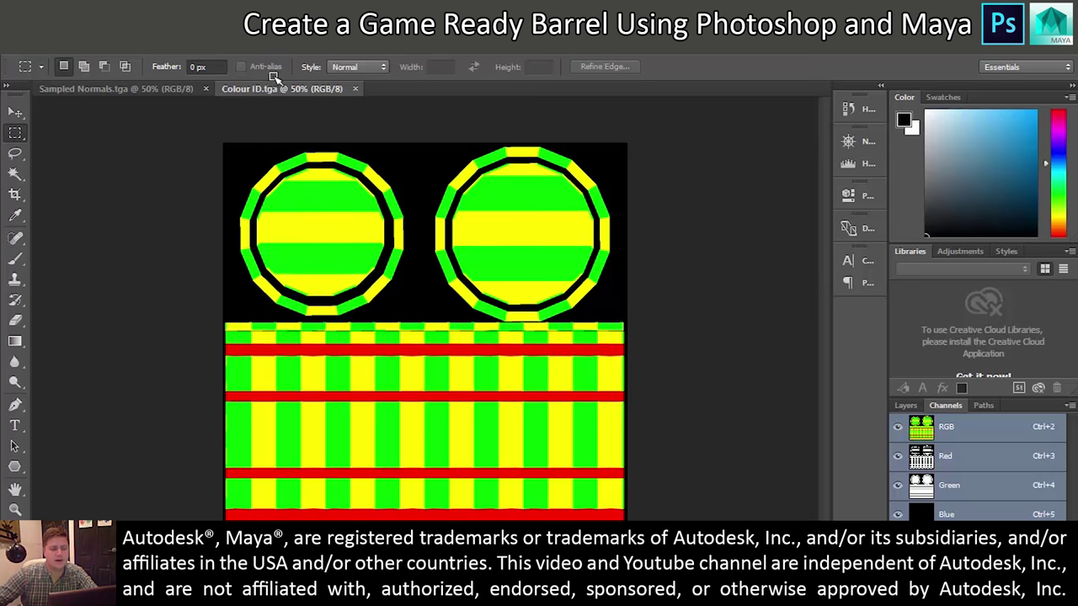
Step: Save the Colour ID texture as 'Barrel Texture Master' in Photoshop (*.PSD) format
left_click_drag(267, 88, 64, 84)
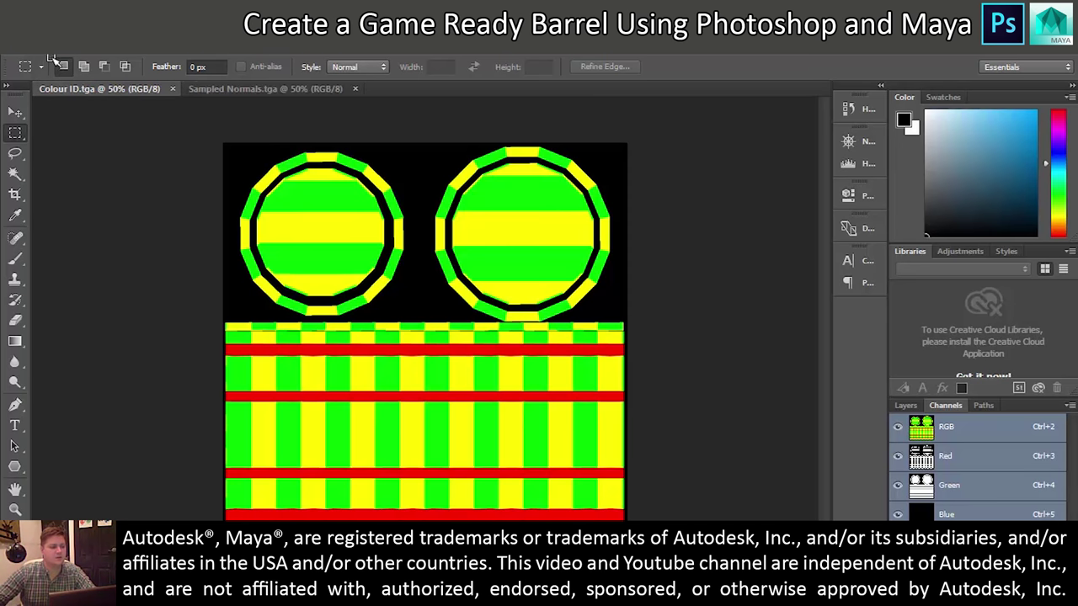
left_click(21, 41)
left_click(101, 214)
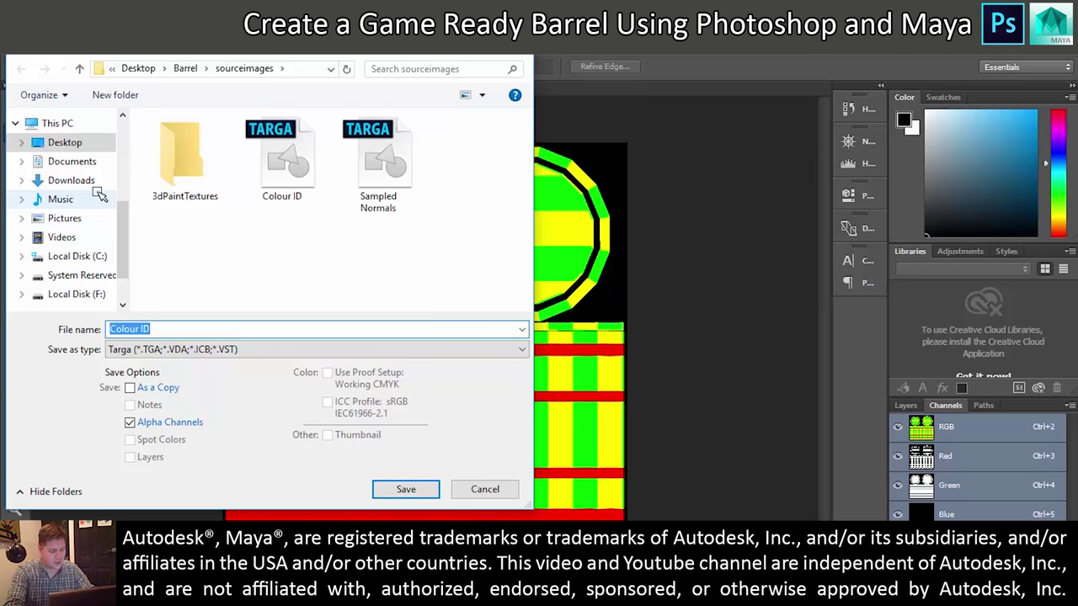
type("Barrel ")
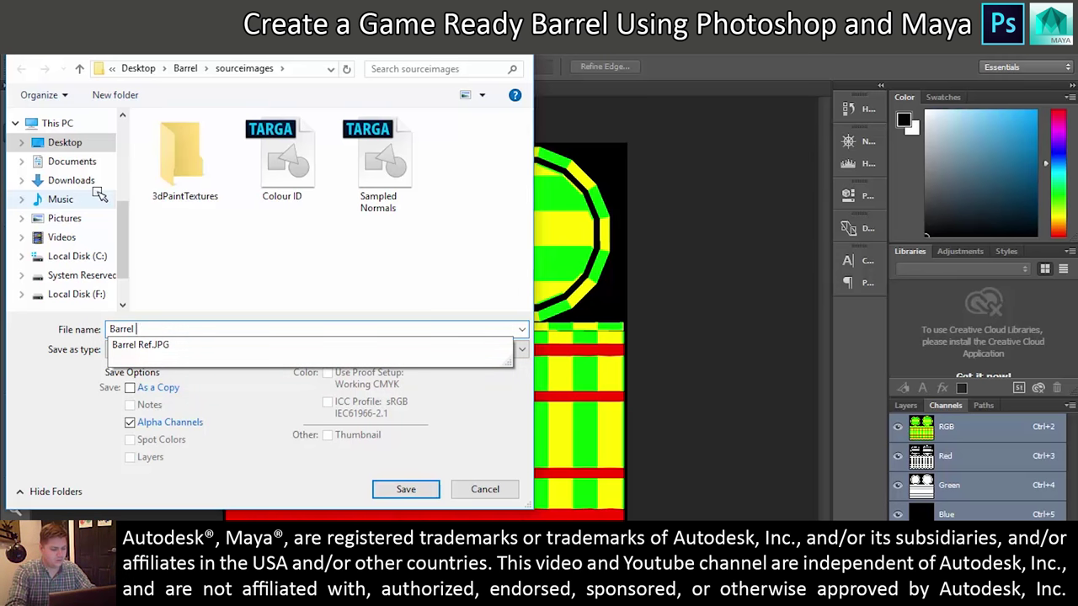
type("Texture Master")
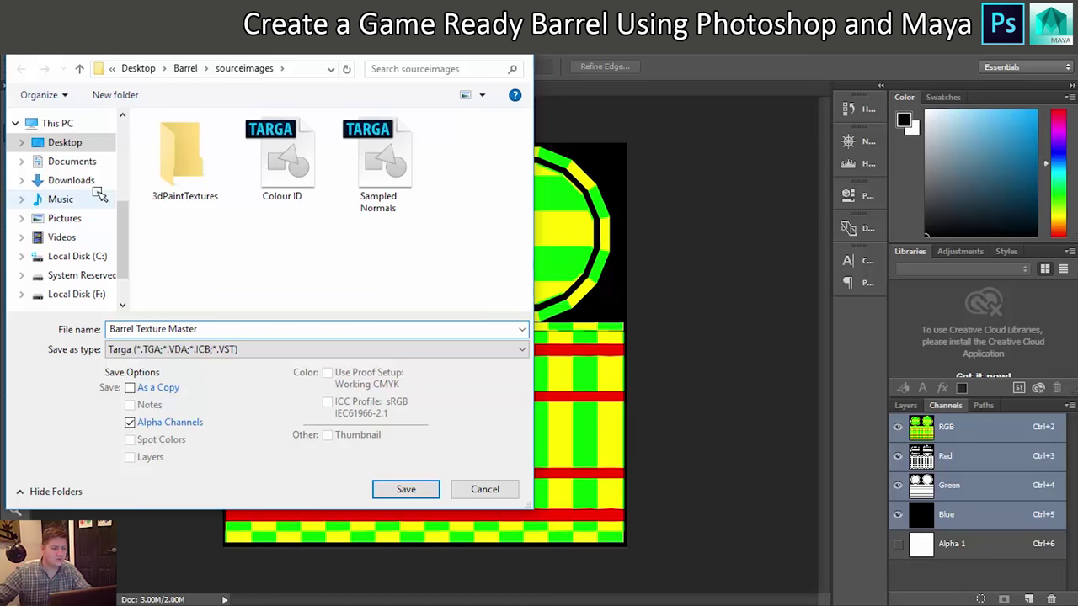
left_click(281, 349)
scroll(241, 366, "up", 1)
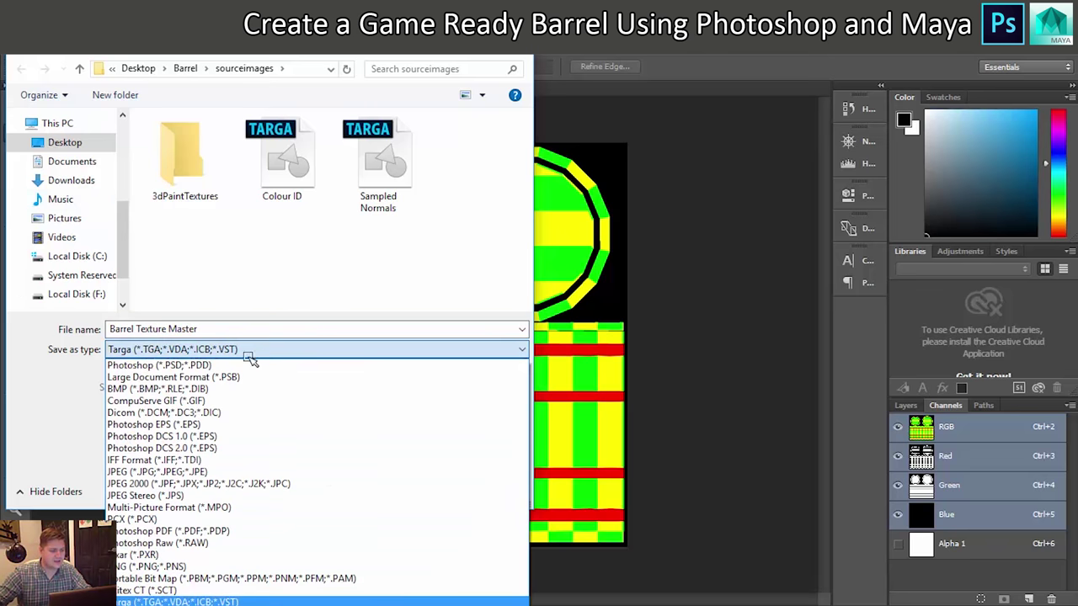
left_click(241, 364)
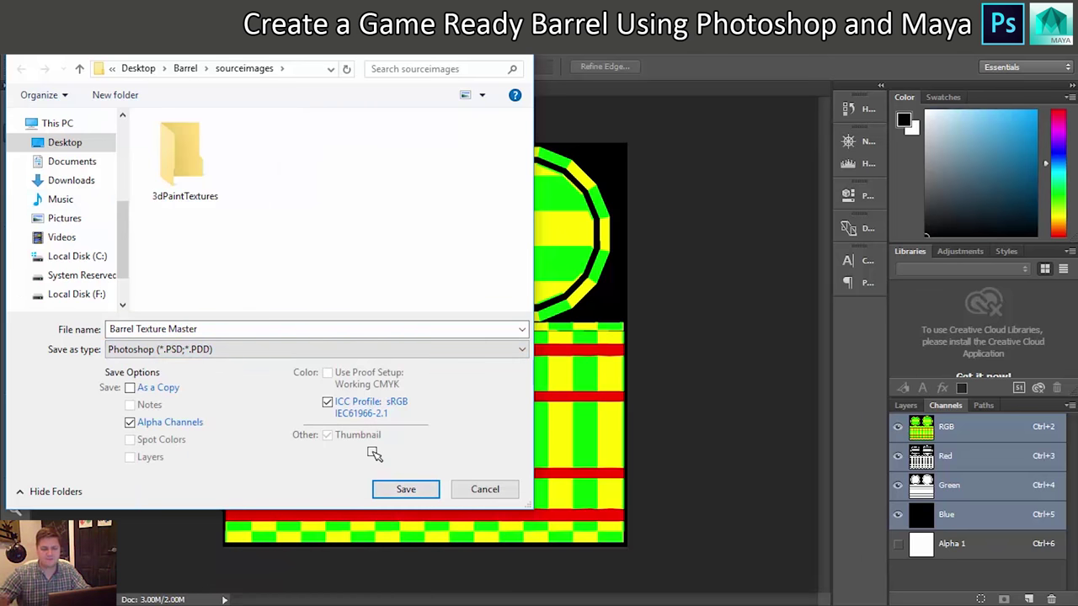
left_click(405, 489)
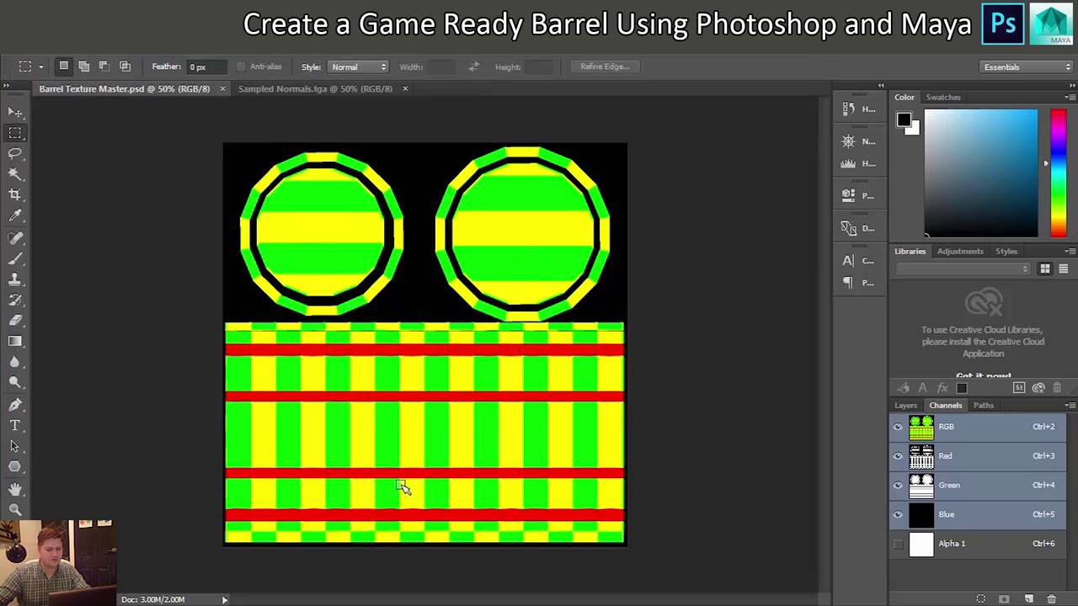
left_click(906, 406)
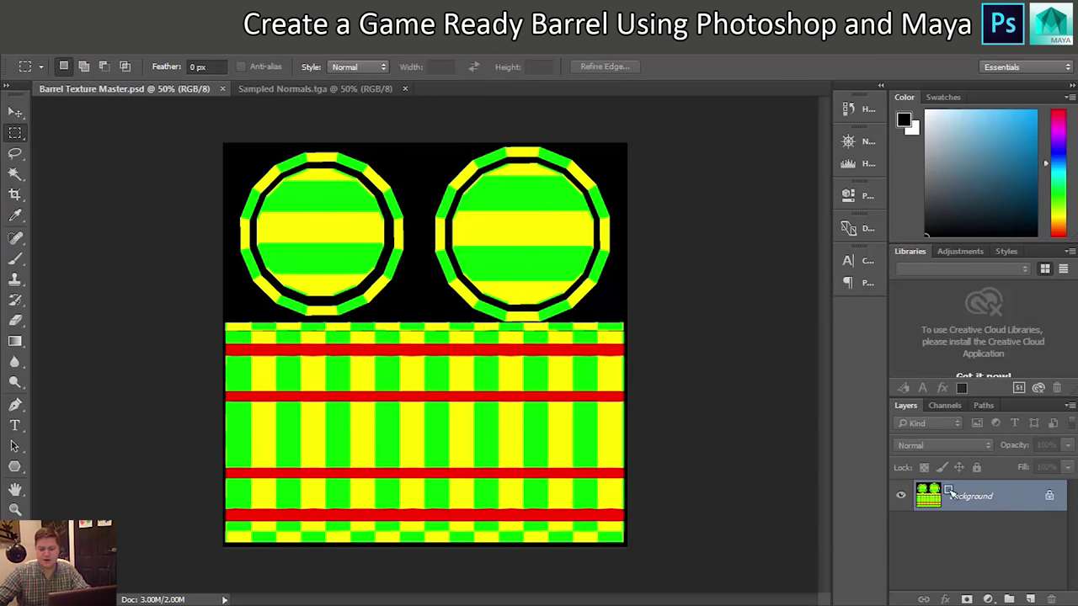
Step: Duplicate the Background layer, delete the original, and rename the copy to 'Colour ID'
left_click_drag(976, 497, 1031, 598)
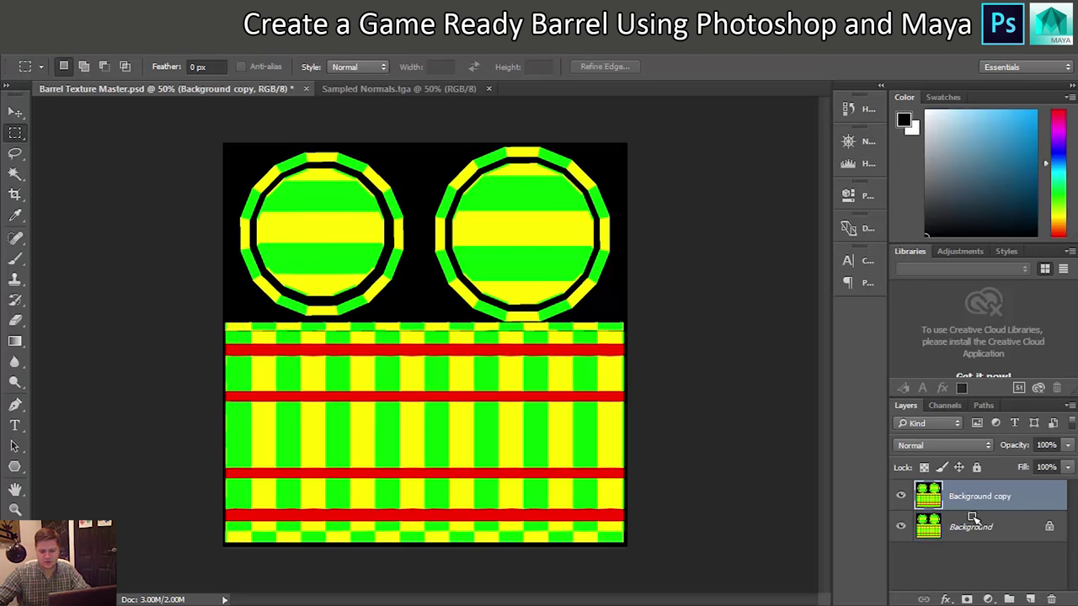
left_click_drag(1000, 535, 1051, 598)
double_click(984, 497)
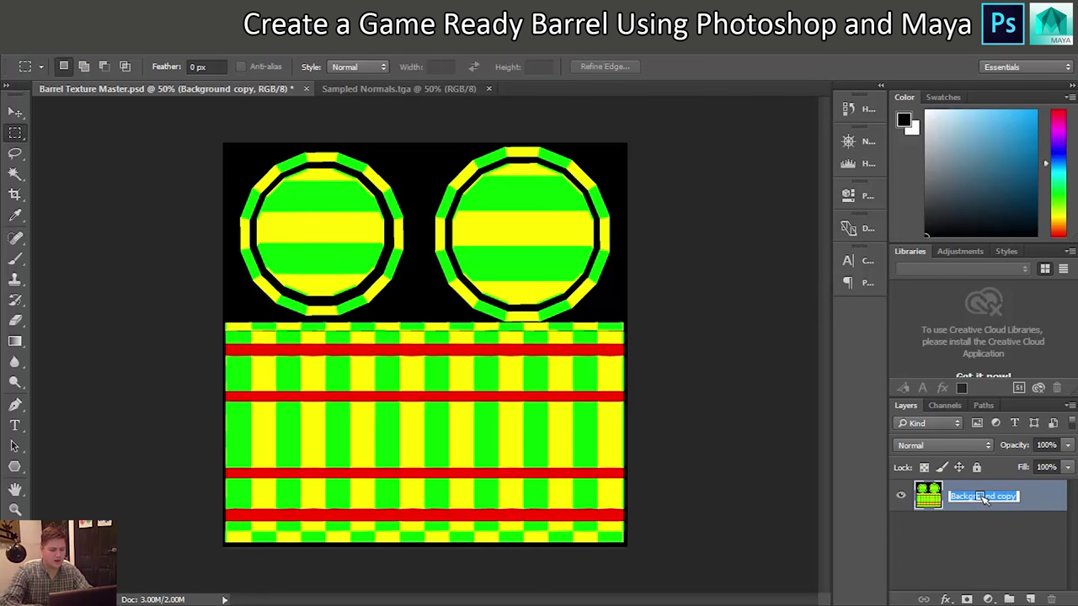
type("Colour ID")
key("Return")
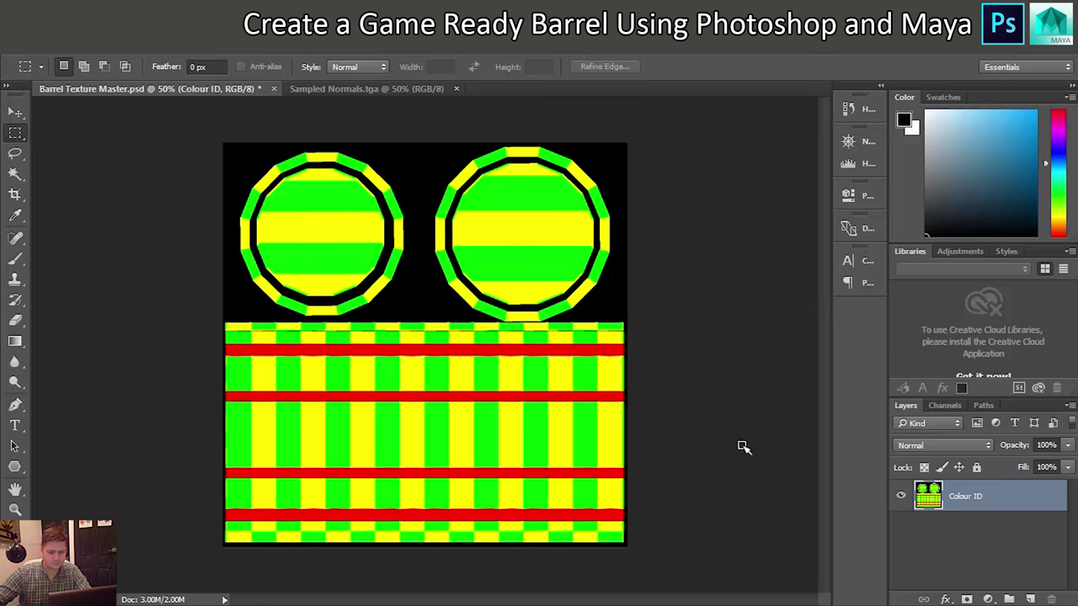
Step: Open Wooden Planks.JPG, marquee-select the whole image, and return to Barrel Texture Master
left_click(38, 47)
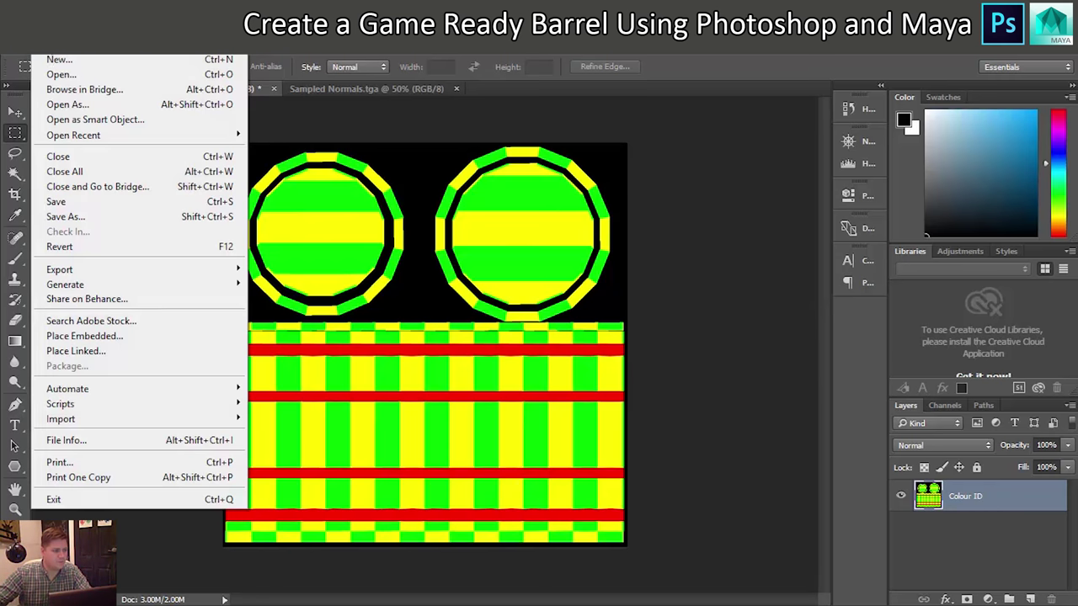
left_click(65, 73)
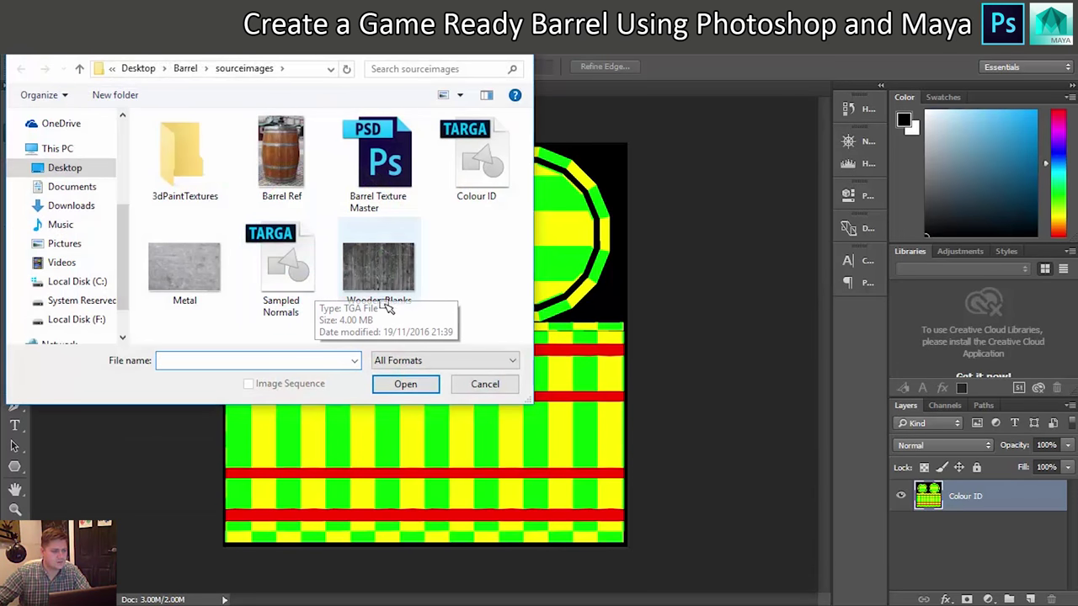
left_click(379, 269)
left_click(408, 385)
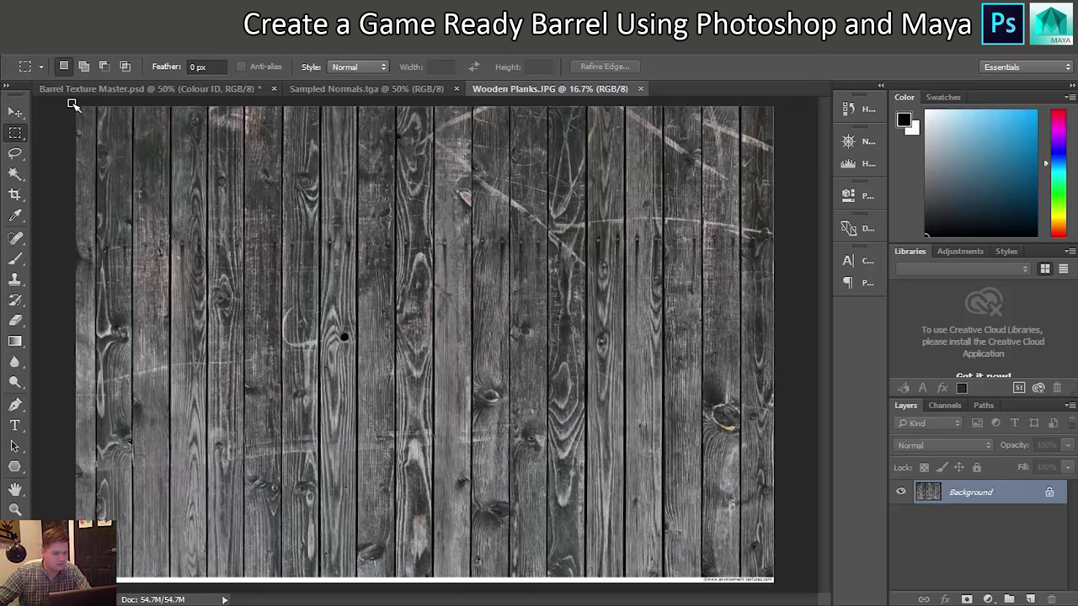
left_click_drag(72, 103, 821, 572)
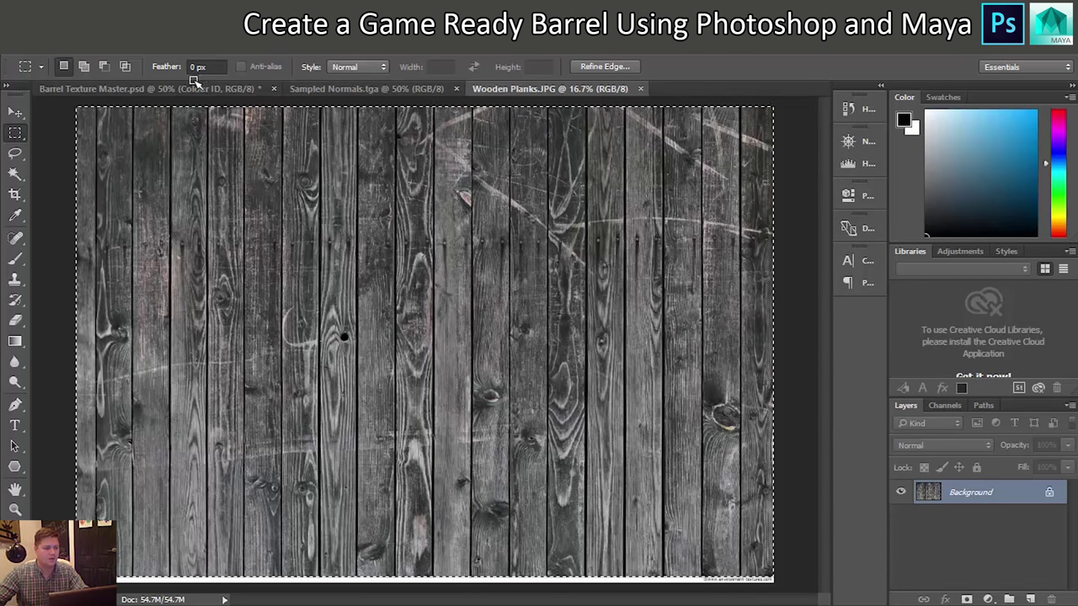
left_click(163, 89)
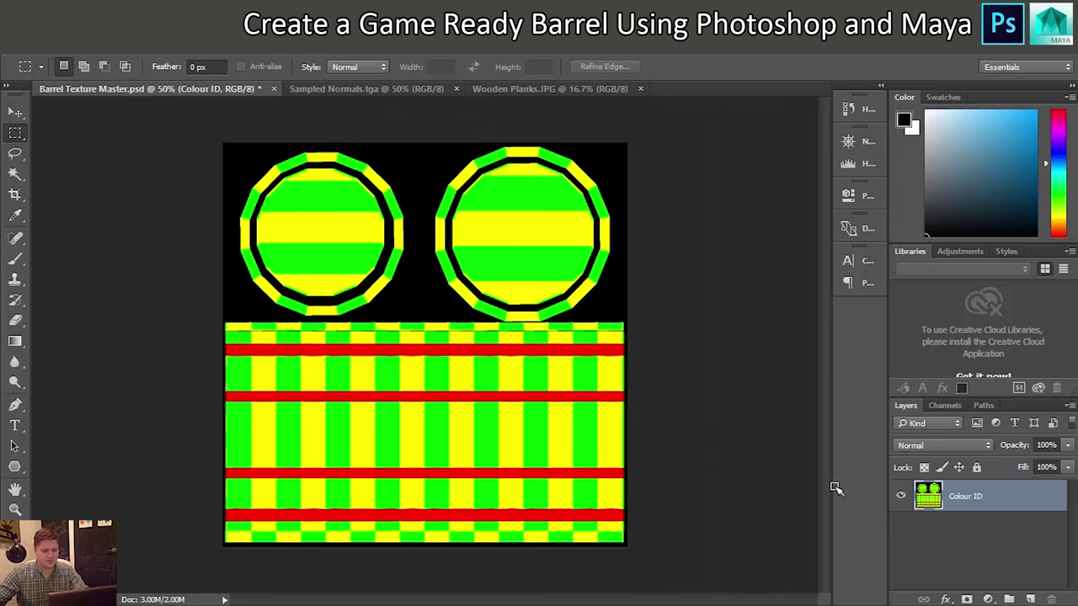
Step: Paste the wood planks as a new layer and start scaling it down with Free Transform
key("ctrl+v")
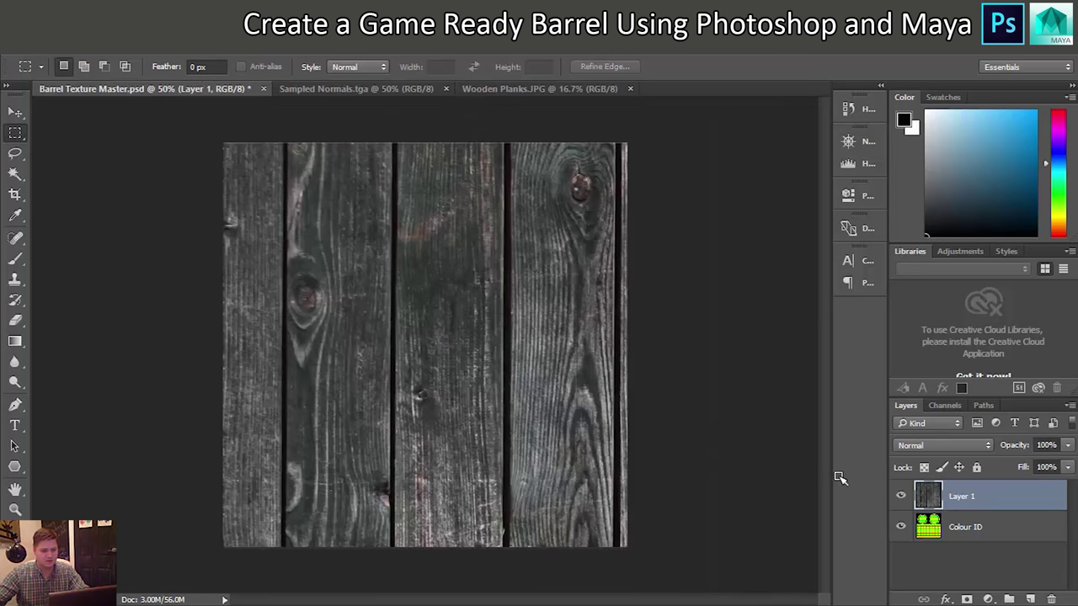
key("ctrl+t")
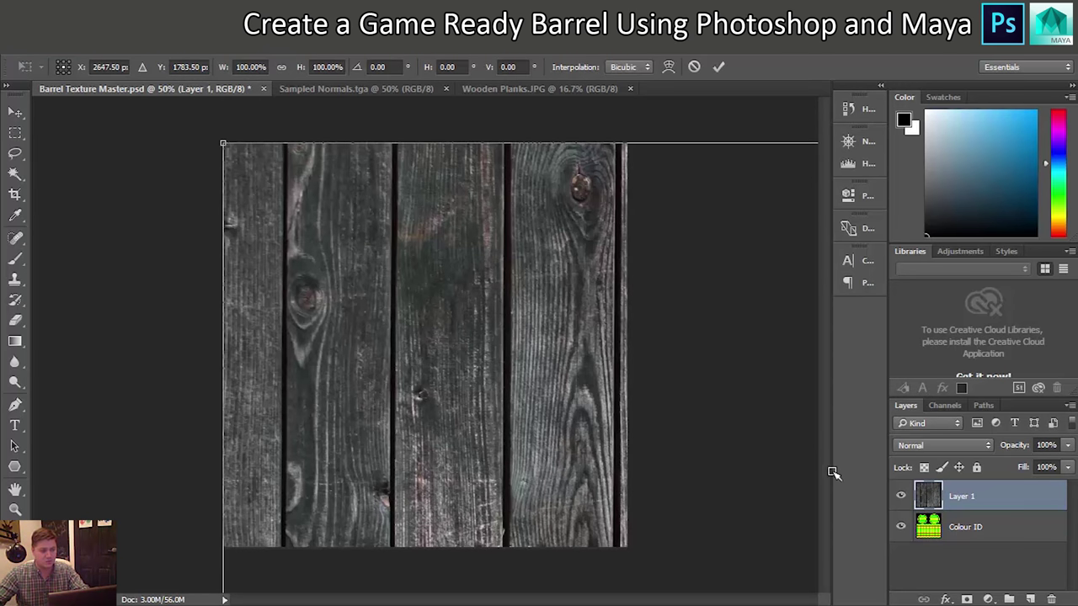
left_click_drag(223, 144, 354, 169)
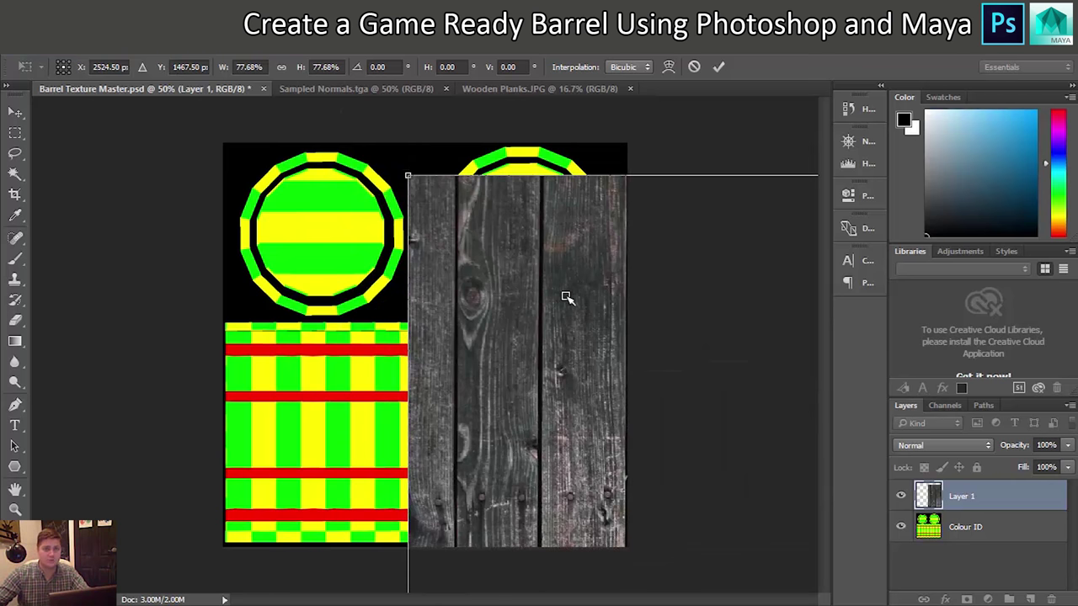
left_click_drag(603, 283, 287, 223)
left_click_drag(93, 114, 425, 326)
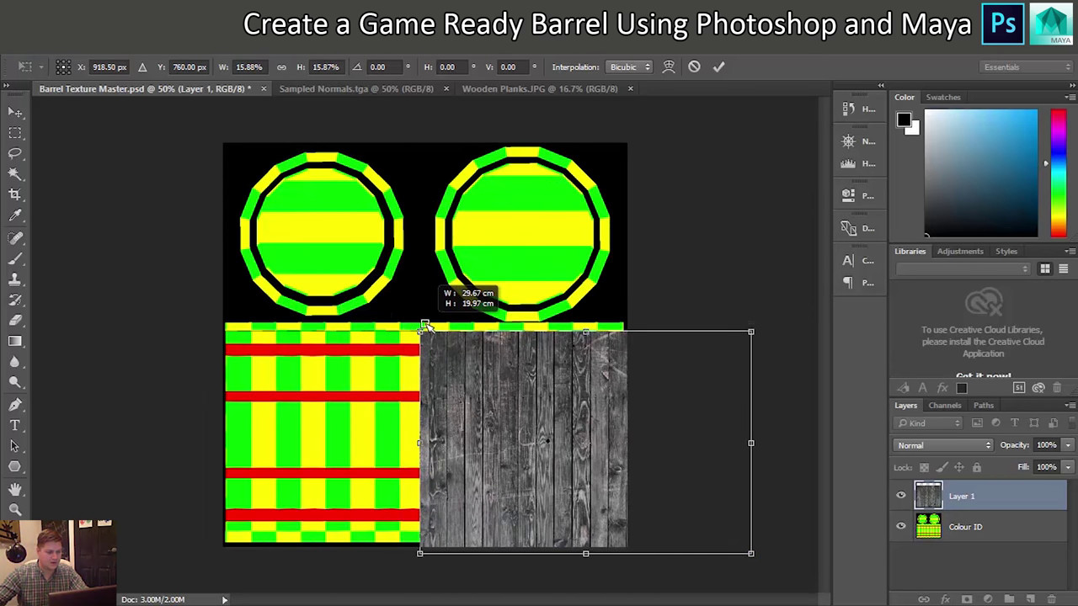
Step: Fine-tune the wood layer to about 16% over the lower strip and commit the transform
left_click_drag(522, 409, 512, 402)
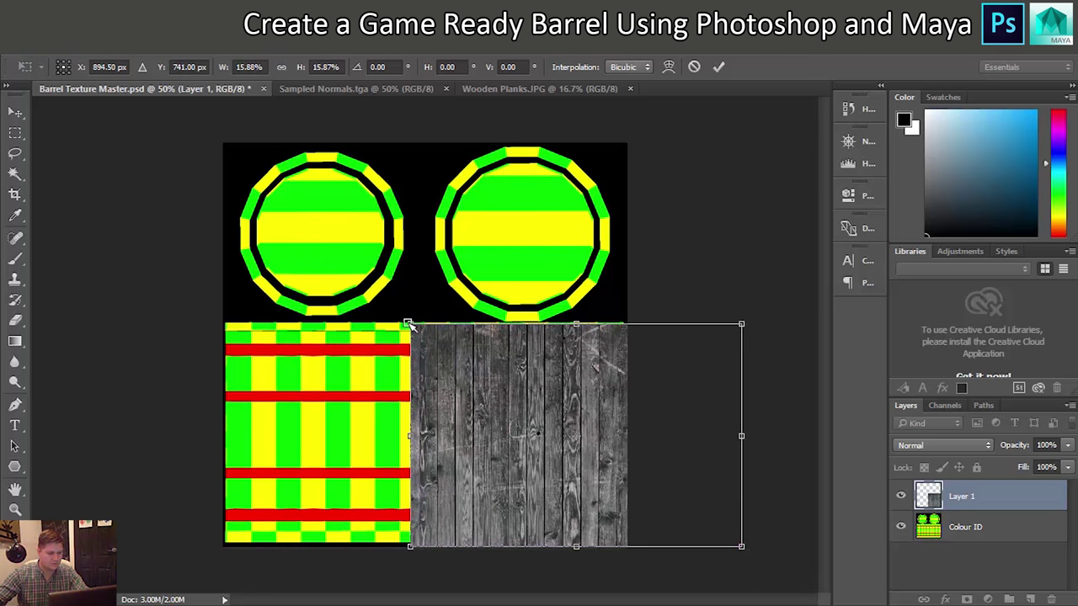
left_click_drag(405, 321, 403, 320)
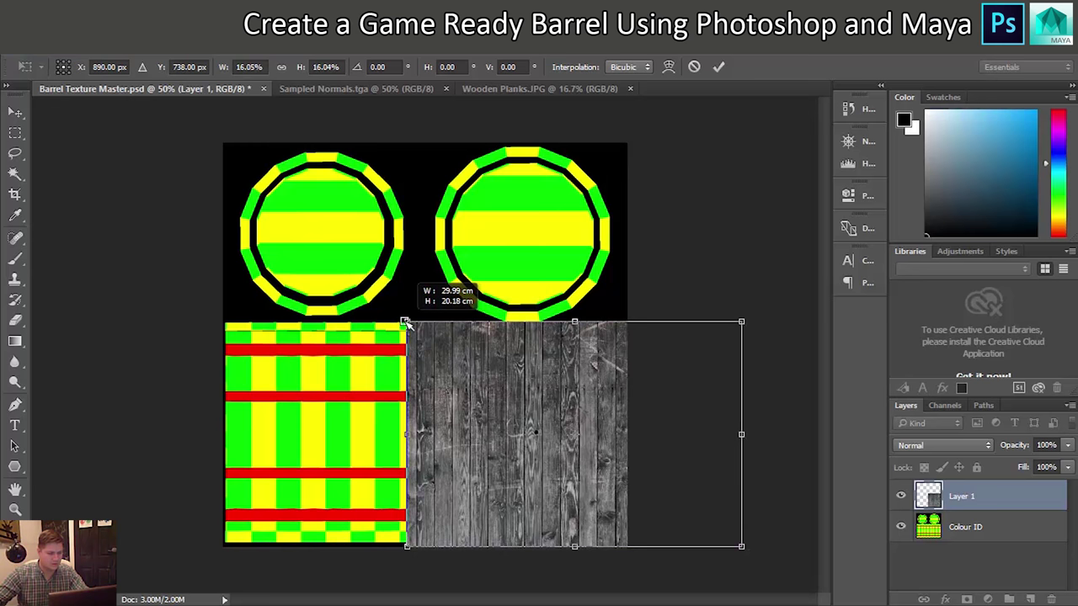
left_click_drag(573, 410, 459, 409)
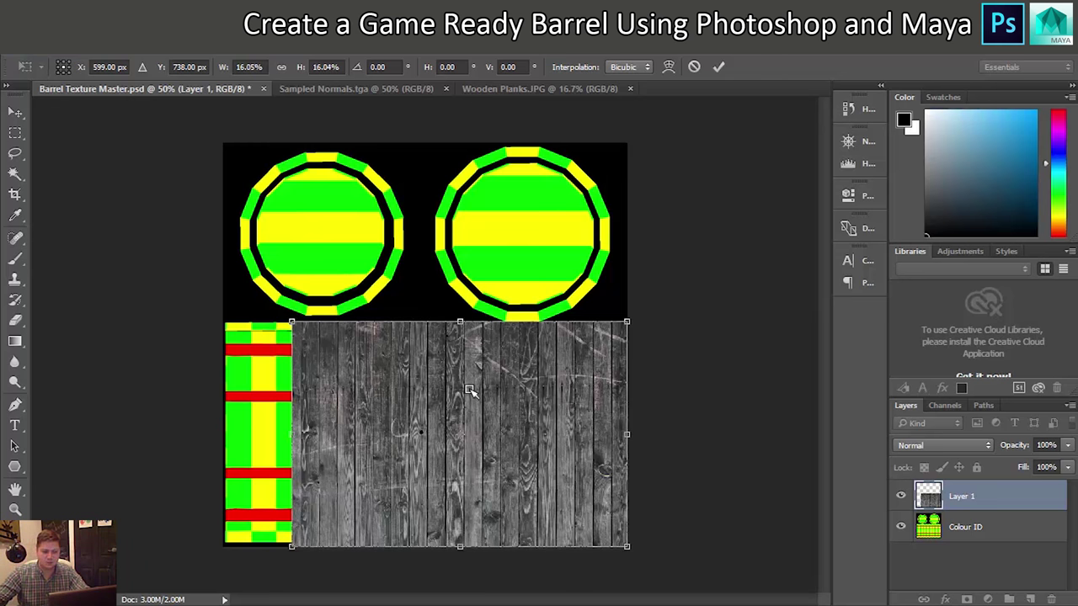
left_click_drag(486, 396, 440, 217)
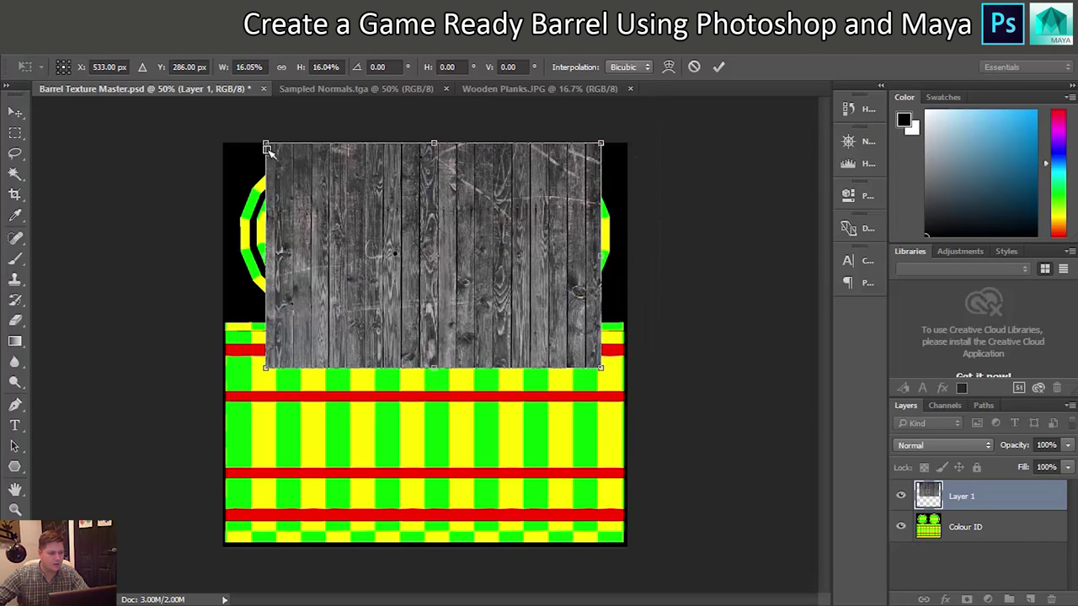
mouse_move(261, 140)
left_mouse_down()
mouse_move(329, 187)
mouse_move(285, 143)
mouse_move(257, 137)
mouse_move(267, 144)
left_mouse_up()
left_click_drag(435, 238, 486, 413)
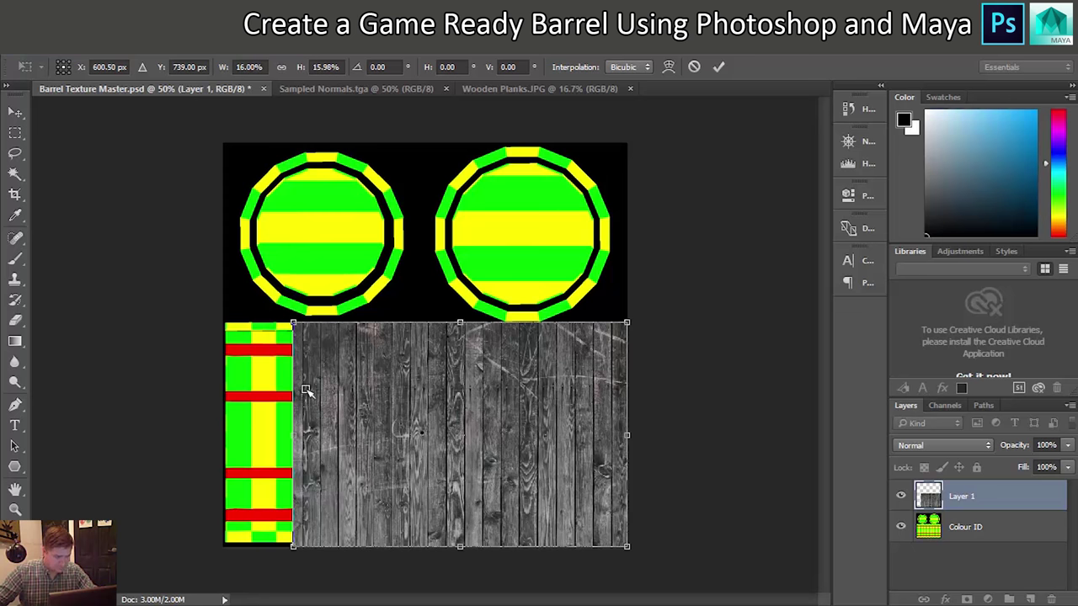
key("m")
key("Return")
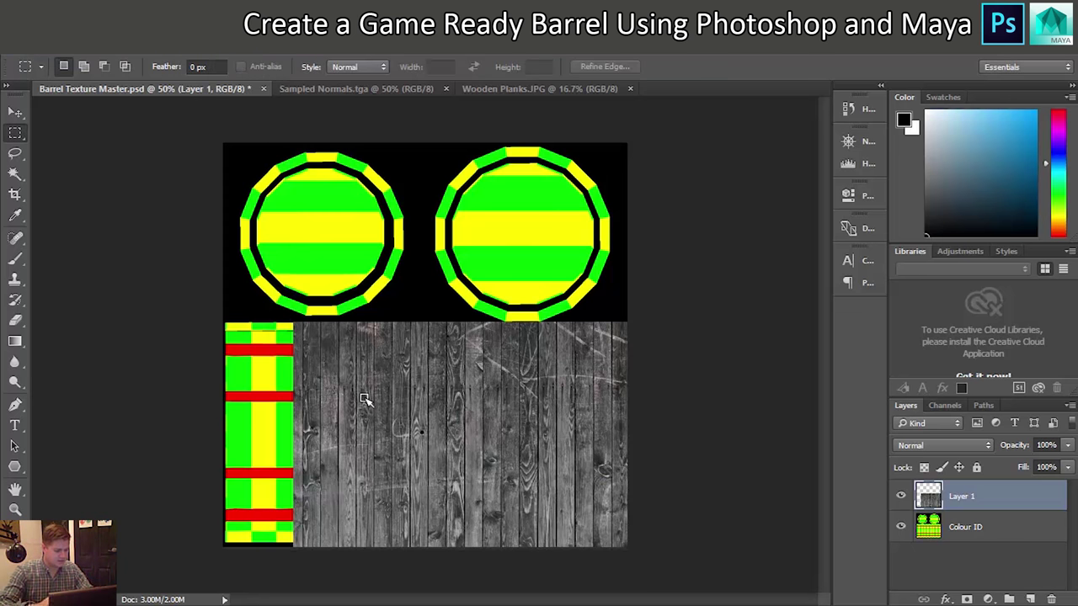
Step: Delete the wood overlapping the left colour strip
scroll(365, 399, "up", 2)
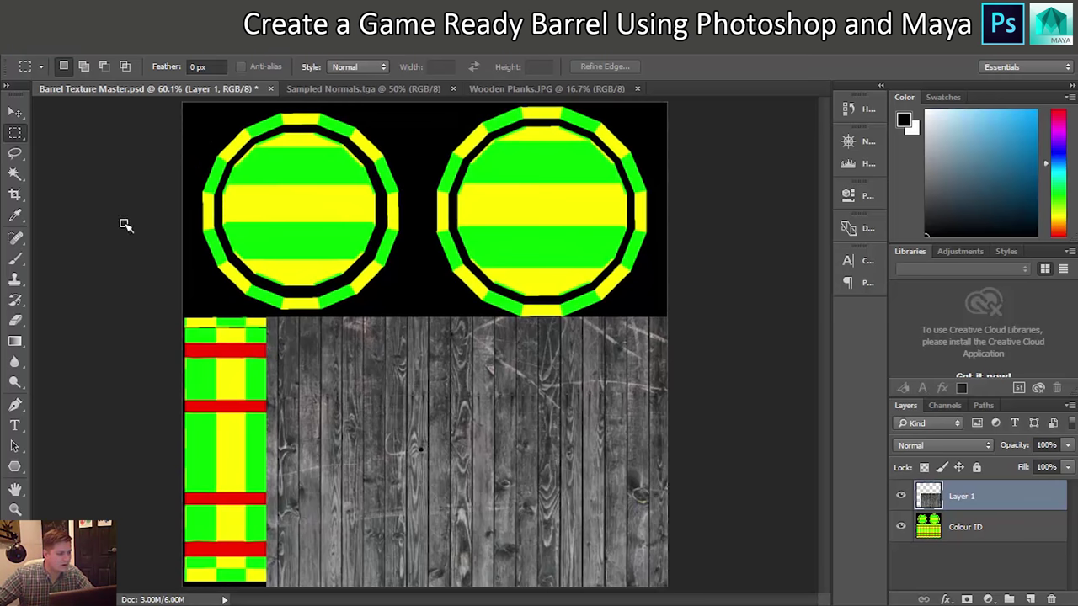
left_click_drag(224, 301, 281, 593)
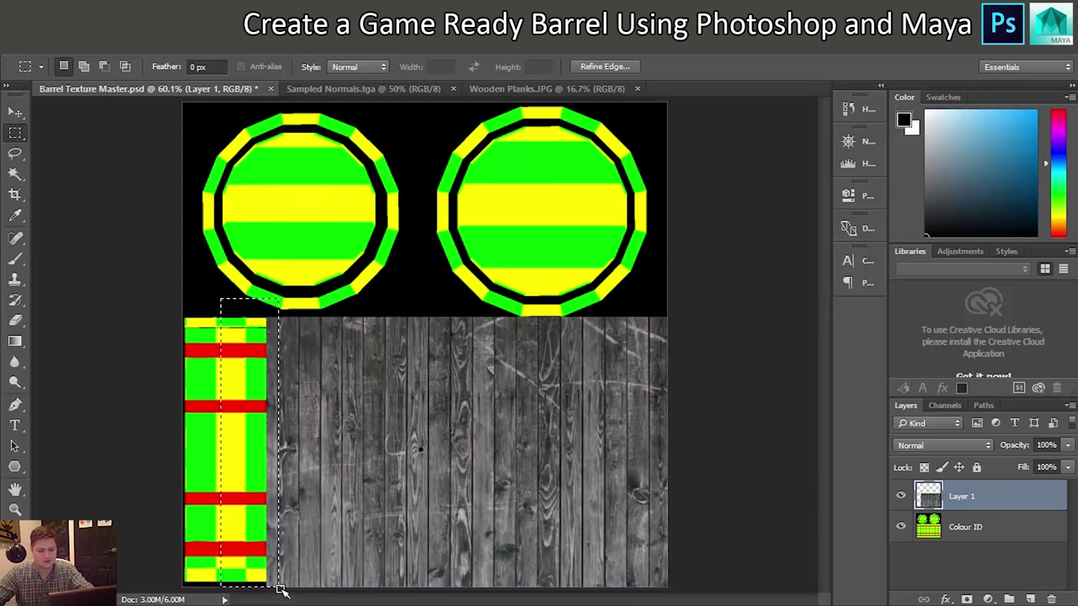
key("Delete")
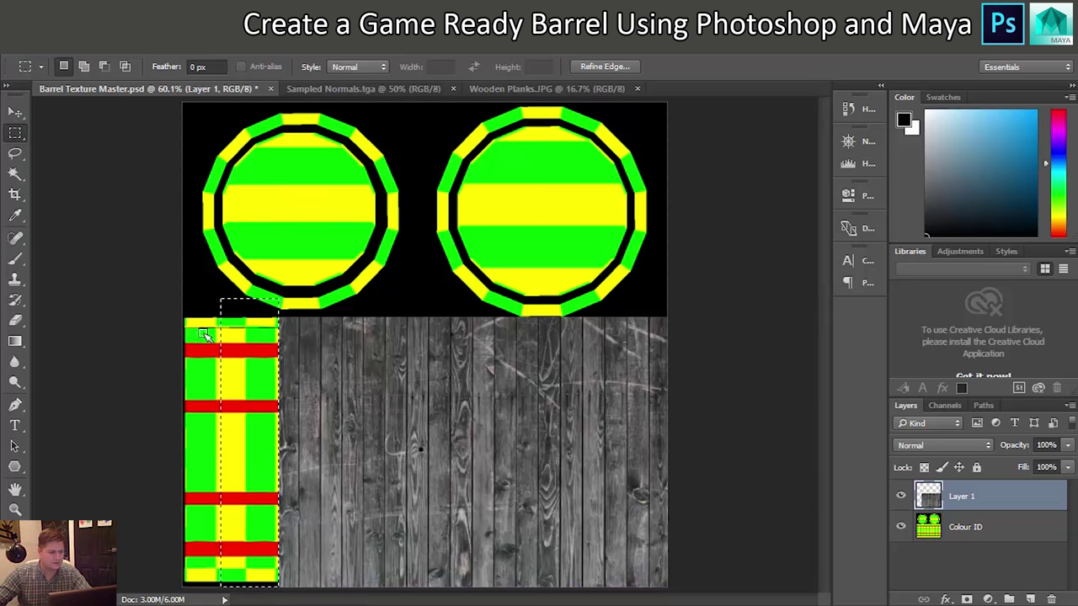
key("ctrl+d")
Step: Nudge the left wood strip to the canvas edge and widen it to 160%
left_click_drag(252, 296, 299, 600)
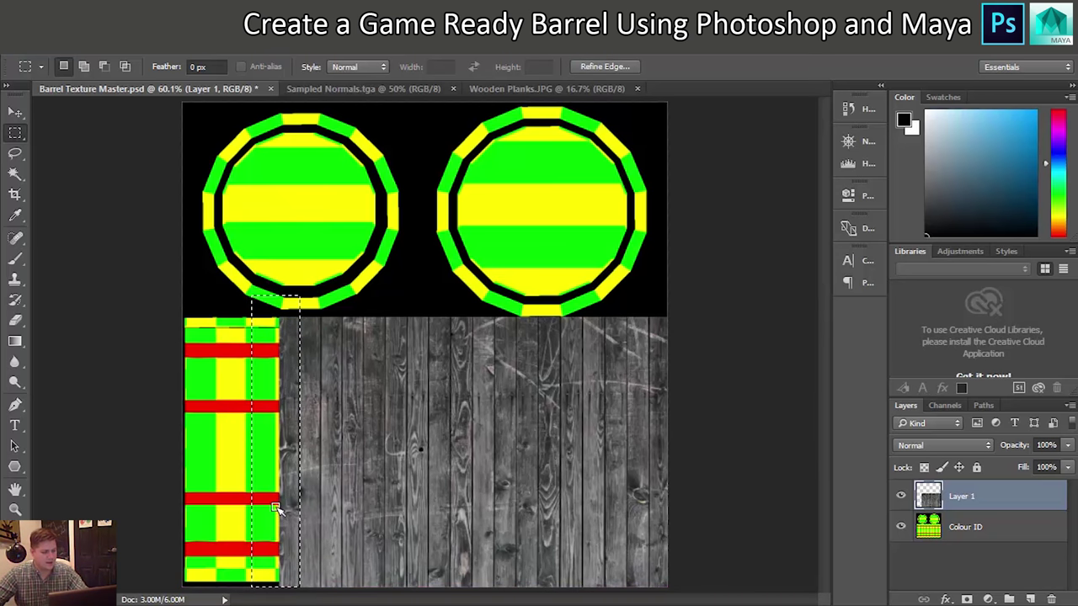
left_click(15, 111)
key("shift+Left")
key("shift+Left")
key("shift+Left")
key("shift+Left")
key("shift+Left")
key("shift+Left")
key("shift+Left")
key("shift+Left")
key("shift+Left")
key("shift+Left")
key("shift+Left")
key("shift+Left")
key("shift+Left")
key("shift+Left")
key("shift+Left")
key("shift+Left")
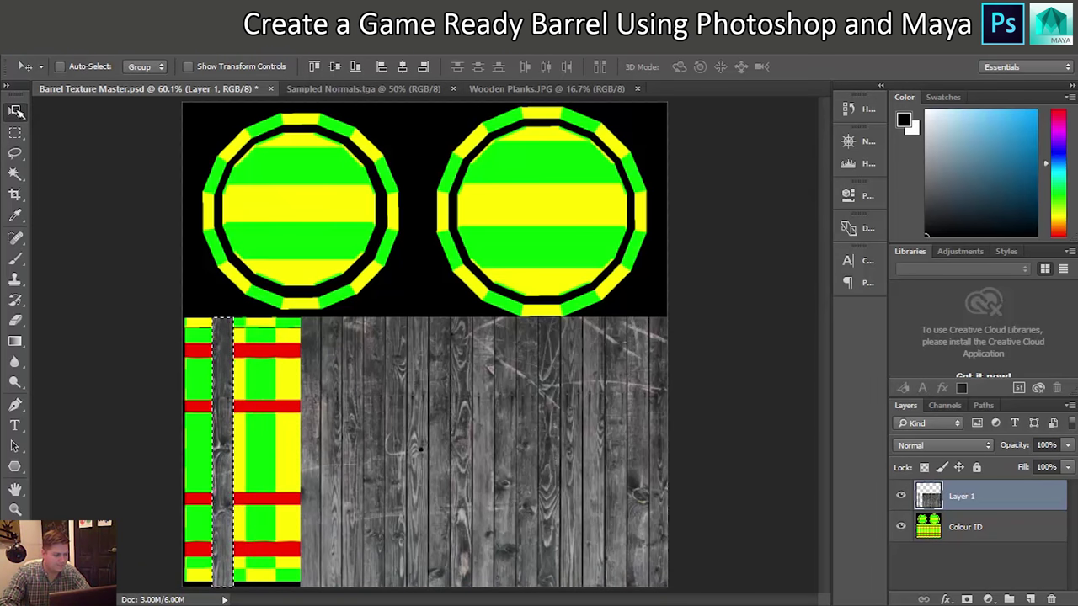
key("shift+Left")
key("shift+Left")
key("shift+Left")
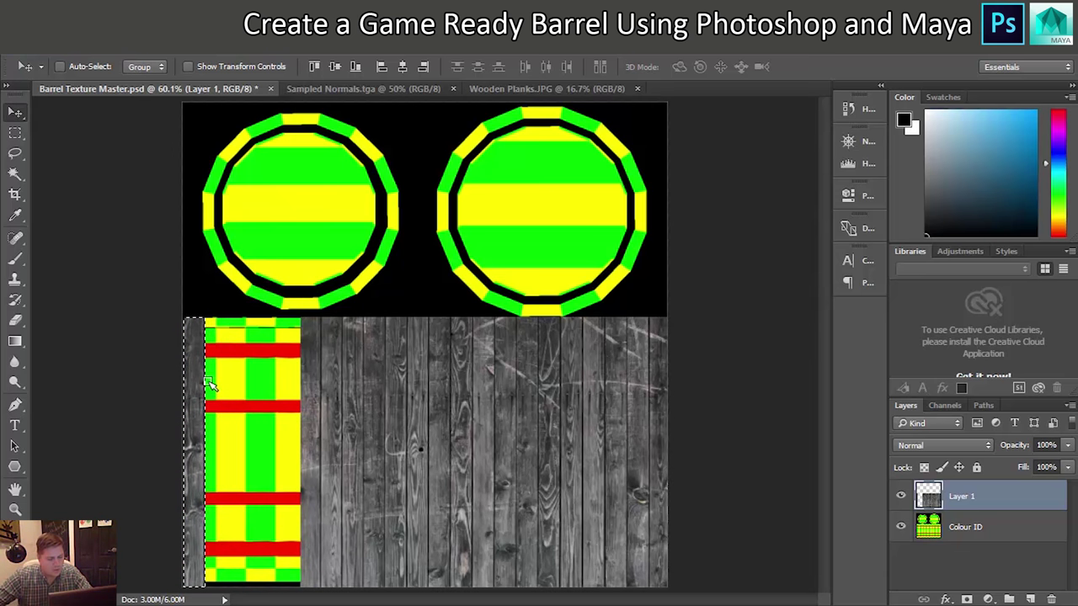
key("ctrl")
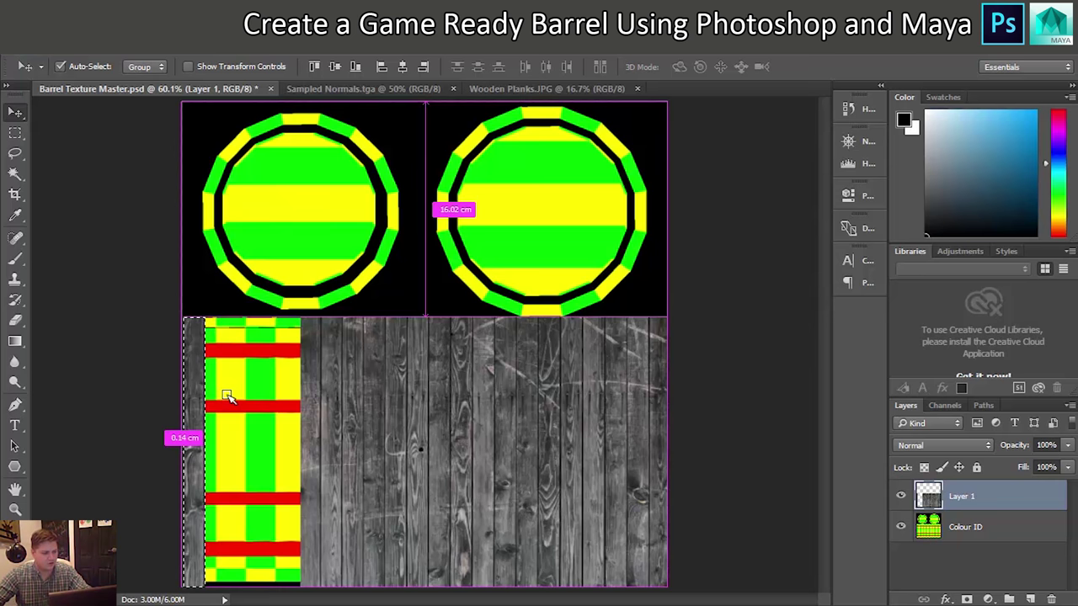
key("ctrl+t")
left_click_drag(204, 453, 212, 455)
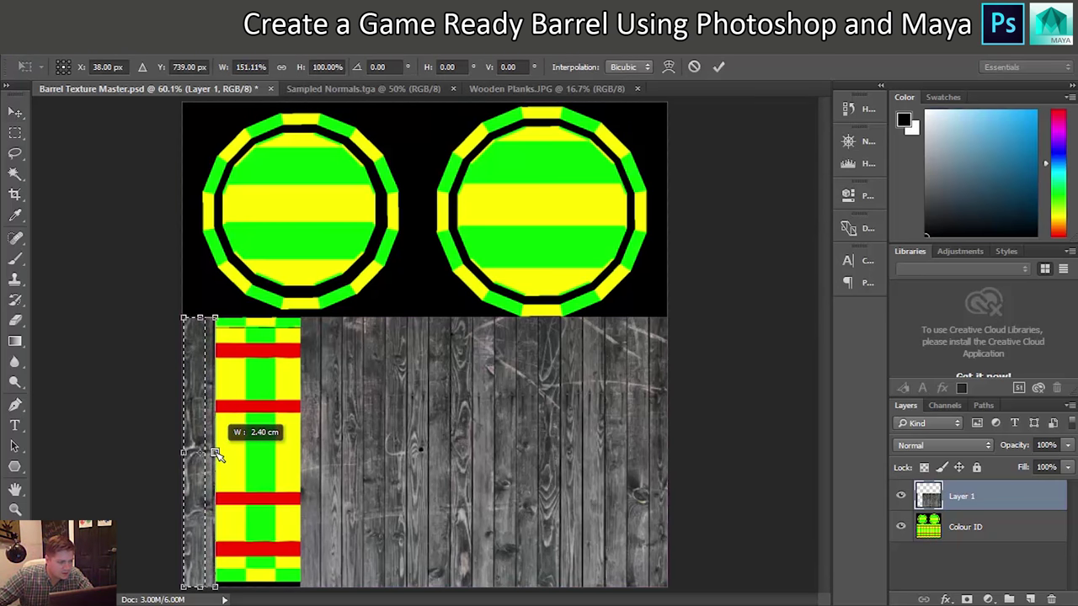
left_click_drag(217, 455, 217, 449)
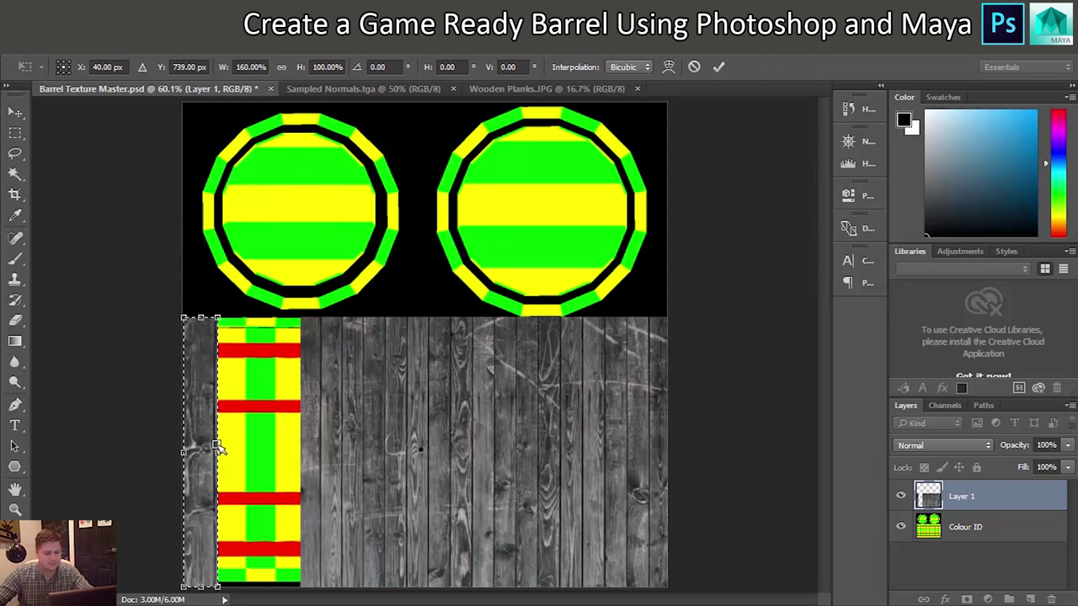
key("Return")
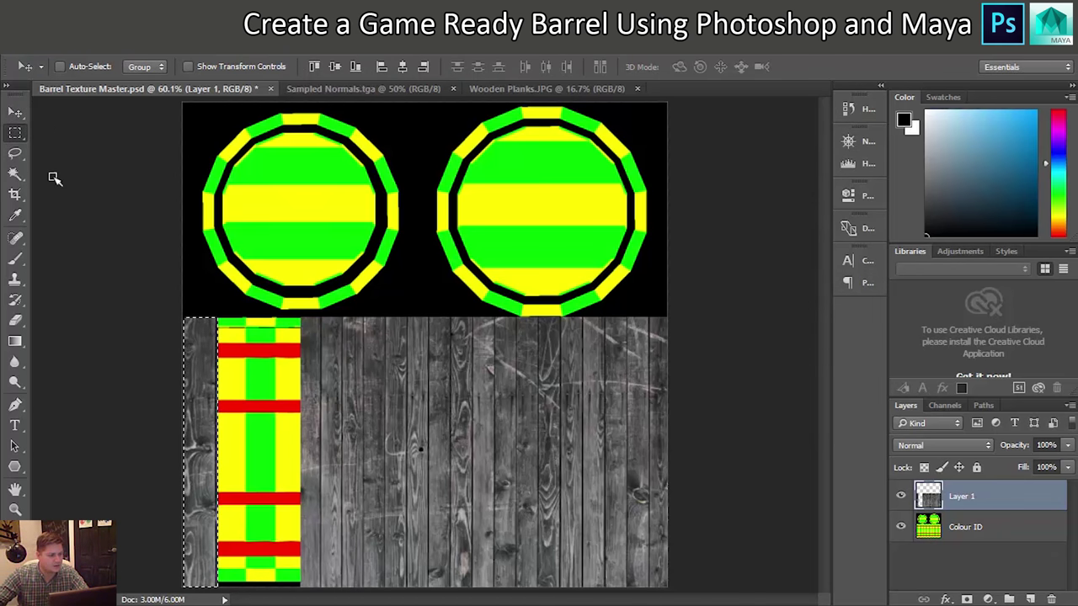
left_click(16, 134)
Step: Shift the next wood strip left and widen it to about 155% between the colour bands
left_click_drag(285, 310, 320, 598)
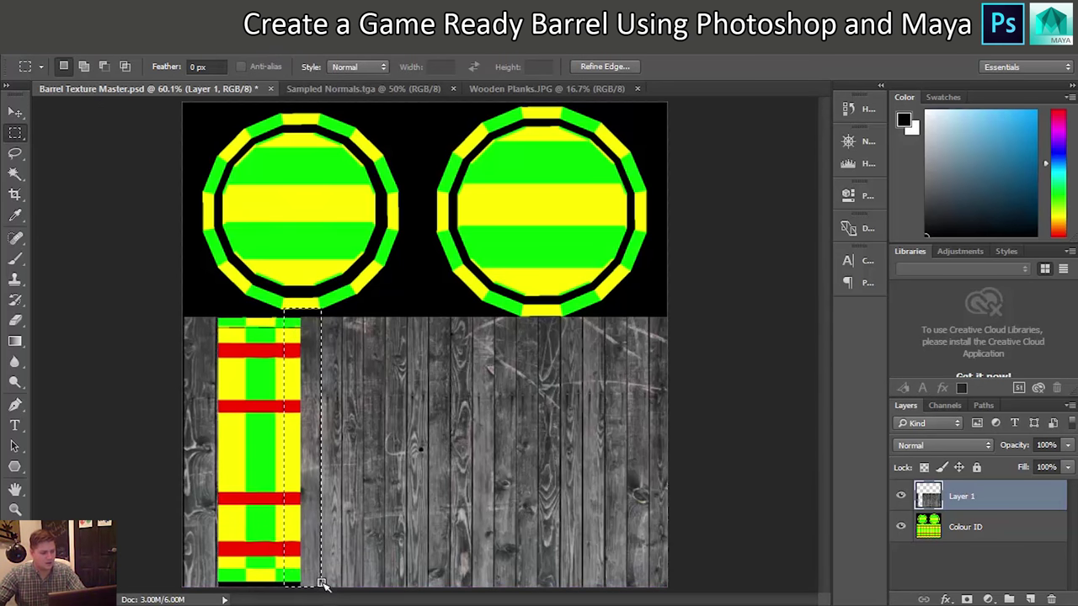
left_click(22, 110)
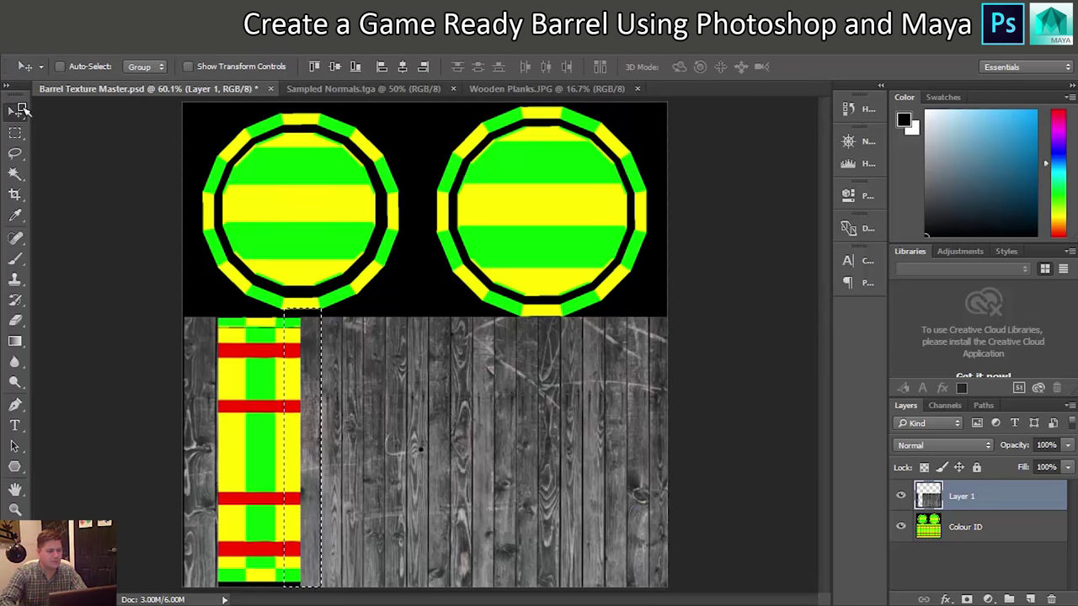
key("shift+Left")
key("shift+Left")
key("shift+Left")
key("shift+Left")
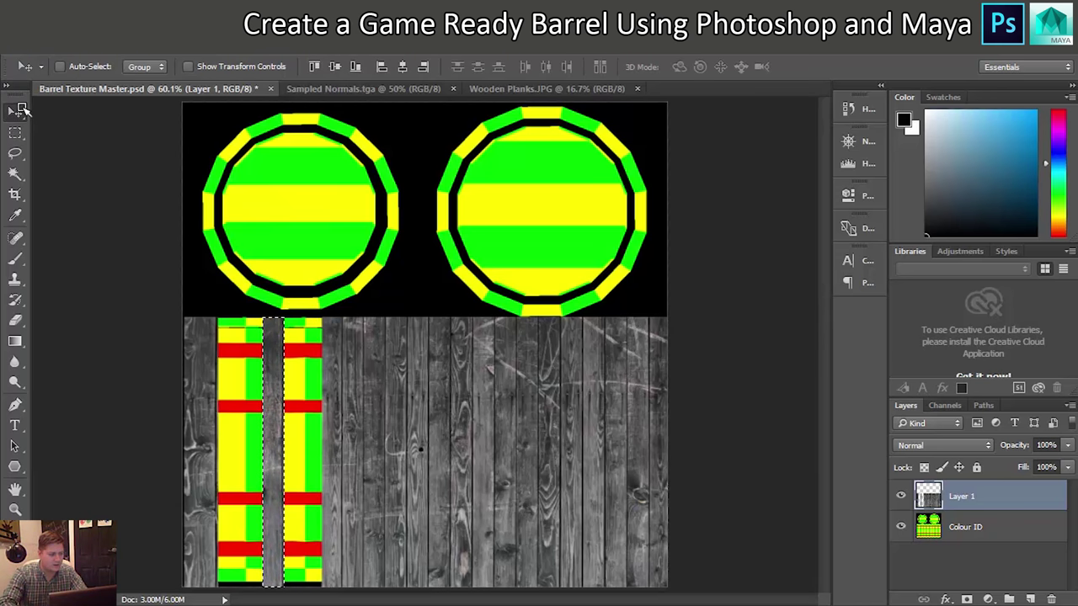
key("shift+Left")
key("shift+Left")
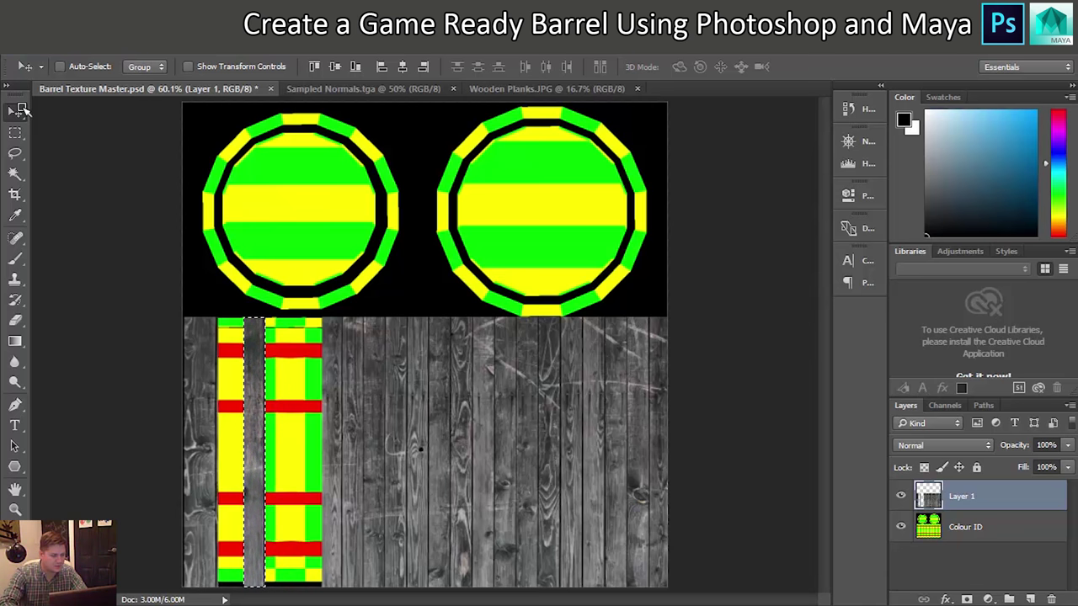
key("ctrl+t")
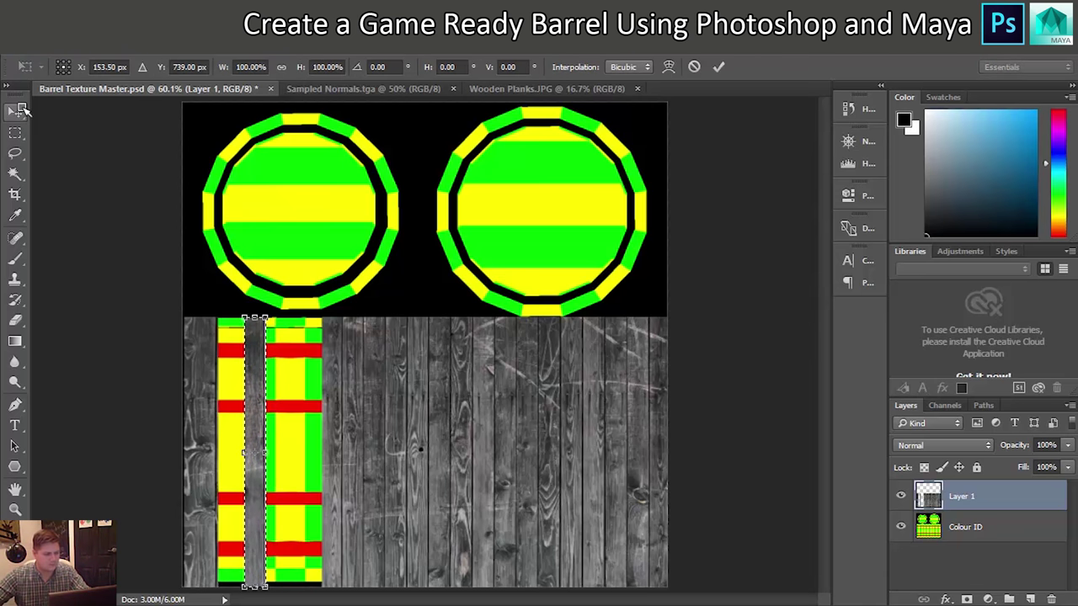
left_click_drag(264, 453, 276, 453)
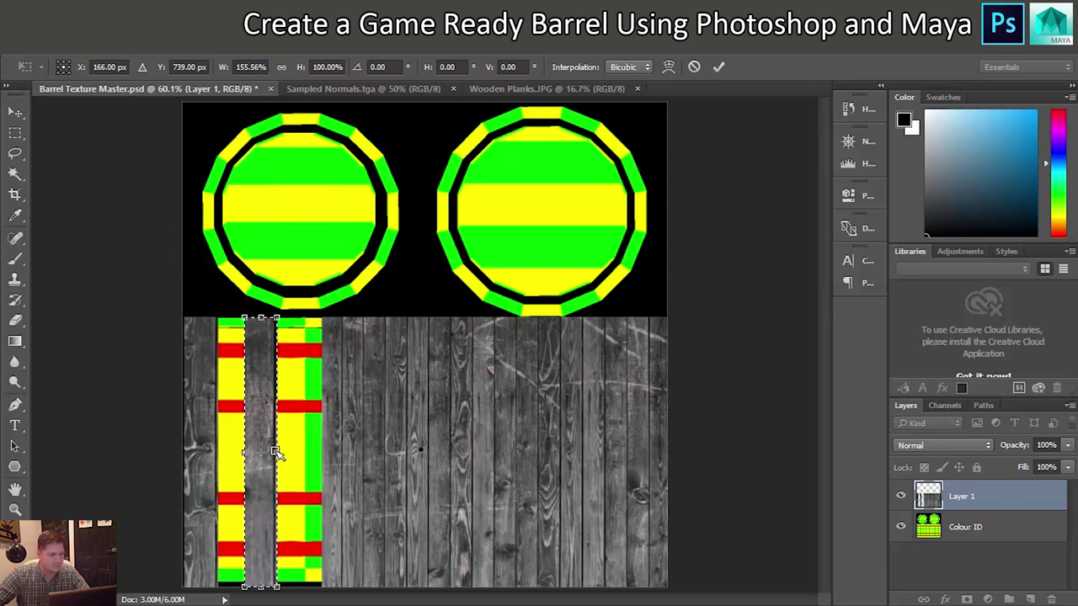
key("Return")
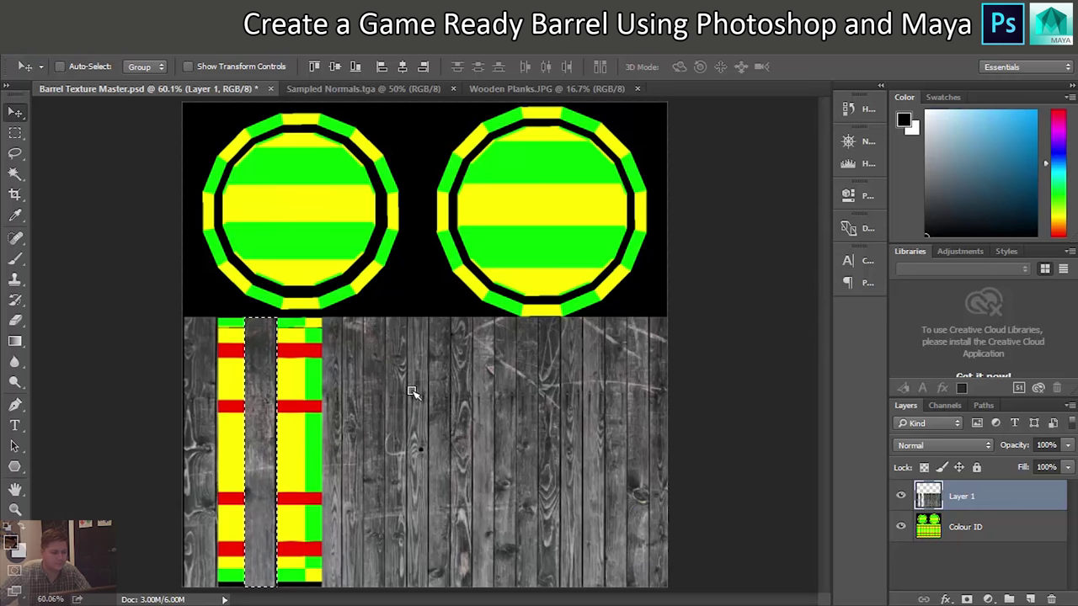
key("ctrl+d")
Step: Delete the wood planks covering the right part of the strip
key("m")
left_click_drag(410, 308, 590, 409)
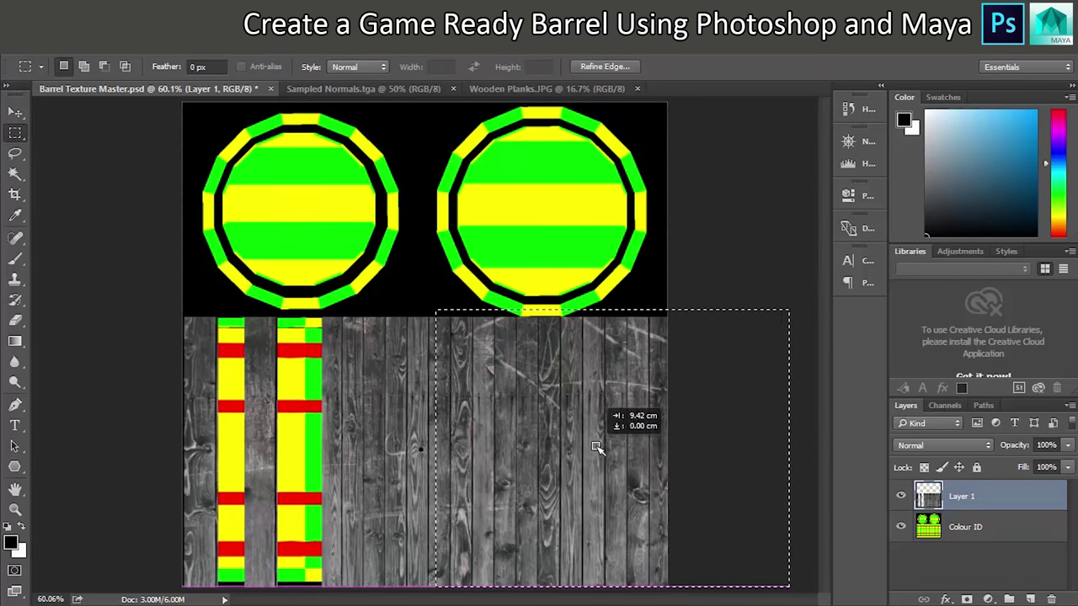
key("Delete")
Step: Move and widen the next wood strips to about 150% between the yellow columns
left_click(14, 135)
key("v")
left_click_drag(556, 455, 371, 455)
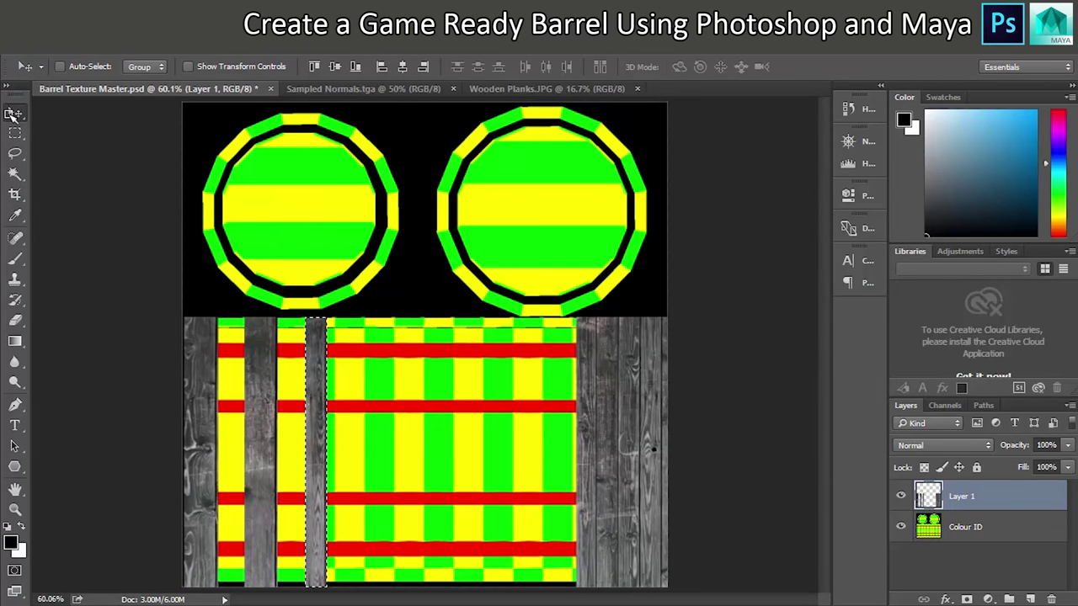
key("m")
left_click_drag(561, 319, 600, 588)
key("v")
left_click_drag(581, 455, 389, 455)
key("m")
left_click_drag(598, 319, 621, 581)
key("v")
left_click_drag(608, 455, 453, 455)
key("ctrl+t")
key("Return")
Step: Move and widen the remaining thin wood slices into the gaps further right
key("m")
left_click_drag(598, 319, 621, 581)
left_click(15, 116)
left_click_drag(610, 455, 516, 455)
key("ctrl+t")
key("Return")
key("m")
left_click_drag(635, 319, 663, 581)
key("v")
mouse_move(648, 455)
left_mouse_down()
mouse_move(554, 455)
mouse_move(574, 456)
left_mouse_up()
key("ctrl+t")
key("Return")
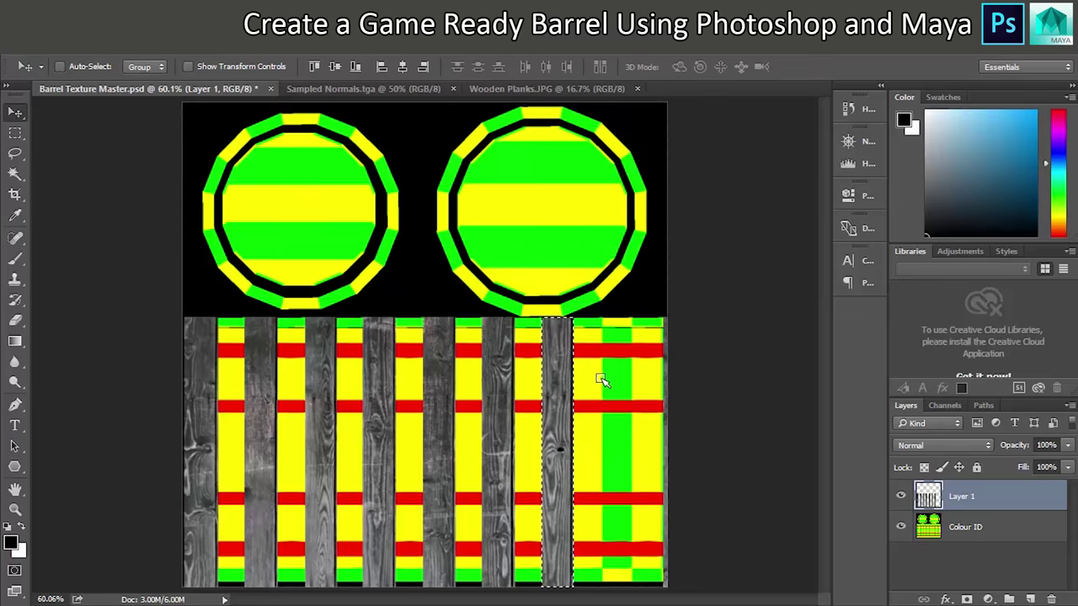
Step: Copy a plank from Wooden Planks.JPG, paste it as a thin strip into the last gap, and duplicate it
left_click(547, 88)
key("m")
left_click_drag(587, 106, 625, 577)
key("ctrl+c")
key("ctrl+Tab")
key("ctrl+v")
key("ctrl+t")
left_click_drag(544, 276, 548, 587)
left_click_drag(556, 462, 441, 438)
key("Return")
key("v")
Step: Merge the plank layers into Layer 3, hide it, and select the Colour ID layer
left_click(953, 527, "shift")
key("ctrl+e")
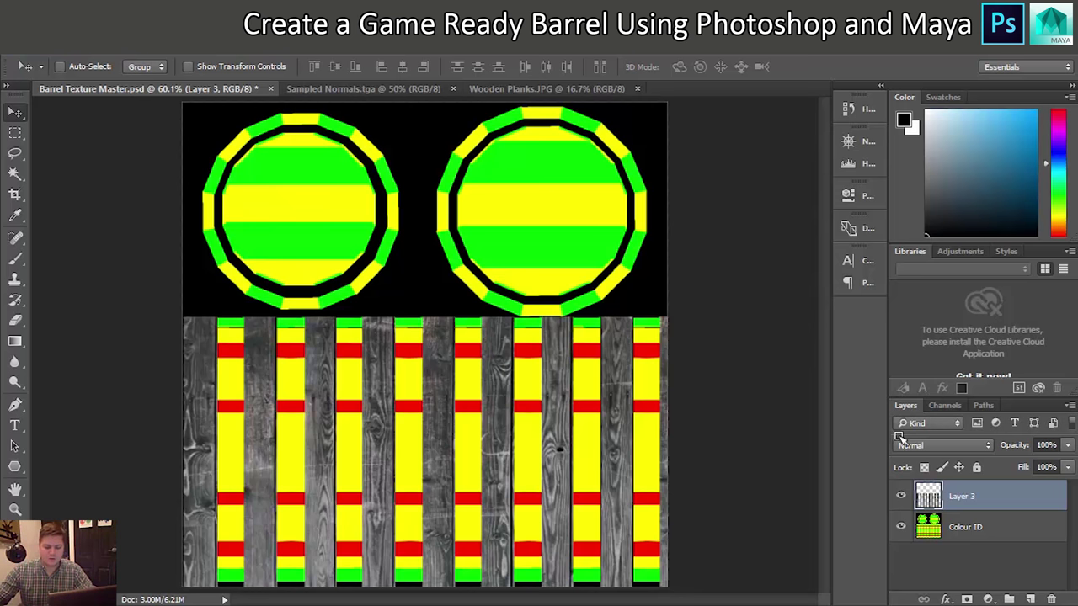
left_click(902, 497)
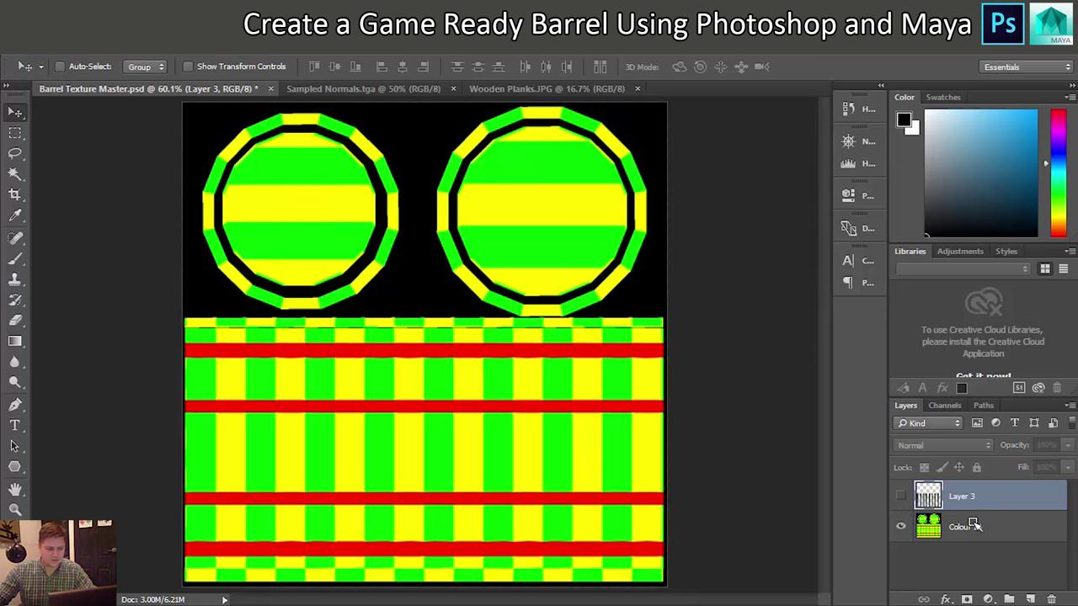
left_click(975, 526)
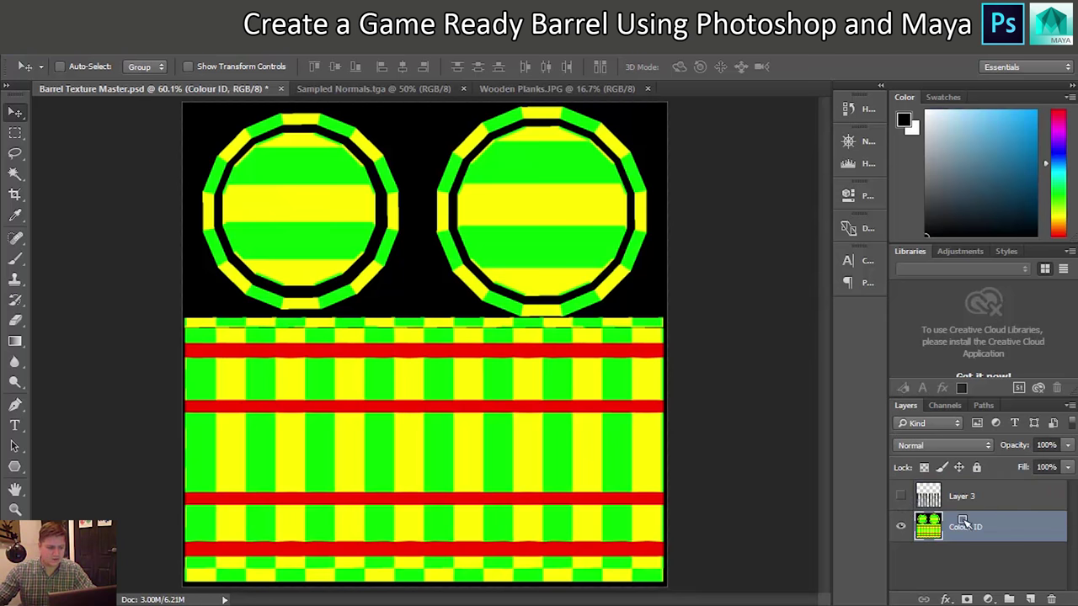
Step: Magic Wand a green patch at tolerance 16, then use Select > Similar for all green areas
left_click(17, 175)
left_click(206, 371)
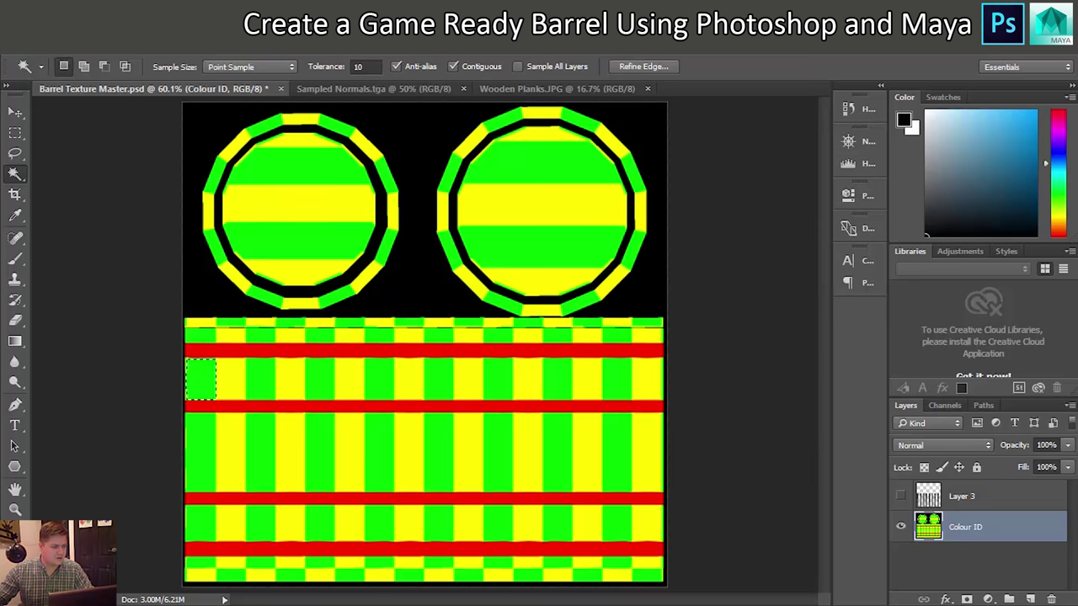
type("16")
key("ctrl+d")
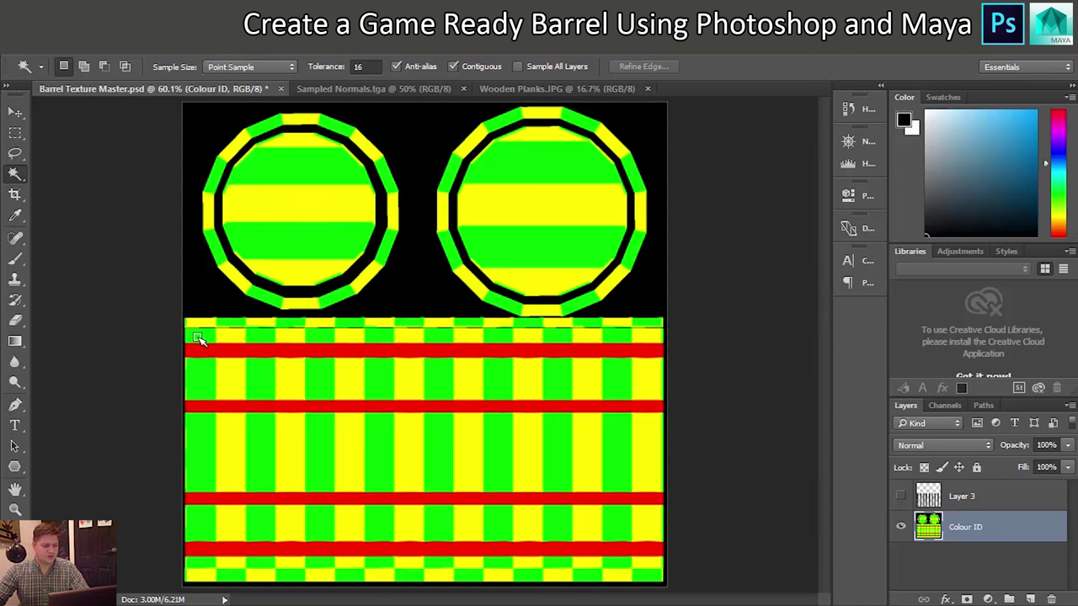
left_click(203, 338)
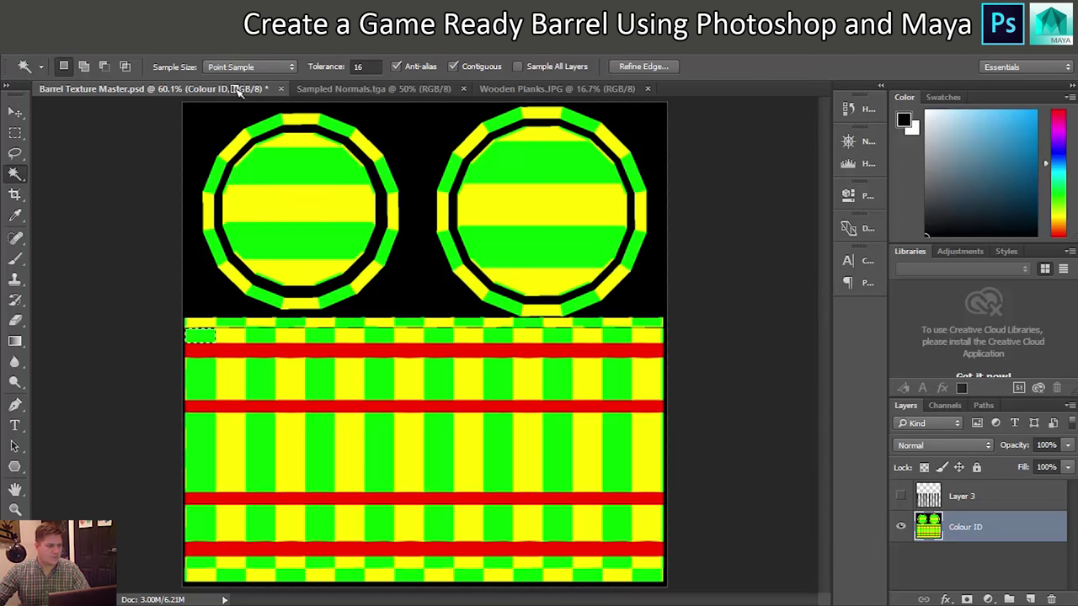
left_click(211, 44)
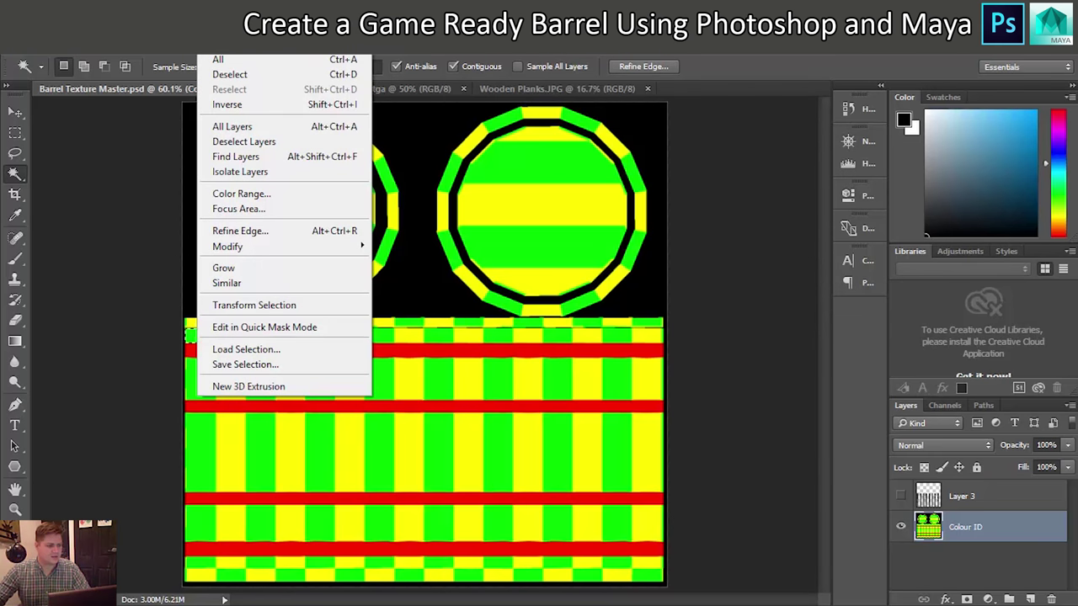
left_click(263, 283)
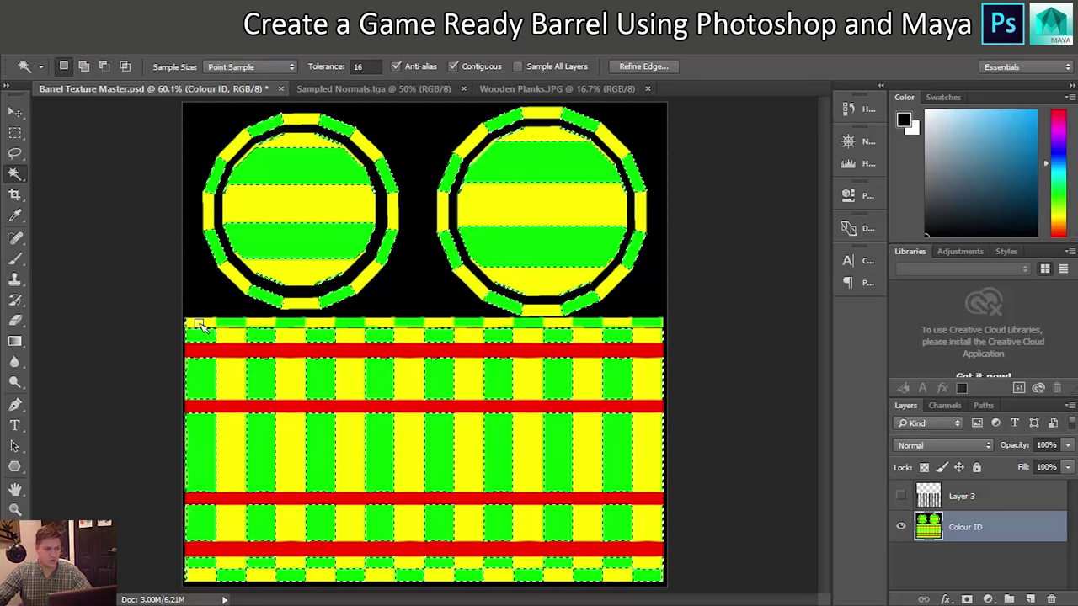
key("shift")
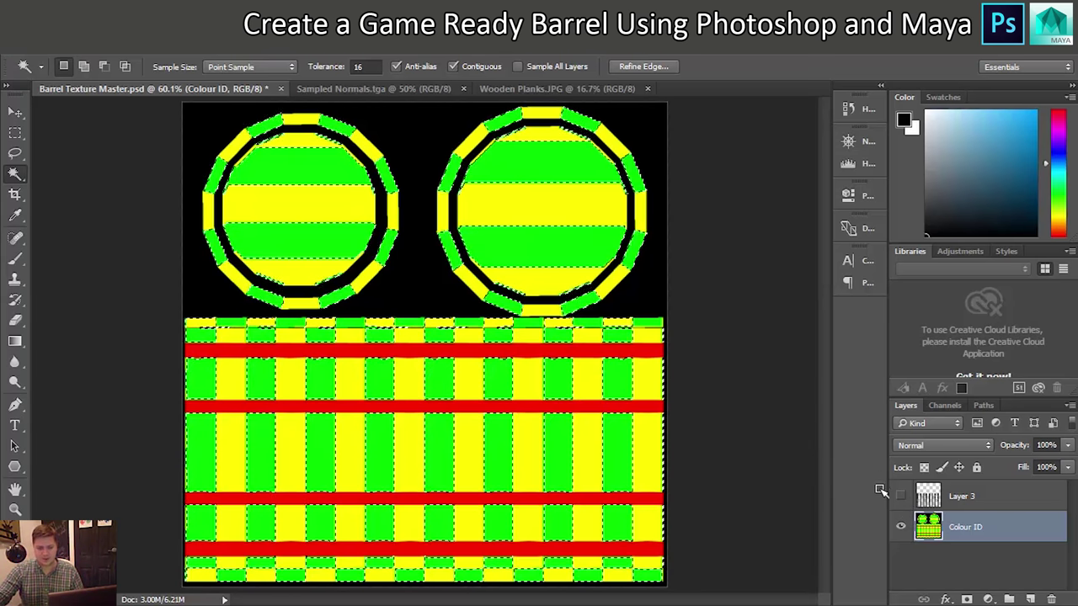
Step: Show Layer 3 again and add a layer mask from the green selection
left_click(983, 497)
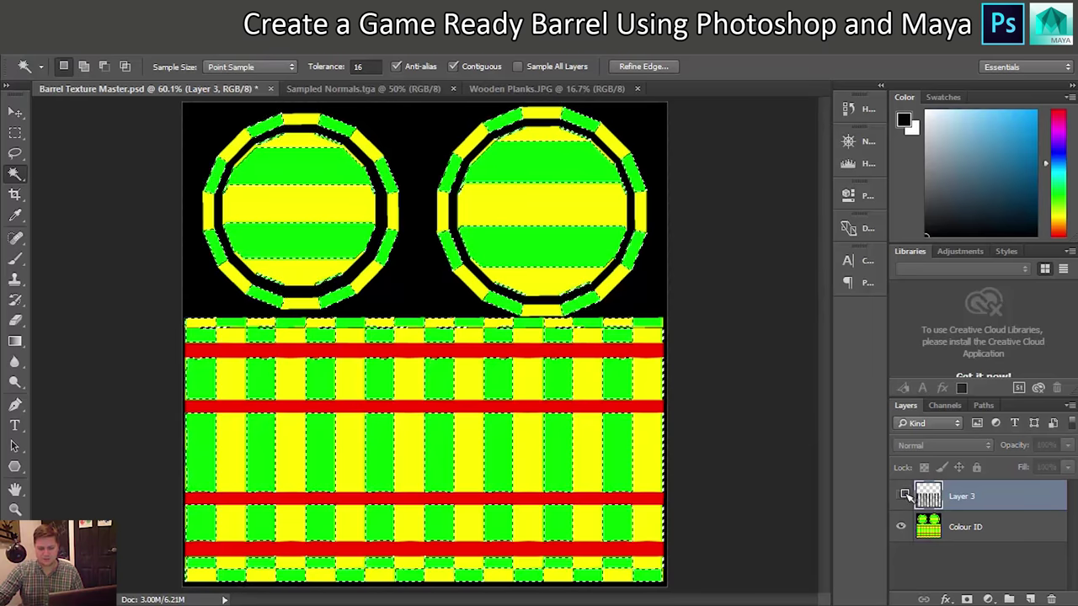
left_click(902, 497)
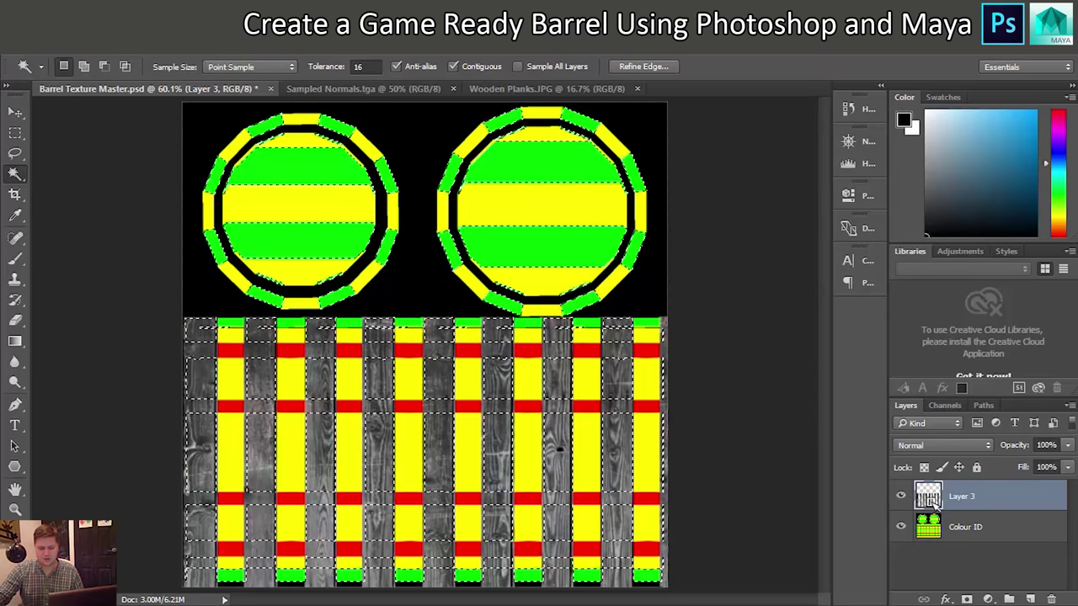
left_click(968, 597)
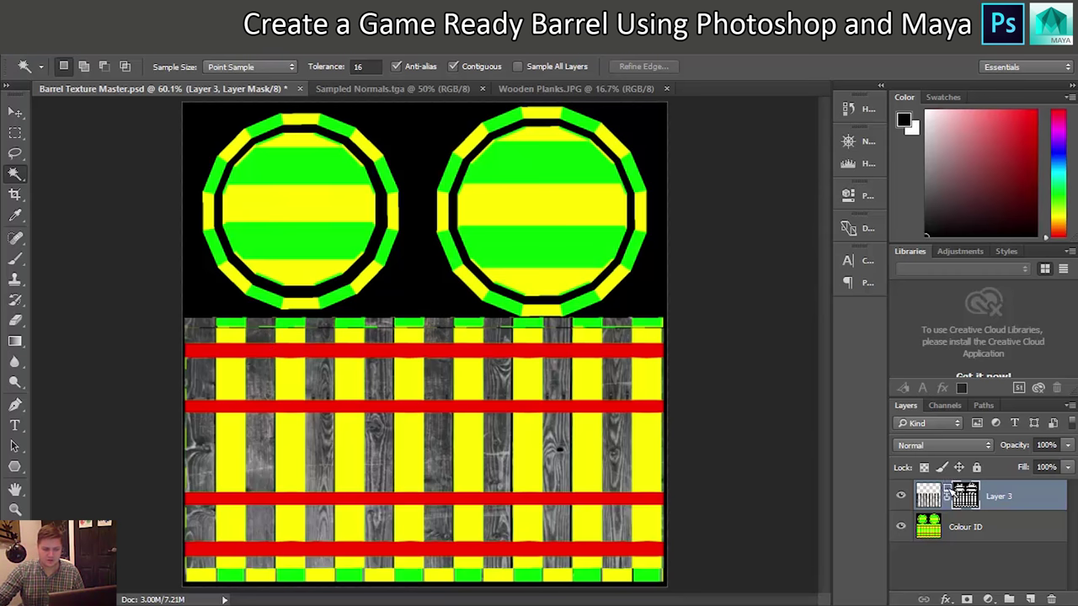
scroll(347, 303, "up", 3)
scroll(345, 312, "up", 2)
left_click_drag(493, 599, 412, 596)
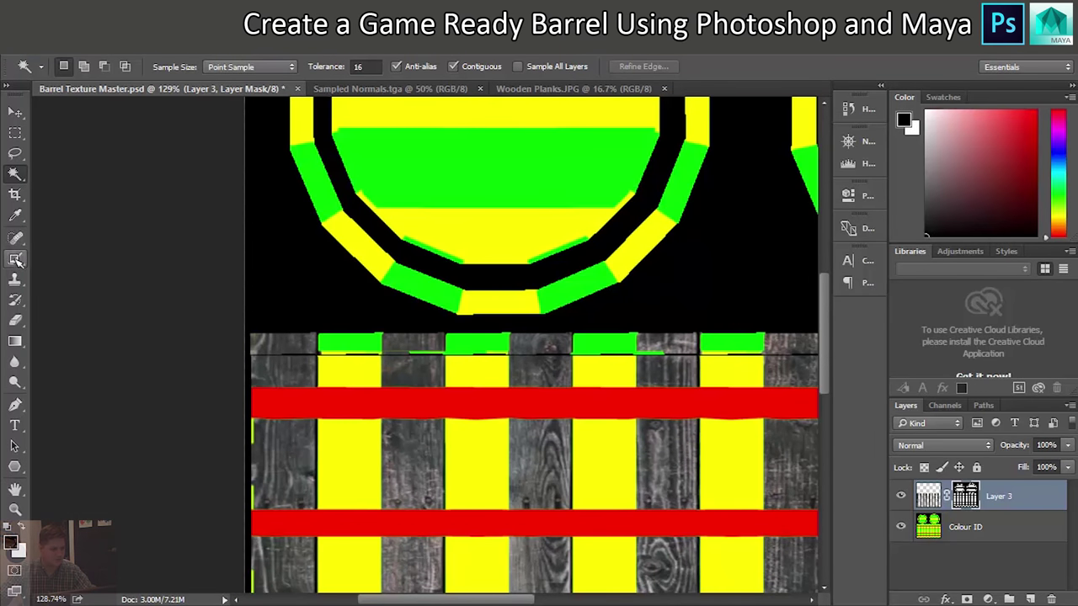
Step: Paint white on the mask to restore the faded patch in the red band
left_click(23, 525)
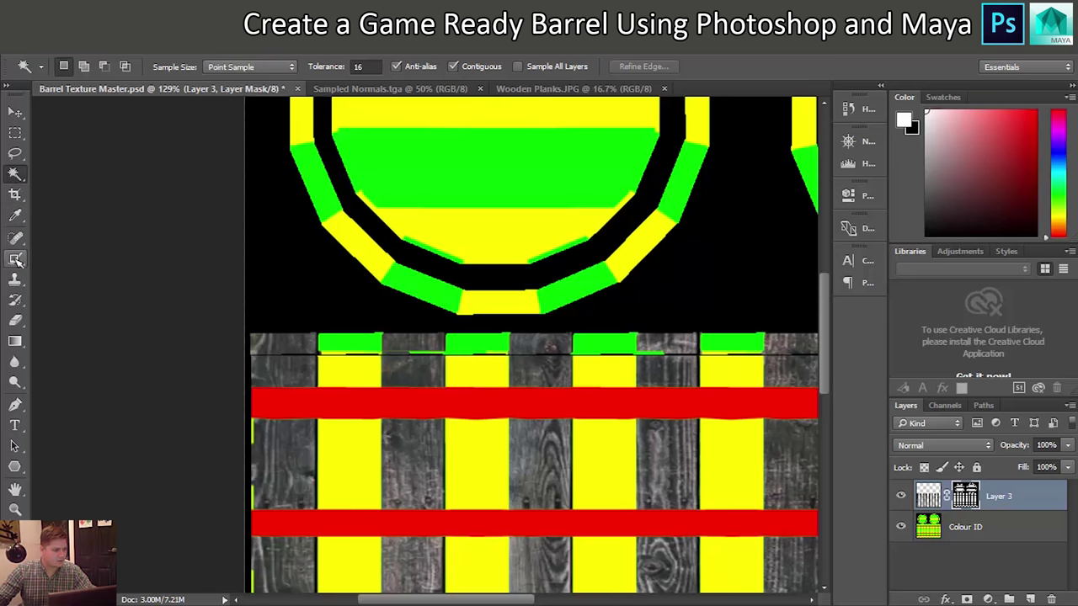
left_click(16, 259)
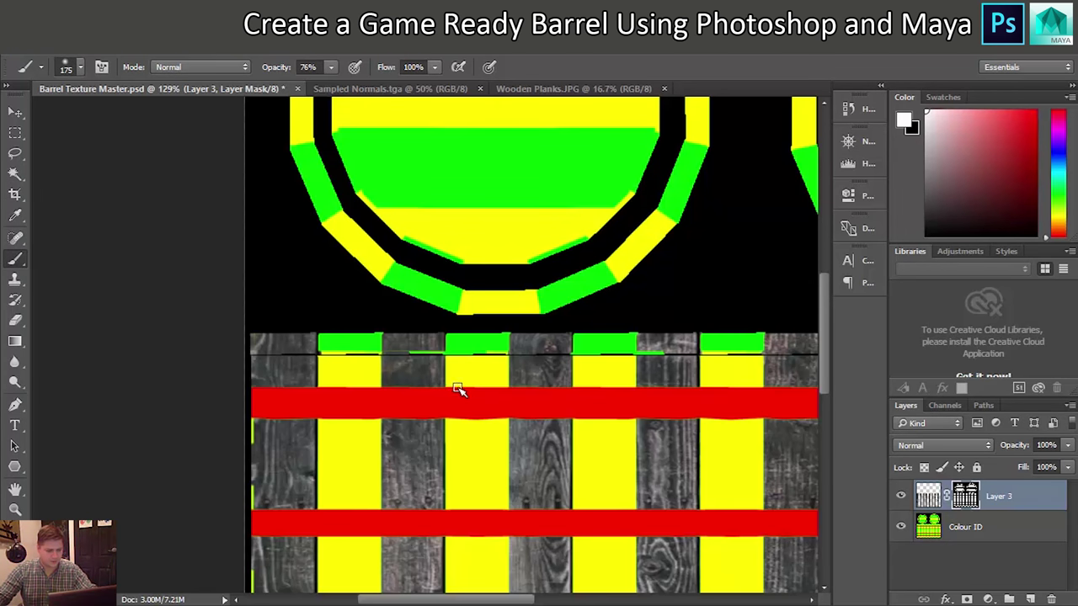
left_click(424, 387)
left_click(427, 386)
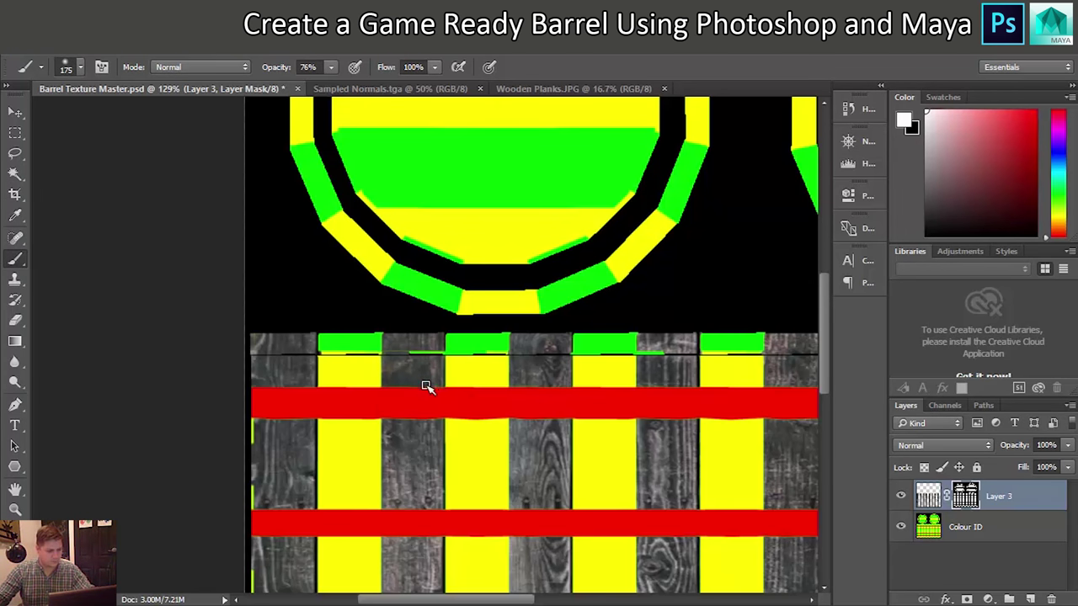
key("bracketleft")
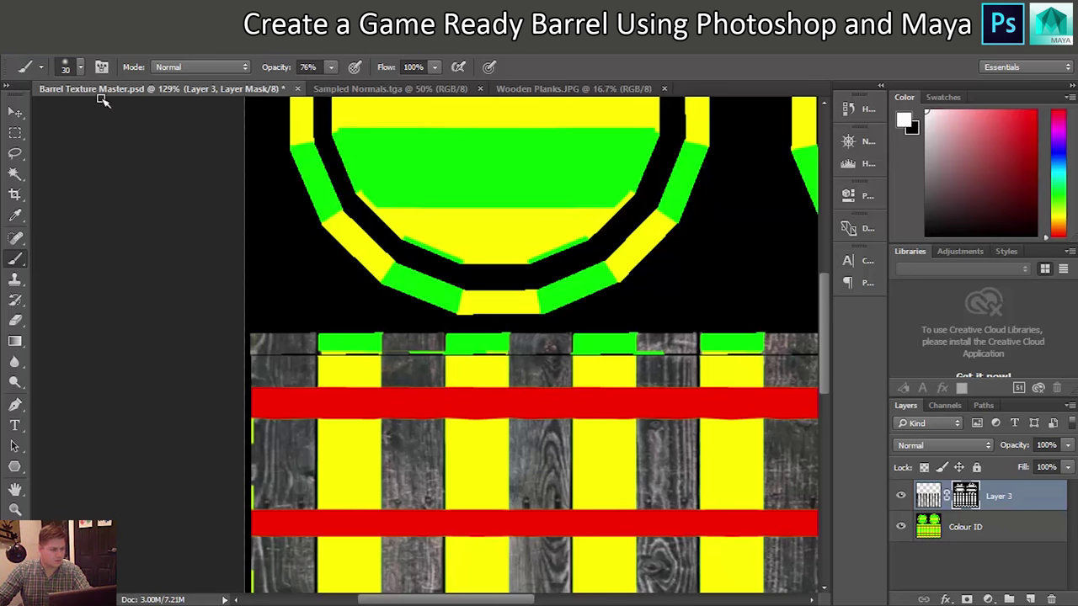
Step: Set the brush to 100% hardness, 15 px size and 100% opacity
left_click(80, 67)
left_click(59, 223)
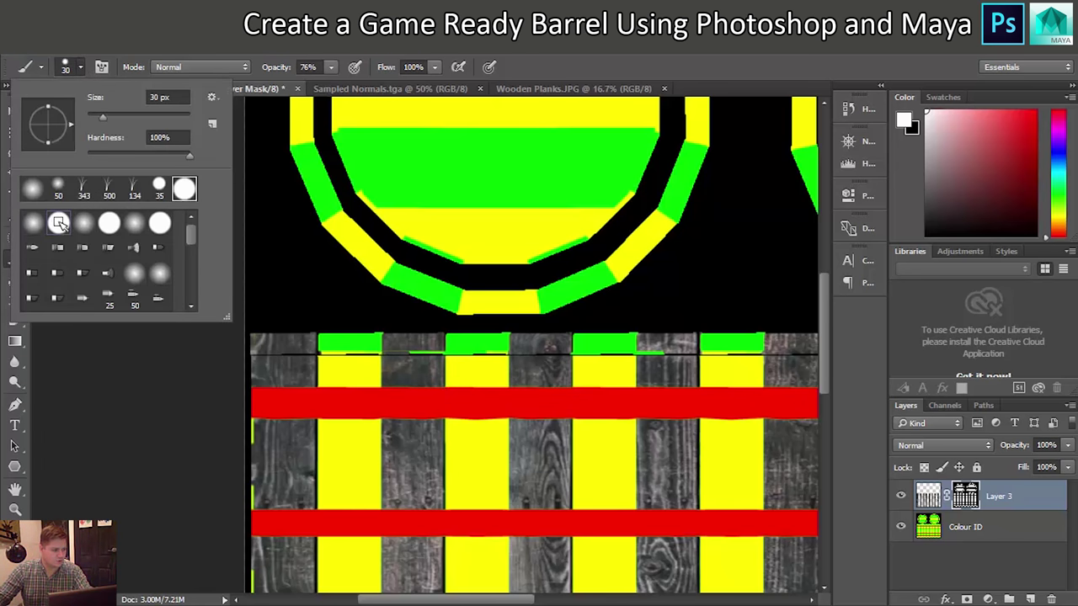
left_click(304, 220)
key("bracketleft")
key("bracketleft")
key("bracketleft")
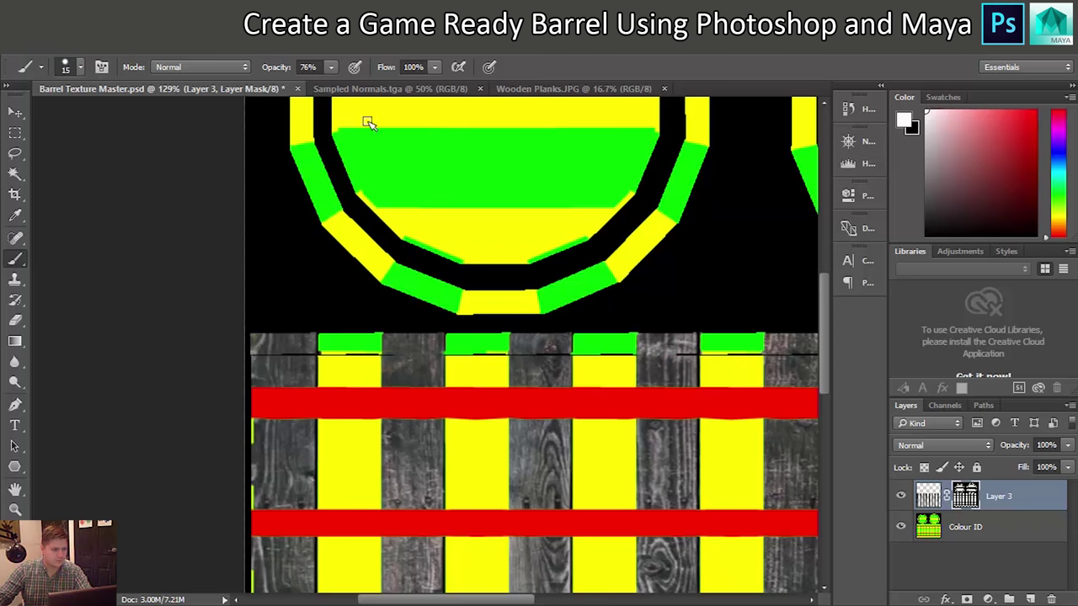
left_click(331, 66)
left_click_drag(331, 87, 359, 87)
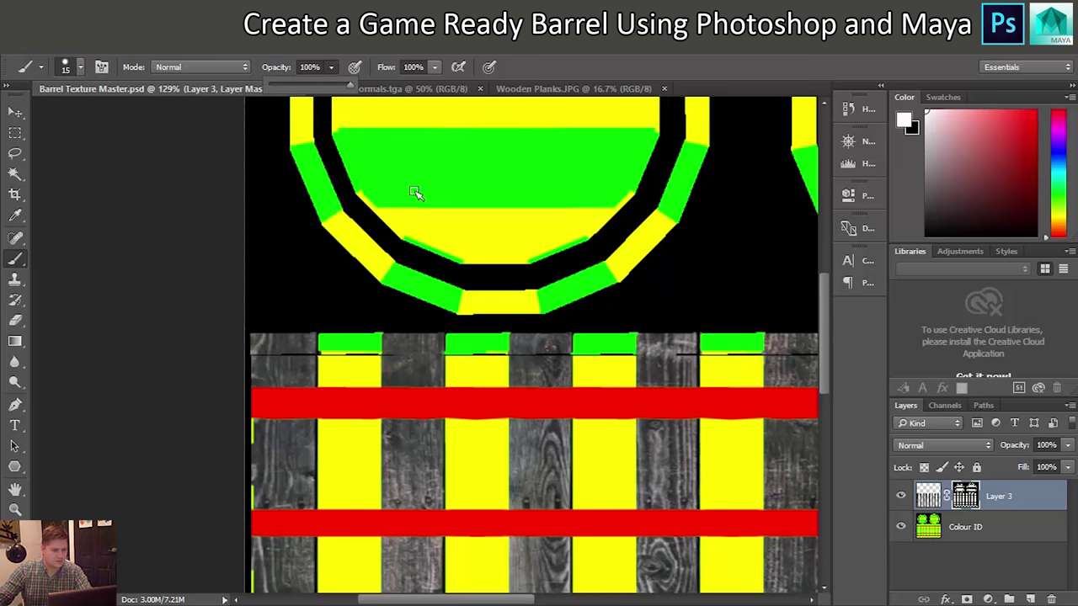
left_click(457, 600)
Step: Paint along the thin green trim band at the top of the planks on the mask
left_click_drag(457, 600, 535, 600)
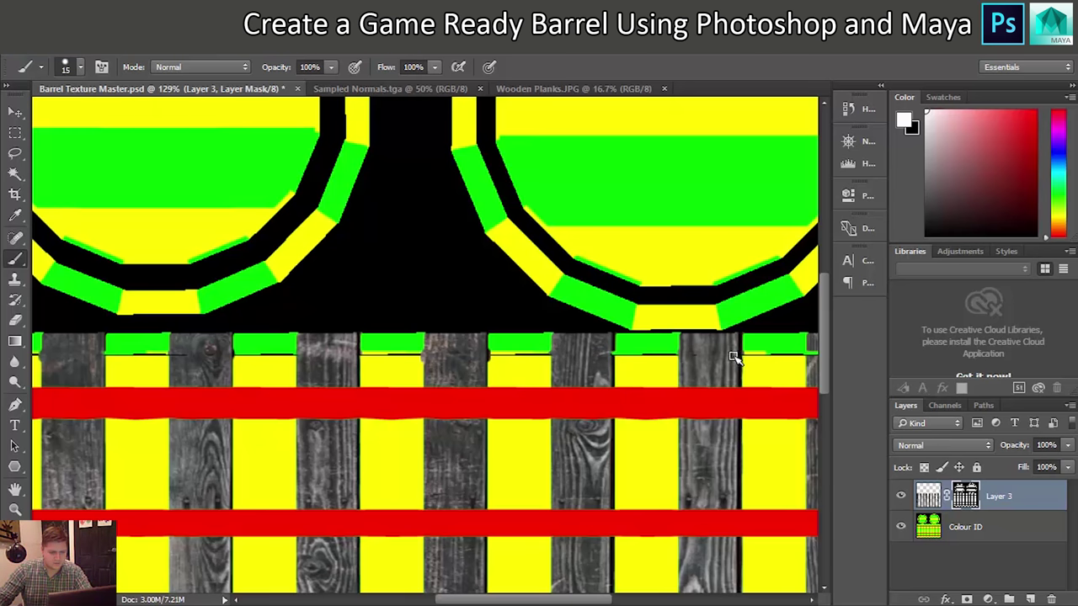
left_click_drag(573, 599, 674, 600)
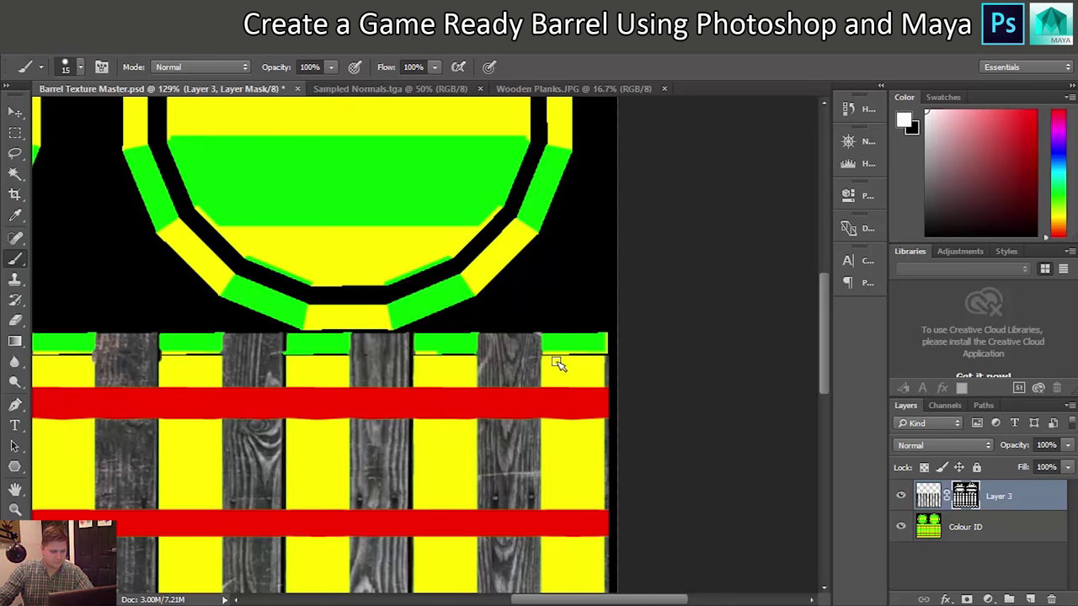
scroll(558, 365, "down", 10)
Step: Target Layer 3's mask with white as the painting colour
scroll(519, 413, "down", 2)
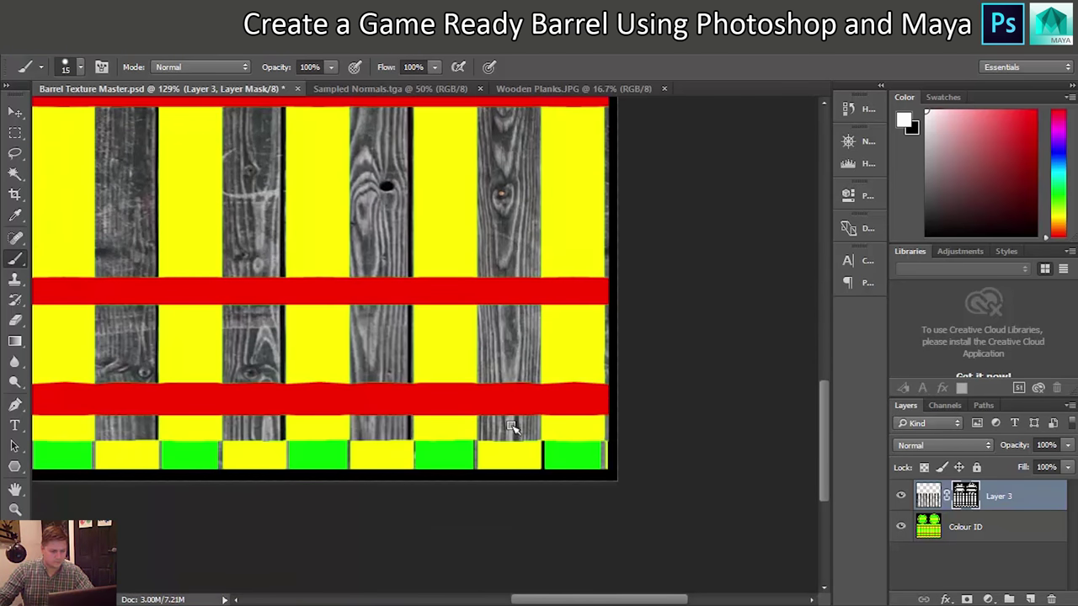
left_click(984, 528)
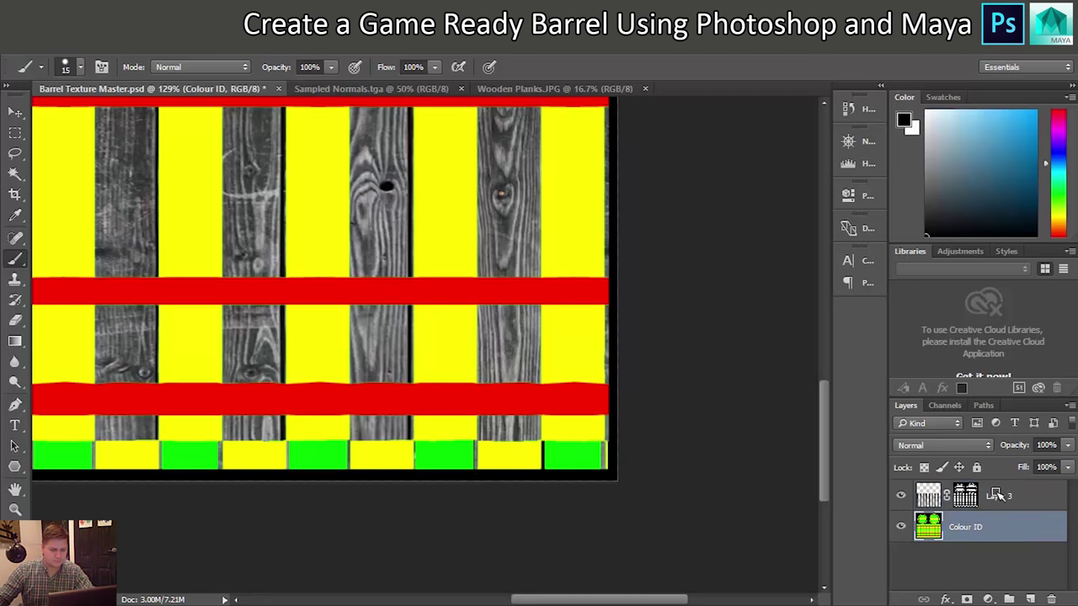
left_click(996, 495)
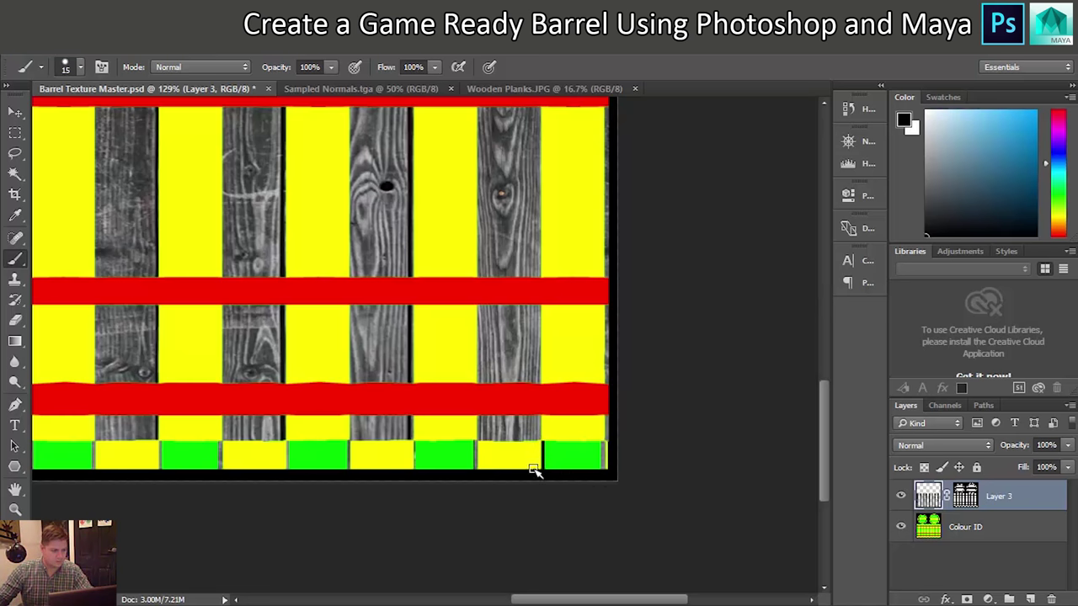
key("x")
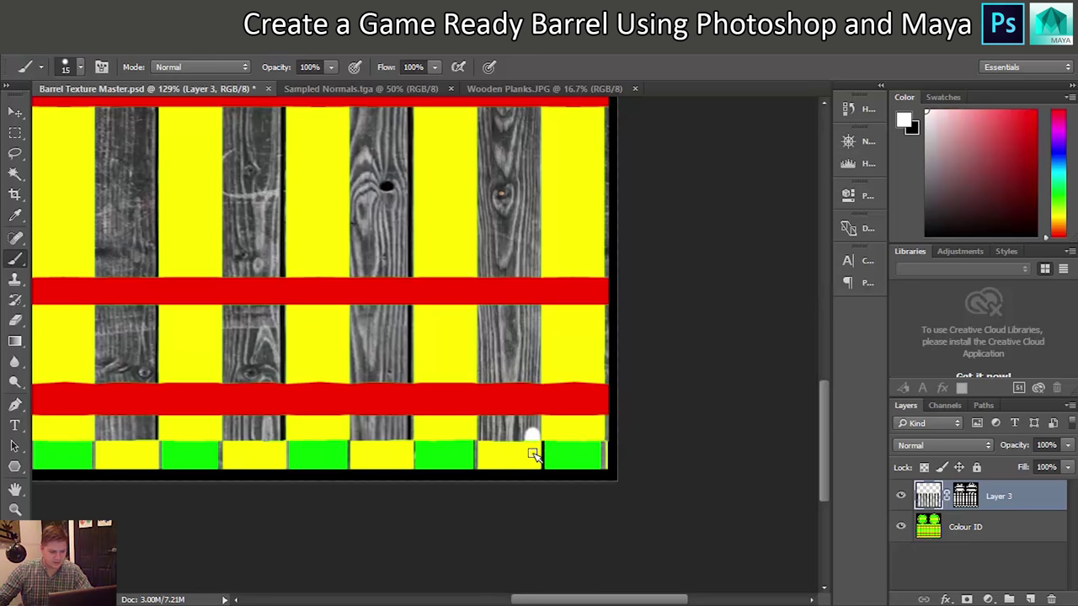
key("ctrl+z")
left_click(953, 497)
Step: Paint white across the bottom green-and-yellow strip so the planks show full height
mouse_move(517, 429)
left_mouse_down()
mouse_move(527, 470)
mouse_move(527, 450)
mouse_move(487, 444)
mouse_move(481, 464)
left_mouse_up()
mouse_move(402, 436)
left_mouse_down()
mouse_move(374, 462)
mouse_move(354, 447)
mouse_move(361, 470)
mouse_move(402, 468)
left_mouse_up()
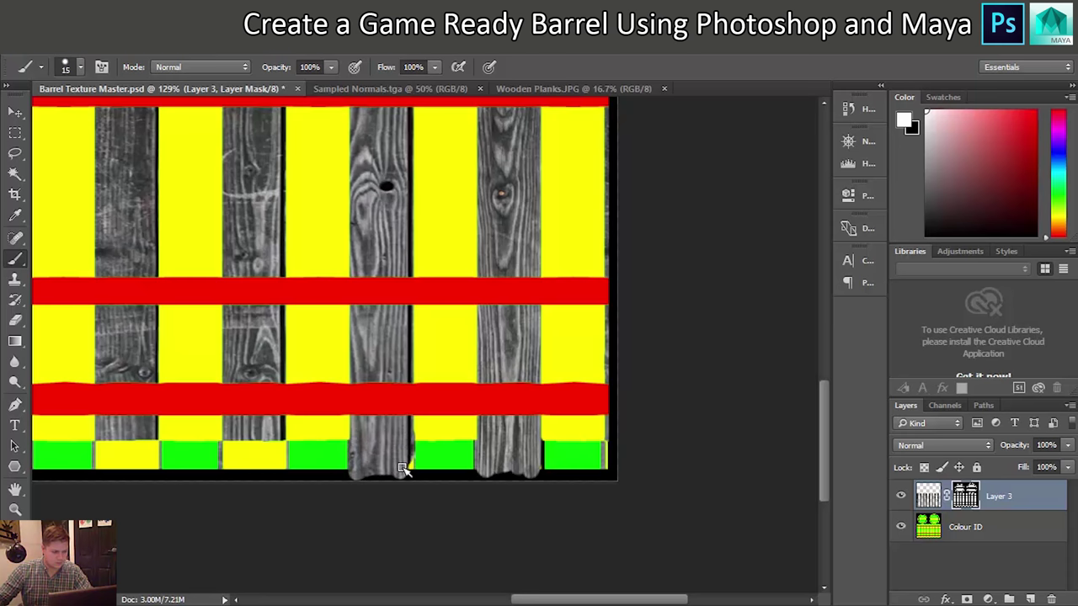
mouse_move(281, 438)
left_mouse_down()
mouse_move(281, 469)
mouse_move(272, 453)
mouse_move(230, 447)
left_mouse_up()
left_click_drag(150, 447, 105, 449)
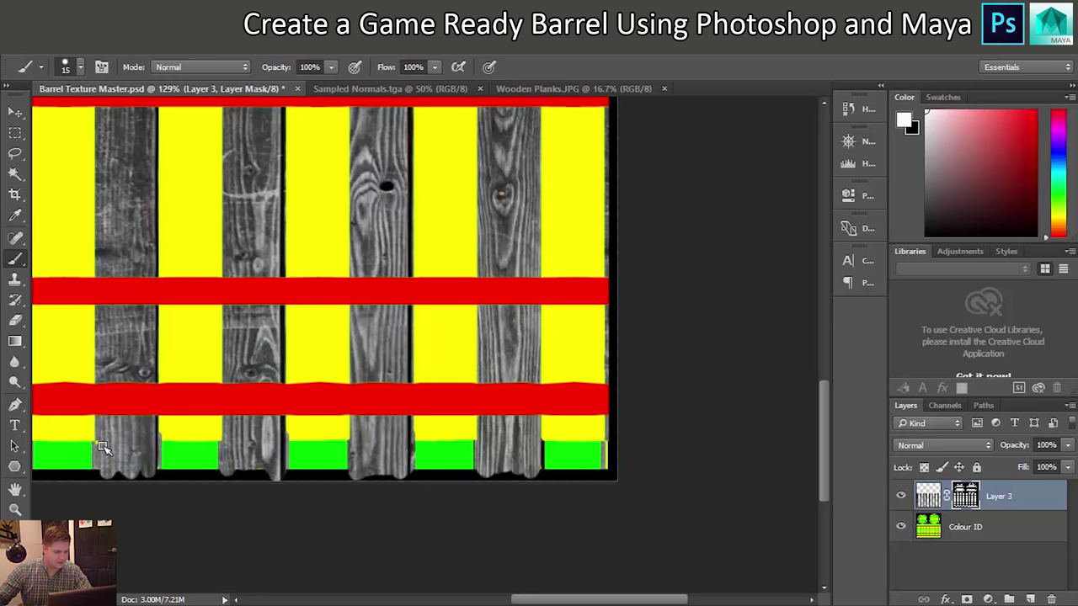
left_click_drag(559, 598, 465, 598)
mouse_move(487, 445)
left_mouse_down()
mouse_move(509, 462)
mouse_move(481, 446)
mouse_move(463, 462)
mouse_move(457, 453)
left_mouse_up()
mouse_move(378, 447)
left_mouse_down()
mouse_move(376, 474)
mouse_move(376, 443)
mouse_move(344, 441)
mouse_move(332, 468)
left_mouse_up()
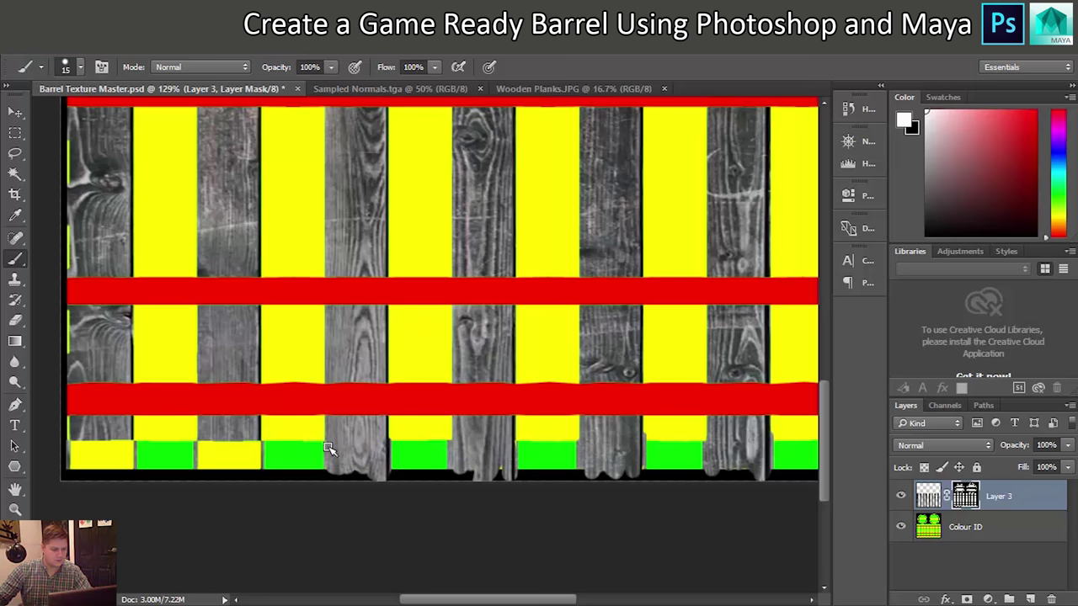
mouse_move(251, 442)
left_mouse_down()
mouse_move(255, 464)
mouse_move(246, 448)
mouse_move(202, 452)
left_mouse_up()
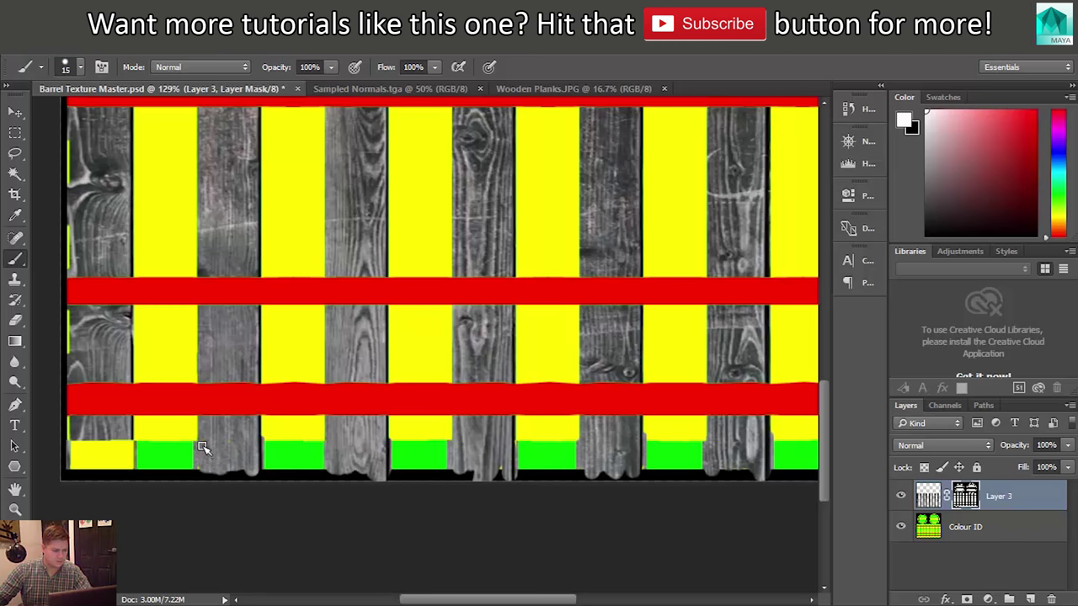
mouse_move(124, 440)
left_mouse_down()
mouse_move(122, 477)
mouse_move(120, 444)
mouse_move(106, 468)
mouse_move(74, 450)
left_mouse_up()
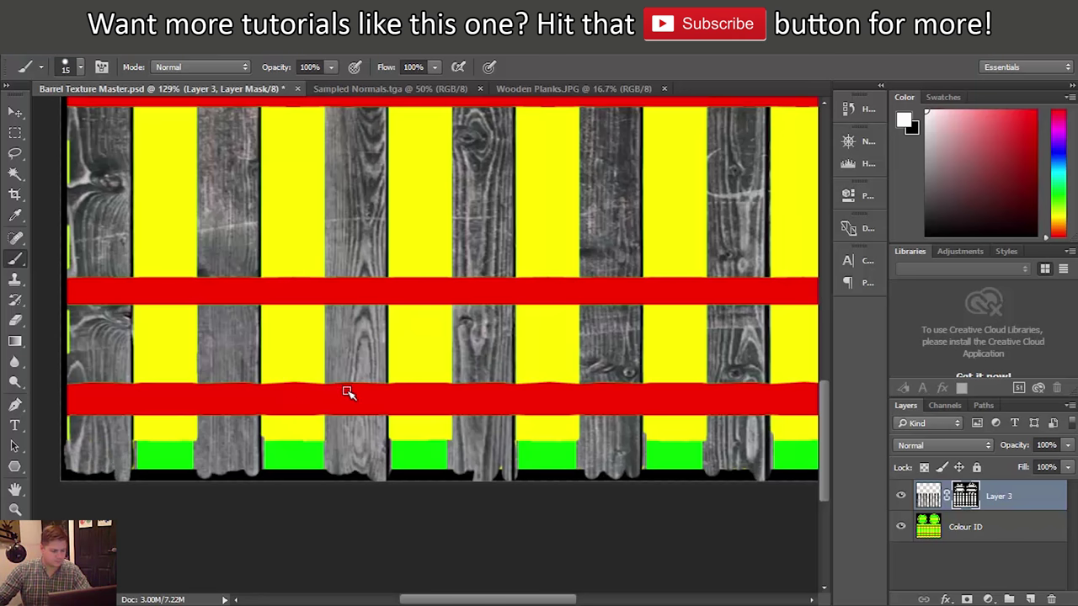
key("ctrl+0")
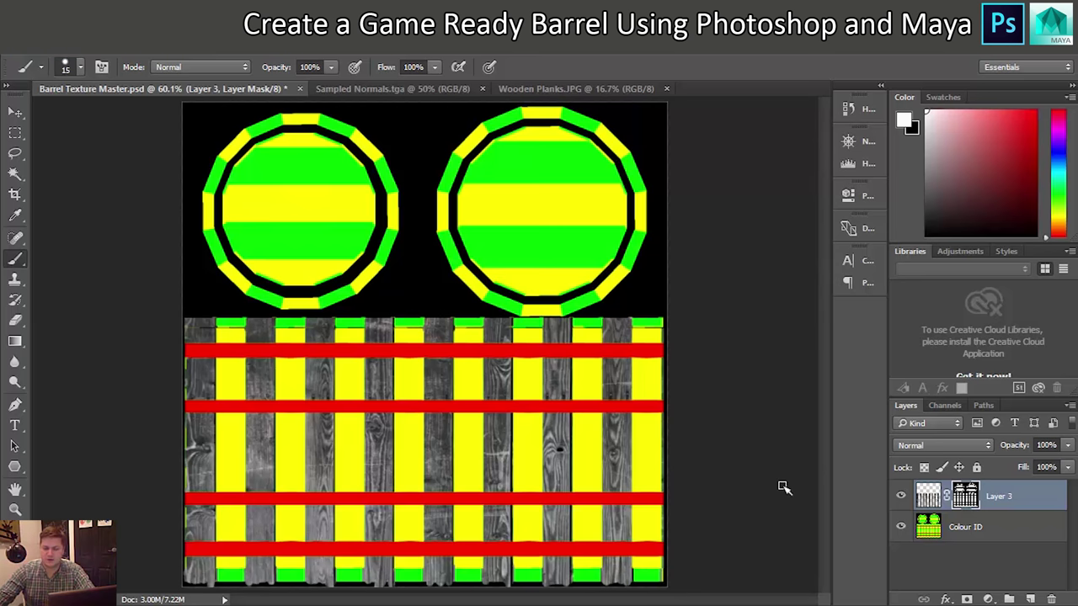
Step: Paste the whole Wooden Planks photo into the barrel texture and stretch it to the body height
left_click(965, 527)
left_click(576, 88)
key("m")
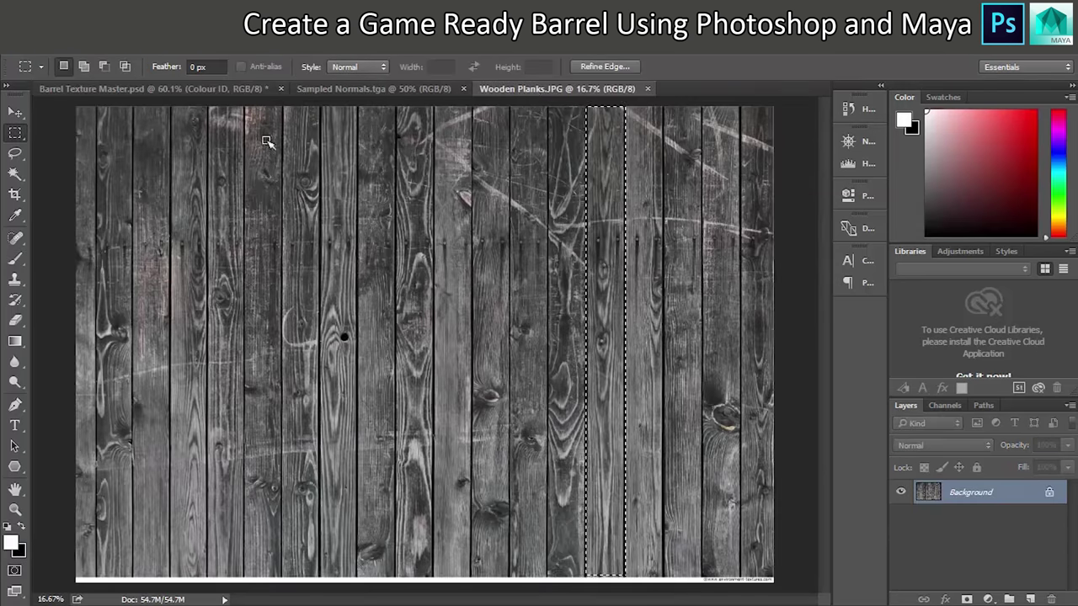
left_click_drag(76, 105, 741, 580)
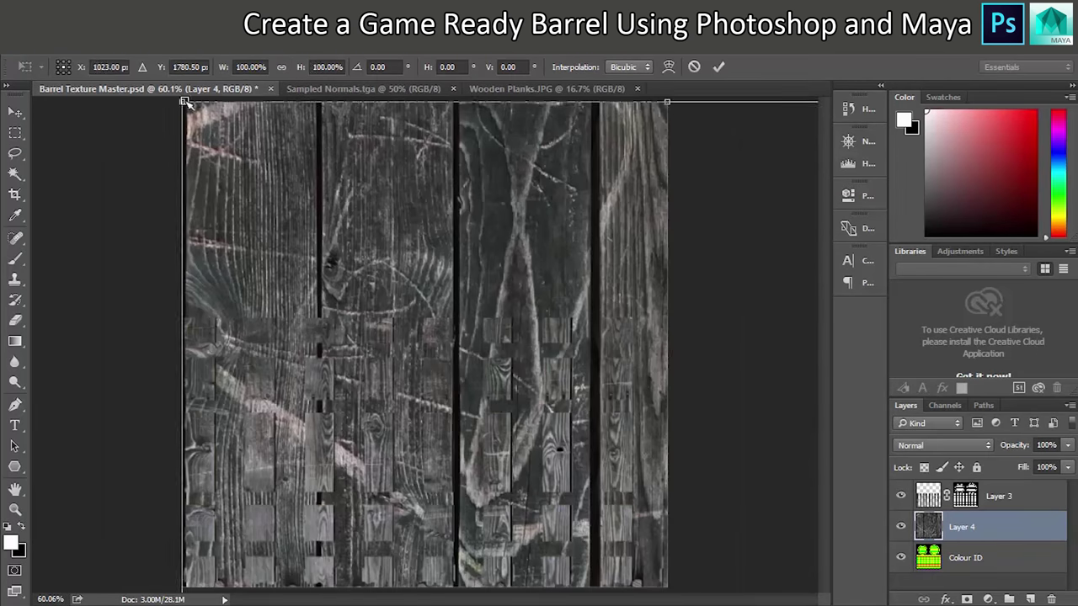
left_click_drag(396, 110, 470, 310)
left_click(901, 496)
key("6")
key("6")
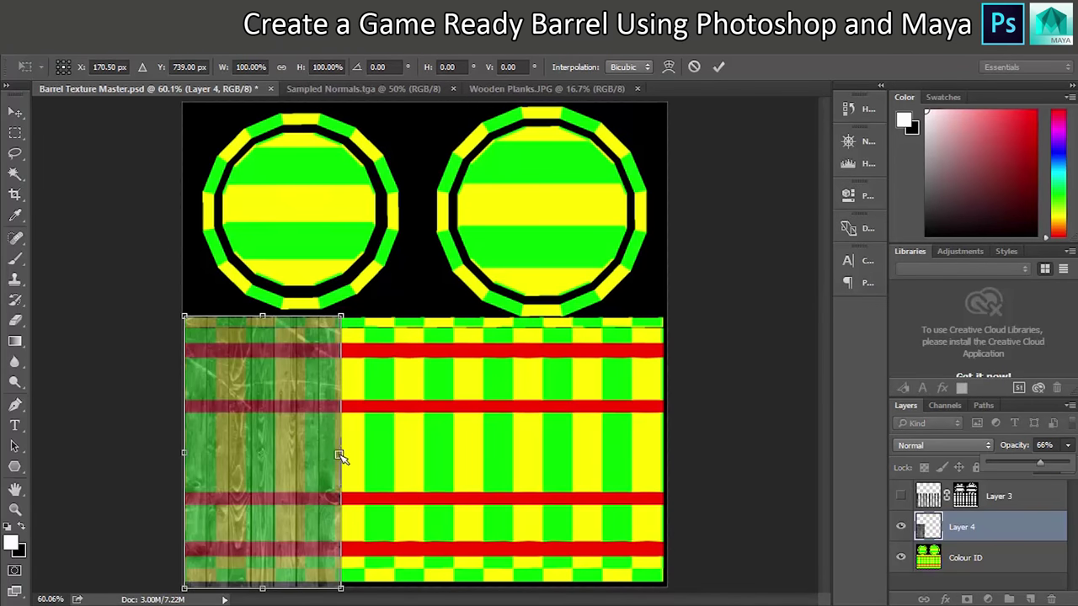
left_click_drag(347, 453, 395, 457)
key("Return")
key("0")
left_click(901, 496)
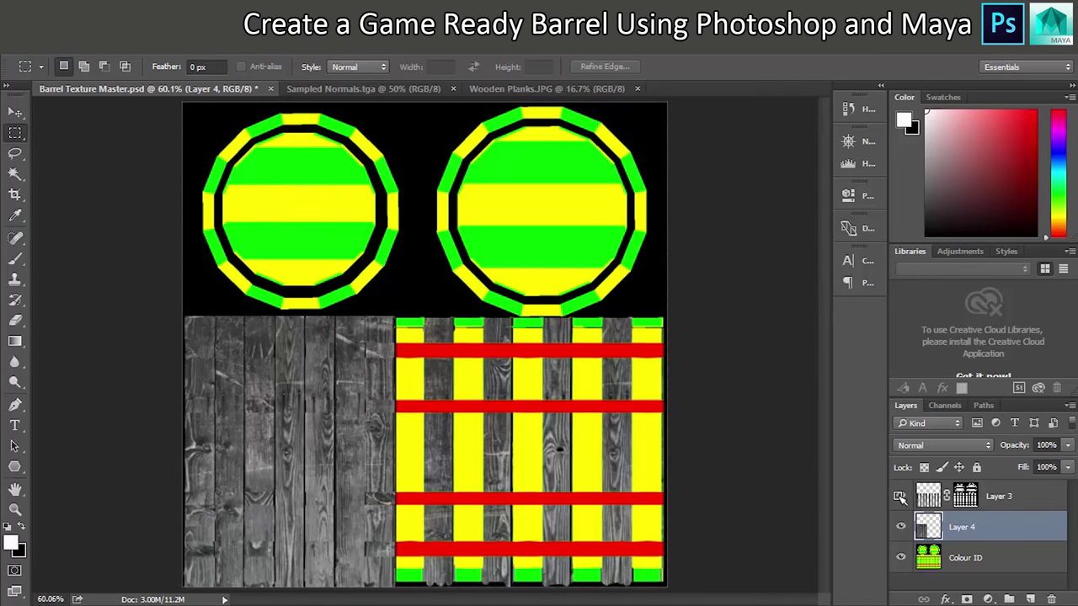
Step: Duplicate the planks across the remaining lower strip and merge the copies into one layer
left_click(901, 496)
key("ctrl+j")
key("v")
left_click_drag(337, 455, 547, 456)
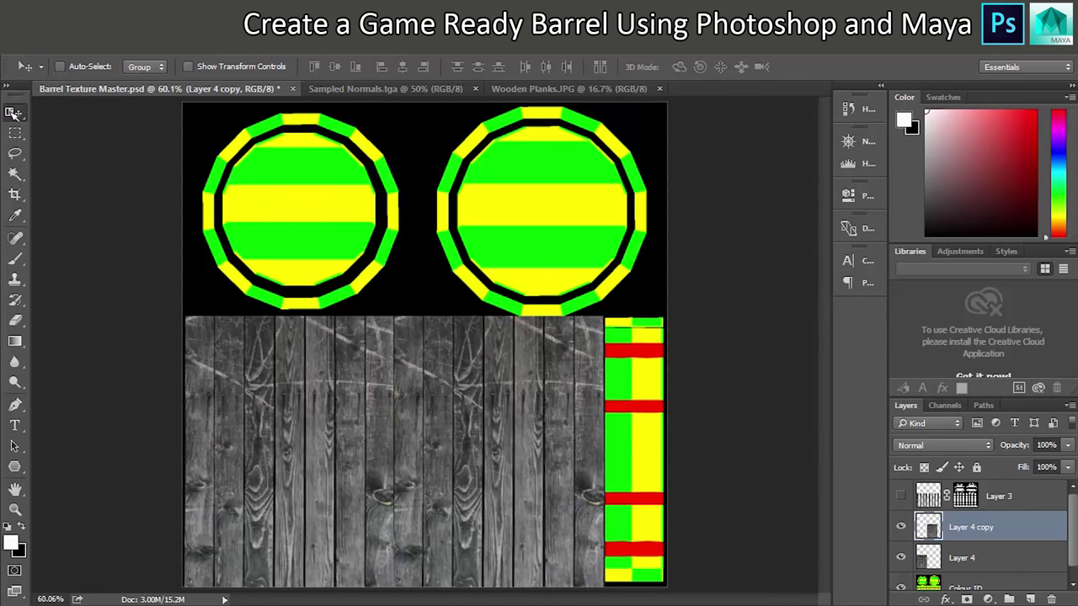
left_click_drag(1050, 463, 1011, 463)
key("Left")
key("Left")
key("Left")
key("0")
left_click_drag(994, 527, 1030, 599)
key("shift+Right")
key("shift+Right")
key("shift+Right")
key("shift+Right")
key("shift+Right")
key("shift+Right")
left_click(968, 588, "shift")
right_click(969, 582)
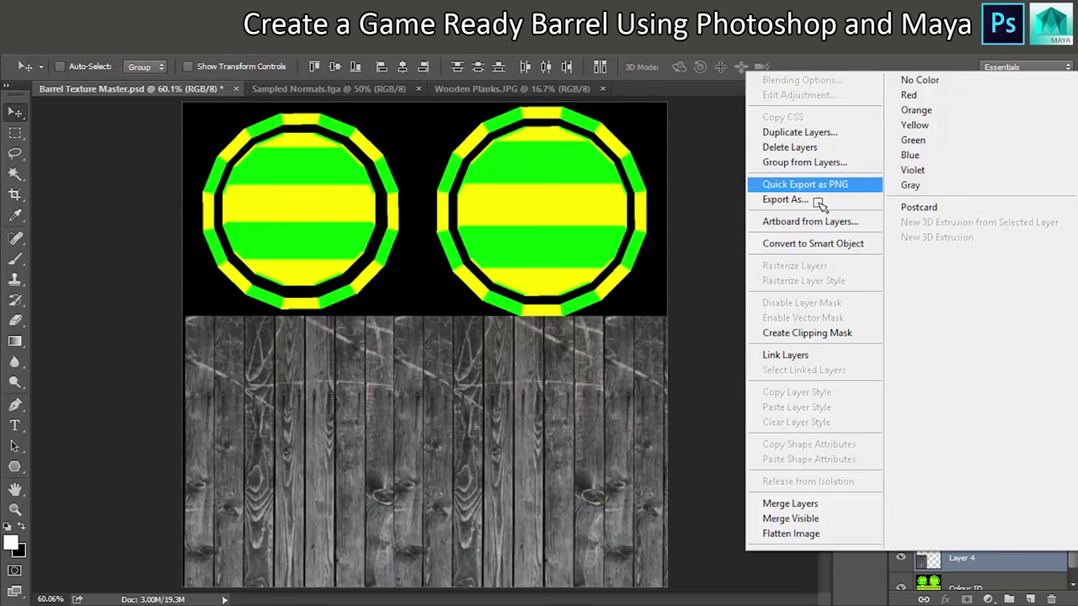
left_click(770, 544)
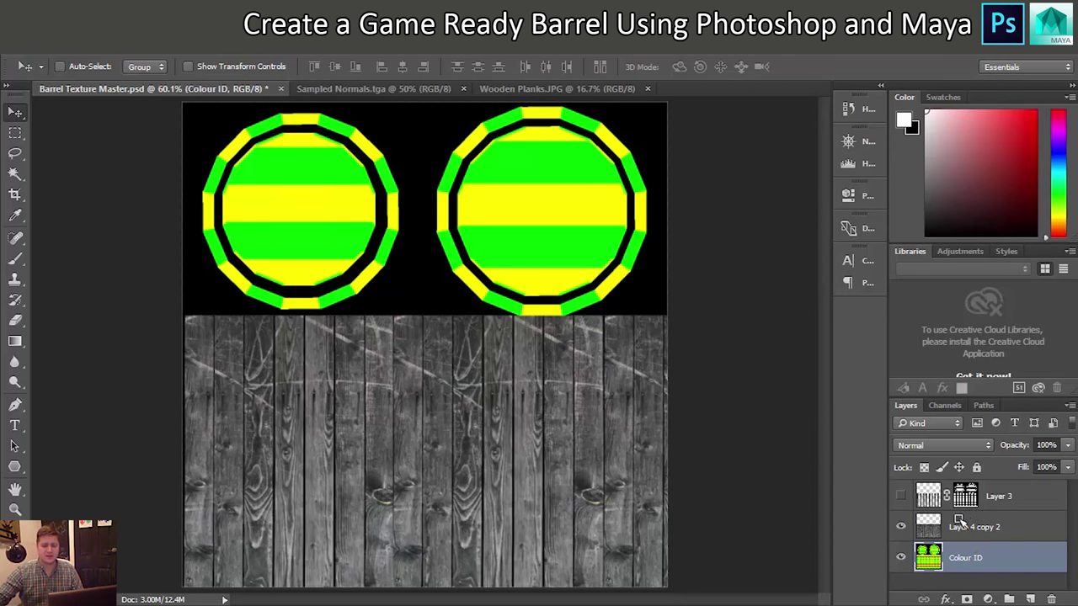
Step: Select all red stripes on the Colour ID layer and delete those areas from the merged planks
left_click(970, 528)
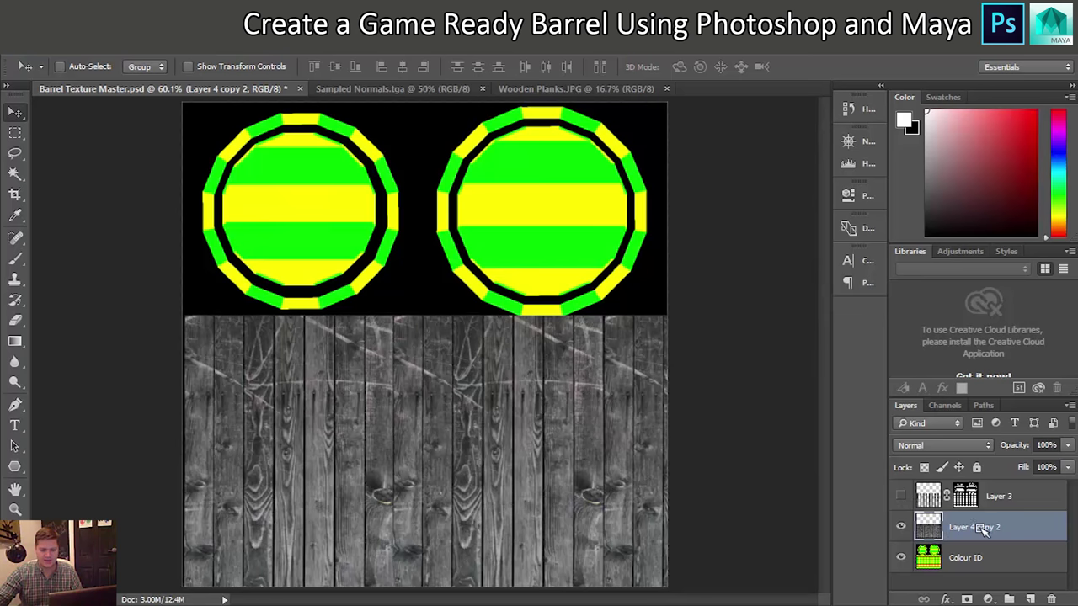
left_click(899, 523)
left_click(981, 559)
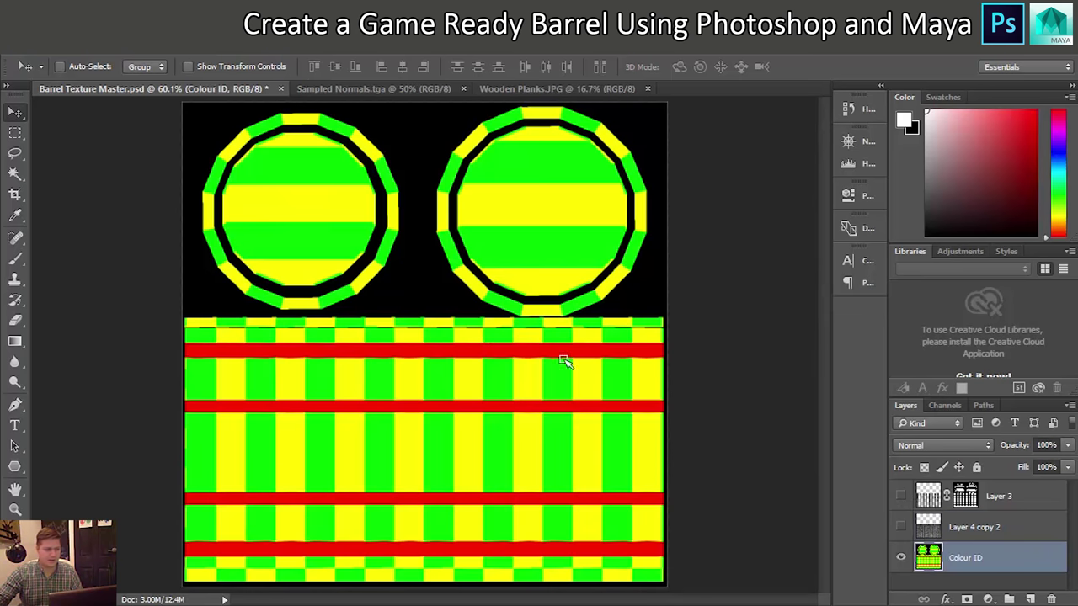
left_click(15, 174)
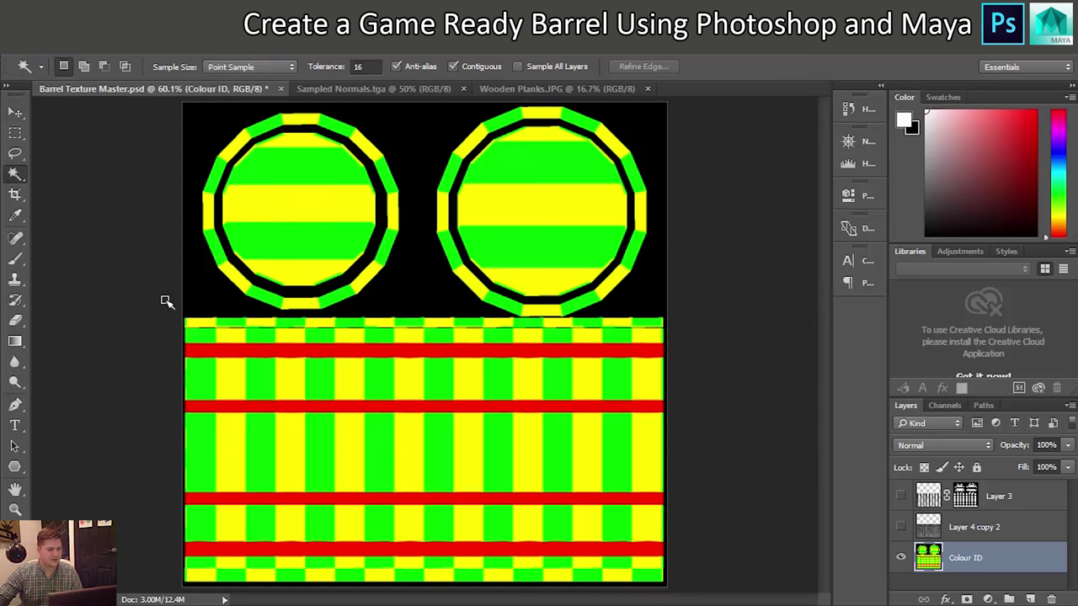
left_click(274, 349)
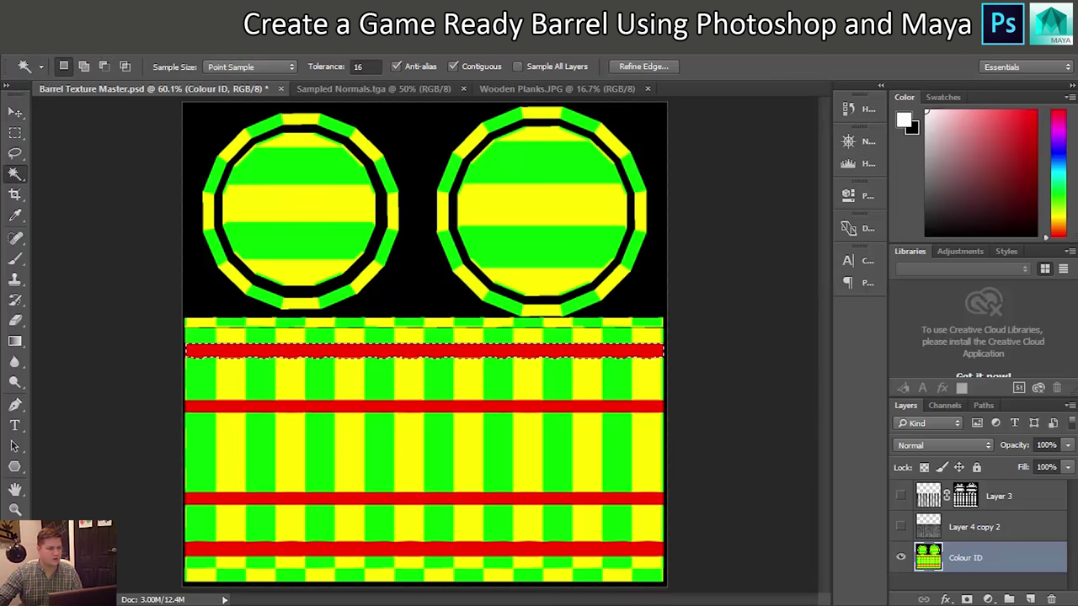
left_click(213, 44)
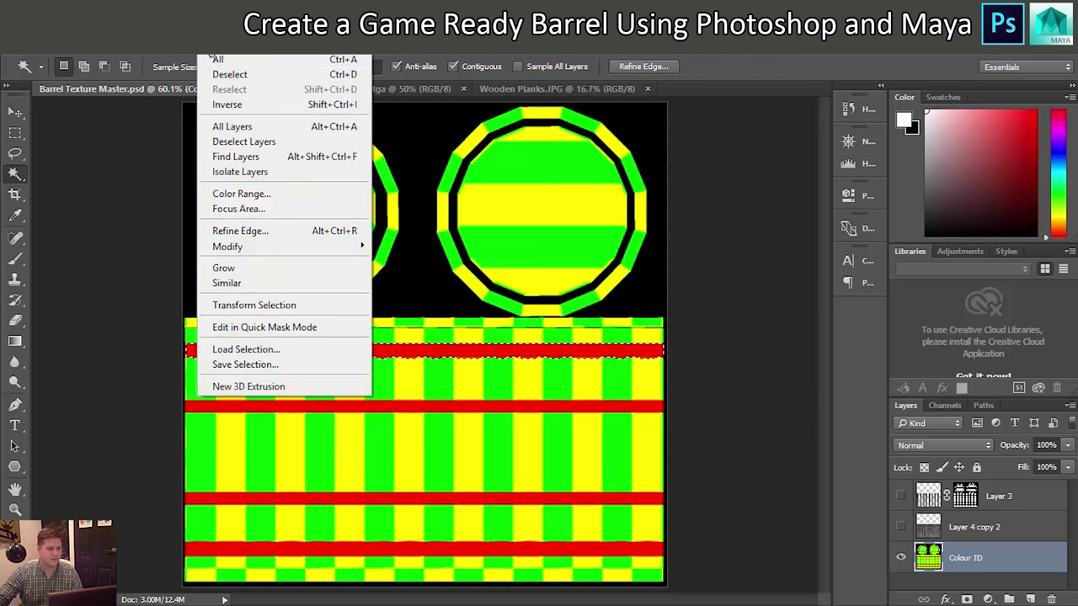
left_click(241, 284)
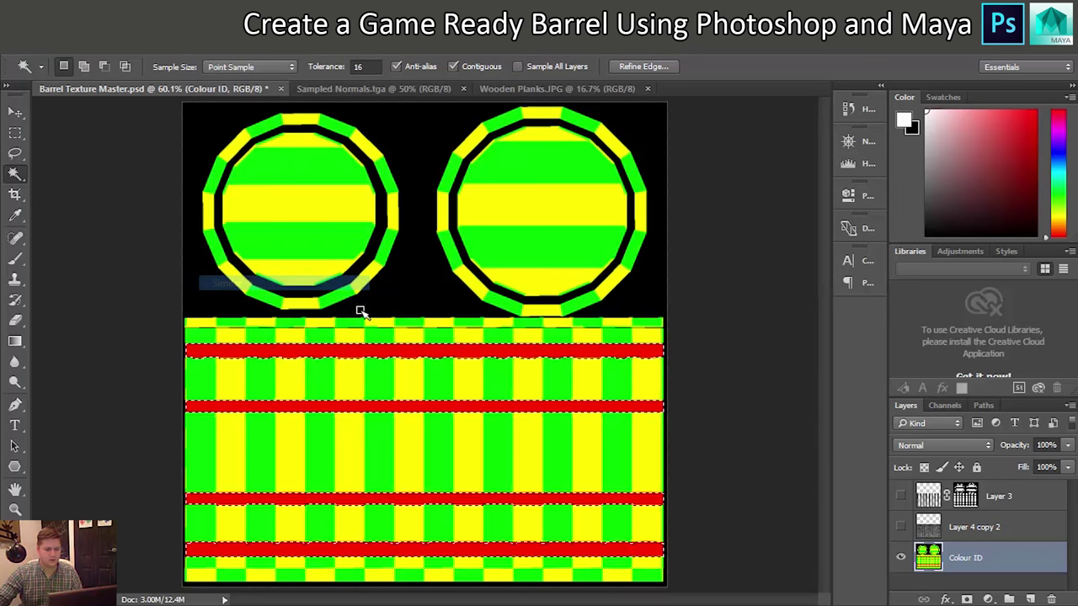
left_click(957, 528)
left_click(901, 526)
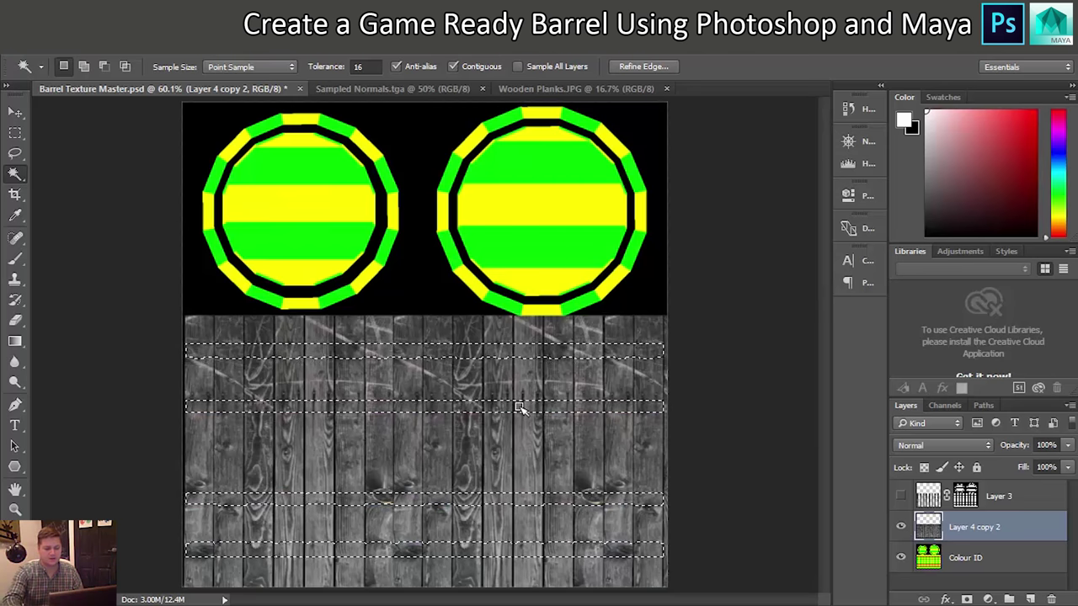
key("Delete")
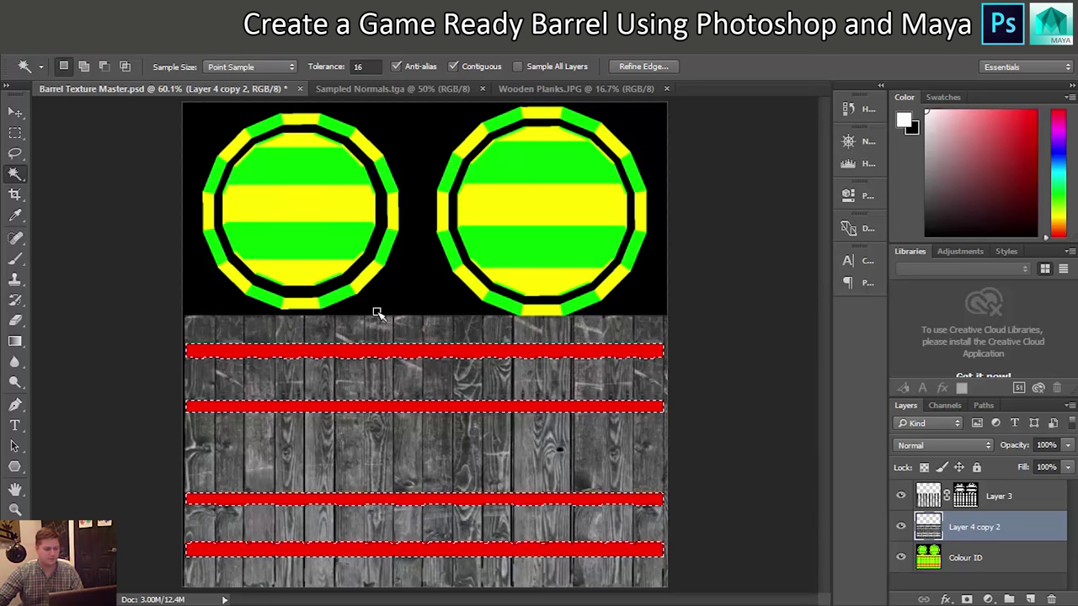
key("ctrl+d")
Step: Toggle Layer 3's visibility repeatedly to compare the planks with and without it
left_click(902, 496)
left_click(902, 527)
left_click(903, 527)
left_click(902, 496)
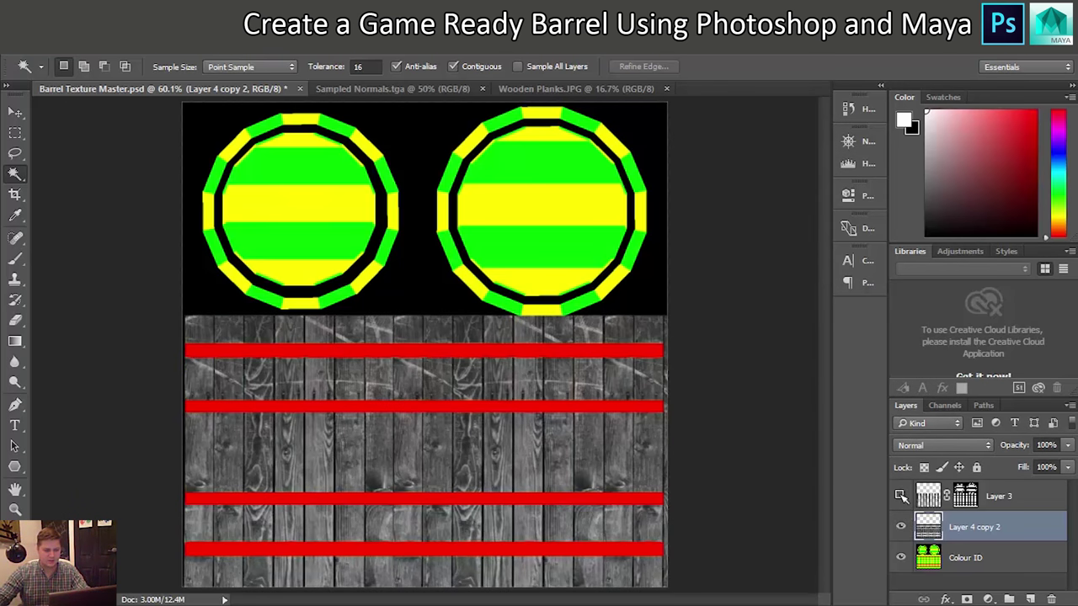
left_click(901, 496)
left_click(901, 497)
left_click(901, 496)
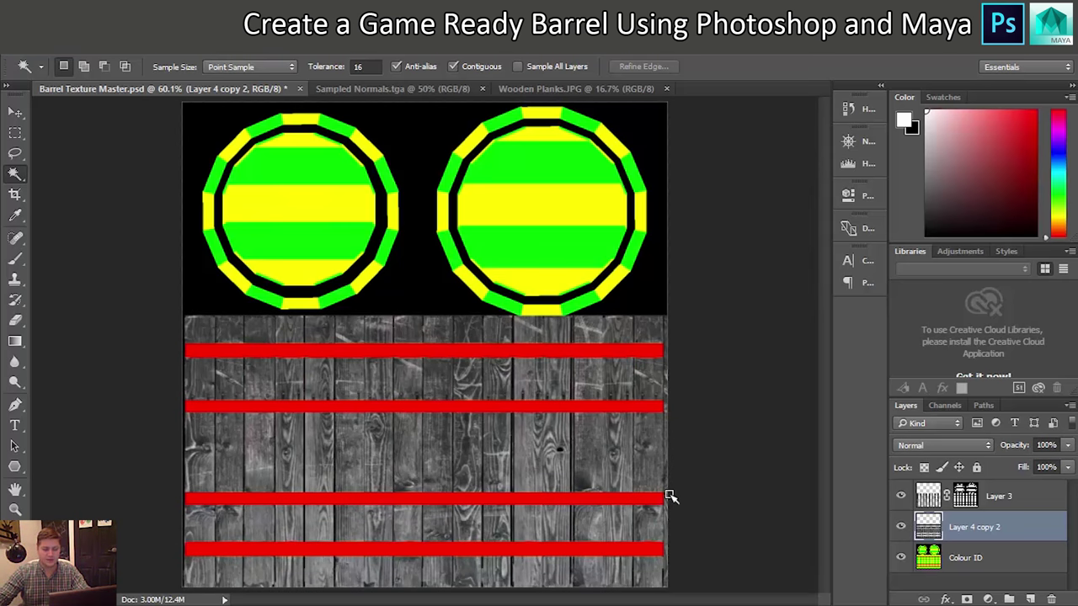
Step: Toggle Layer 4 copy 2 on and off to compare the plank looks
left_click(901, 526)
left_click(900, 526)
left_click(900, 526)
left_click(901, 526)
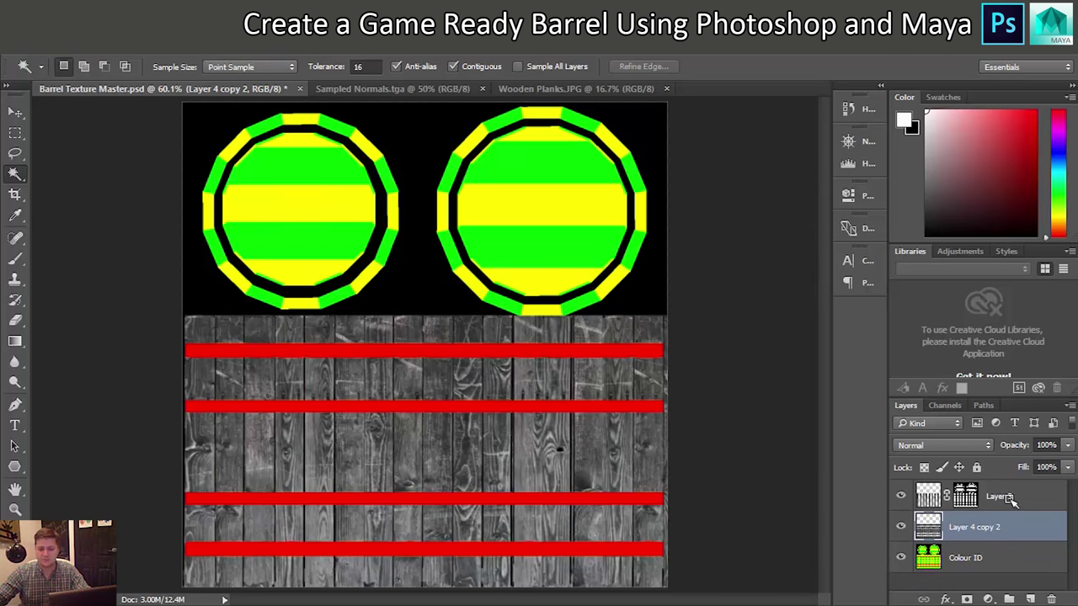
Step: Merge Layer 4 copy 2 with Layer 3, show it, and bring up Wooden Planks.JPG
left_click(1011, 499, "shift")
right_click(1010, 499)
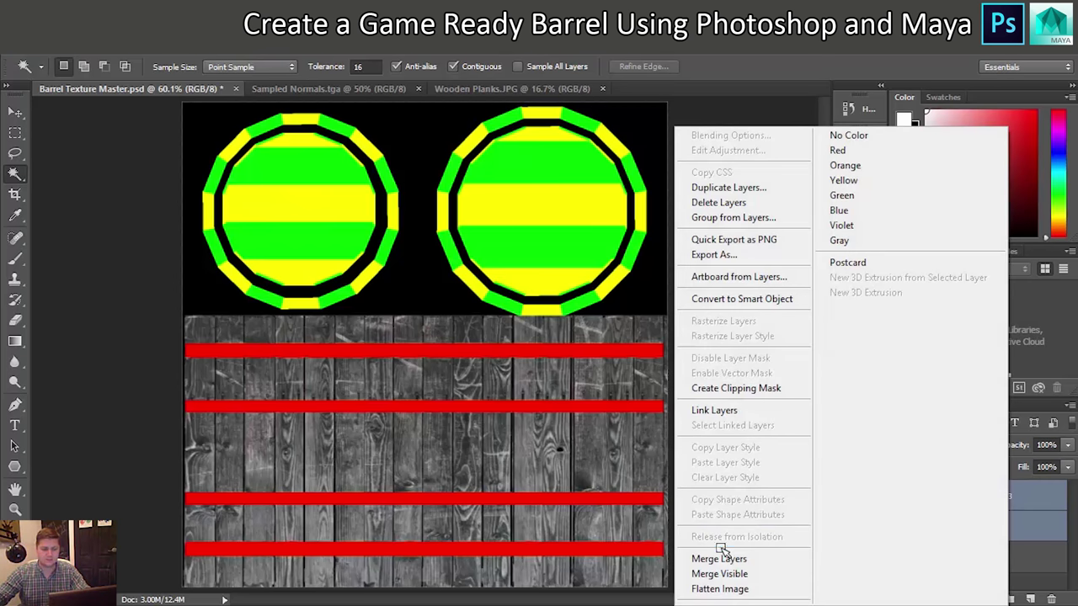
left_click(721, 558)
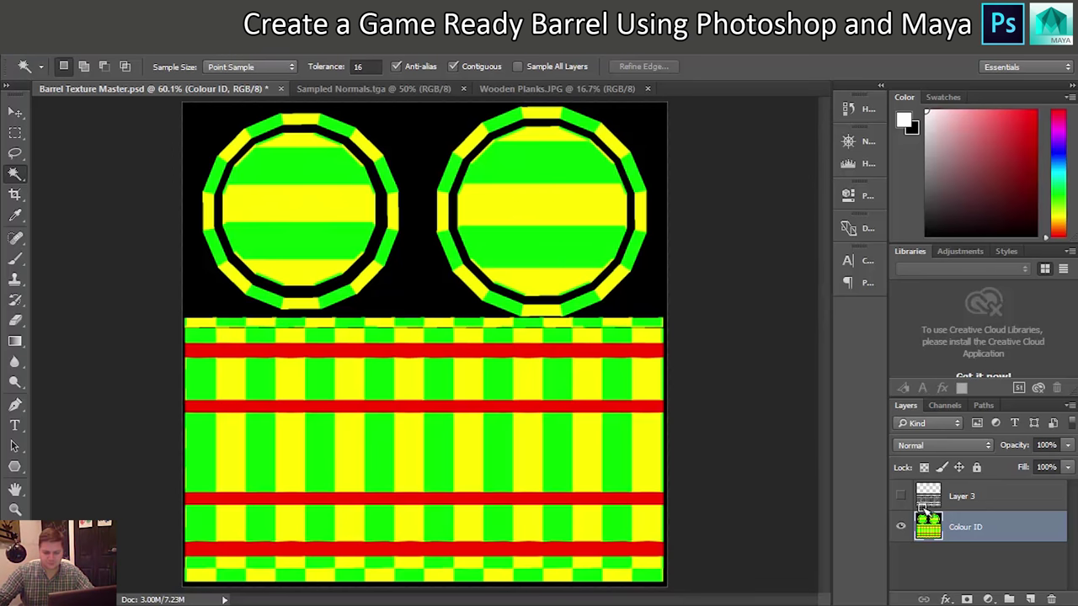
left_click(901, 497)
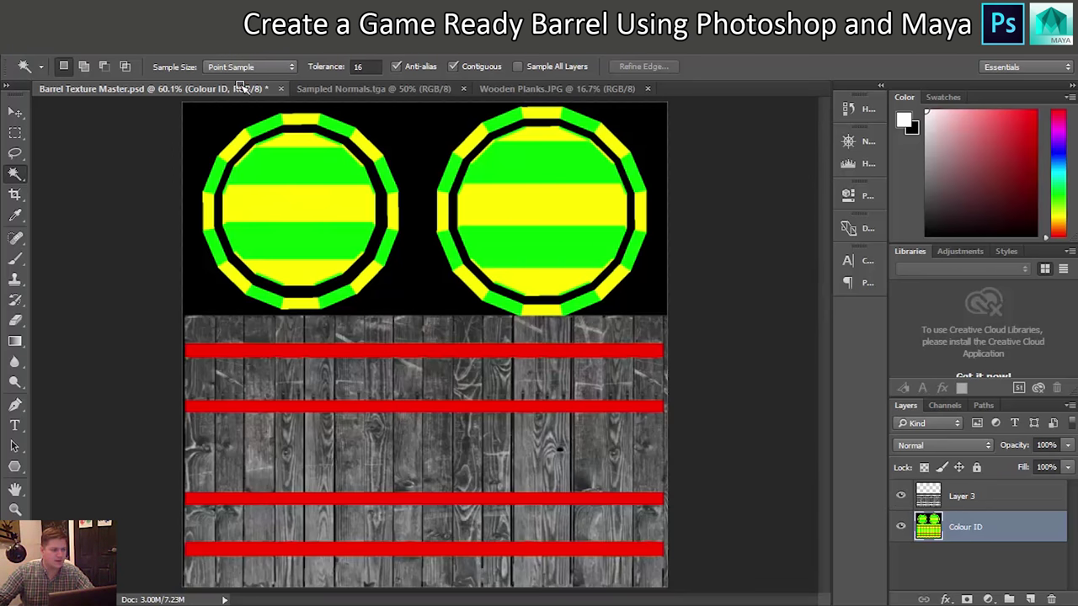
left_click(517, 91)
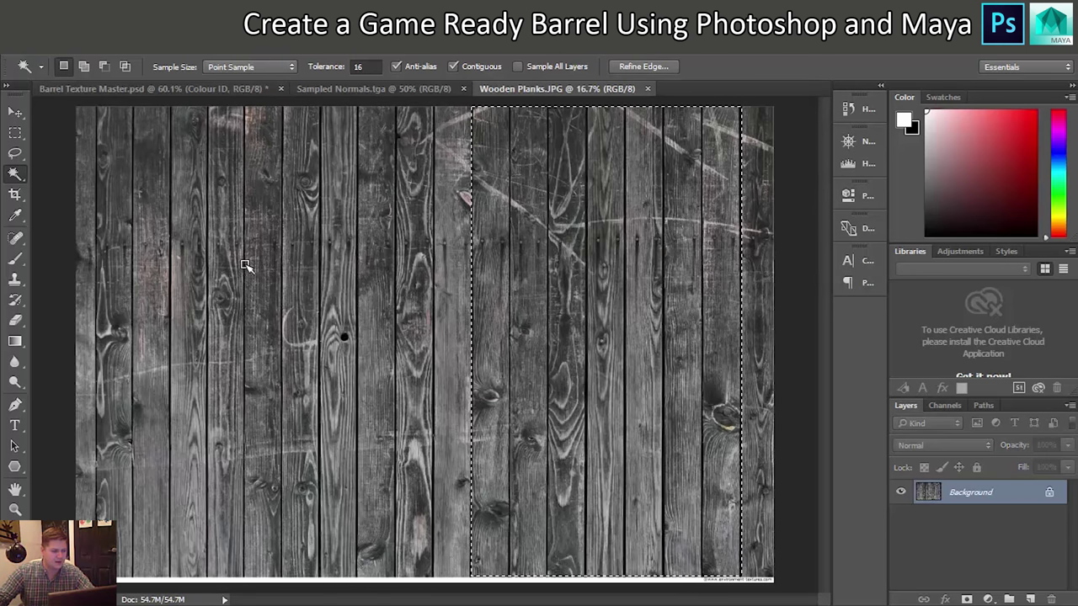
Step: Copy a square patch from the centre of Wooden Planks.JPG and paste it above Layer 3 as Layer 4
key("ctrl+d")
left_click(13, 134)
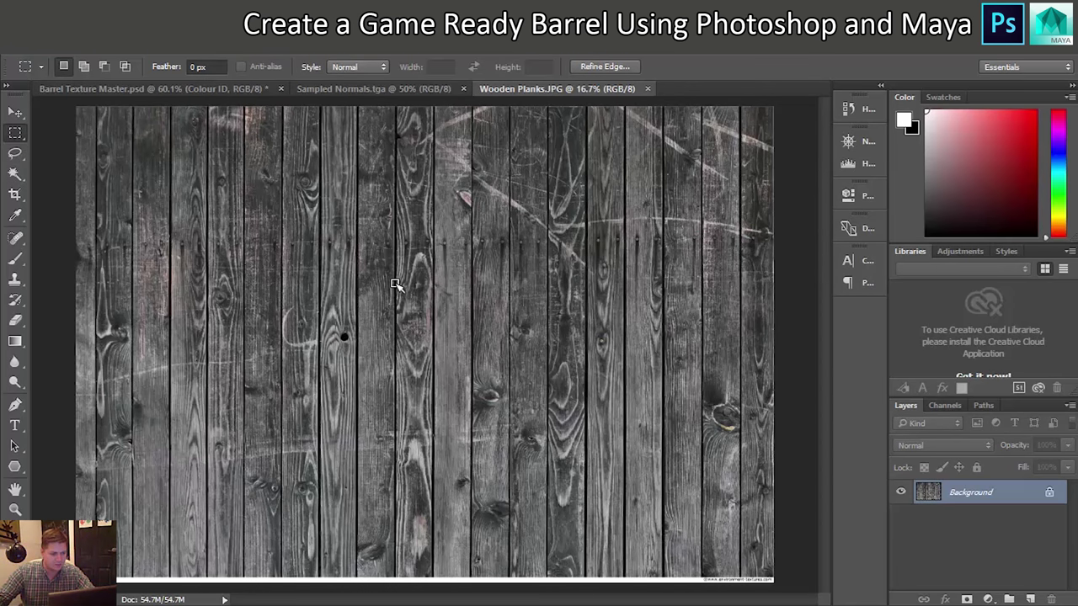
left_click_drag(393, 284, 588, 471)
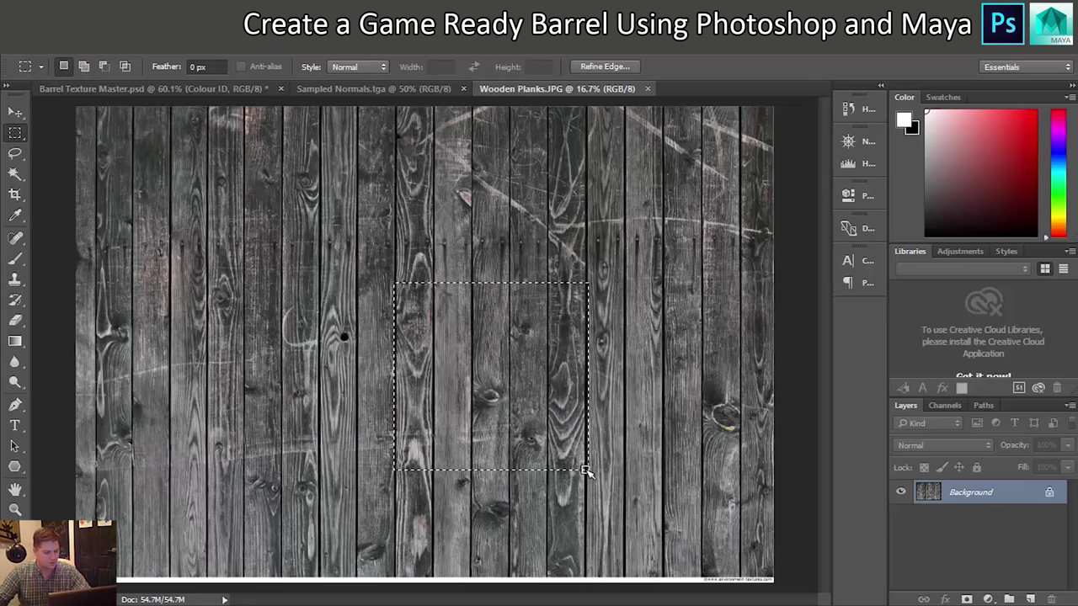
left_click(169, 89)
left_click(989, 498)
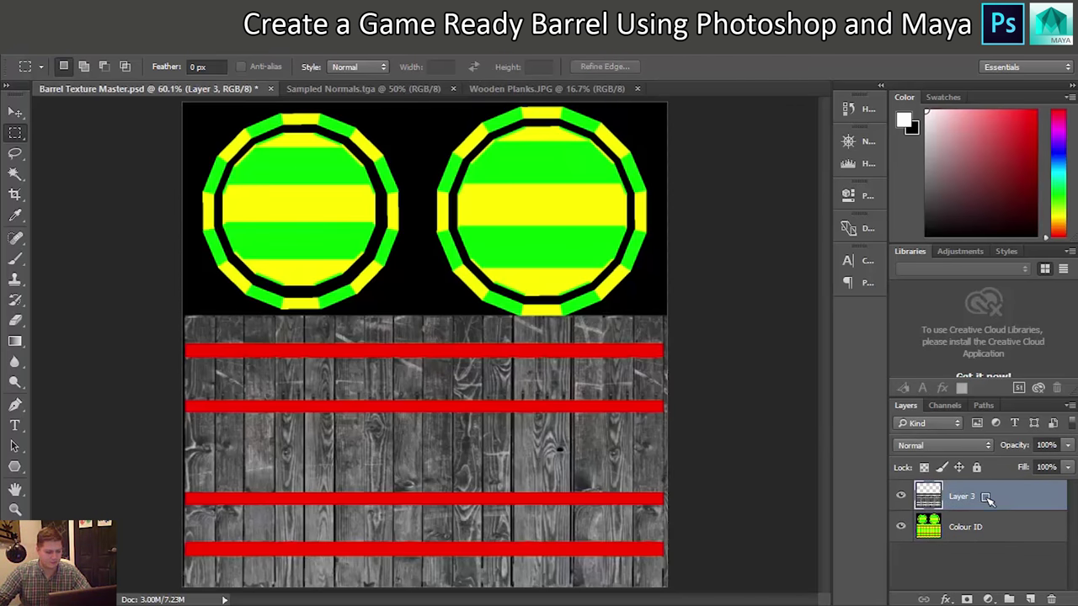
key("ctrl+v")
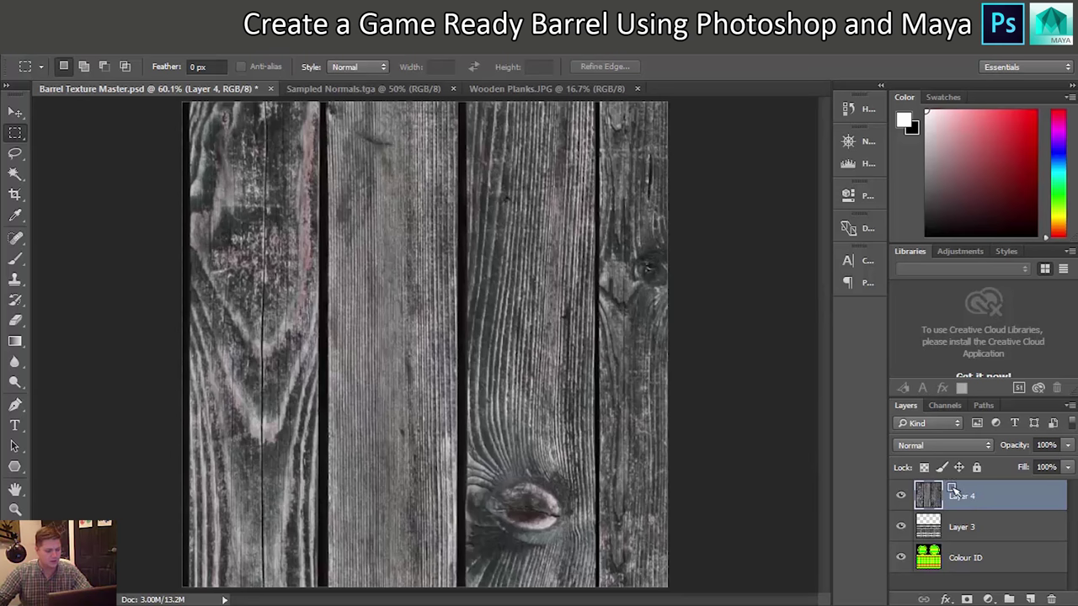
Step: Scale the Layer 4 planks down, rotate them -90°, and place them on the left circle at 58% opacity
key("ctrl+t")
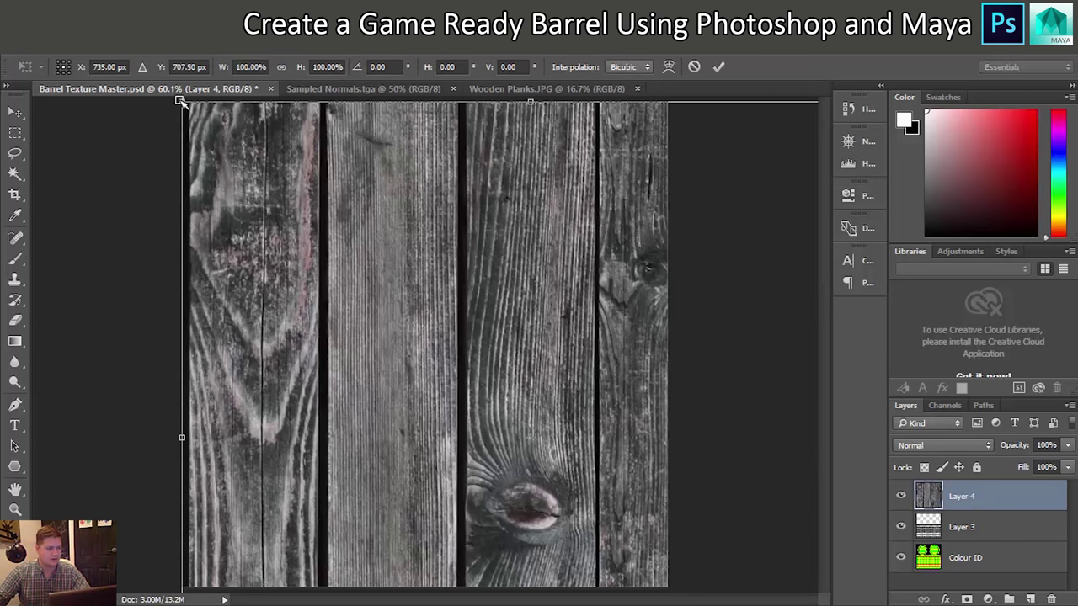
left_click_drag(184, 103, 410, 330)
left_click_drag(632, 325, 571, 290)
key("ctrl+z")
left_click_drag(620, 324, 419, 312)
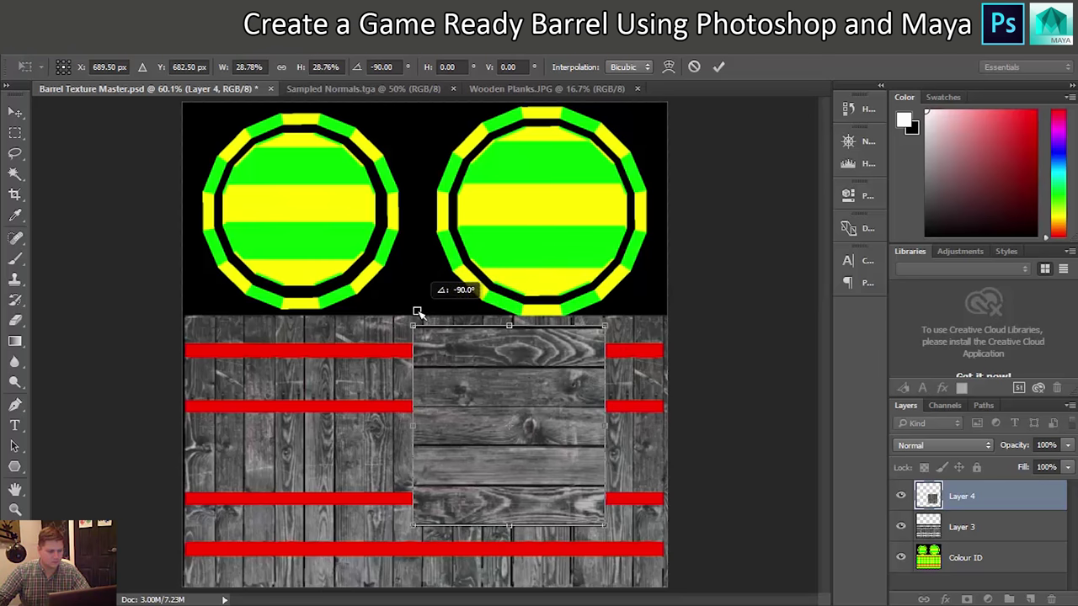
left_click_drag(530, 365, 316, 156)
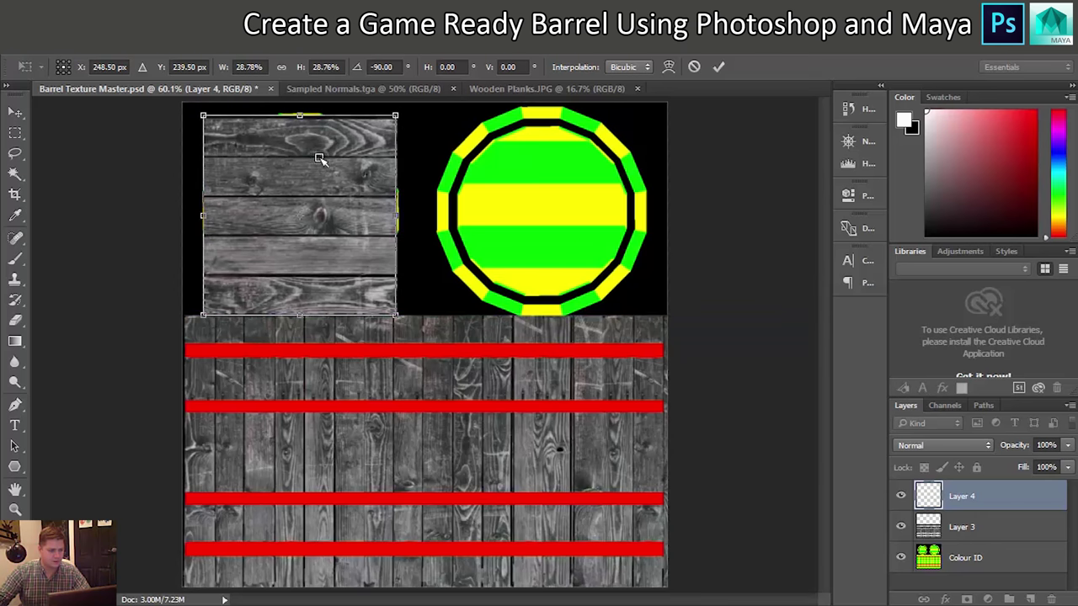
left_click(1067, 446)
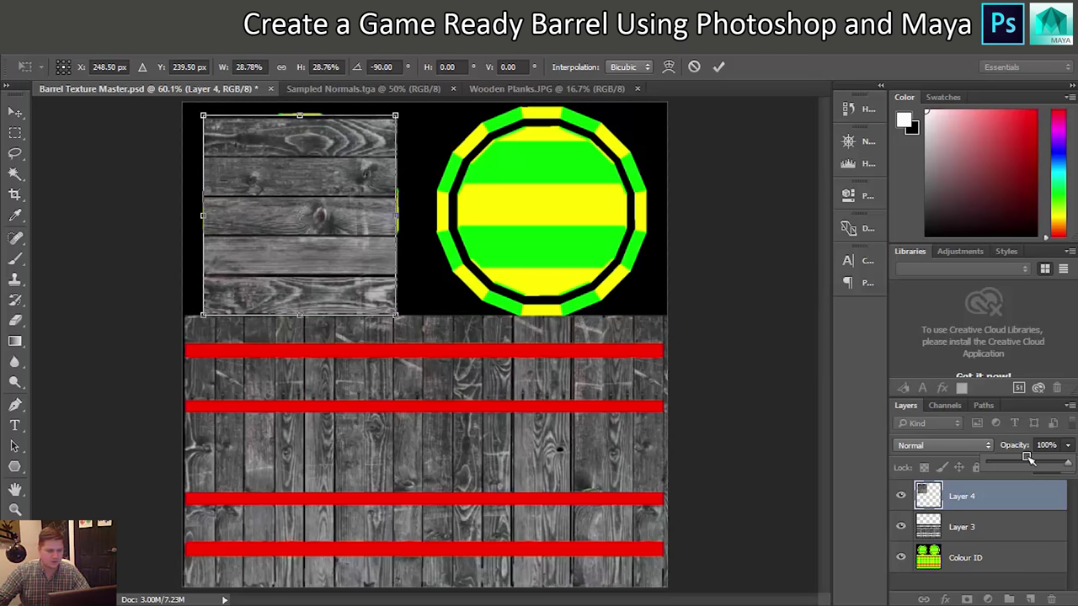
left_click_drag(1032, 462, 1035, 464)
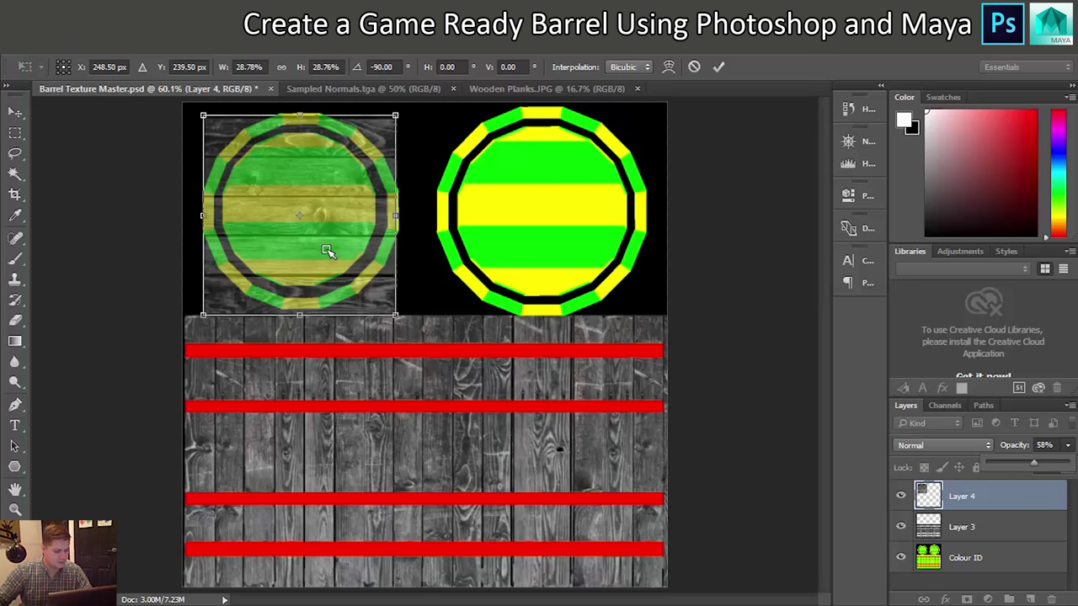
Step: Shorten and nudge the planks to fit the left lid circle, then apply the transform
scroll(322, 245, "up", 5)
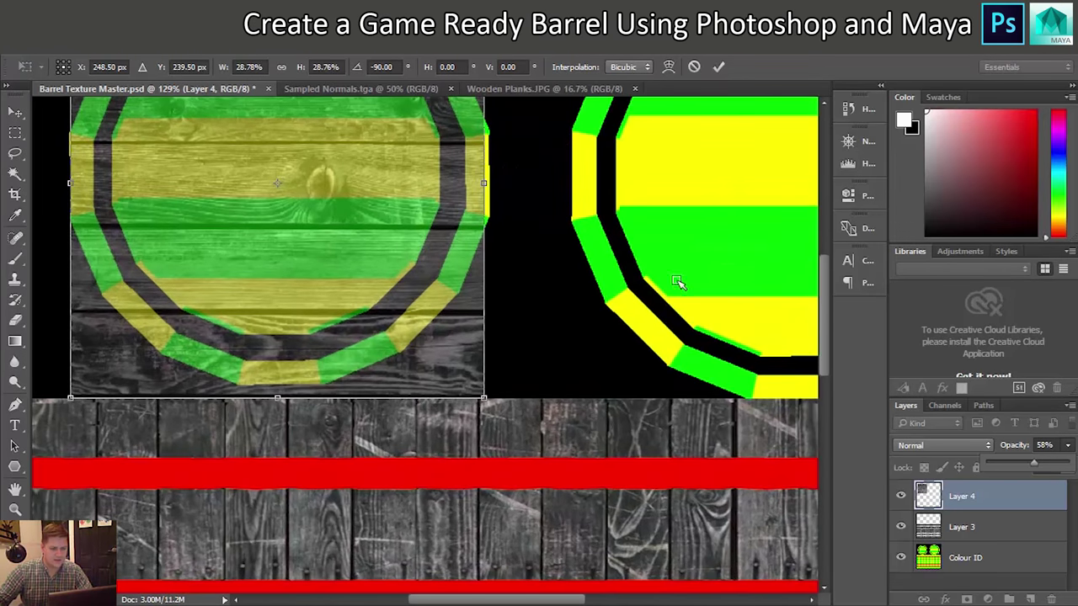
left_click_drag(826, 301, 823, 240)
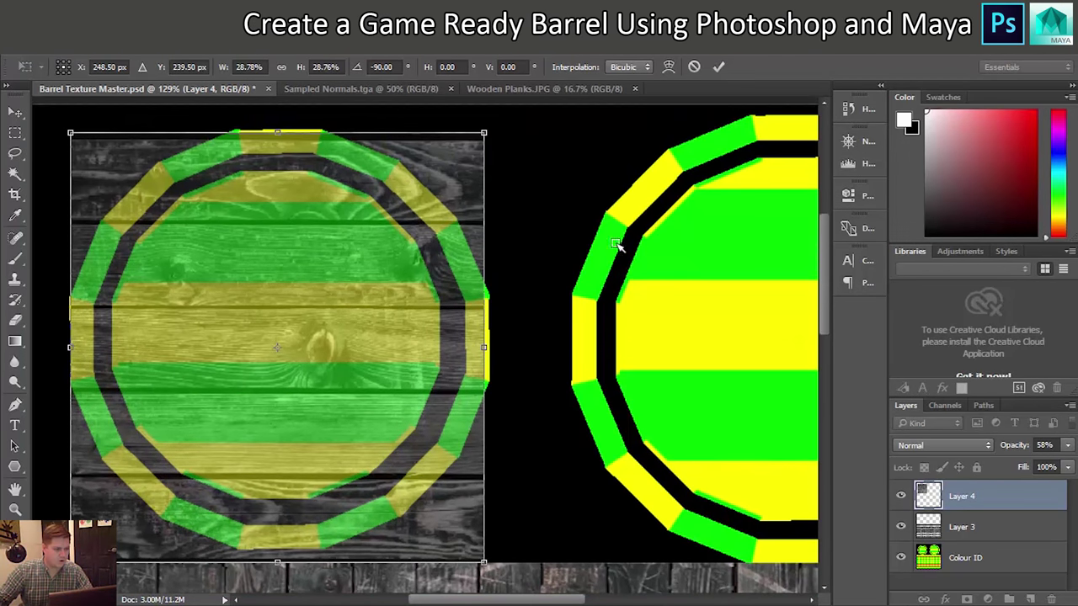
left_click_drag(304, 302, 310, 279)
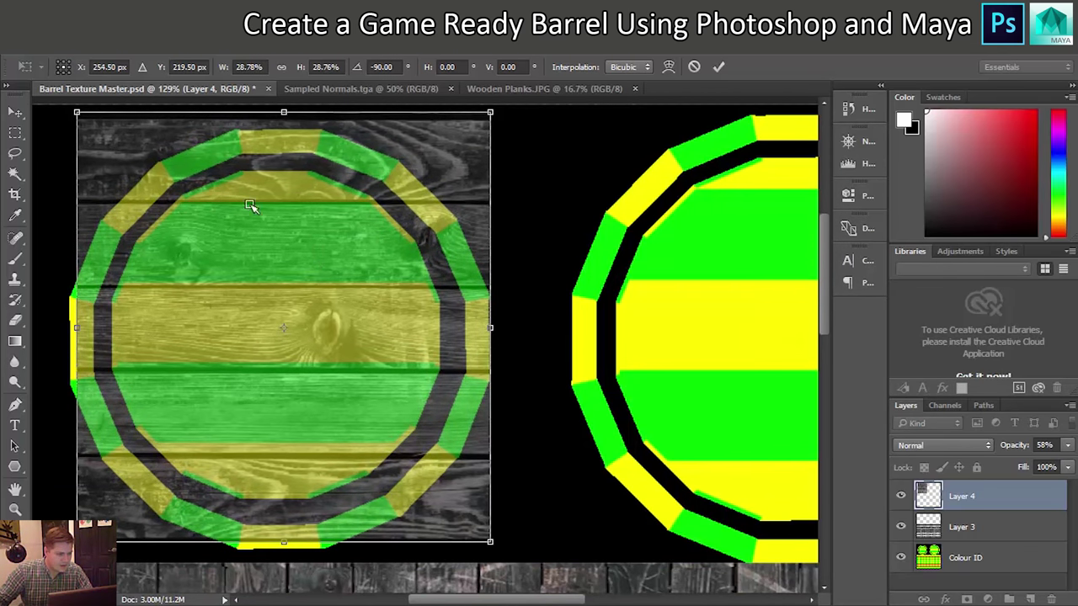
left_click_drag(285, 542, 290, 531)
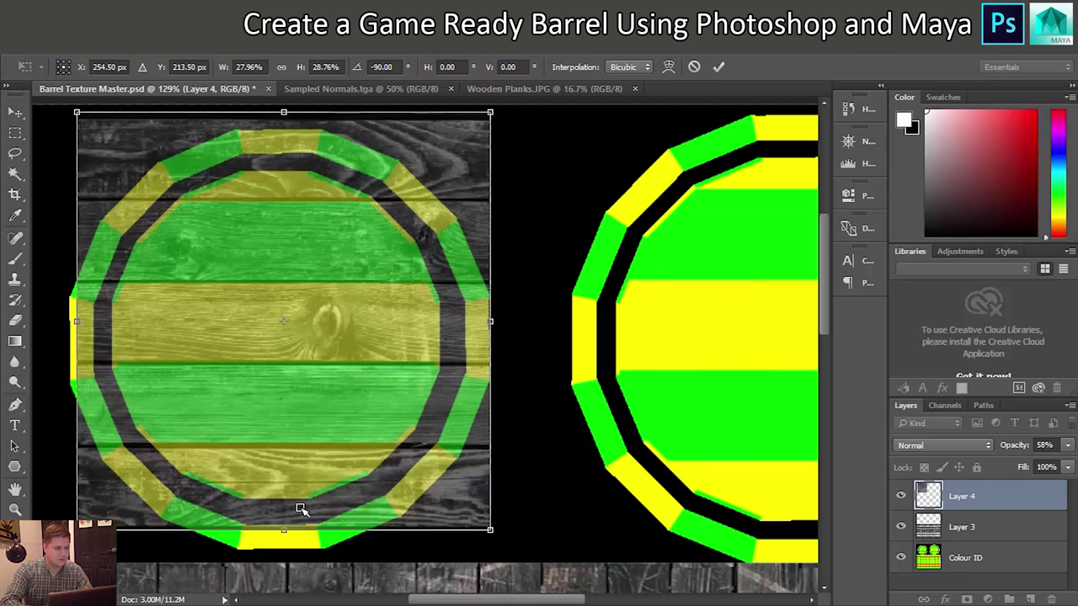
key("Down")
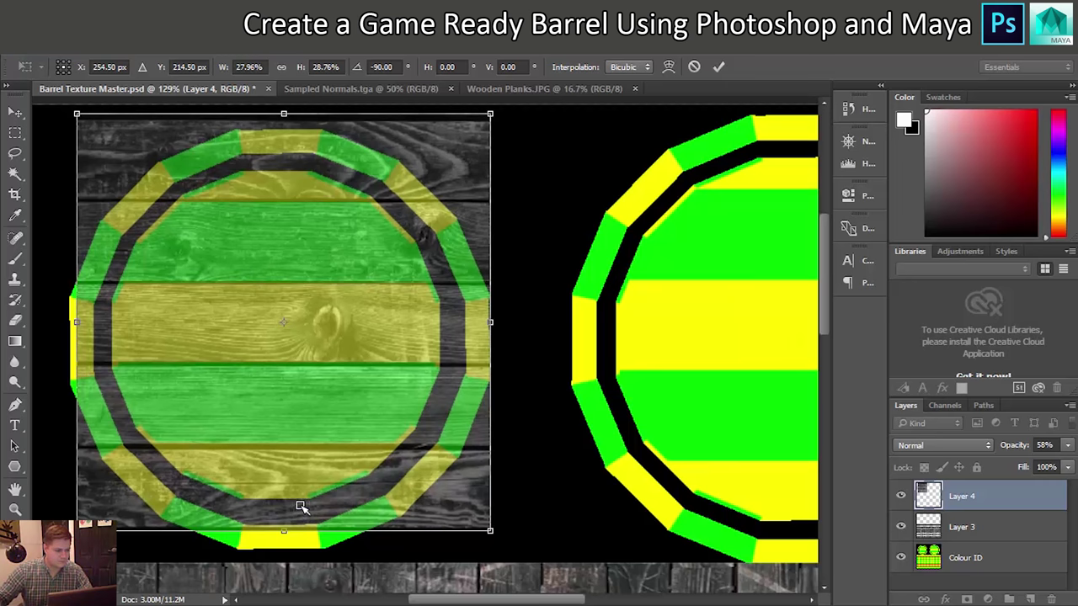
left_click_drag(286, 531, 286, 522)
key("Left")
key("Down")
key("Down")
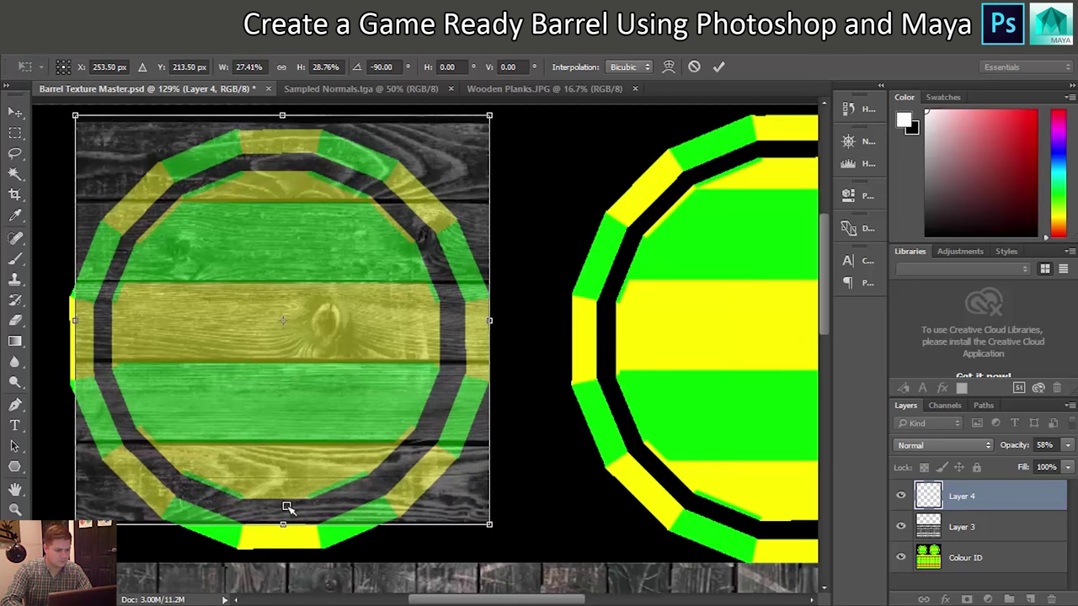
key("Down")
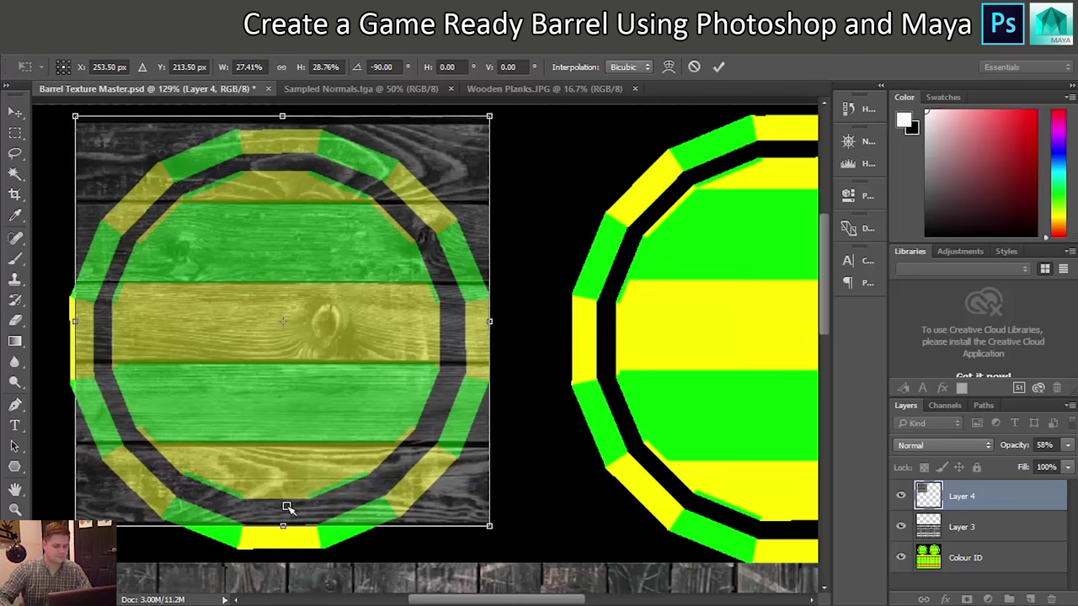
key("Return")
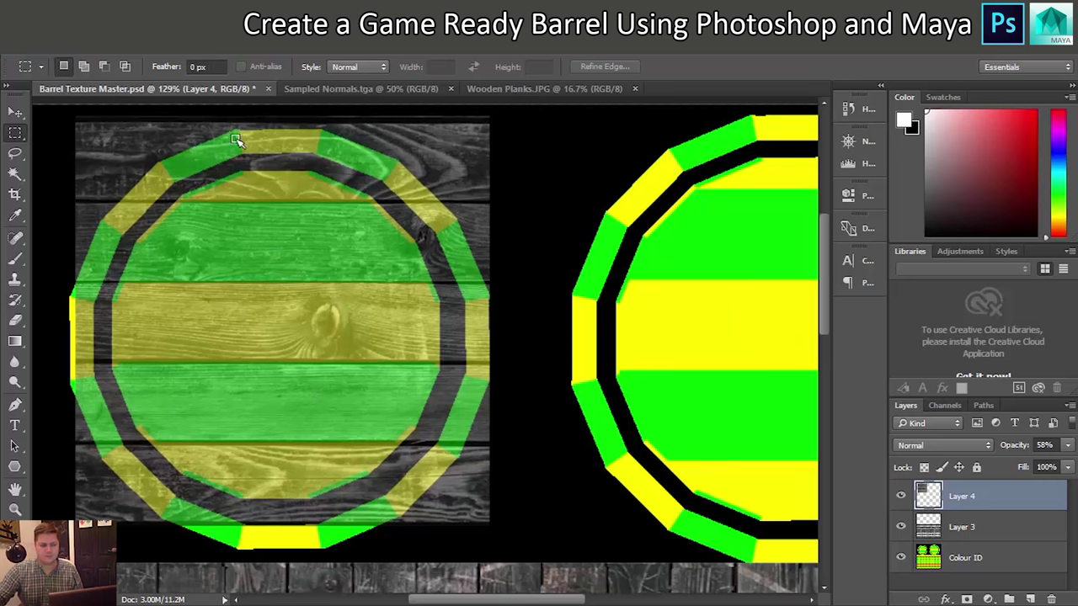
Step: Return Layer 4 to 100% opacity, then paste a second square plank patch into the barrel master
left_click(1063, 446)
left_click_drag(1040, 463, 1067, 466)
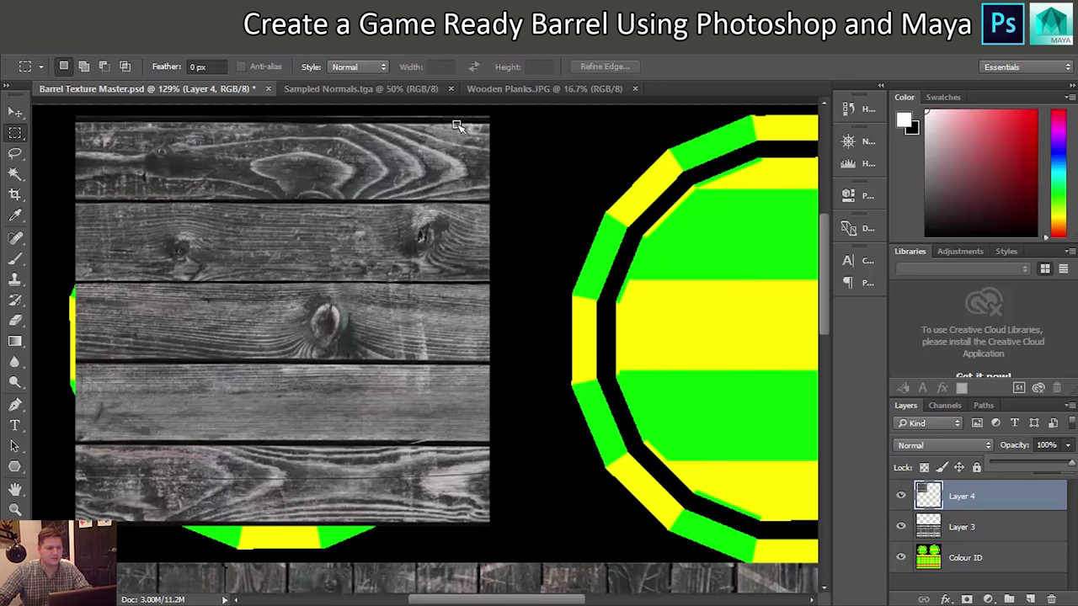
left_click(507, 90)
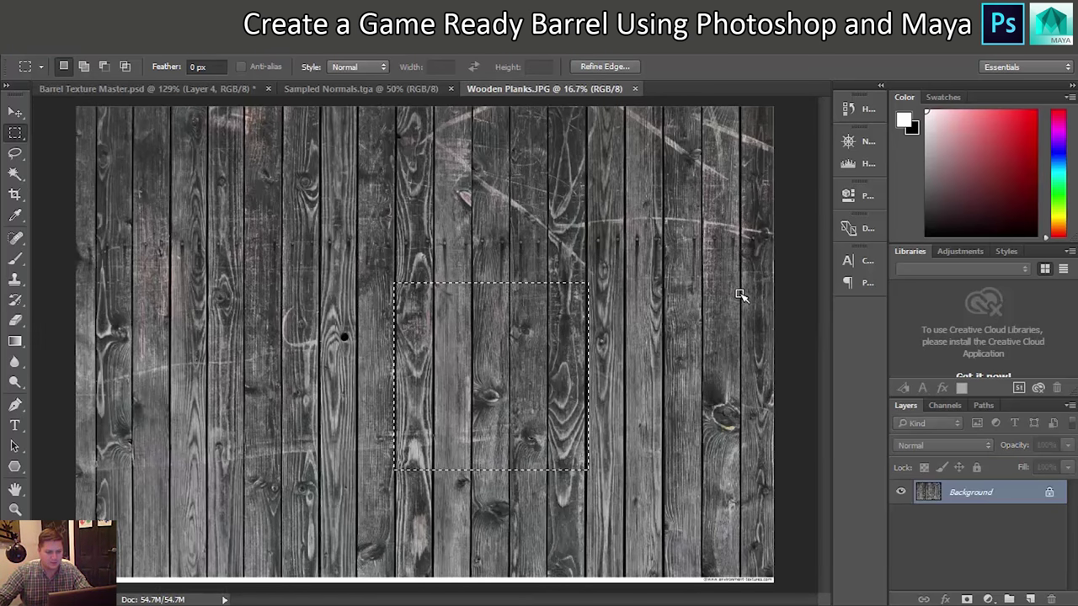
left_click_drag(740, 295, 547, 469)
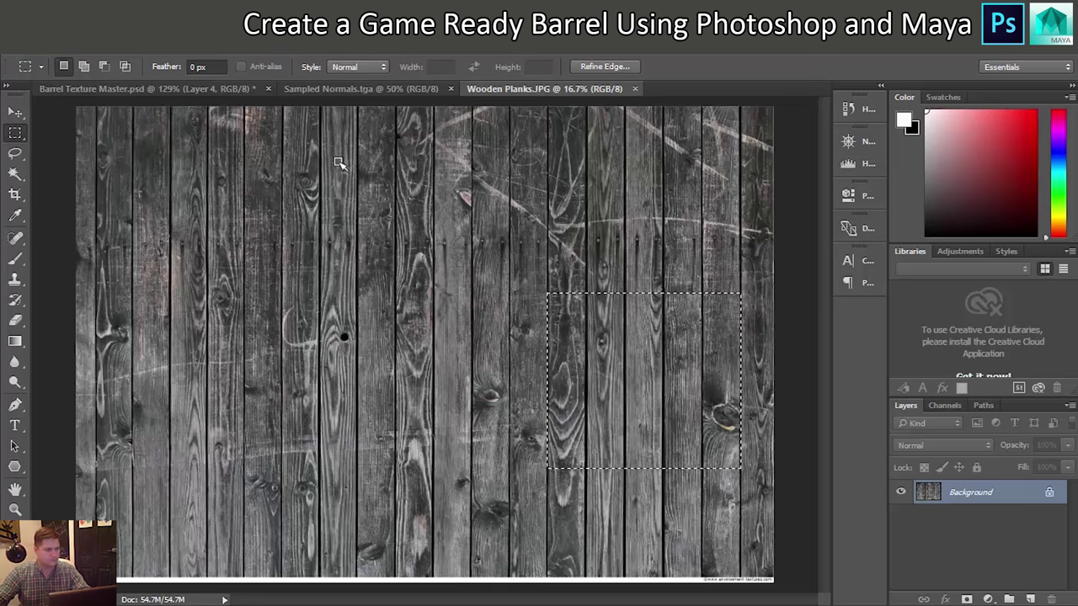
left_click(145, 89)
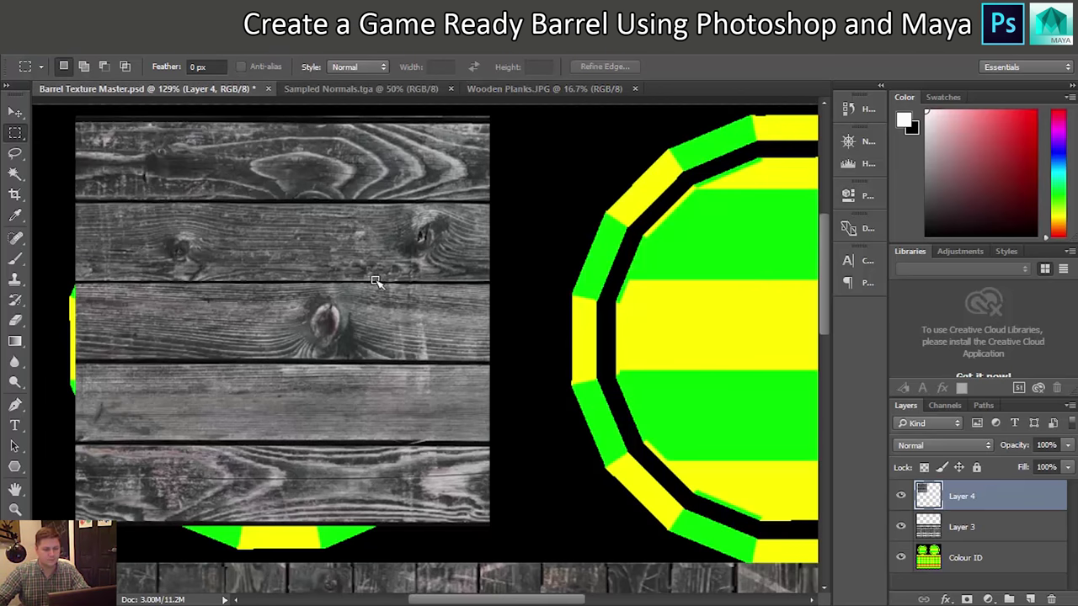
scroll(597, 426, "down", 2)
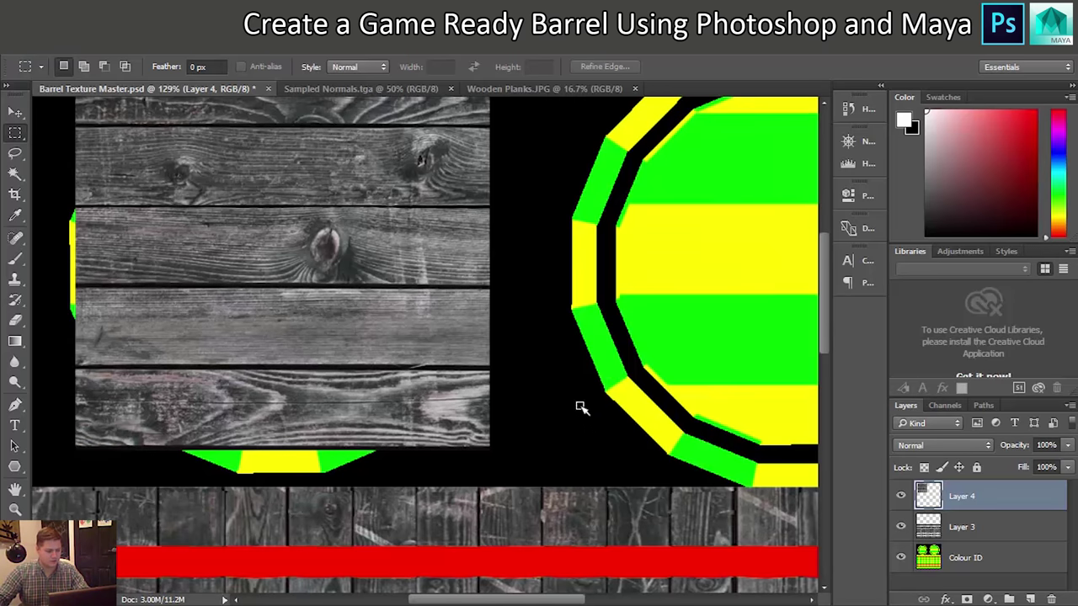
scroll(580, 407, "down", 4)
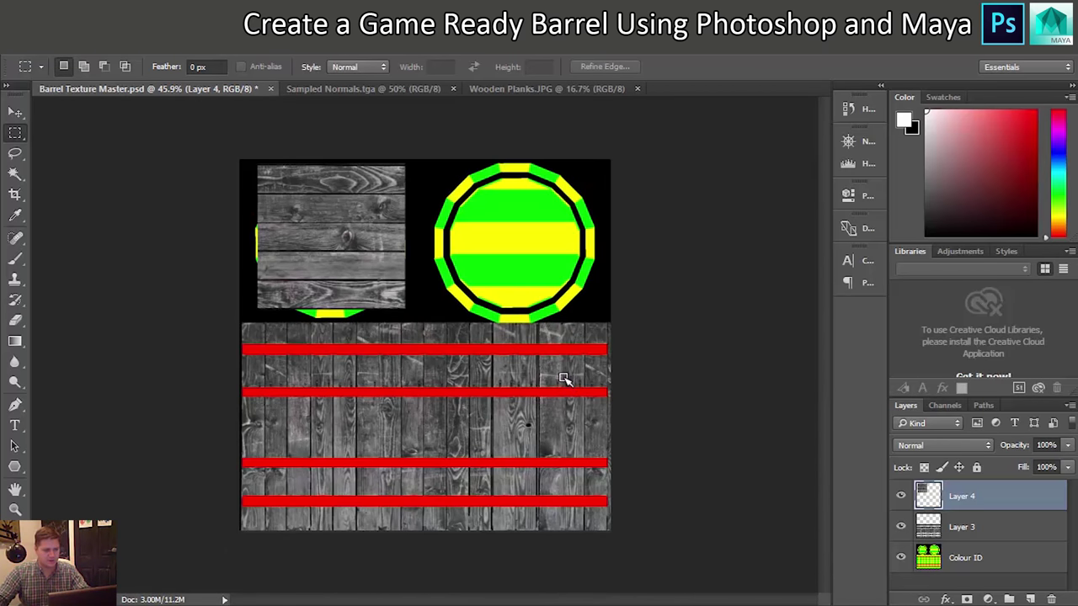
key("ctrl+v")
Step: Scale the Layer 5 planks to about a third, rotate them -90°, and set 55% opacity over the right lid
key("ctrl+t")
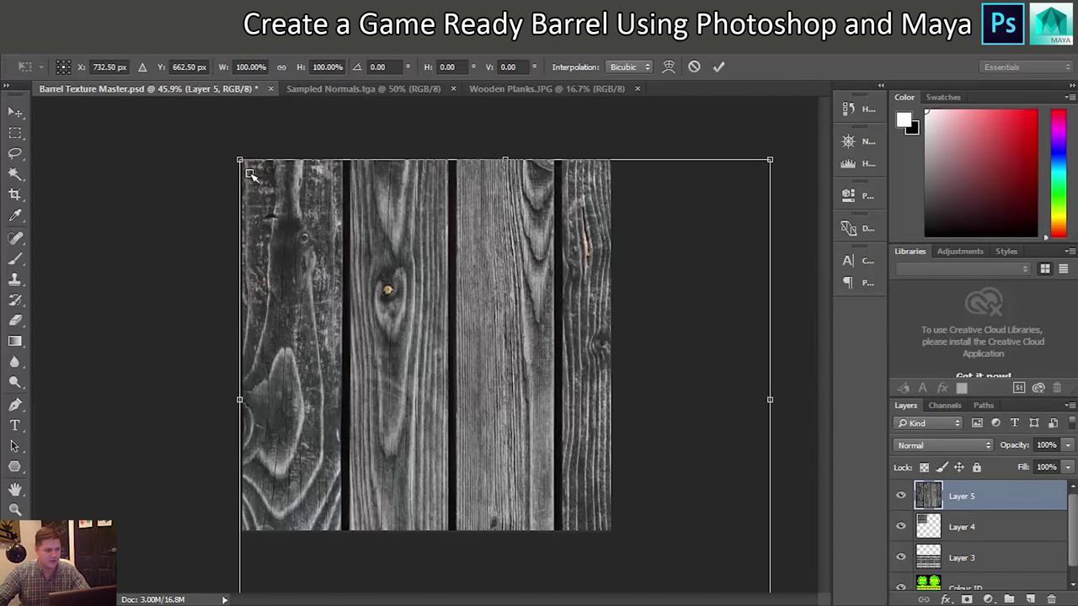
left_click_drag(239, 159, 597, 474)
left_click_drag(669, 489, 498, 208)
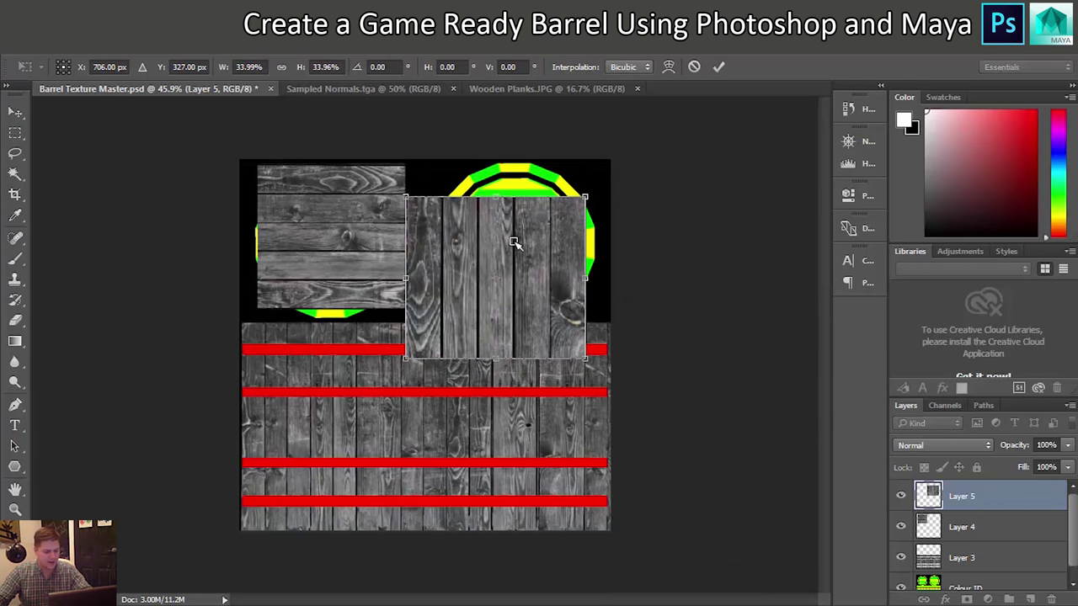
left_click_drag(600, 196, 437, 193)
left_click(1067, 445)
left_click_drag(1066, 463, 1031, 463)
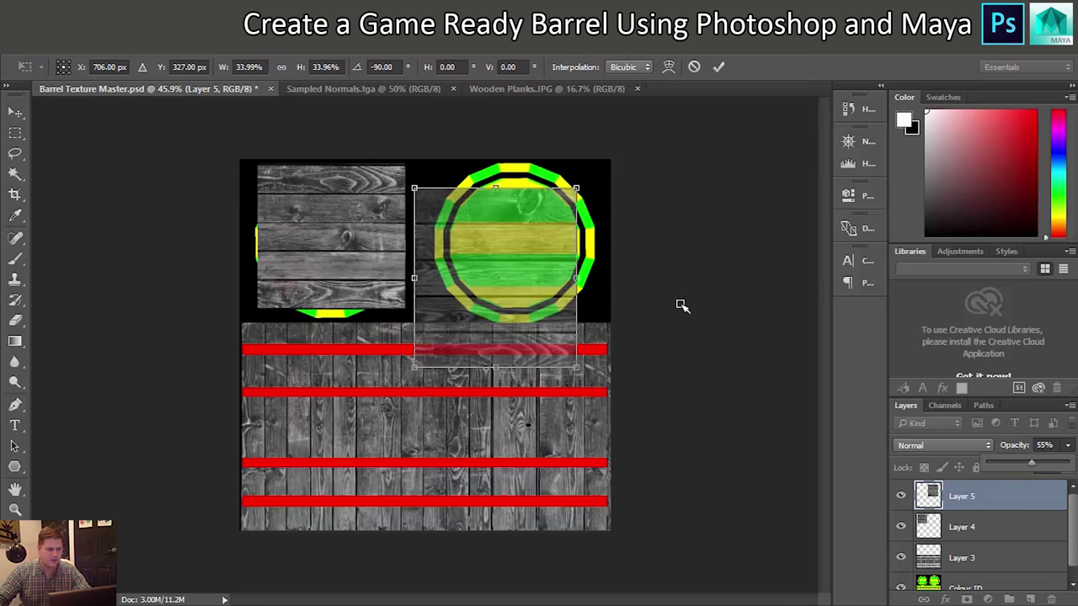
scroll(530, 240, "up", 5)
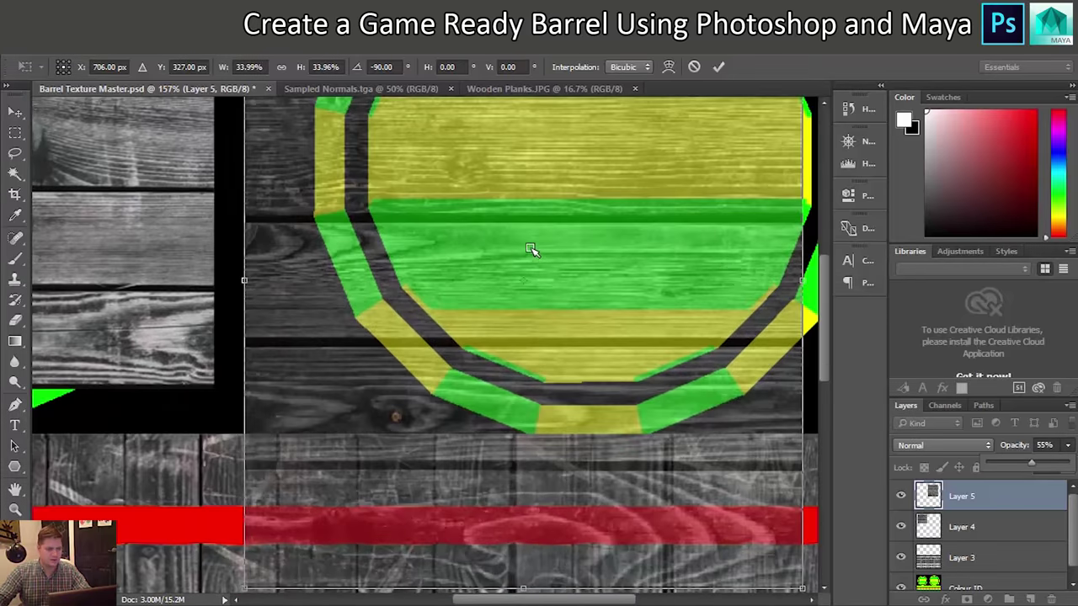
left_click_drag(831, 298, 826, 241)
left_click_drag(611, 324, 638, 210)
Step: Shrink and nudge the planks to fit the right lid, then apply the transform
scroll(633, 300, "down", 5)
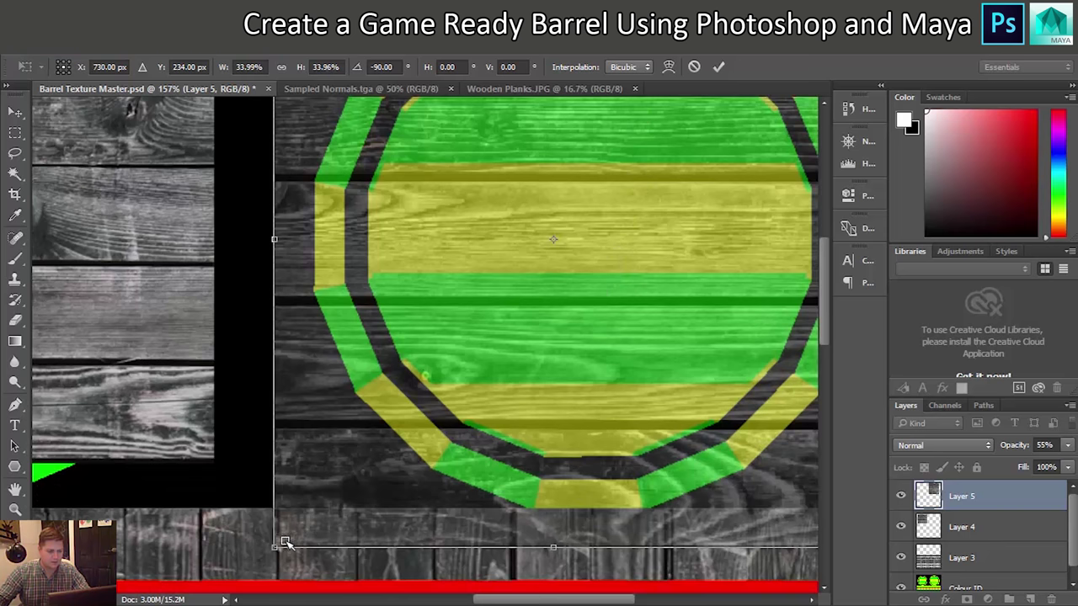
left_click_drag(279, 548, 340, 498)
scroll(525, 390, "down", 2)
scroll(522, 398, "up", 2)
scroll(524, 397, "up", 2)
scroll(527, 394, "up", 2)
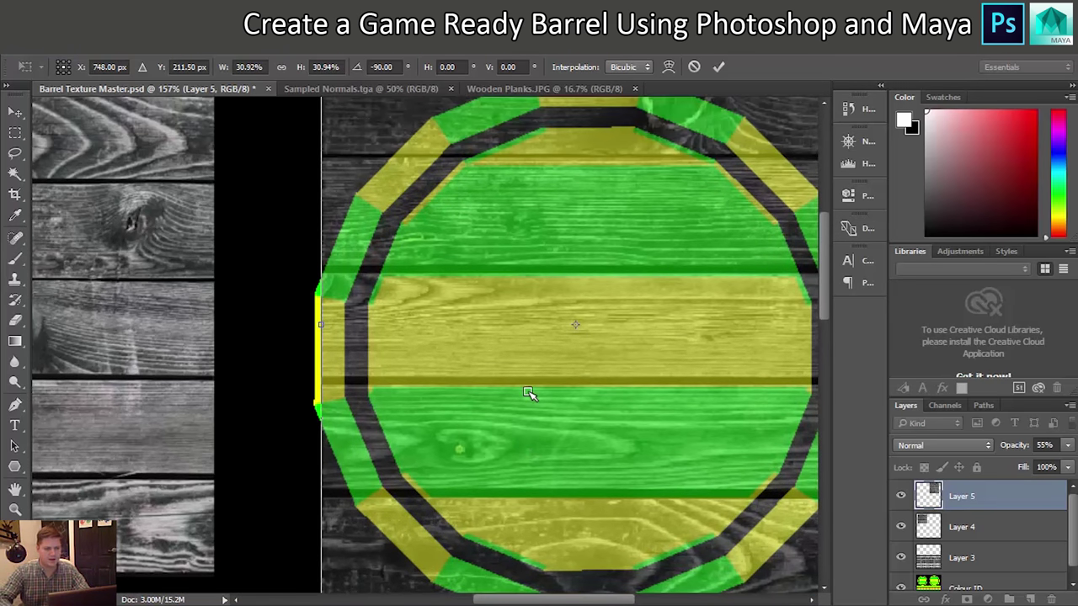
key("Down")
key("Down")
key("Down")
key("Down")
key("Down")
key("Down")
key("Down")
key("Down")
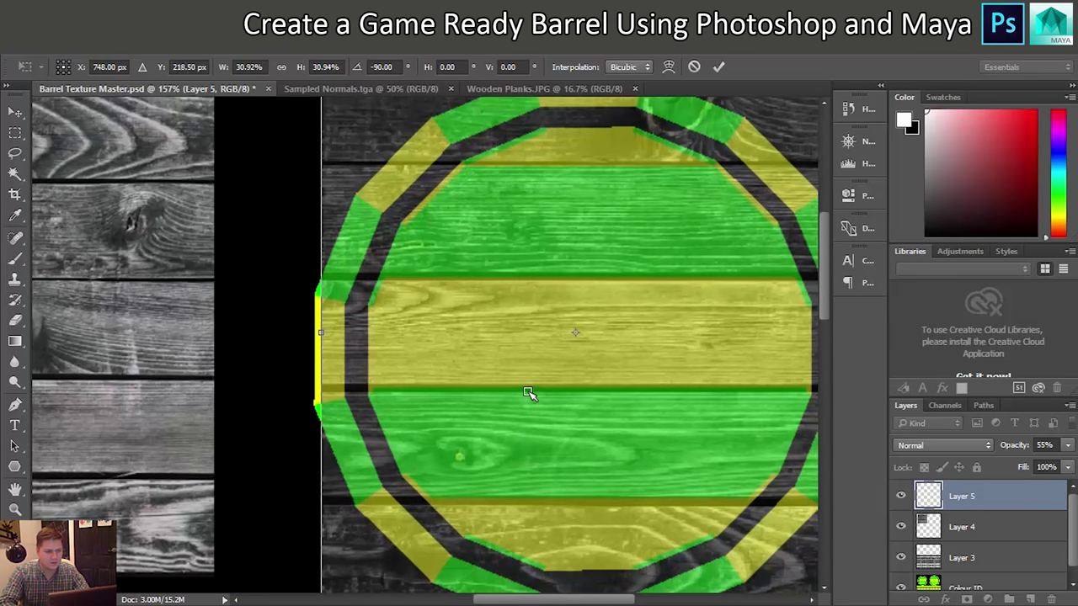
scroll(539, 428, "down", 2)
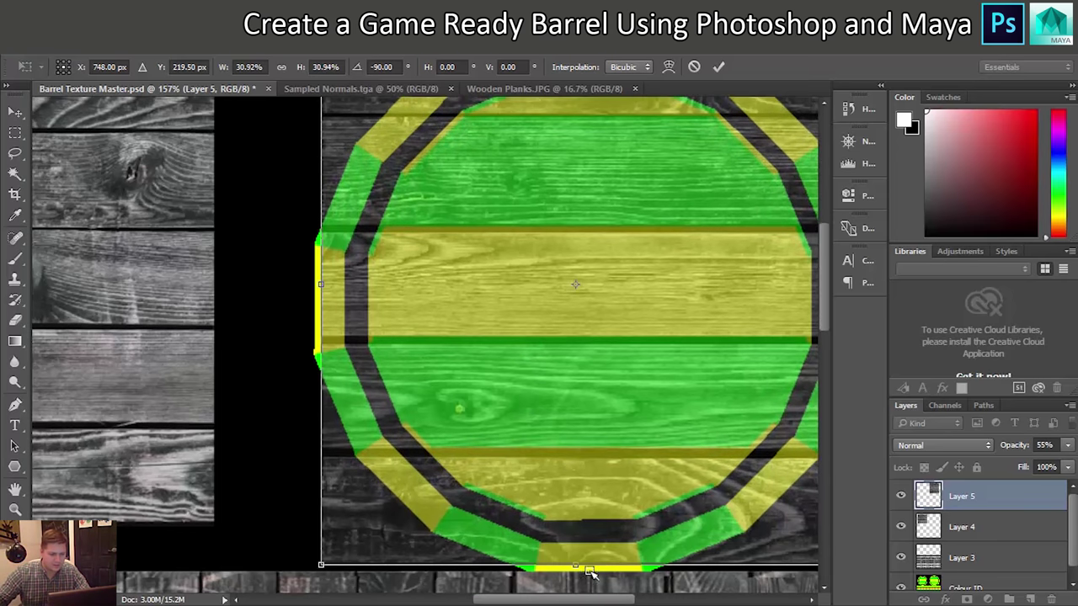
left_click_drag(576, 567, 576, 562)
scroll(567, 413, "up", 2)
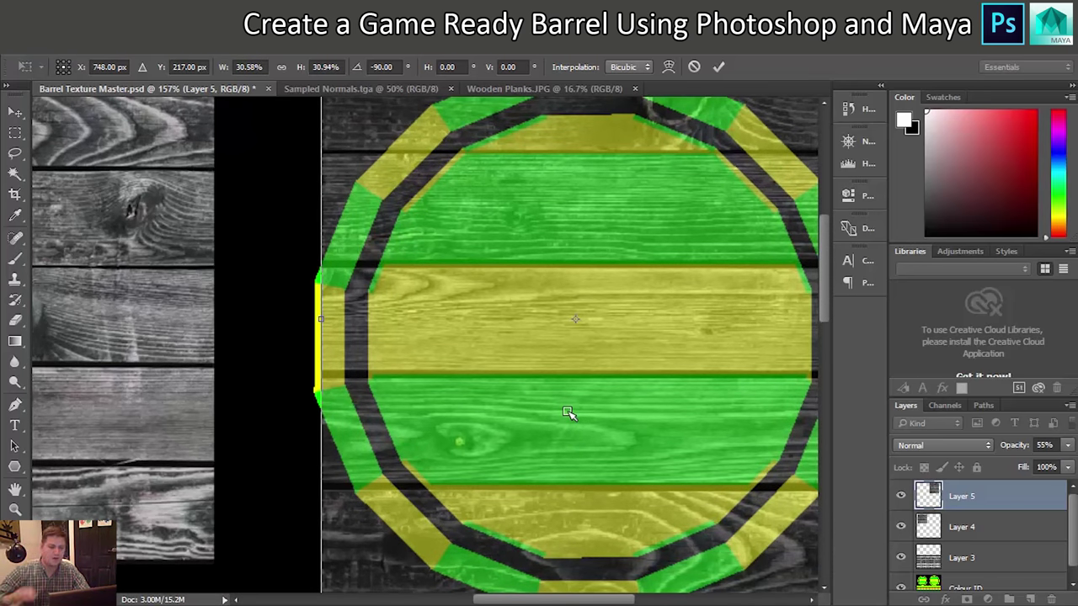
key("Return")
Step: Set the Layer 5 planks back to 100% opacity
left_click(1064, 446)
left_click_drag(1038, 465, 1073, 462)
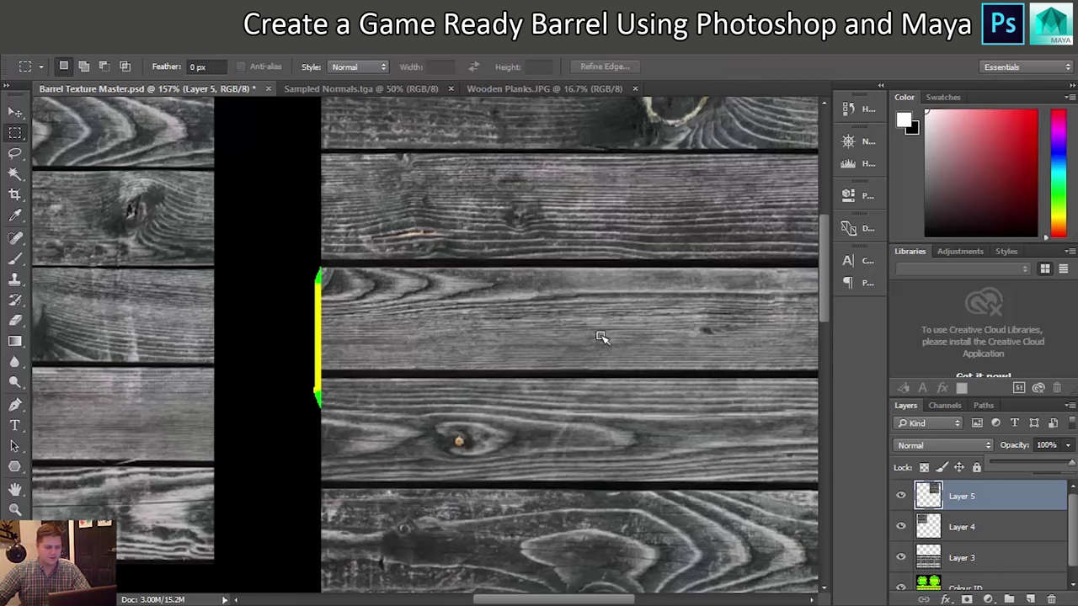
scroll(590, 286, "down", 5)
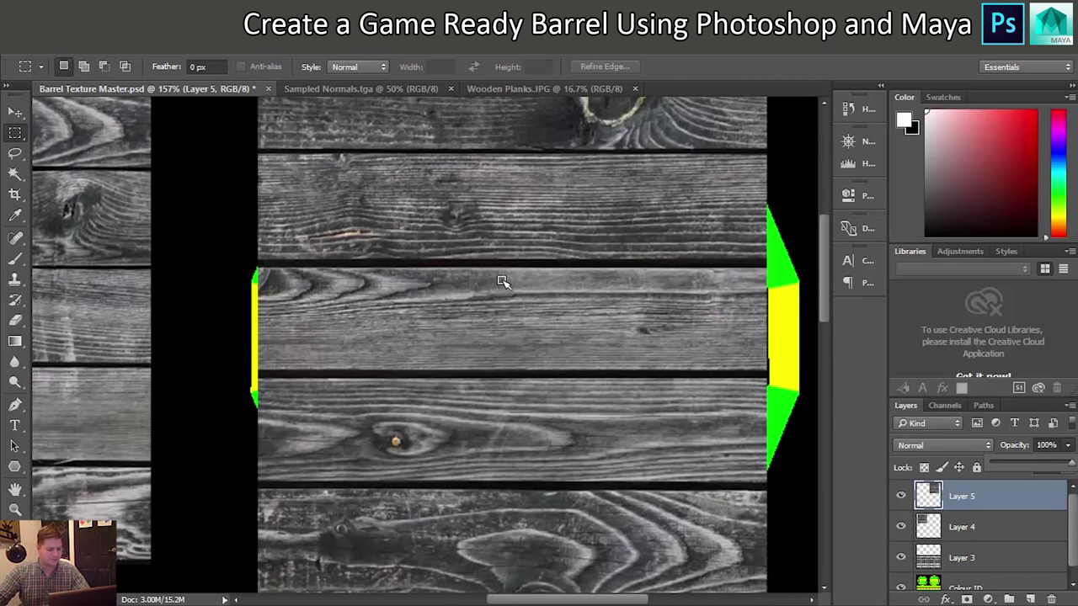
scroll(447, 266, "down", 2)
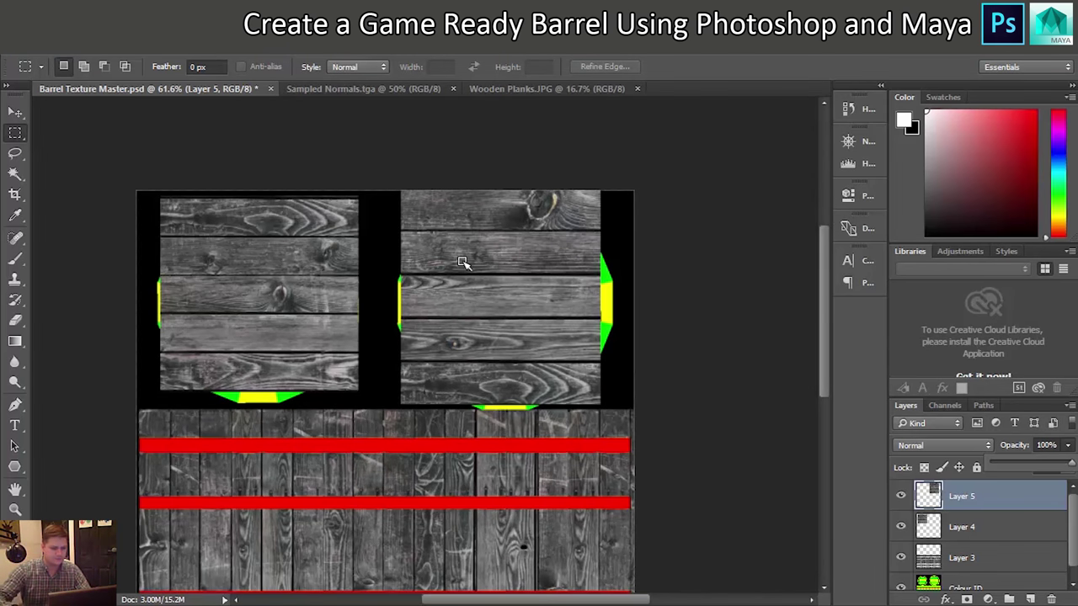
left_click(669, 224)
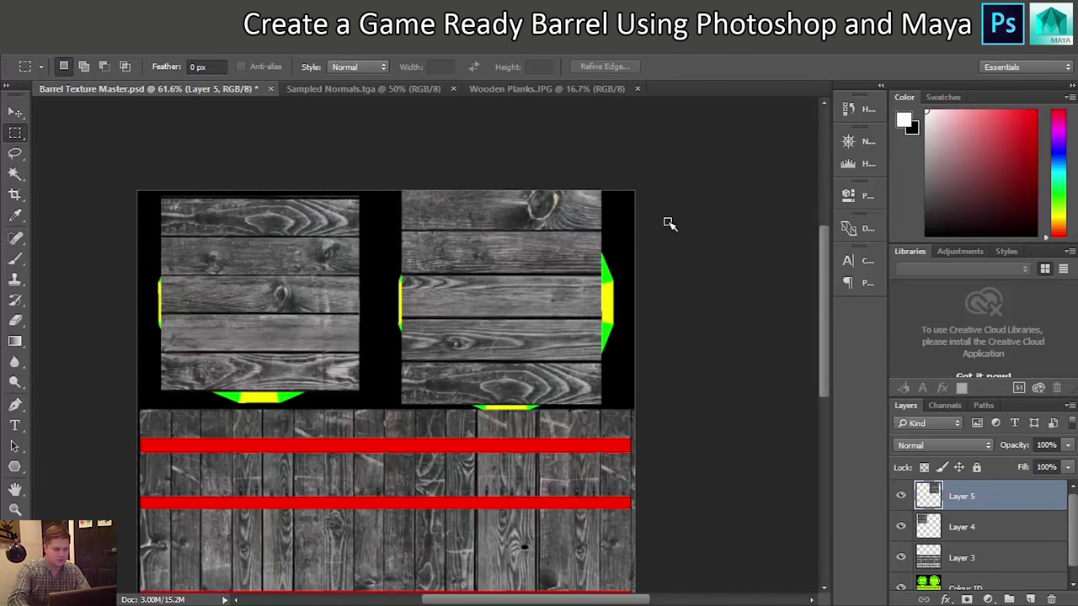
Step: Merge Layers 4 and 5, hide the result, and marquee a small patch on Layer 3
scroll(670, 223, "down", 2)
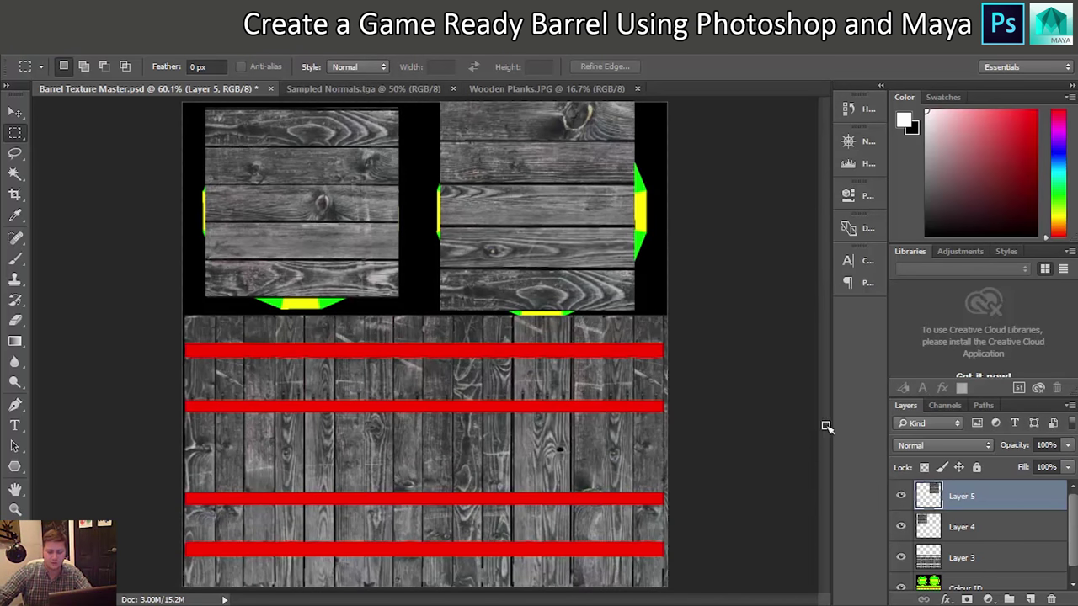
left_click(977, 526, "shift")
right_click(977, 526)
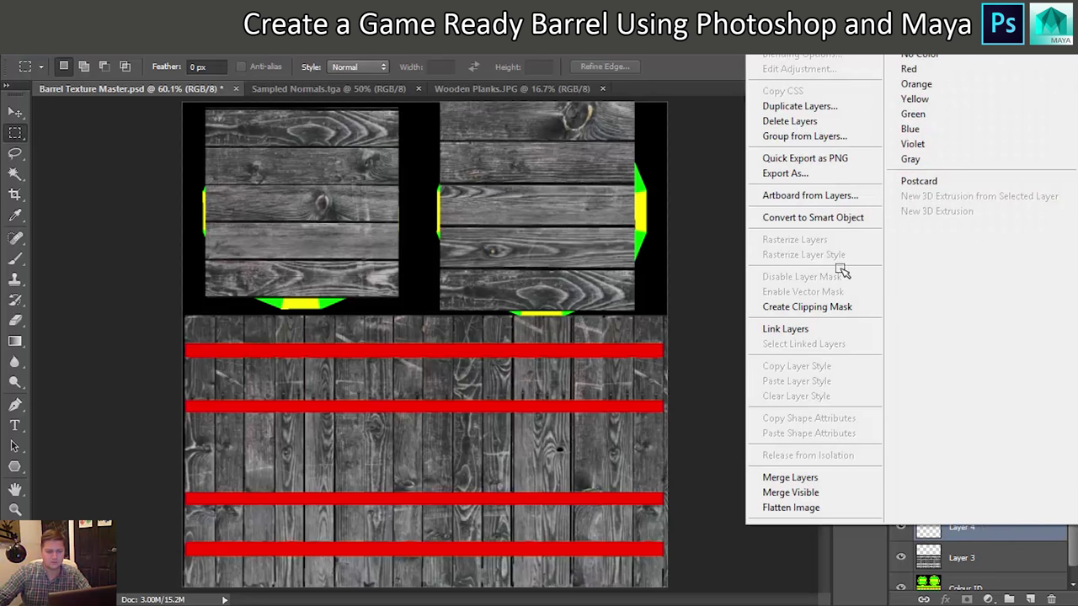
left_click(792, 477)
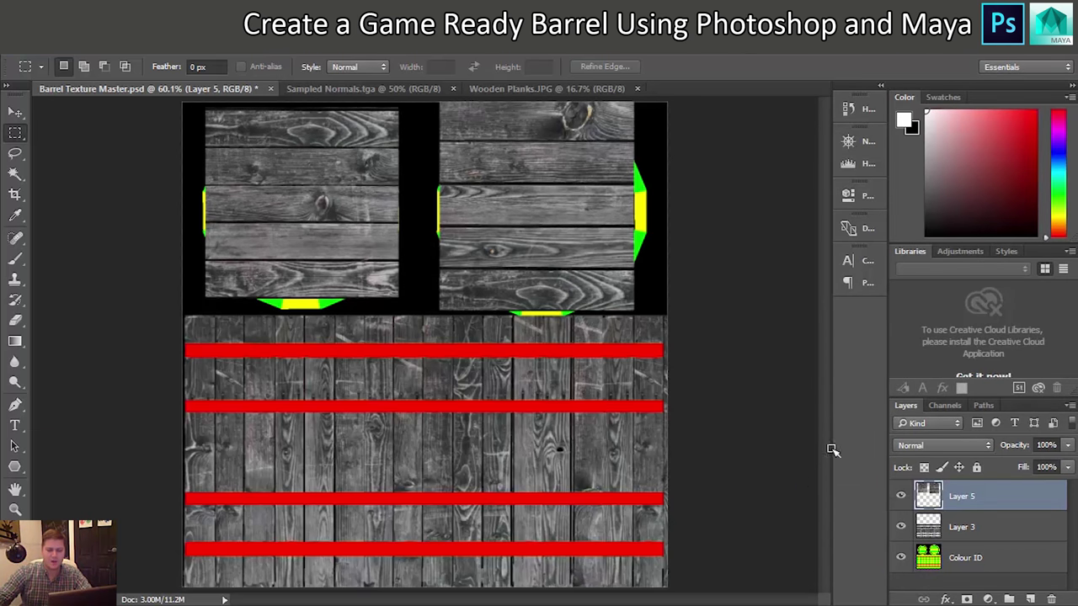
left_click(902, 496)
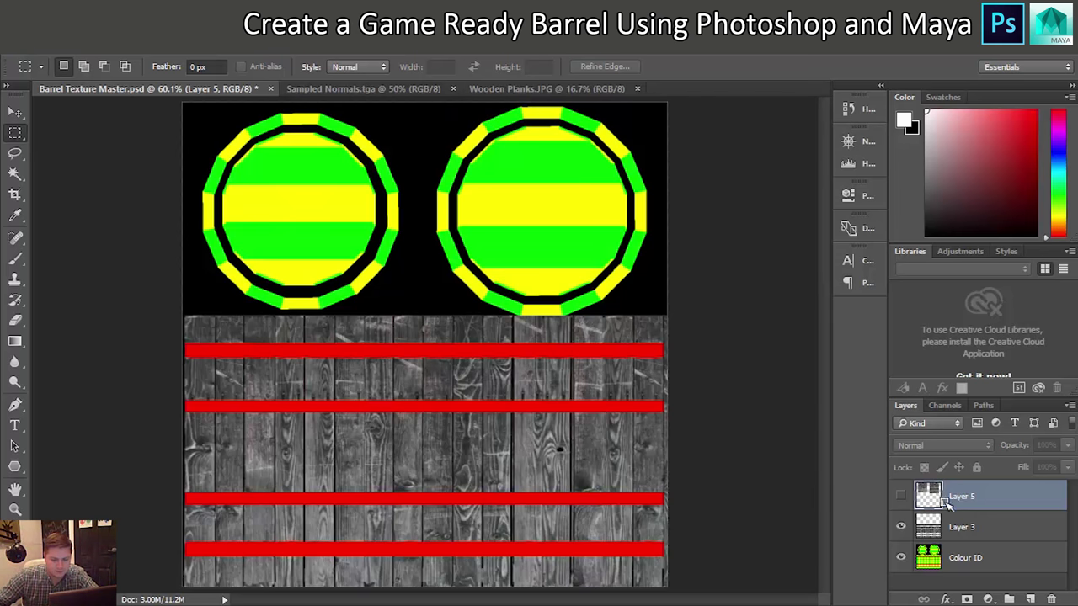
left_click(968, 526)
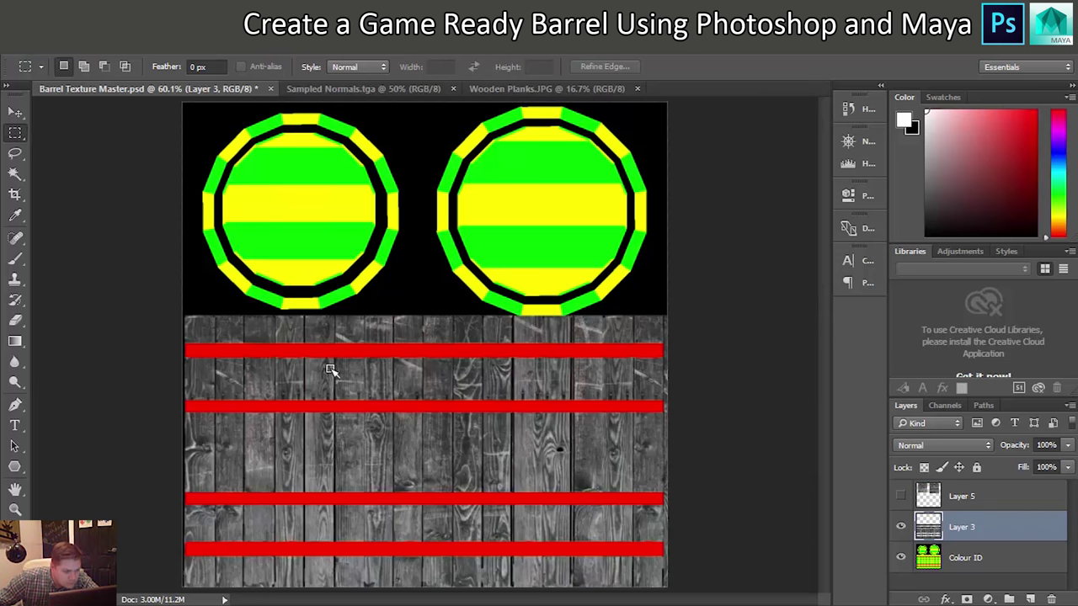
left_click_drag(305, 364, 336, 377)
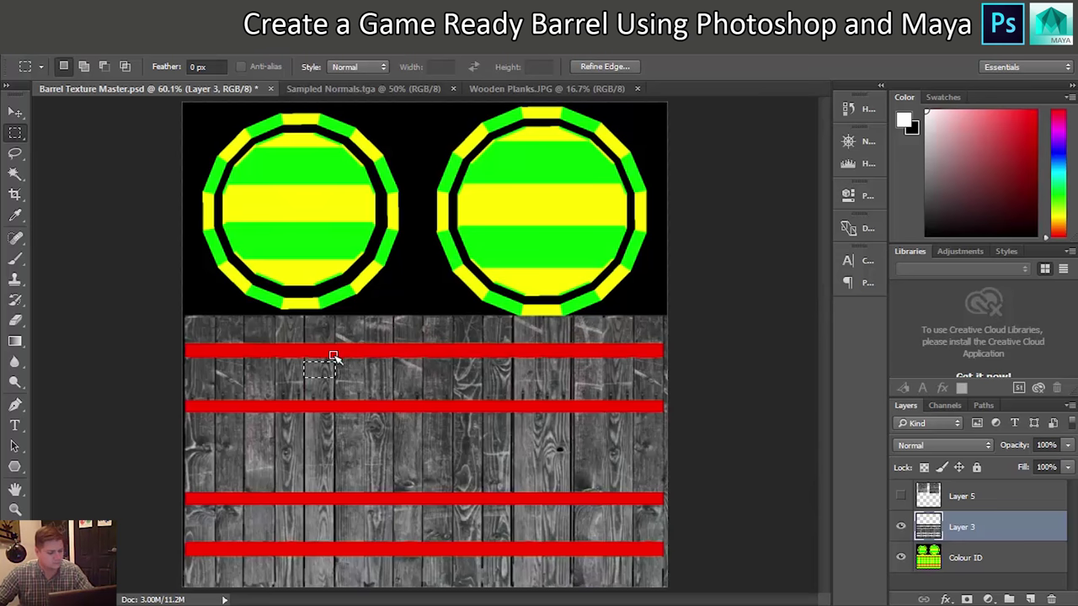
Step: Copy the selected patch to a new Layer 6 and nudge it onto the left lid's top rim
key("ctrl+j")
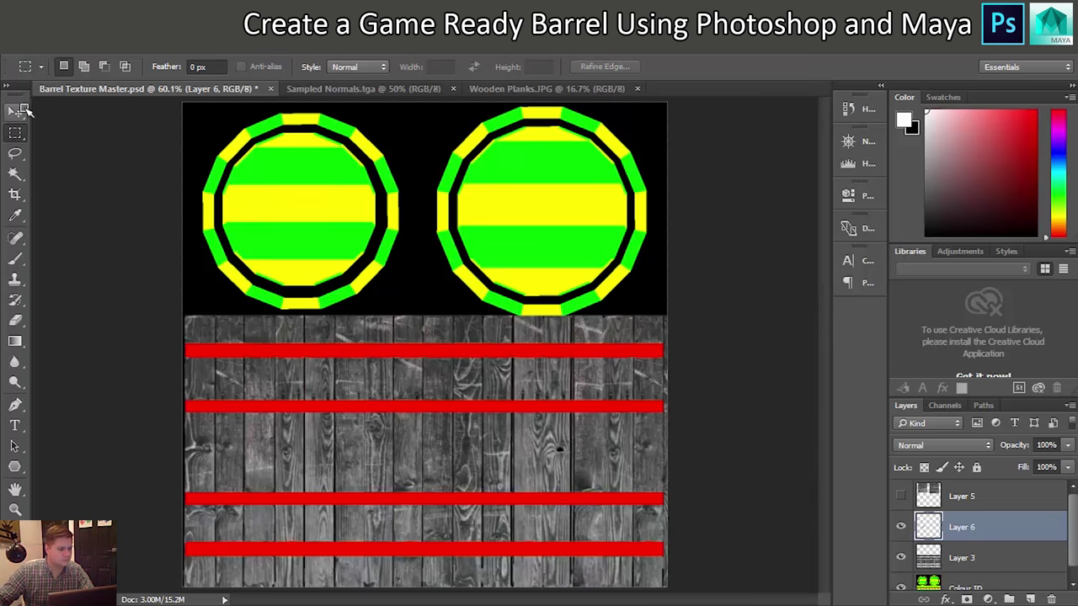
left_click(24, 110)
key("shift+Up")
key("shift+Up")
key("shift+Up")
key("shift+Up")
key("shift+Up")
key("shift+Up")
key("shift+Up")
key("shift+Up")
key("shift+Up")
key("shift+Up")
key("shift+Up")
key("shift+Up")
key("shift+Up")
key("shift+Up")
key("shift+Up")
key("shift+Up")
key("shift+Up")
key("shift+Up")
key("shift+Up")
key("shift+Up")
key("shift+Up")
key("shift+Up")
key("shift+Up")
key("shift+Up")
key("shift+Up")
key("shift+Up")
key("shift+Up")
key("shift+Up")
key("shift+Up")
key("shift+Up")
key("shift+Up")
key("shift+Up")
key("shift+Up")
key("shift+Up")
key("shift+Up")
key("shift+Up")
key("shift+Up")
key("shift+Left")
key("shift+Left")
key("shift+Left")
key("shift+Left")
key("shift+Up")
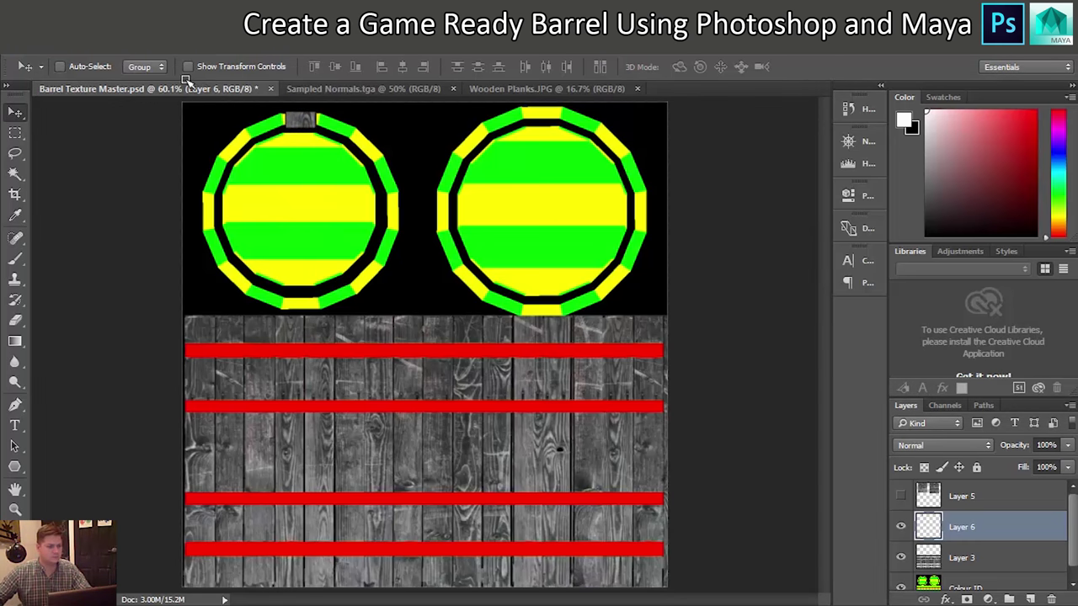
Step: Zoom in and distort the wood patch's left corners outward to match the rim's angle
scroll(310, 121, "up", 5)
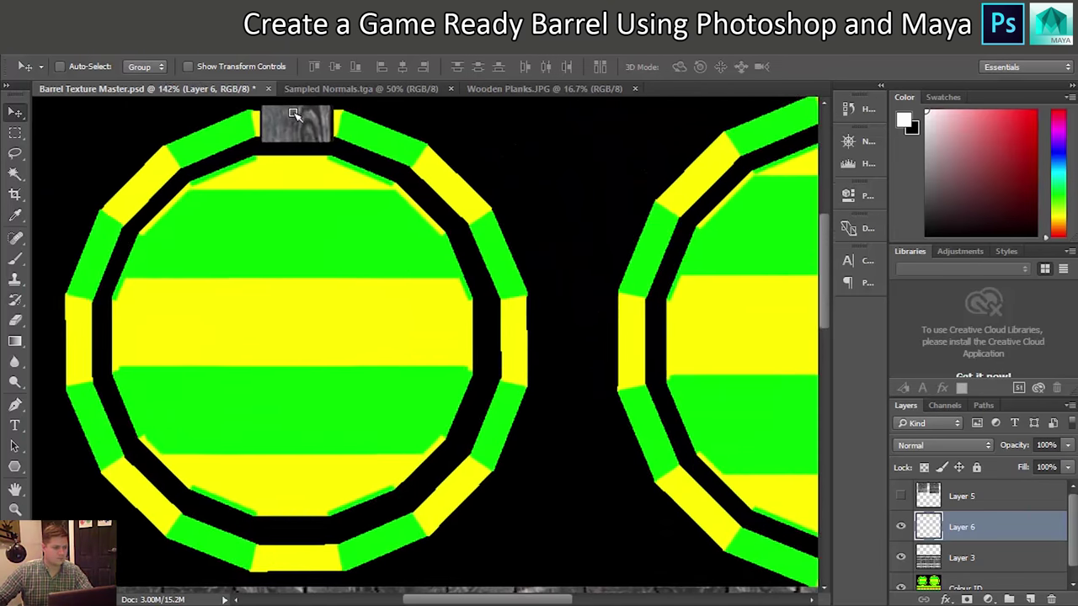
scroll(293, 118, "up", 1)
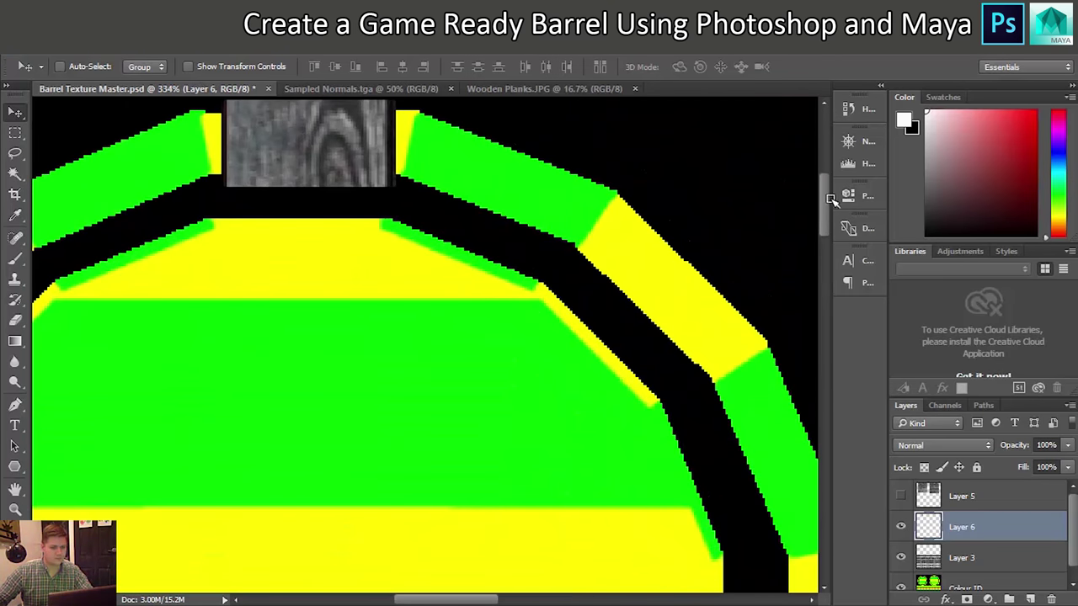
scroll(830, 199, "up", 3)
key("ctrl+t")
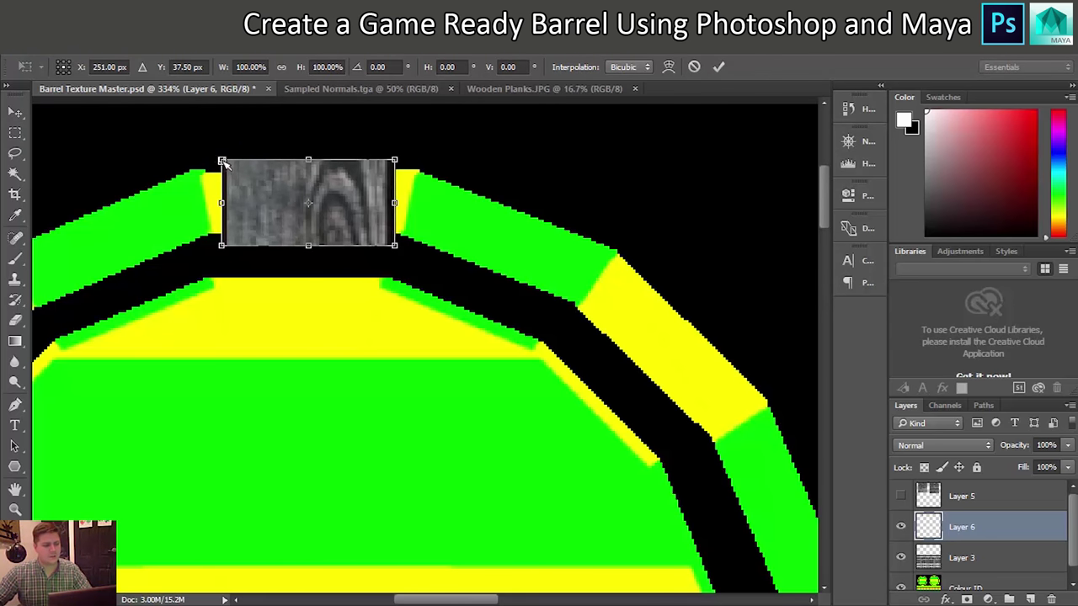
mouse_move(220, 161)
left_mouse_down()
mouse_move(197, 145)
mouse_move(222, 154)
mouse_move(221, 165)
left_mouse_up()
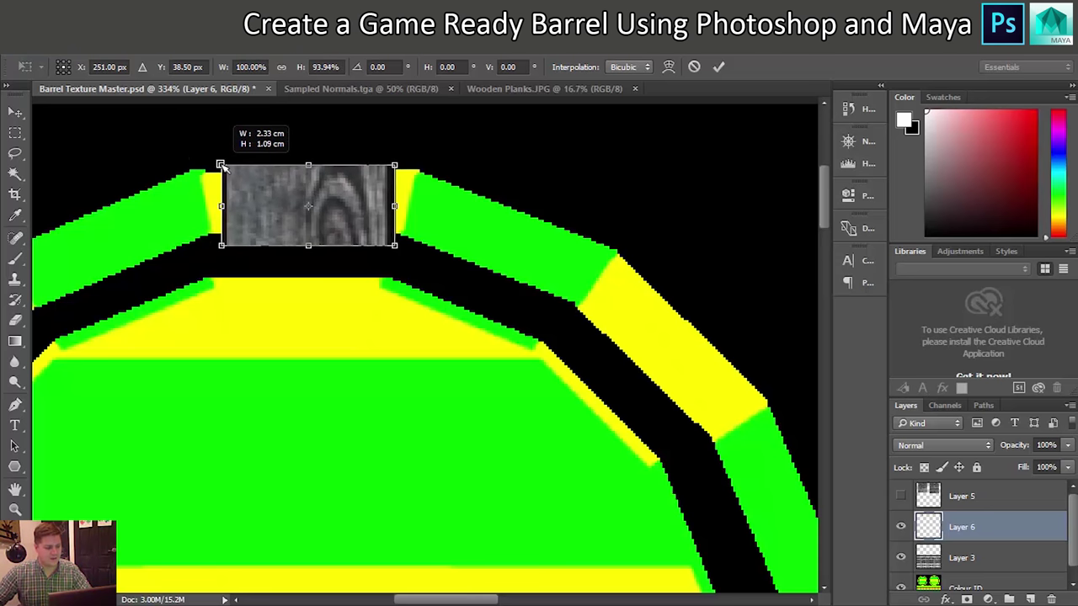
key("ctrl+z")
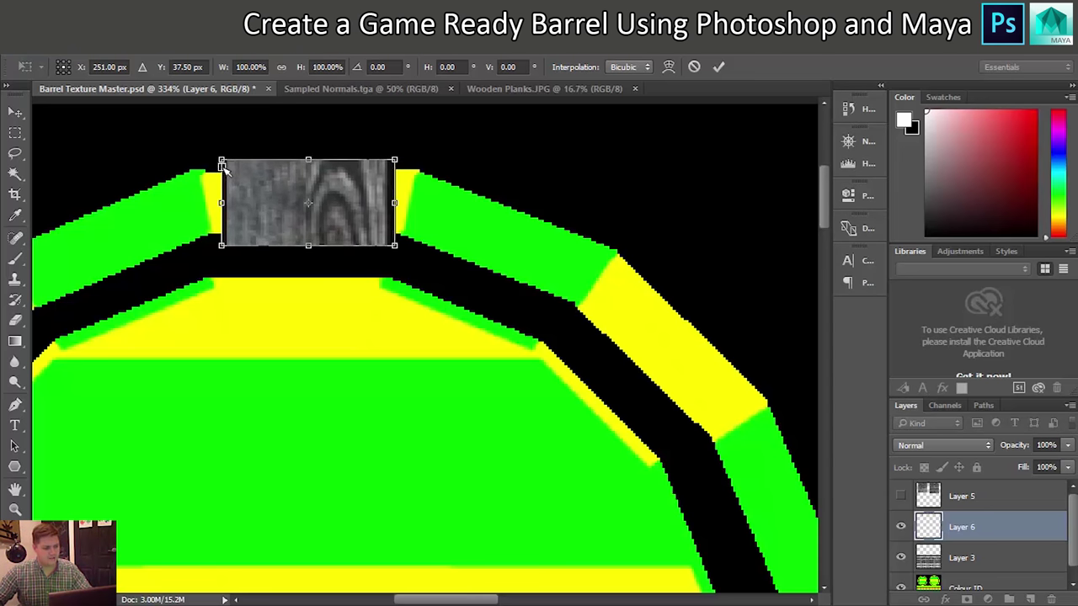
left_click_drag(221, 161, 199, 169)
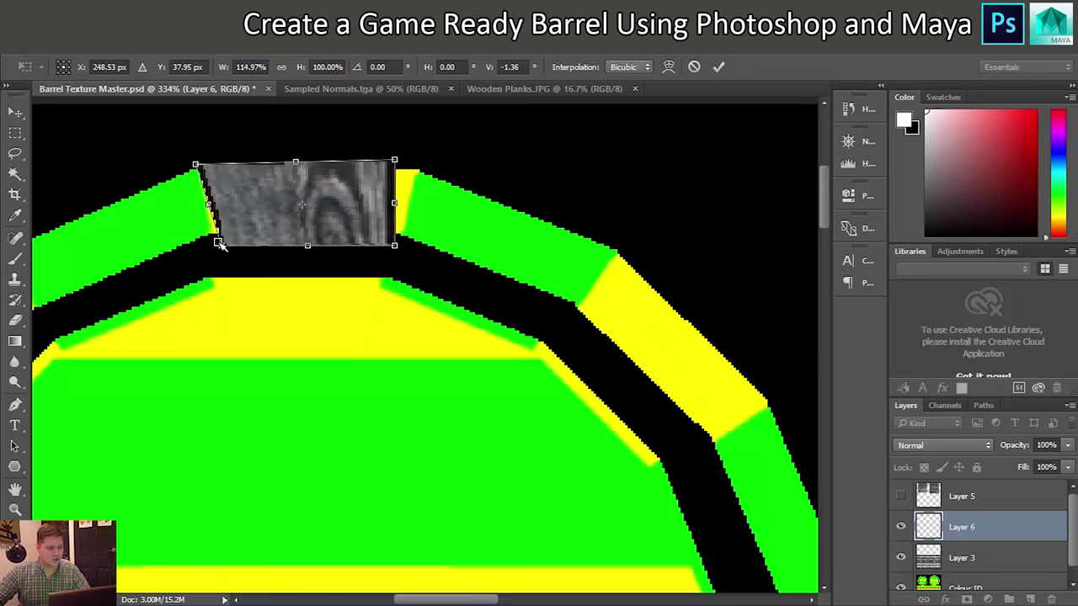
left_click_drag(220, 245, 211, 239)
Step: Distort the patch's right corners to fit the rim's top segment and commit the trapezoid
left_click_drag(396, 160, 422, 164)
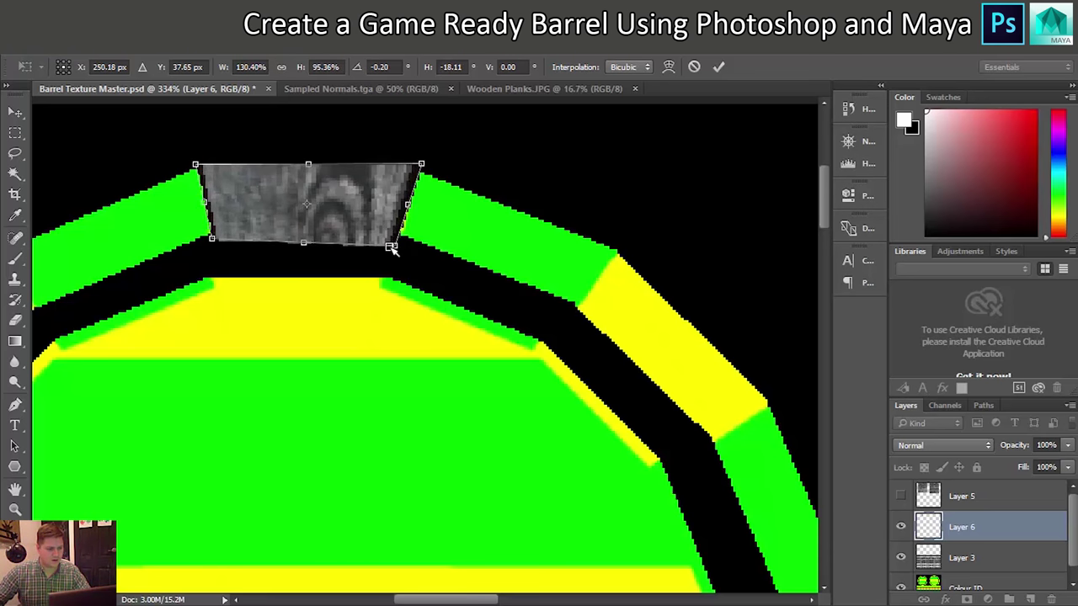
left_click_drag(397, 246, 401, 240)
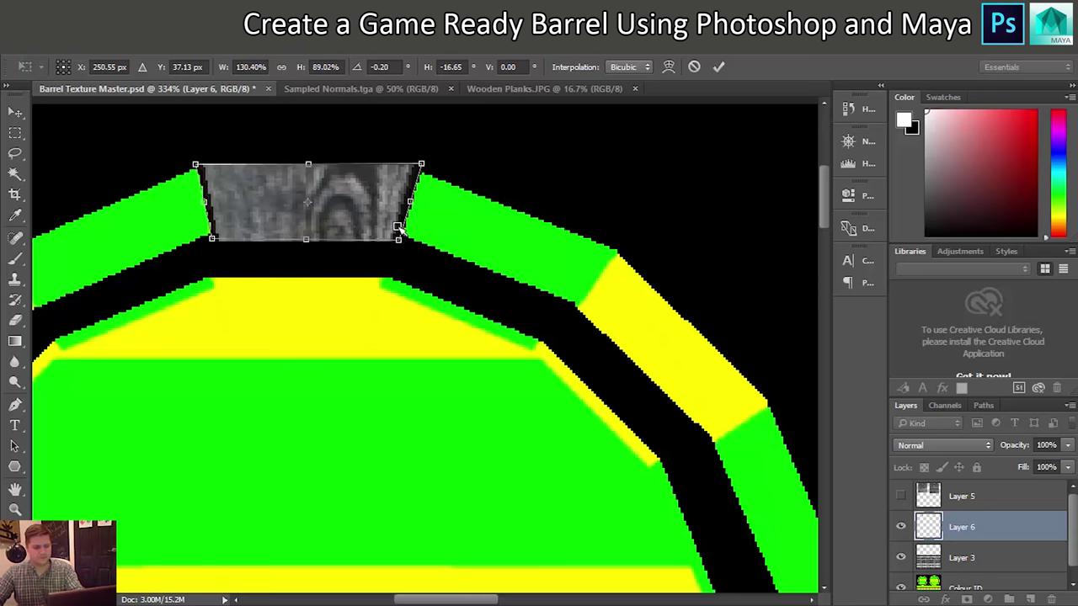
key("Return")
scroll(385, 223, "down", 3)
scroll(386, 223, "up", 2)
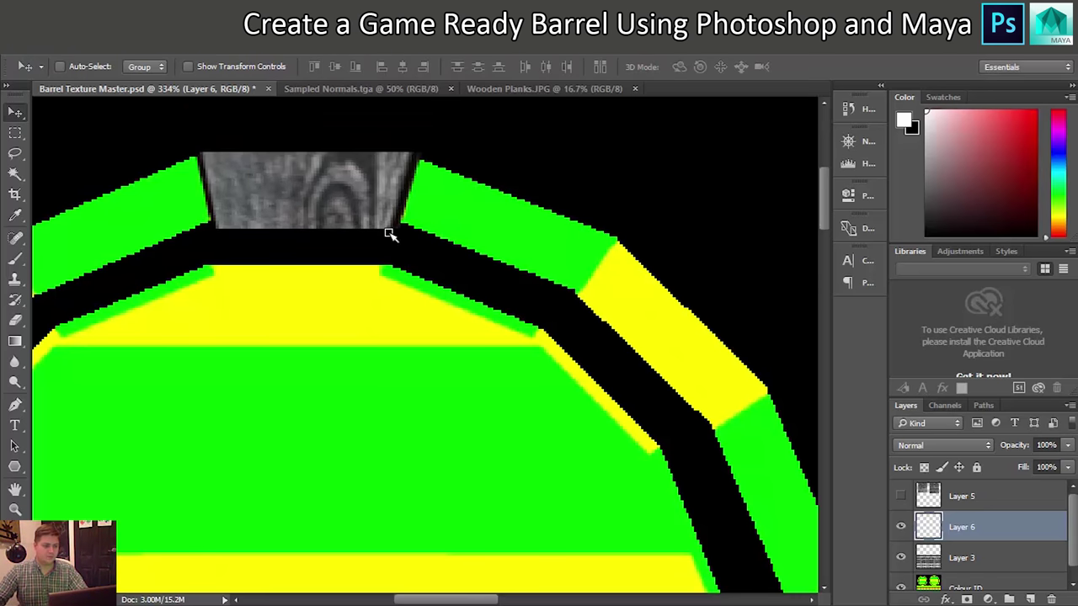
scroll(389, 234, "down", 1)
Step: Duplicate the wood patch, move it to the rim's upper right, and rotate it to follow the rim
scroll(390, 234, "down", 5)
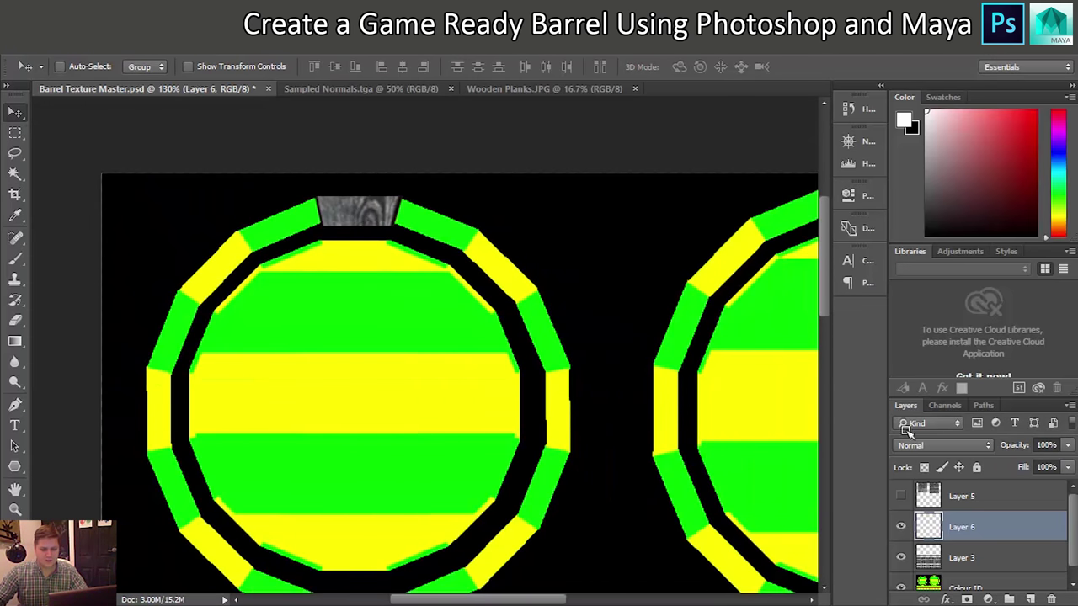
left_click_drag(996, 527, 1029, 598)
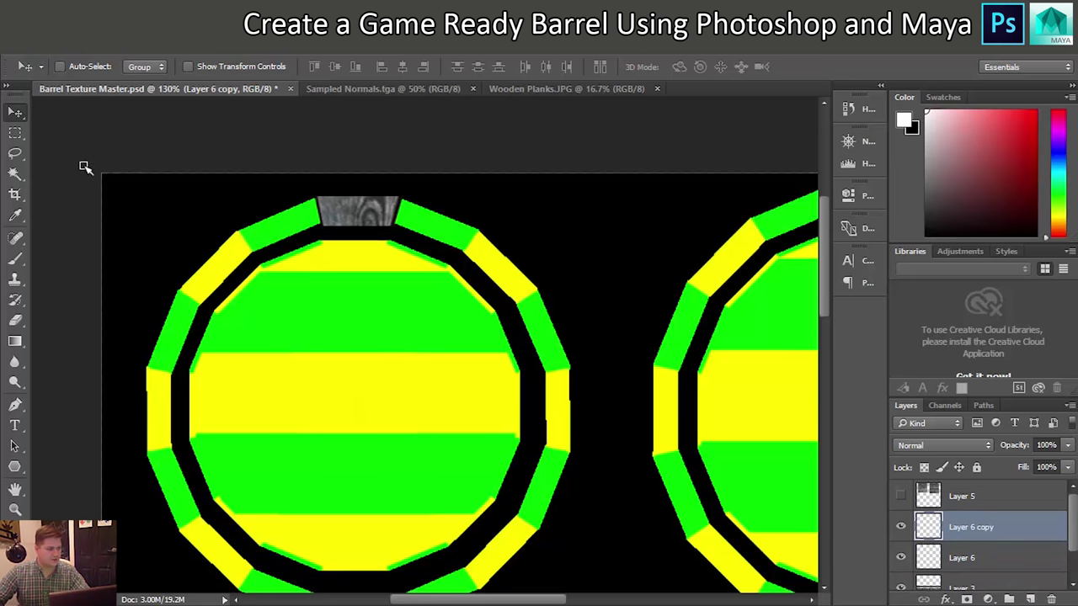
left_click_drag(345, 220, 539, 335)
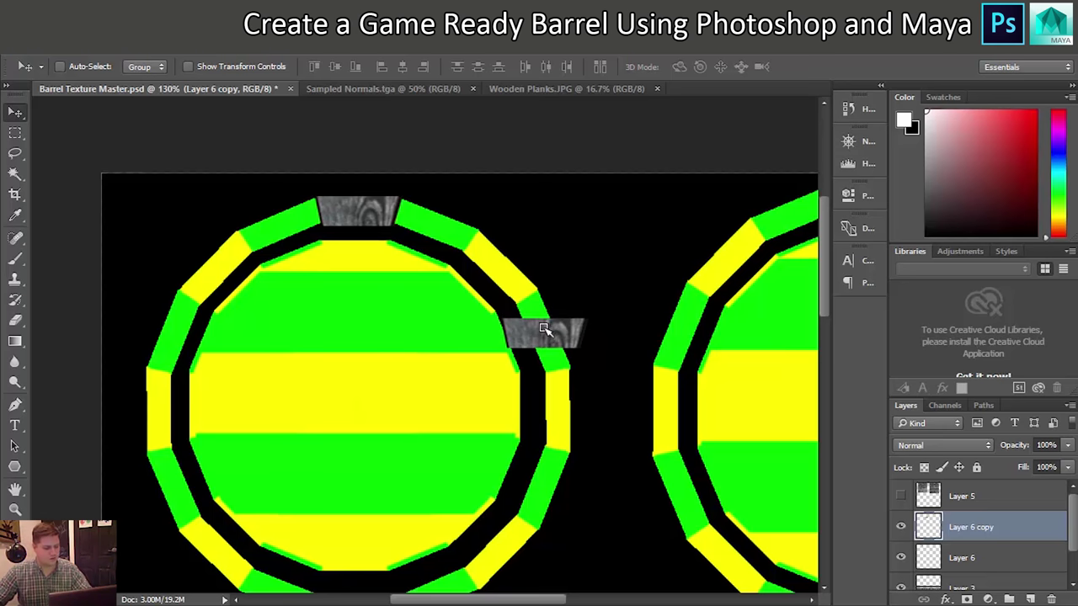
key("ctrl")
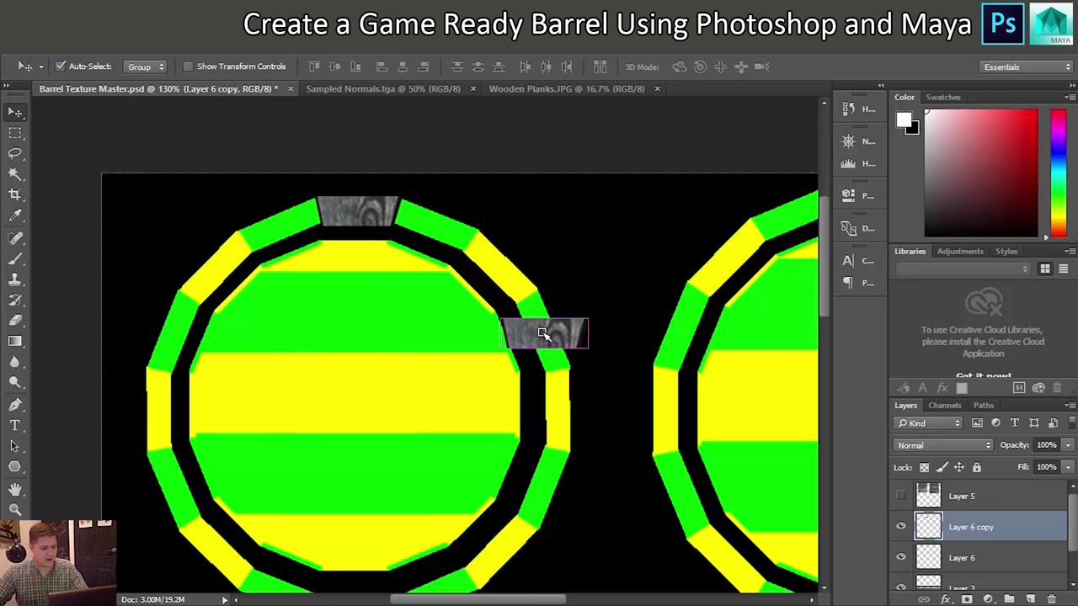
key("ctrl+t")
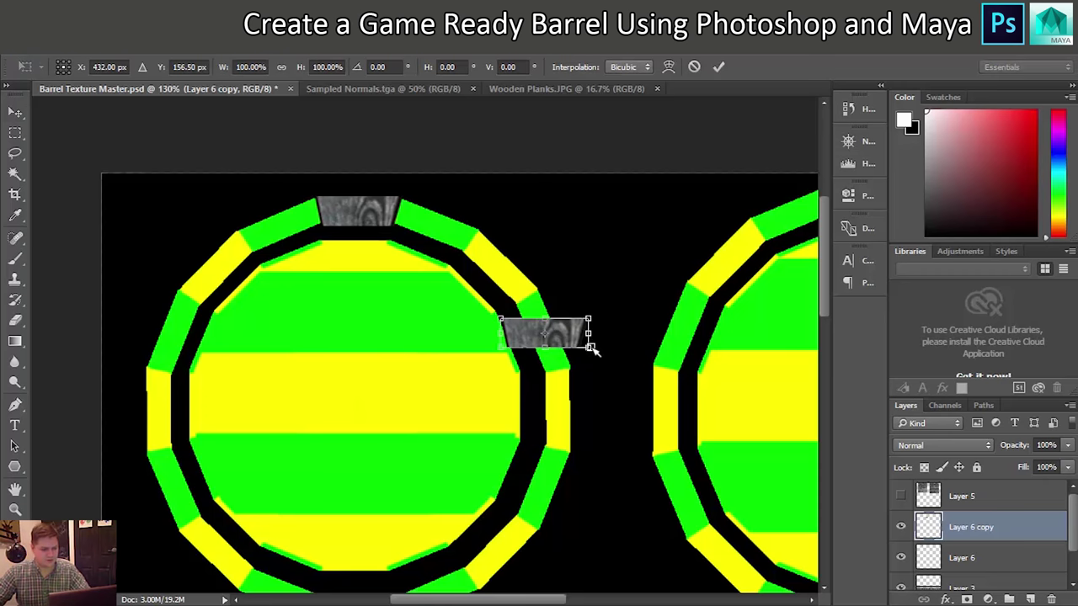
left_click_drag(600, 354, 559, 379)
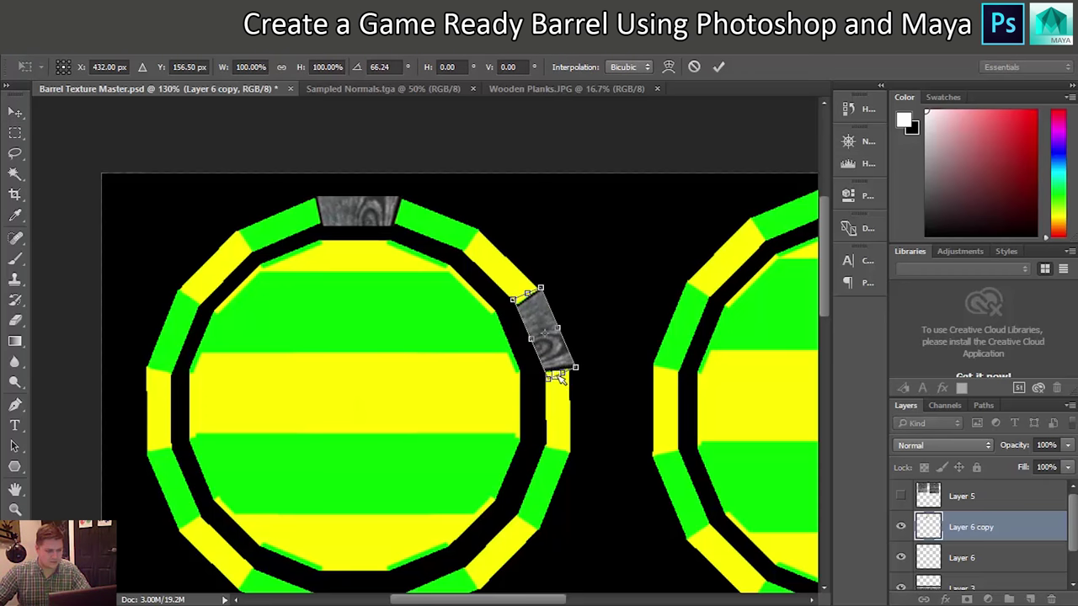
key("Return")
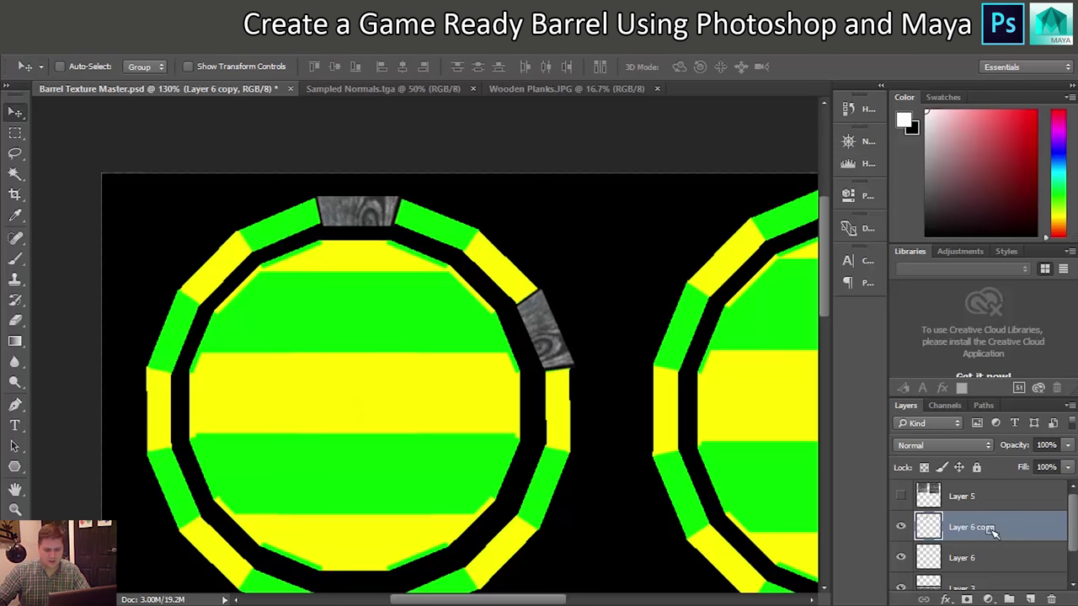
Step: Duplicate the rotated piece and move the copy down toward the lower-right rim segment
left_click_drag(992, 528, 1031, 593)
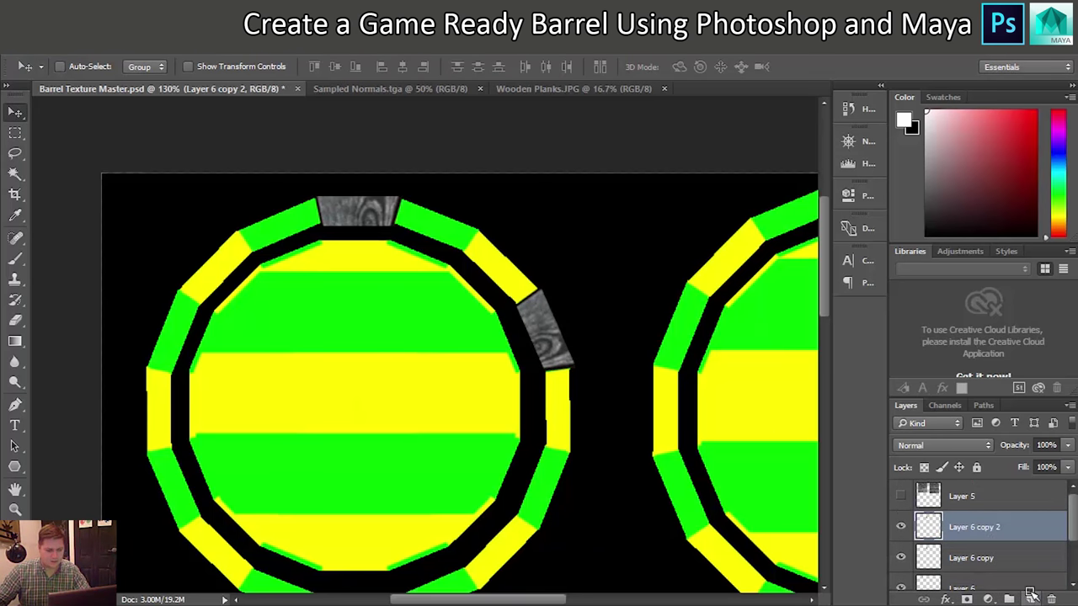
scroll(590, 385, "down", 2)
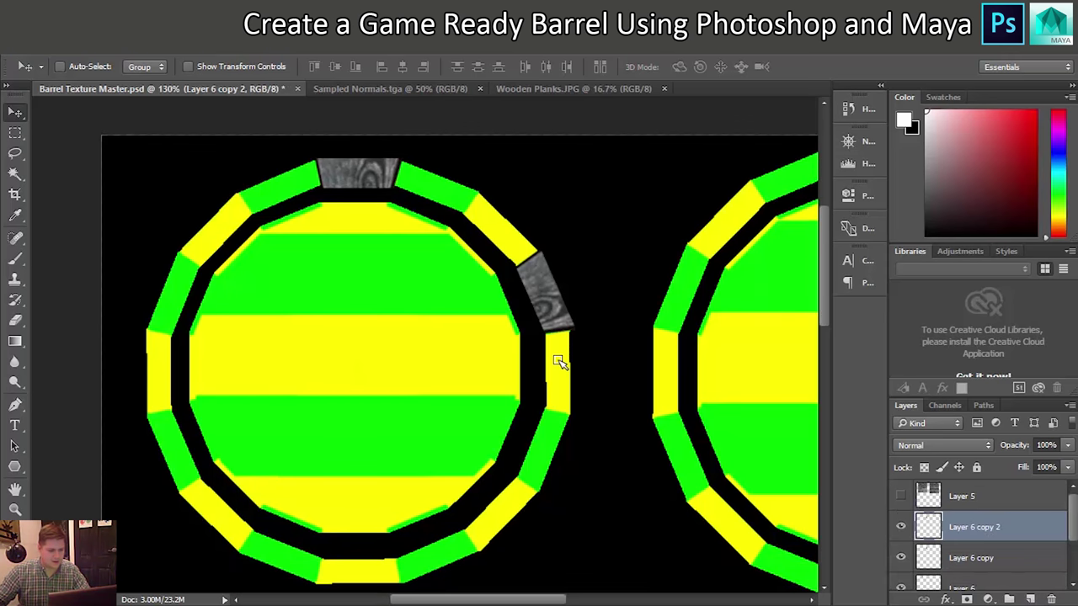
left_click_drag(559, 327, 522, 470)
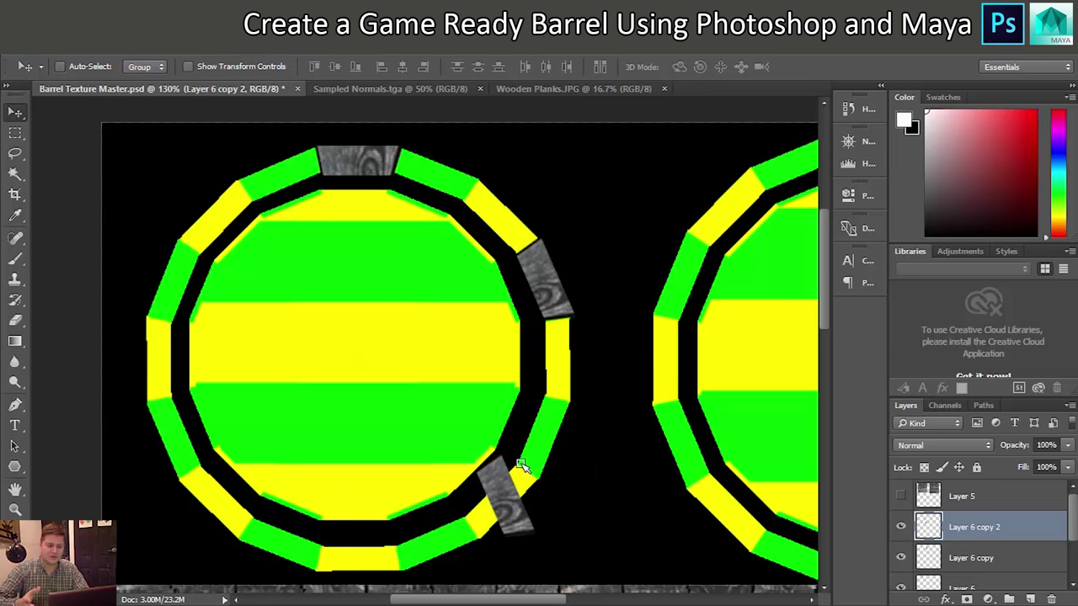
key("ctrl")
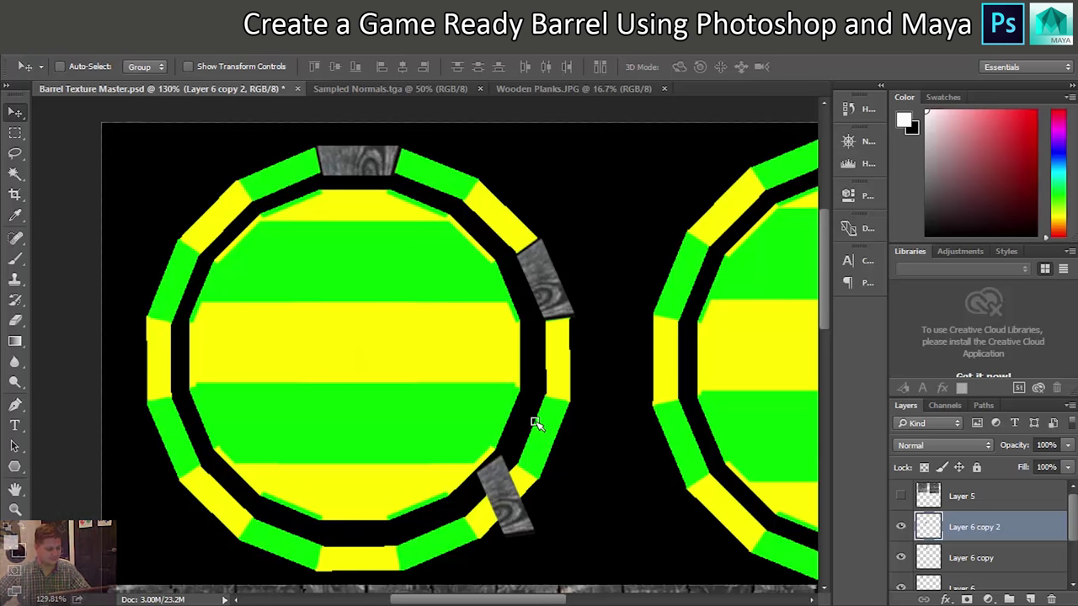
Step: Settle the lower-right wood piece and place a duplicate in the bottom-left rim slot
key("ctrl+t")
left_click_drag(520, 483, 356, 548)
key("Return")
key("ctrl+j")
key("ctrl+t")
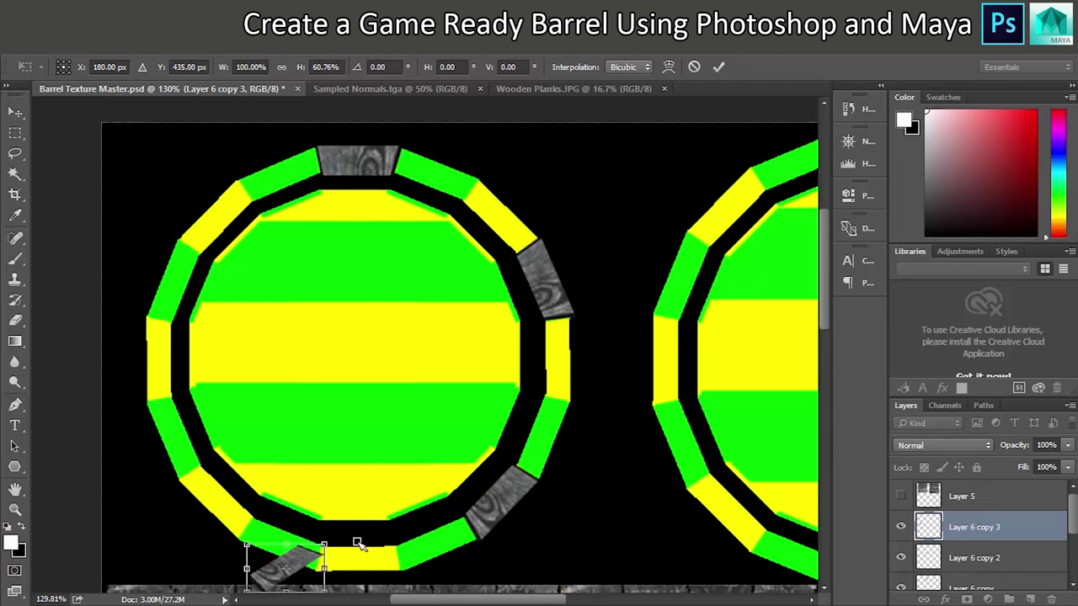
left_click_drag(215, 556, 240, 581)
key("Return")
Step: Add rotated wood copies along the rim's left side and into the upper-left slot
key("ctrl+j")
key("ctrl+t")
left_click_drag(278, 535, 156, 350)
left_click_drag(192, 396, 215, 198)
key("Return")
key("ctrl+j")
key("ctrl+t")
left_click_drag(244, 240, 207, 222)
key("Return")
scroll(215, 195, "down", 10)
Step: Select a wood piece and fit it, rotated, into the left circle's top-right rim segment
key("m")
left_click_drag(234, 138, 283, 457)
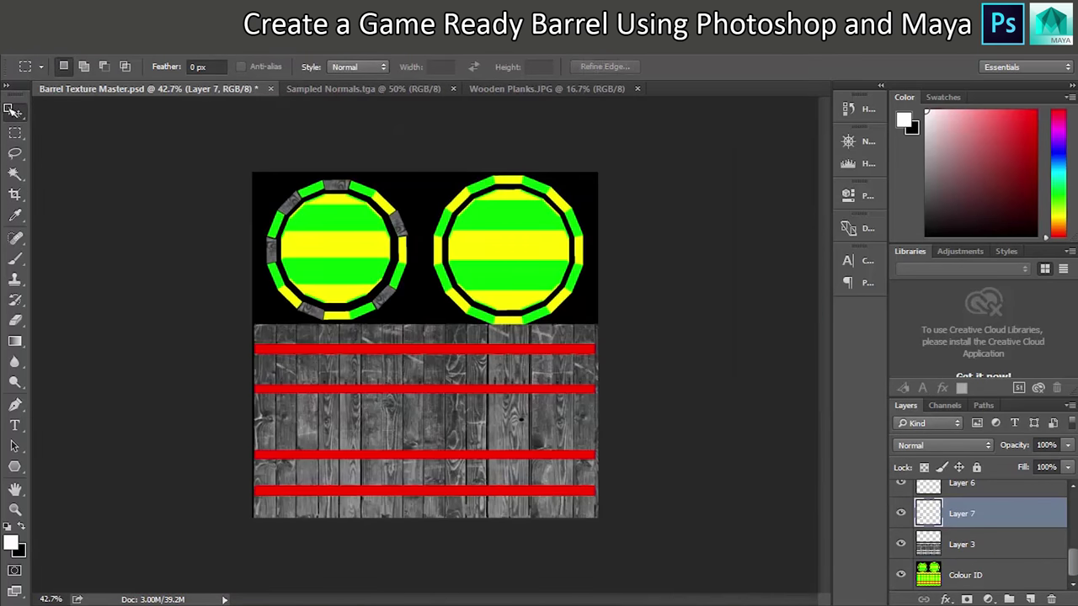
left_click(12, 110)
left_click_drag(299, 229, 353, 214)
key("ctrl+t")
scroll(362, 192, "up", 5)
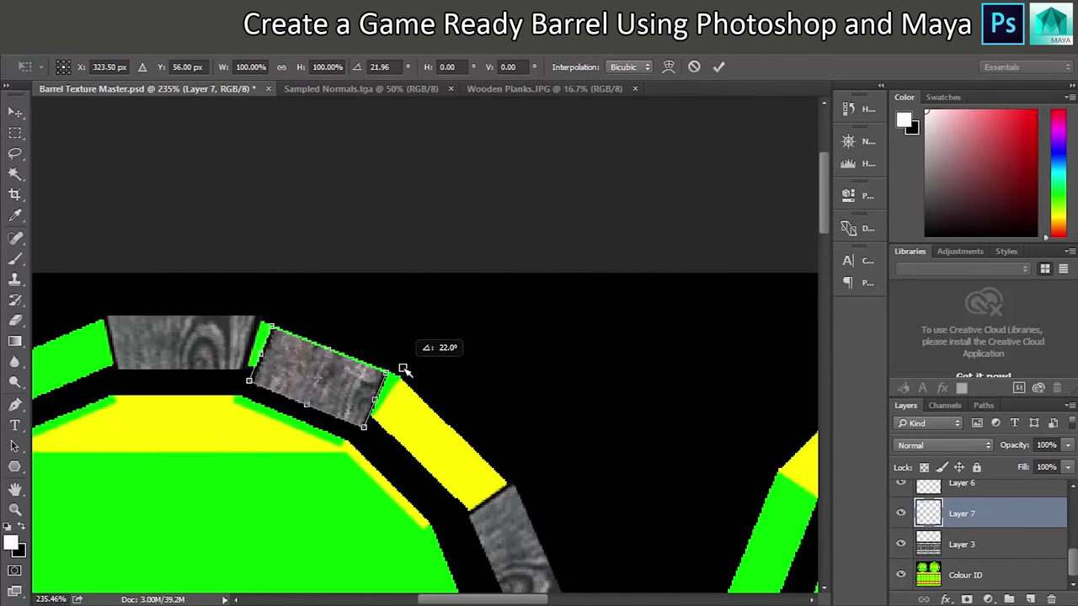
left_click_drag(410, 366, 407, 374)
left_click_drag(253, 320, 258, 313)
key("Return")
scroll(362, 337, "down", 10)
Step: Duplicate the wood piece twice, moving and rotating the copies to match the rim angle
key("ctrl+j")
key("ctrl+t")
left_click_drag(556, 400, 518, 337)
key("Return")
key("ctrl+j")
key("ctrl+t")
scroll(413, 404, "up", 5)
left_click_drag(396, 443, 337, 253)
key("Return")
scroll(413, 337, "down", 3)
Step: Add more wood copies and rotate them into their rim slots
key("ctrl+j")
key("ctrl+t")
key("Return")
scroll(506, 337, "up", 5)
left_click_drag(975, 496, 1011, 543)
key("ctrl+j")
key("ctrl+t")
scroll(313, 301, "down", 3)
mouse_move(287, 253)
left_mouse_down()
mouse_move(313, 300)
mouse_move(345, 272)
left_mouse_up()
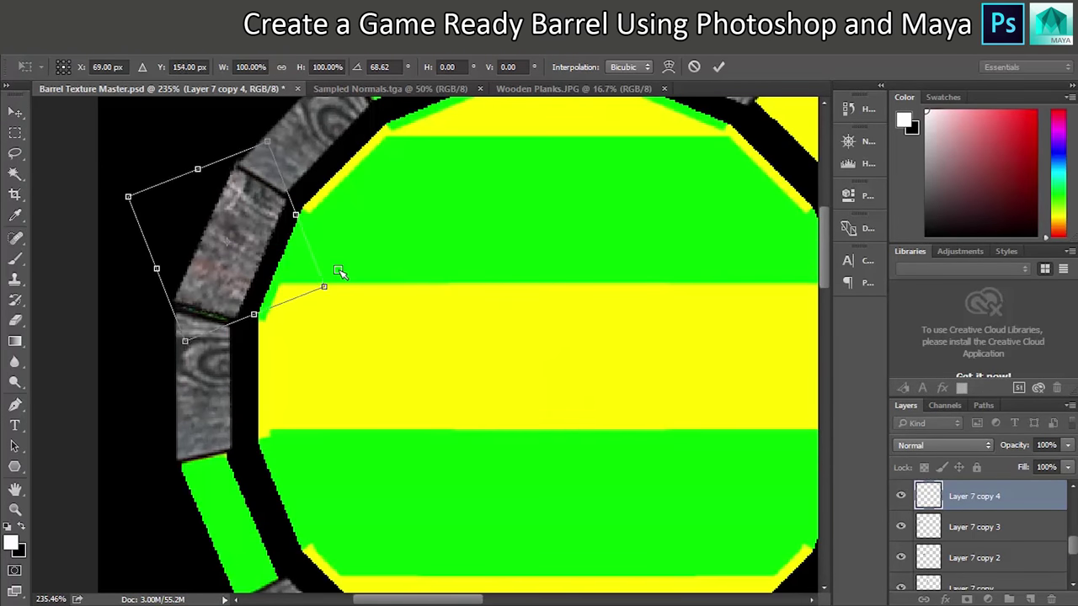
key("Return")
scroll(438, 258, "down", 5)
Step: Copy a fresh patch of wood planks to a new layer and rotate it to fit the rim
key("m")
left_click_drag(634, 421, 656, 436)
key("ctrl+j")
scroll(578, 144, "up", 5)
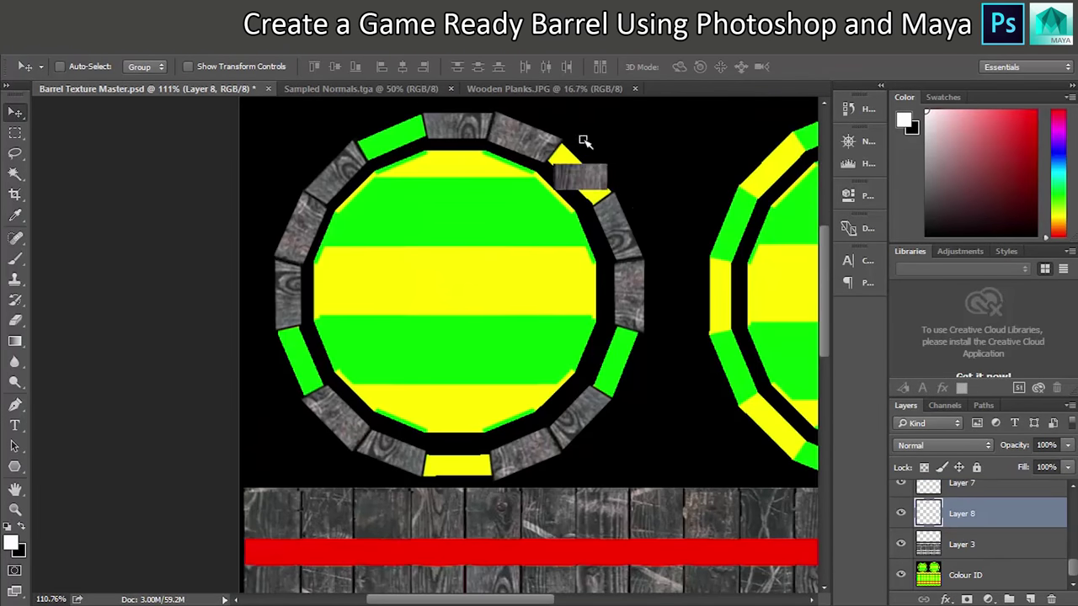
scroll(529, 144, "up", 5)
key("ctrl+t")
left_click_drag(528, 144, 671, 288)
key("Return")
scroll(696, 320, "down", 3)
Step: Duplicate the new piece and rotate and move the copies along the rim
key("ctrl+j")
scroll(700, 427, "down", 2)
key("ctrl+t")
left_click_drag(700, 426, 421, 379)
key("Return")
key("ctrl+j")
key("ctrl+t")
scroll(686, 358, "down", 3)
key("Return")
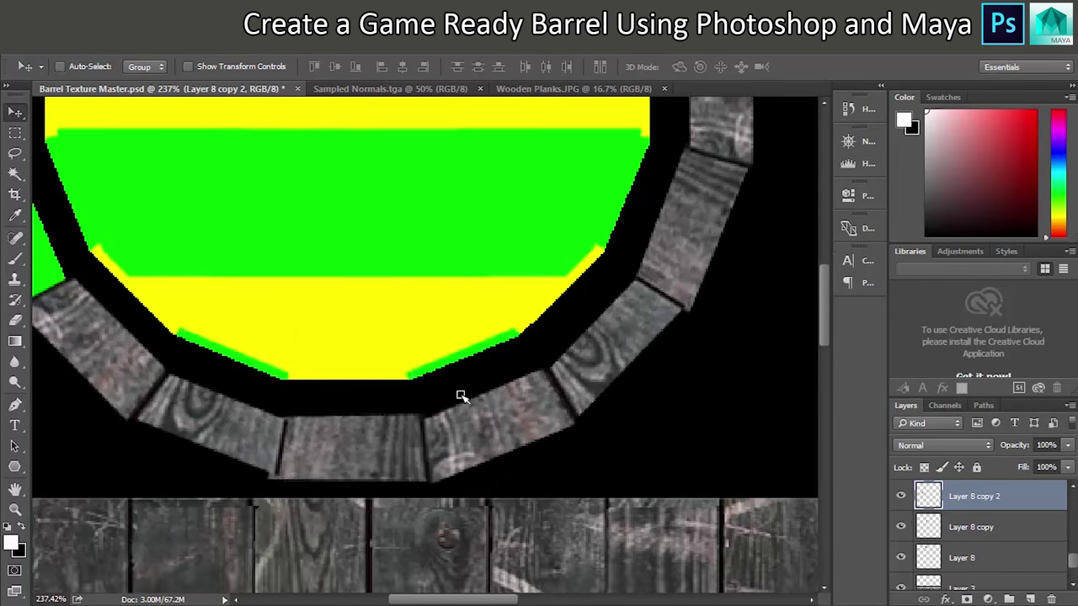
scroll(462, 397, "left", 3)
Step: Place the final wood copies, ending at the ring's top, then zoom out to the whole texture
key("ctrl+j")
key("ctrl+t")
left_click_drag(601, 469, 414, 315)
key("Return")
key("ctrl+j")
key("ctrl+t")
scroll(483, 272, "up", 5)
left_click_drag(484, 272, 539, 298)
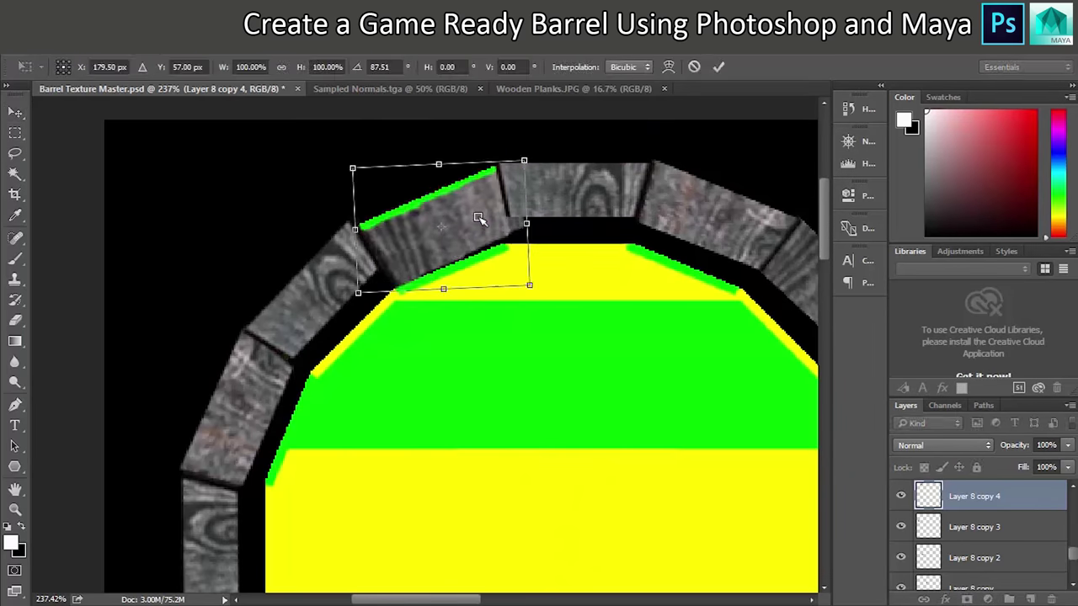
key("Return")
key("ctrl+0")
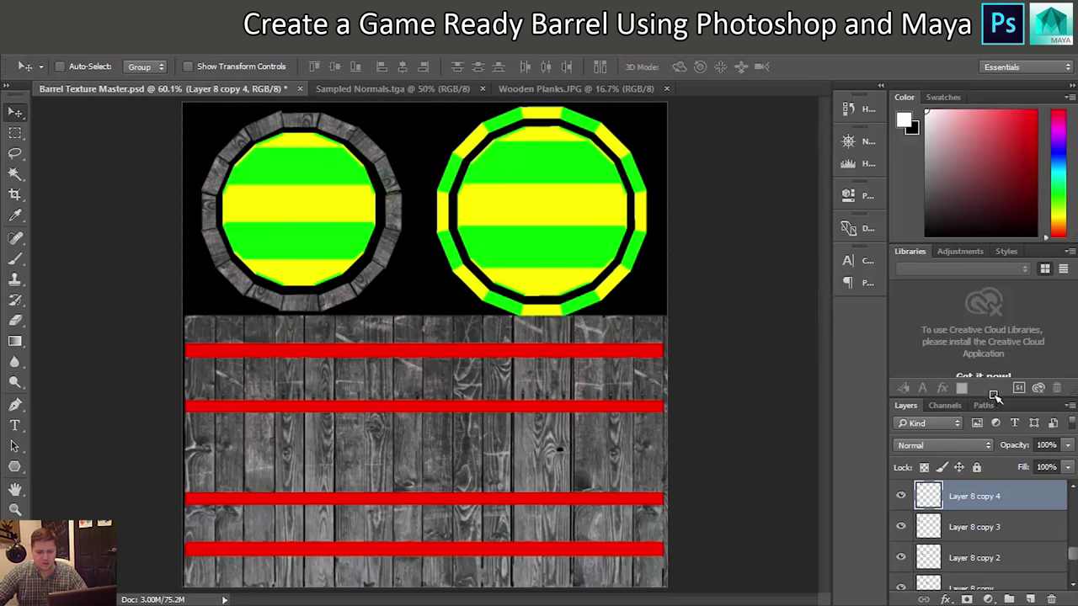
Step: Select Layer 6 copy 5 through Layer 8 and merge them into one layer
left_click_drag(994, 397, 992, 268)
scroll(1010, 446, "up", 5)
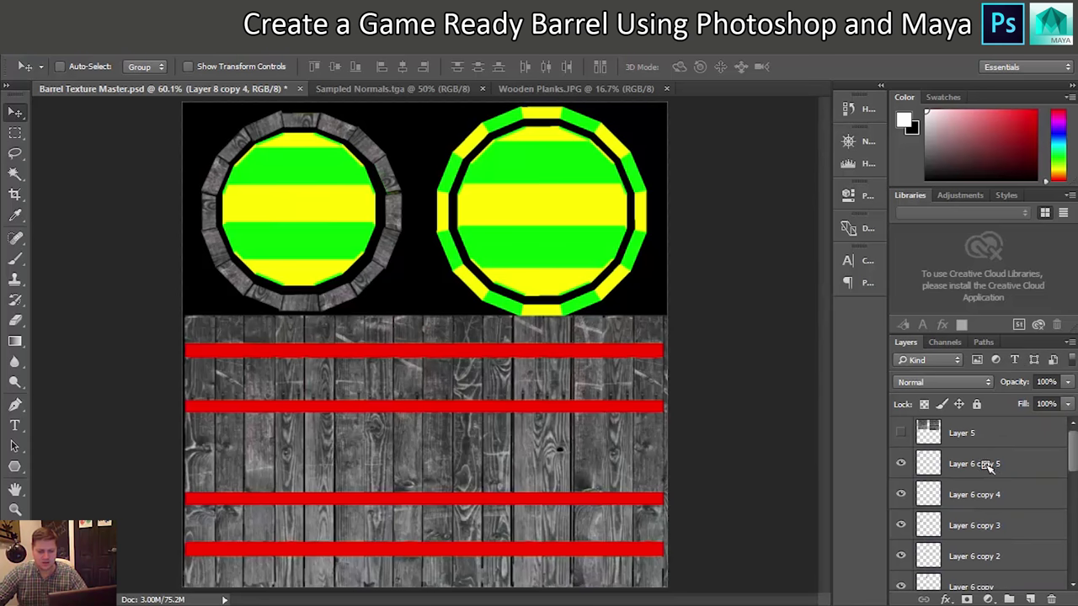
left_click(980, 469)
scroll(986, 472, "down", 5)
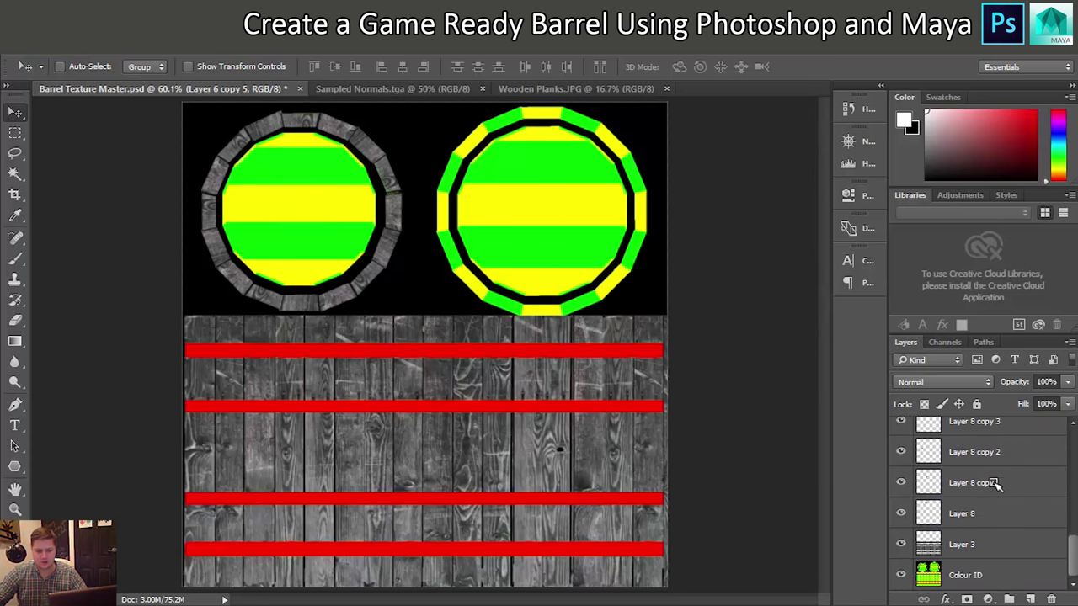
left_click(974, 516, "shift")
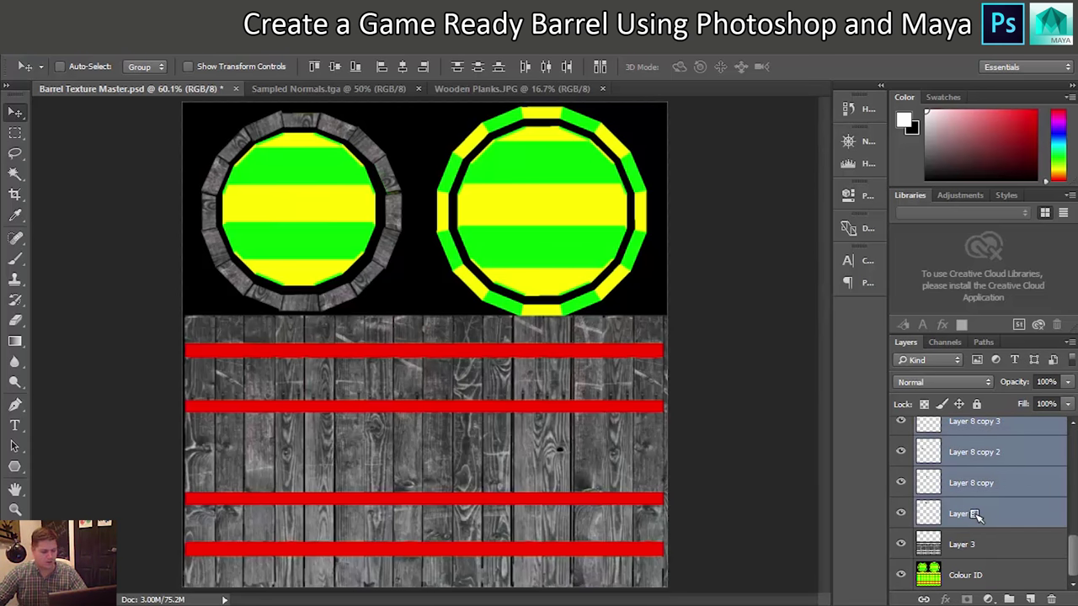
right_click(980, 515)
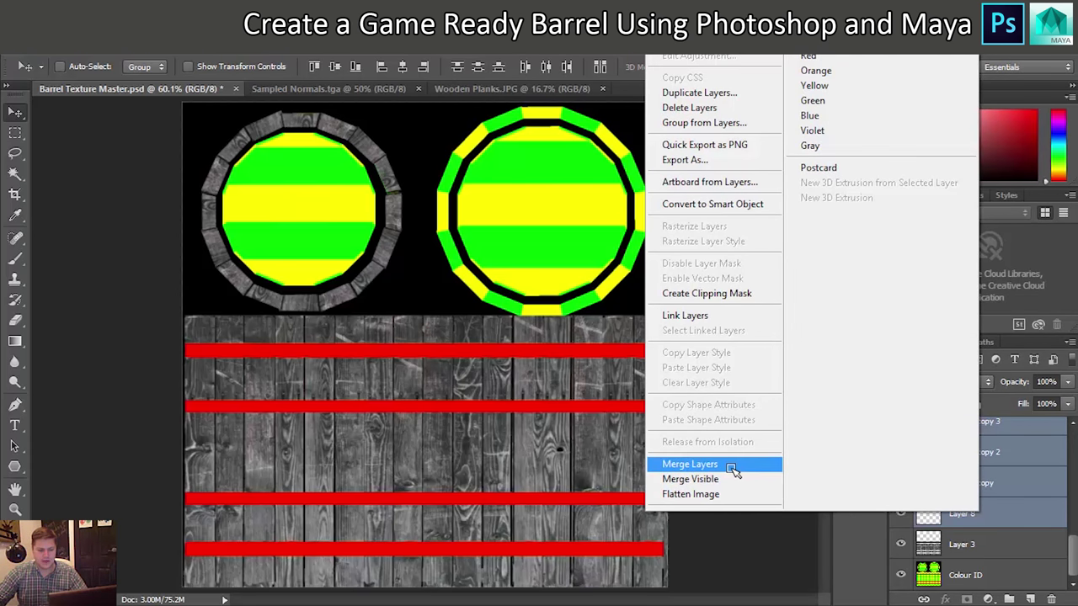
left_click(731, 468)
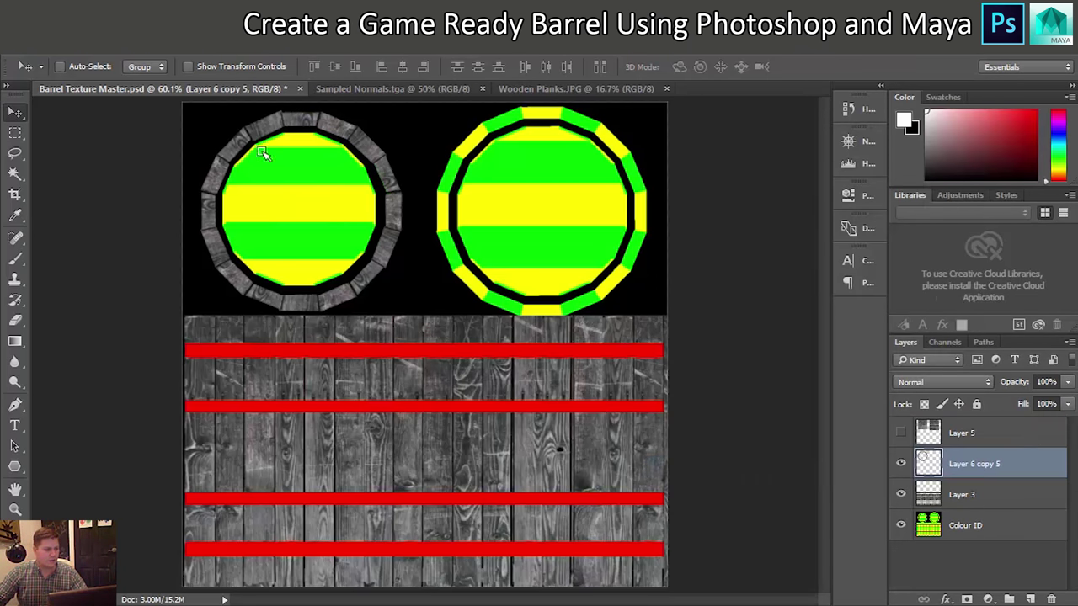
Step: Duplicate the wooden ring layer and nudge the copy right until it centres on the right circle
left_click_drag(327, 135, 484, 160)
key("ctrl+z")
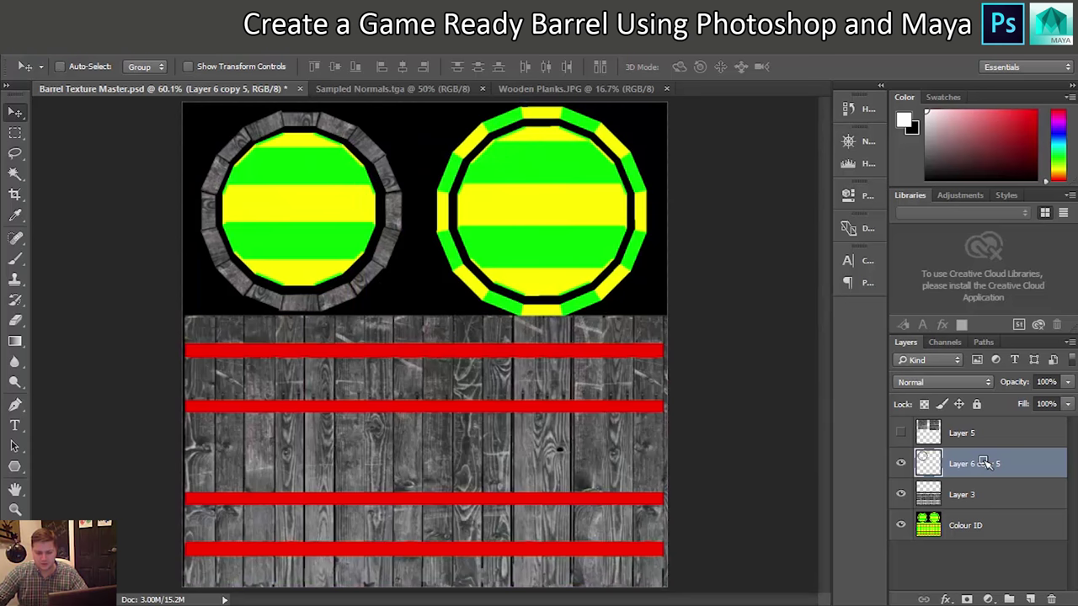
left_click_drag(992, 464, 1029, 597)
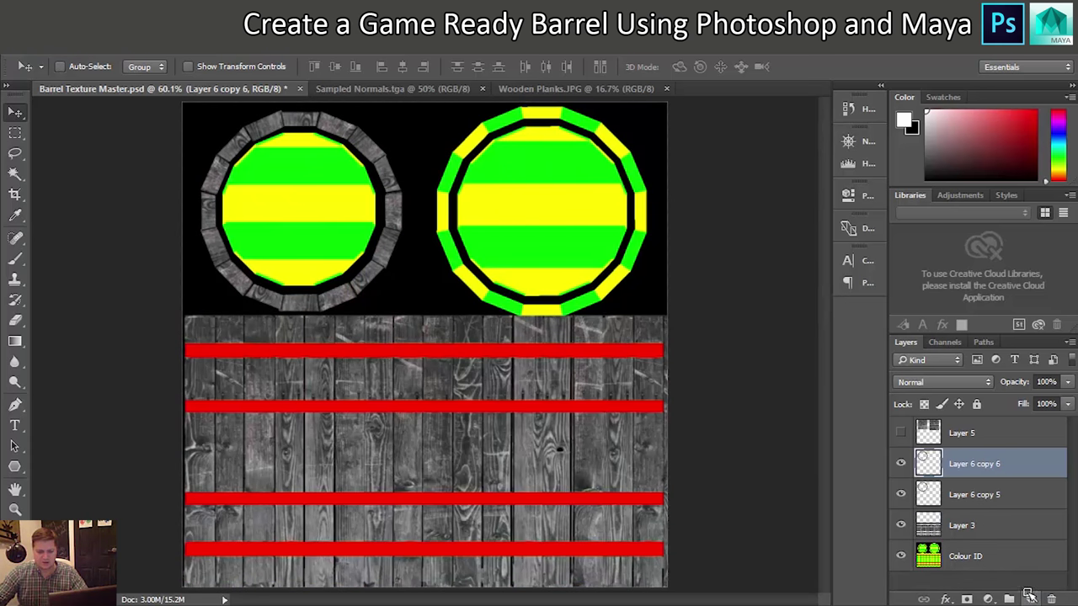
key("shift+Right")
key("shift+Right")
key("shift+Right")
key("shift+Right")
key("shift+Right")
key("shift+Right")
key("shift+Right")
key("shift+Right")
key("shift+Right")
key("shift+Right")
key("shift+Right")
key("shift+Right")
key("shift+Right")
key("shift+Right")
key("shift+Right")
key("shift+Right")
key("shift+Right")
key("shift+Right")
key("shift+Right")
key("shift+Right")
key("shift+Right")
key("shift+Right")
key("shift+Right")
key("shift+Right")
key("shift+Right")
key("shift+Right")
key("shift+Right")
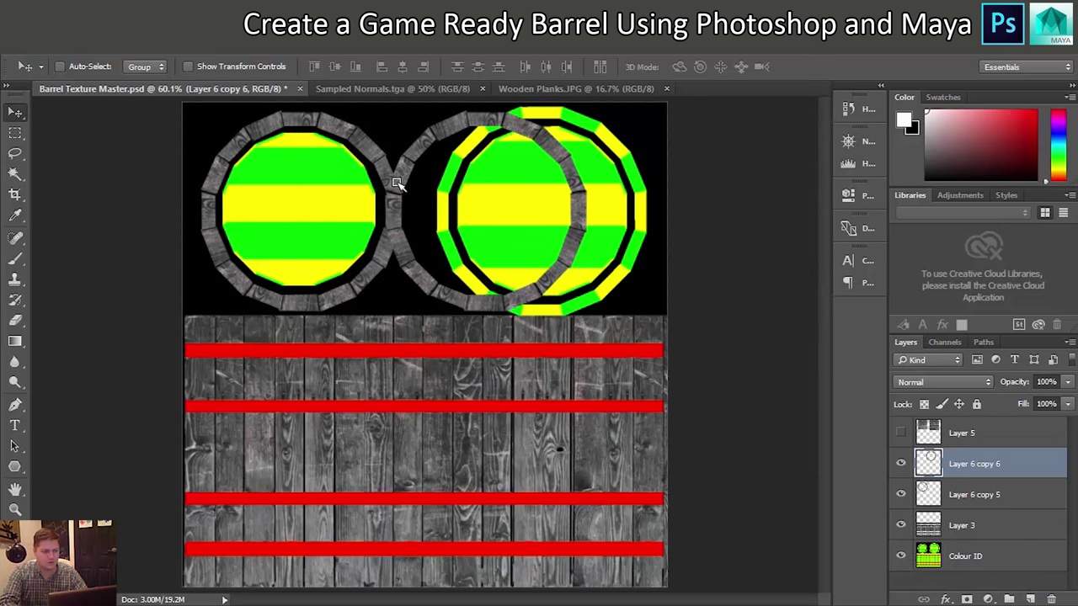
key("Right")
key("Right")
key("Right")
key("Right")
key("Right")
key("Right")
key("Right")
key("Right")
key("Right")
key("Right")
key("Right")
key("Right")
key("Right")
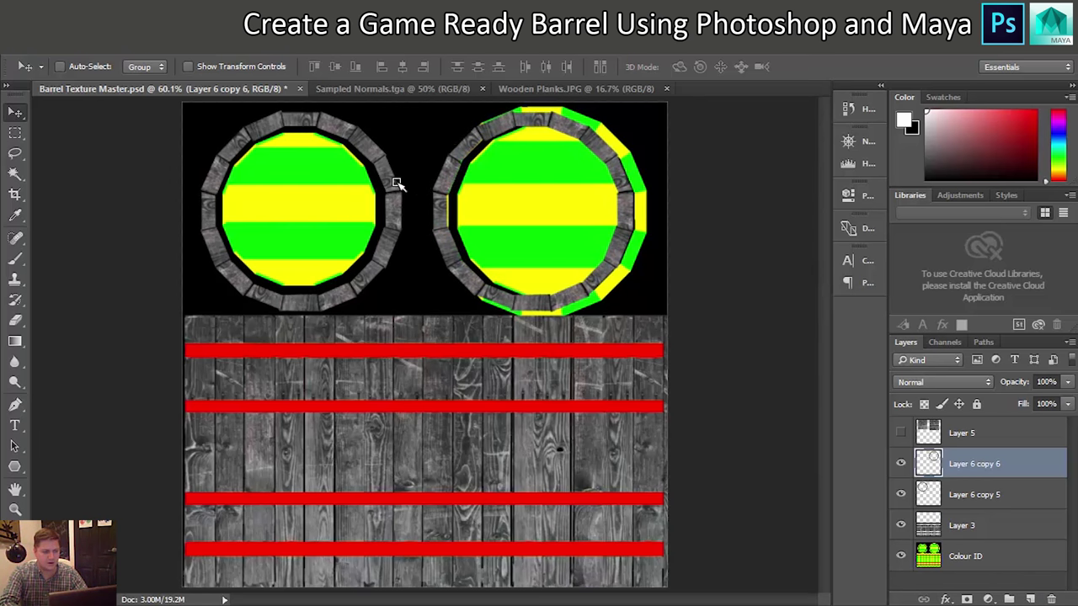
key("Right")
key("Right")
key("Right")
key("Right")
key("Right")
key("Right")
key("Right")
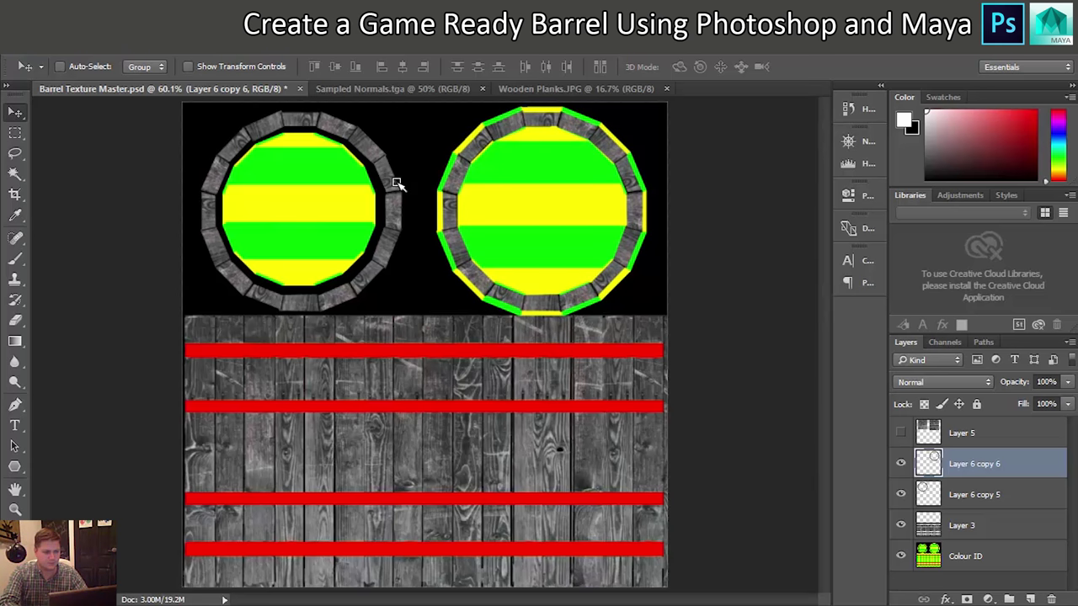
key("Right")
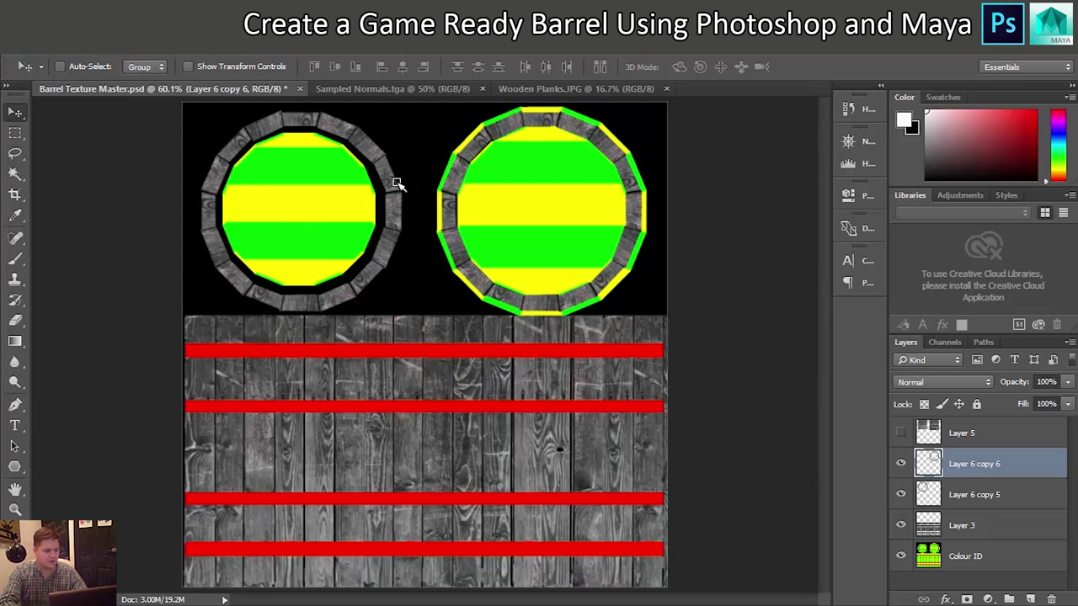
key("ctrl")
key("ctrl+t")
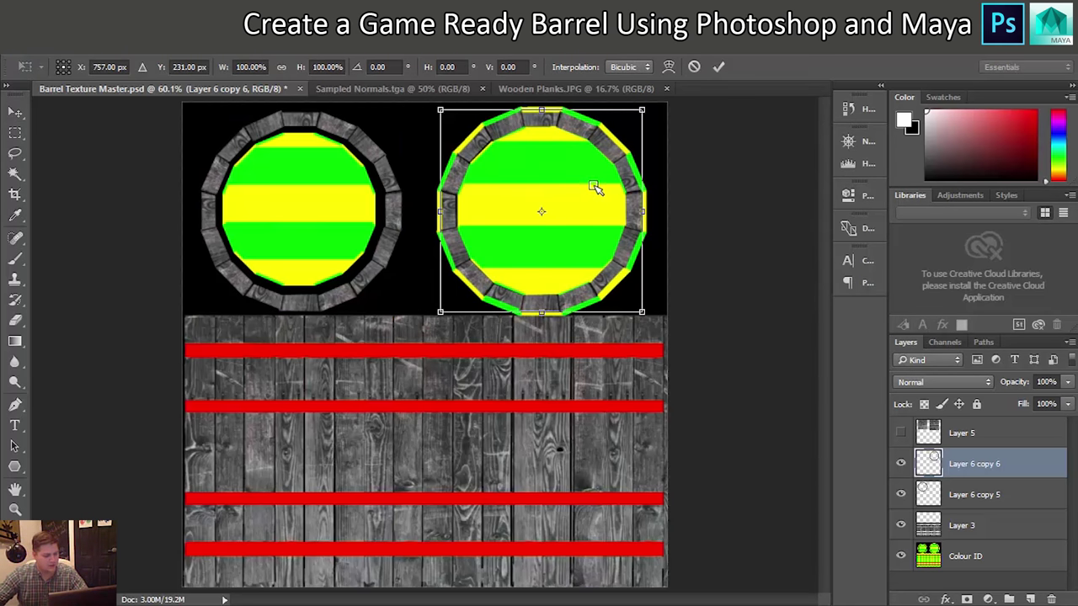
Step: Scale the right wooden ring to about 106.5% so it fits the lid's outer rim
left_click_drag(645, 313, 654, 318)
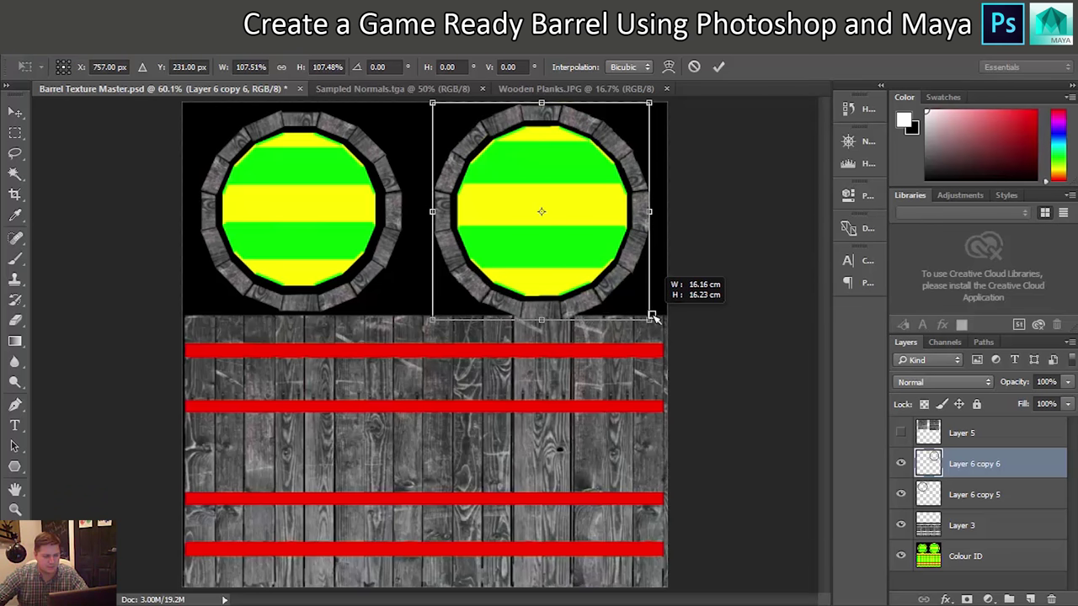
left_click_drag(654, 318, 652, 311)
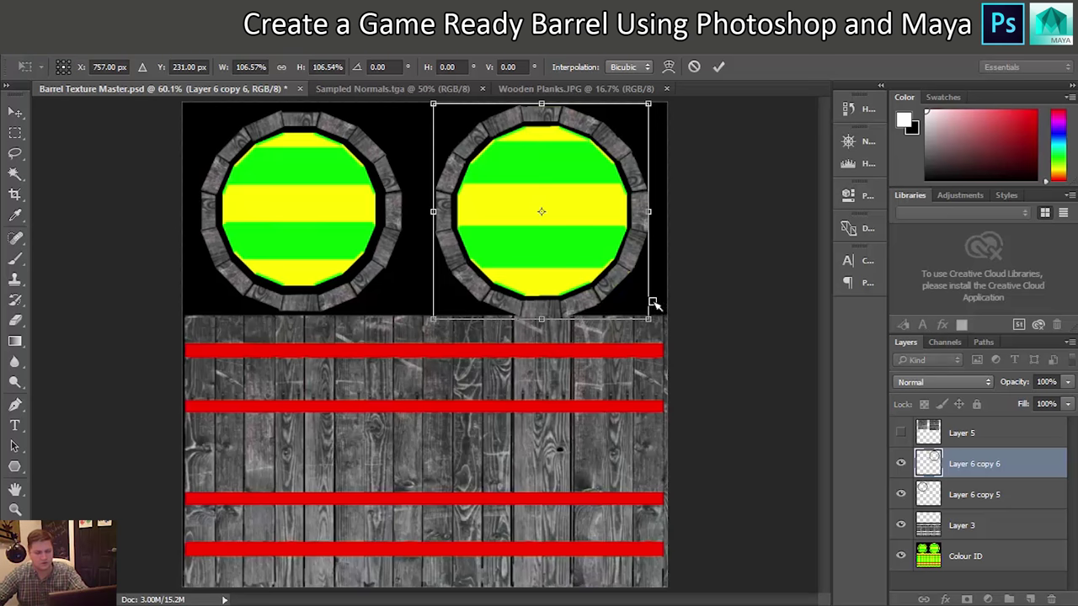
key("Return")
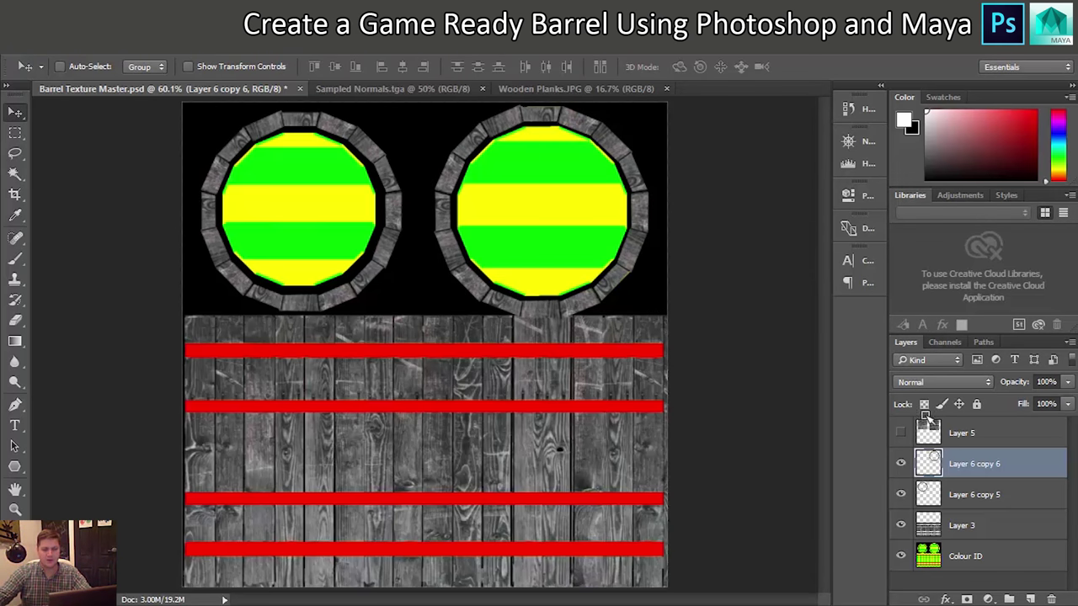
Step: Select Layer 5 together with Layer 6 copy 6 and bring up their layer options
left_click(985, 495, "shift")
left_click(991, 518, "shift")
left_click(987, 433, "shift")
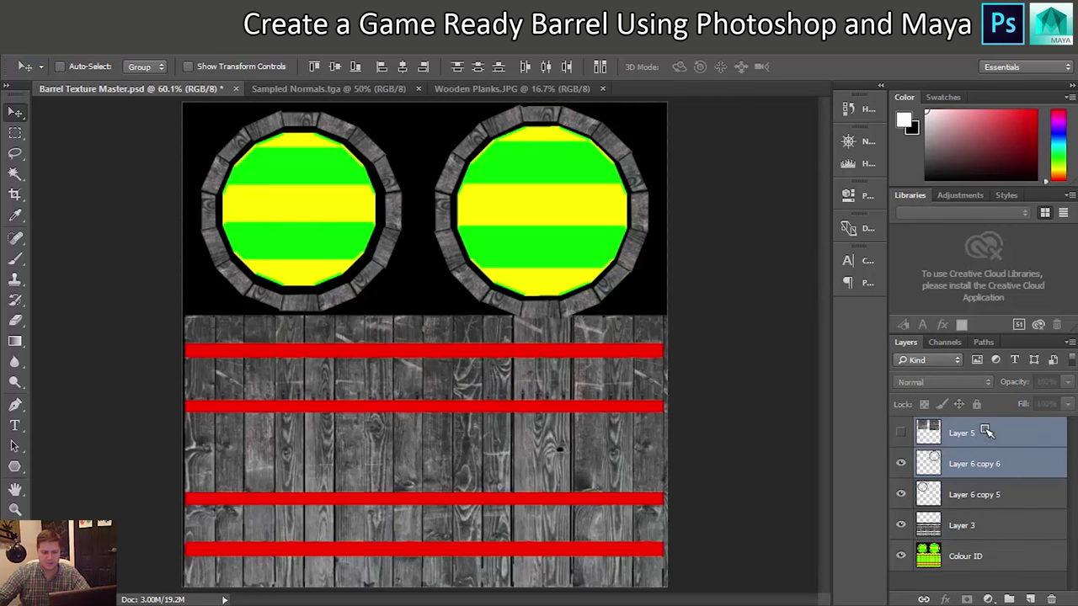
right_click(984, 436)
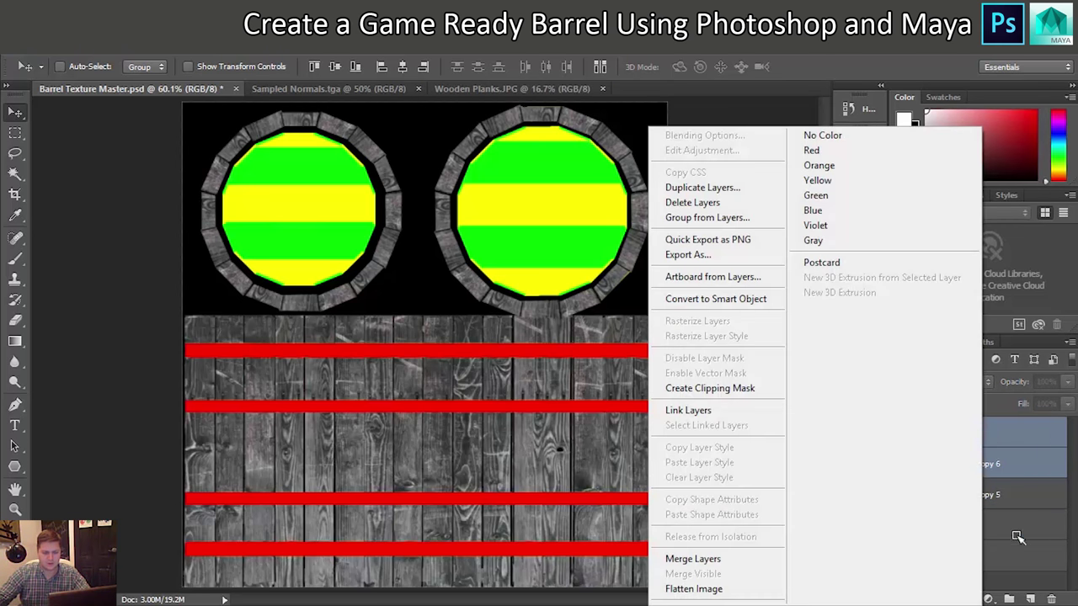
Step: Show Layer 5 and move Layer 6 copy 6 and Layer 6 copy 5 above it
key("Escape")
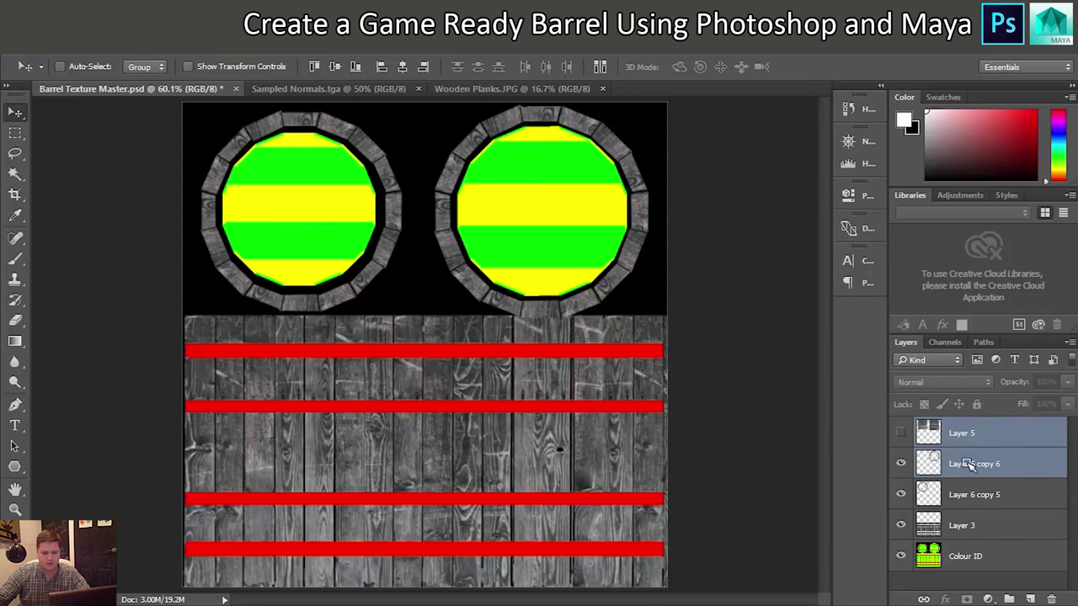
left_click(900, 434)
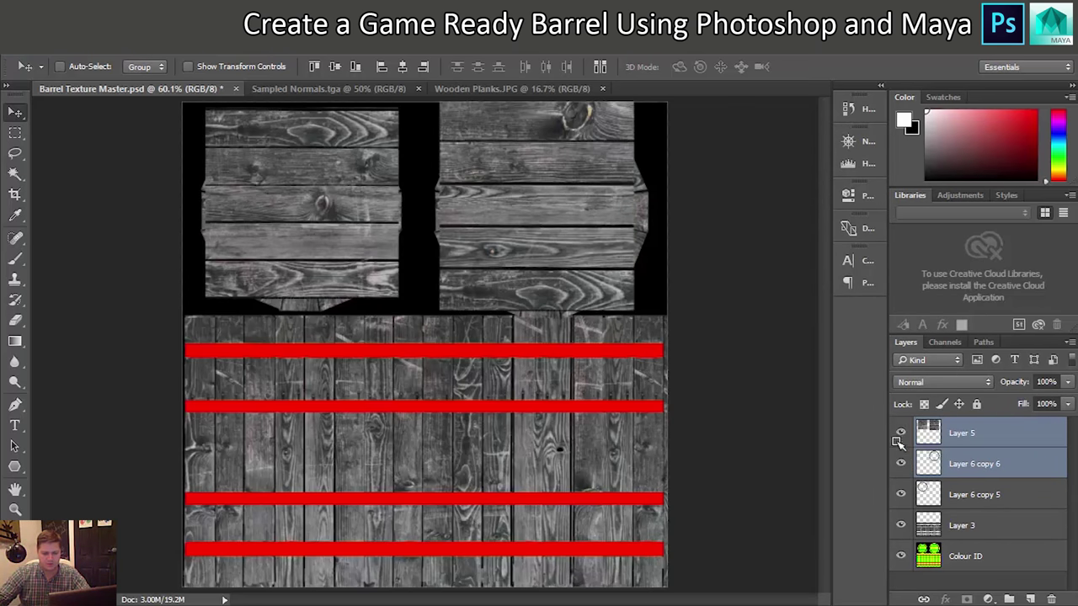
left_click(975, 468)
left_click_drag(975, 468, 968, 426)
left_click_drag(979, 496, 973, 452)
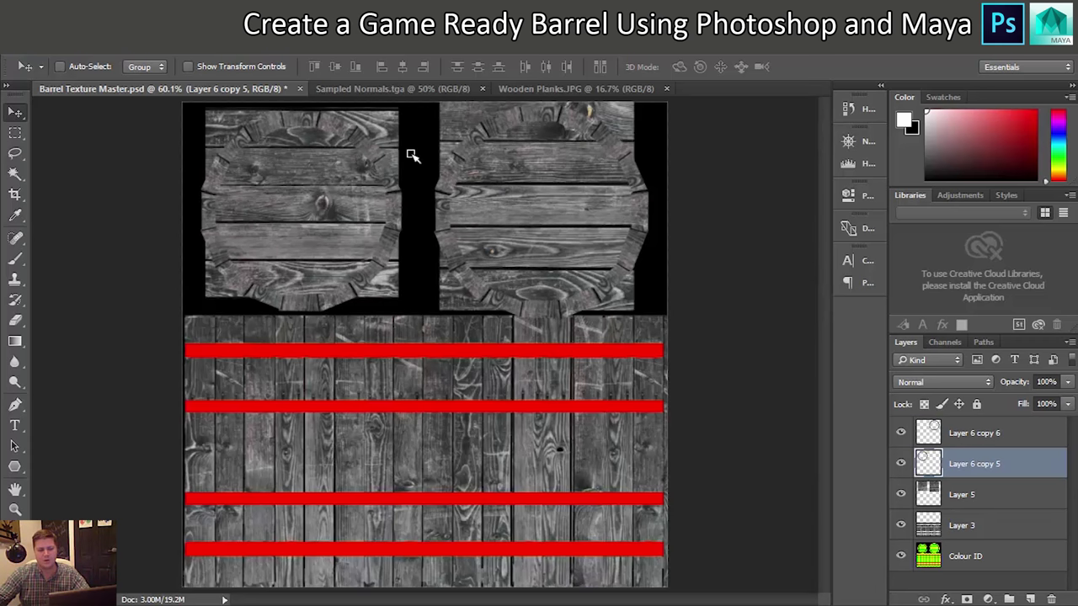
Step: Merge the two ring layers, Layer 5 and Layer 3 into a single layer
left_click(963, 434, "ctrl")
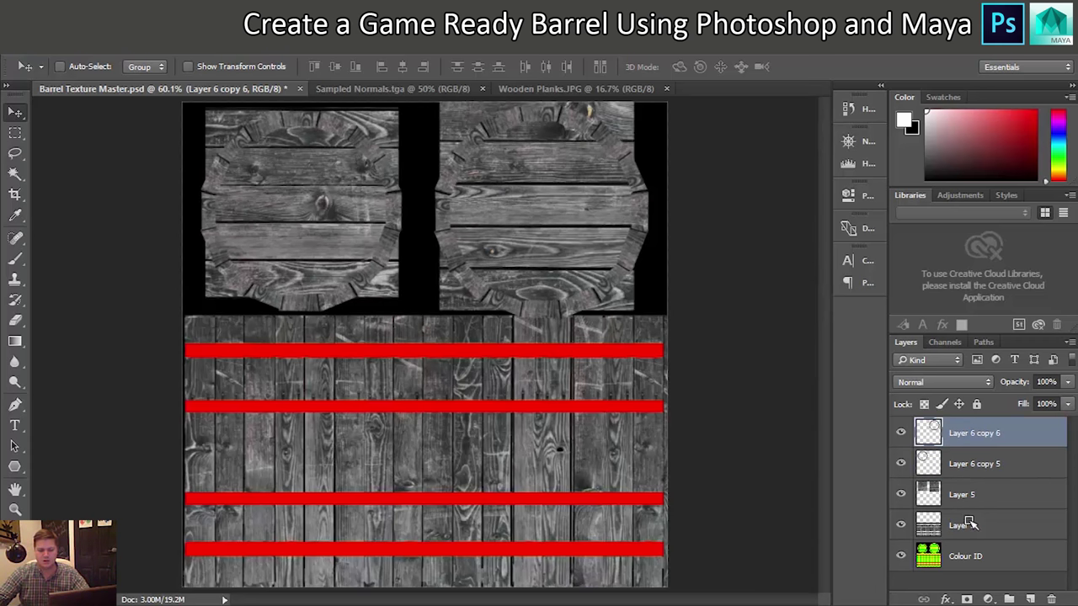
left_click(968, 524, "shift")
right_click(971, 520)
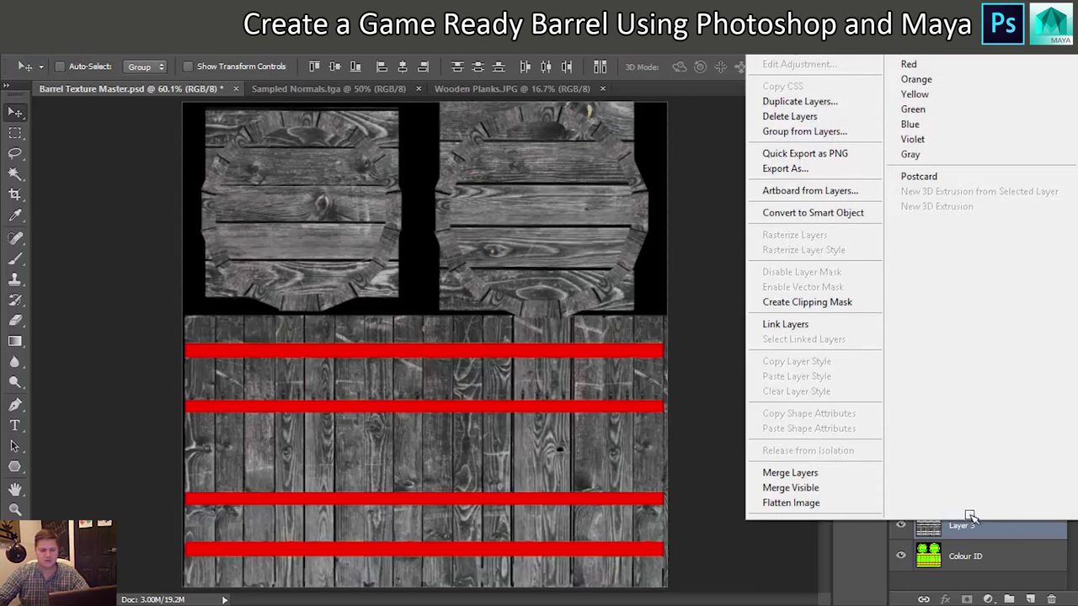
left_click(807, 475)
left_click(902, 434)
left_click(902, 434)
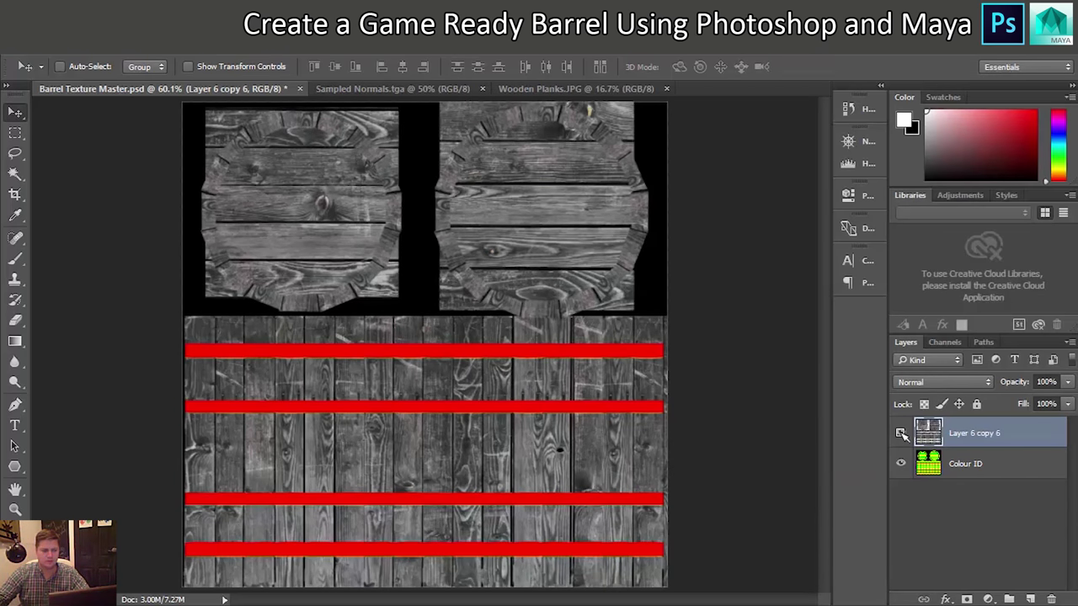
Step: Rename the merged layer to 'Wood Diffuse'
double_click(970, 433)
type("Wood")
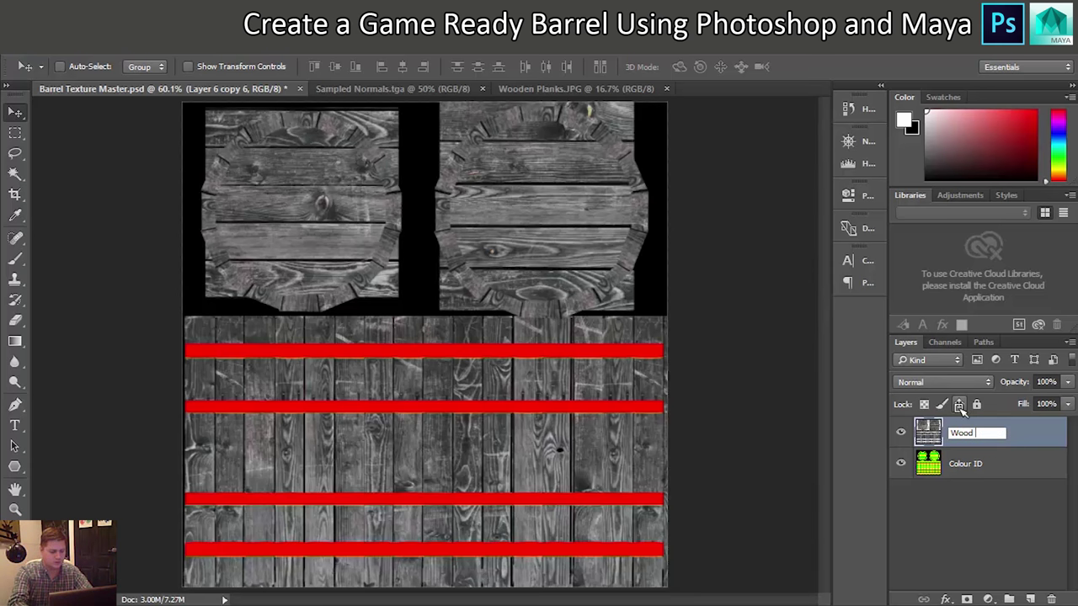
type("e")
key("Return")
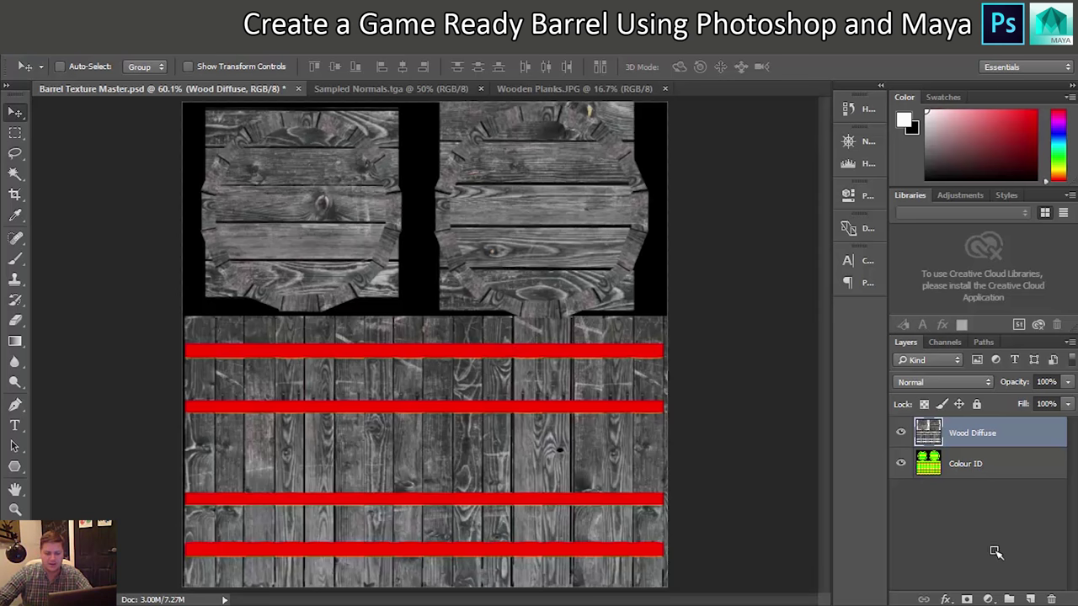
Step: Hide the Wood Diffuse layer and open Metal.JPG
left_click(973, 469)
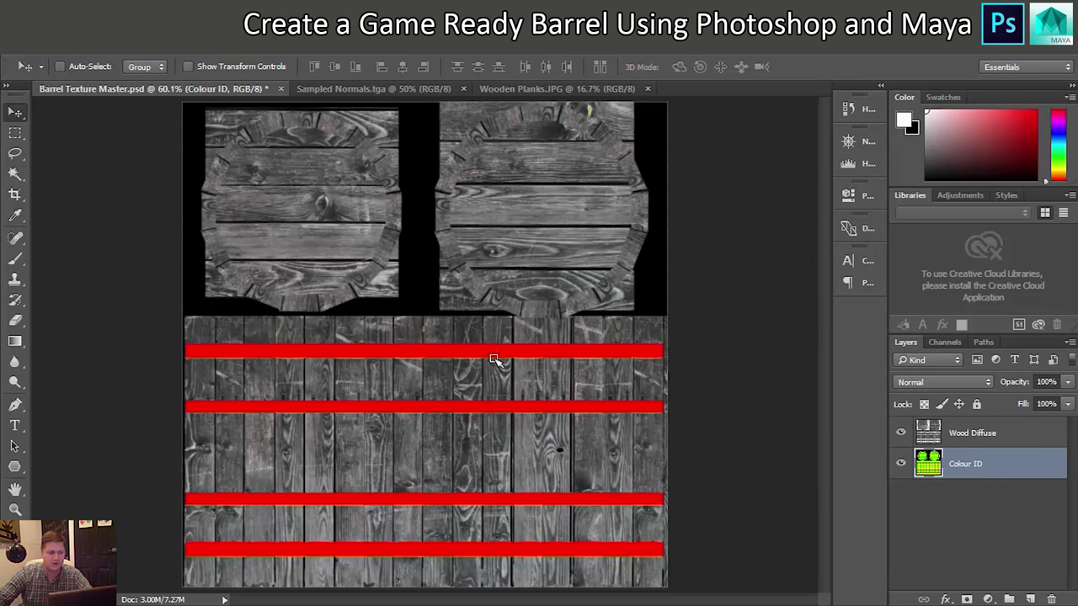
left_click(901, 433)
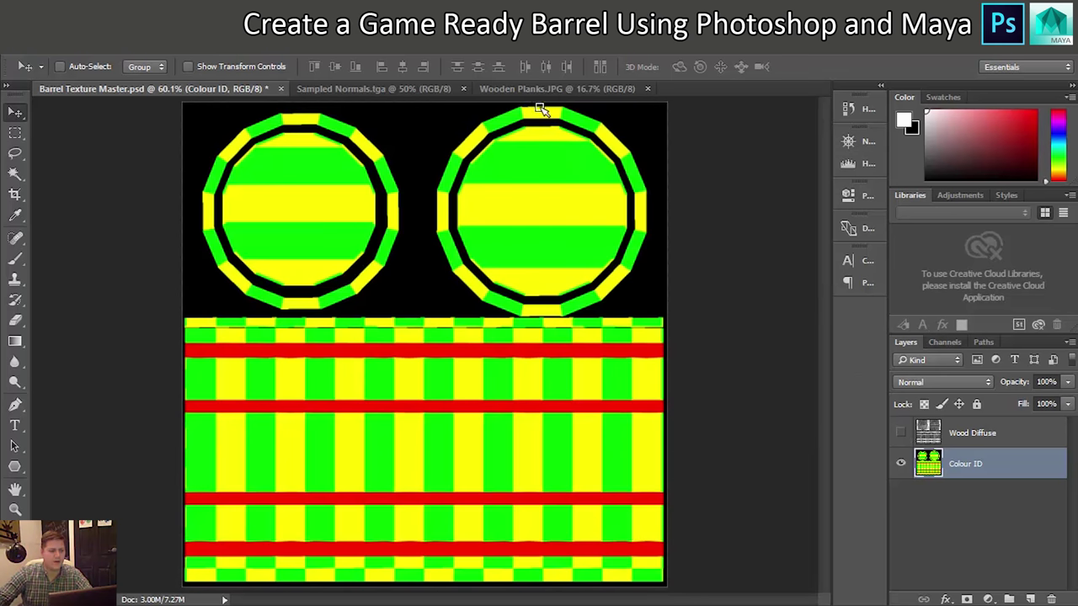
left_click(42, 49)
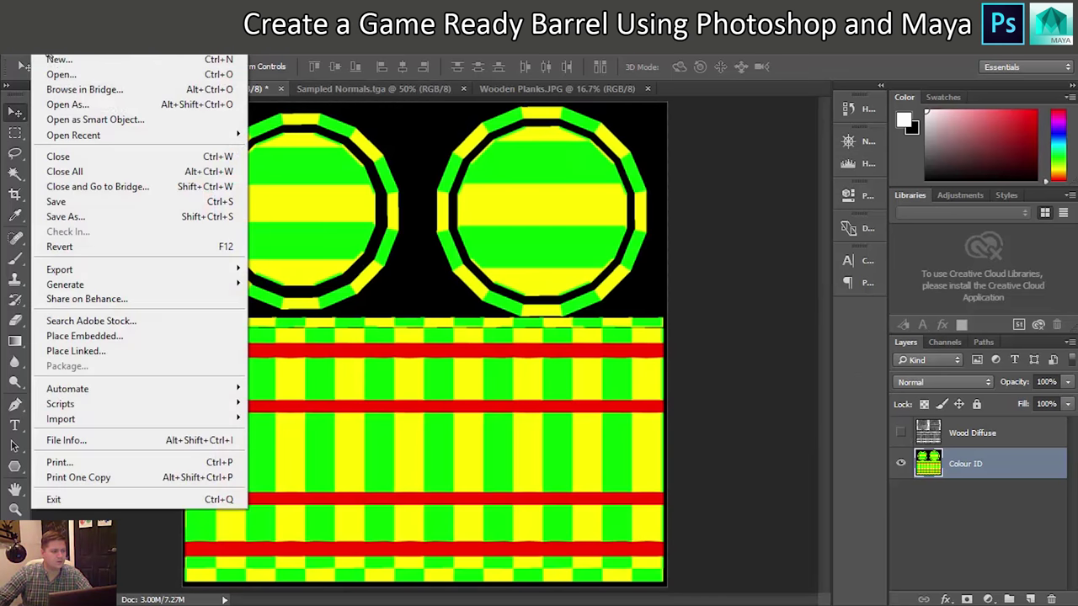
left_click(51, 74)
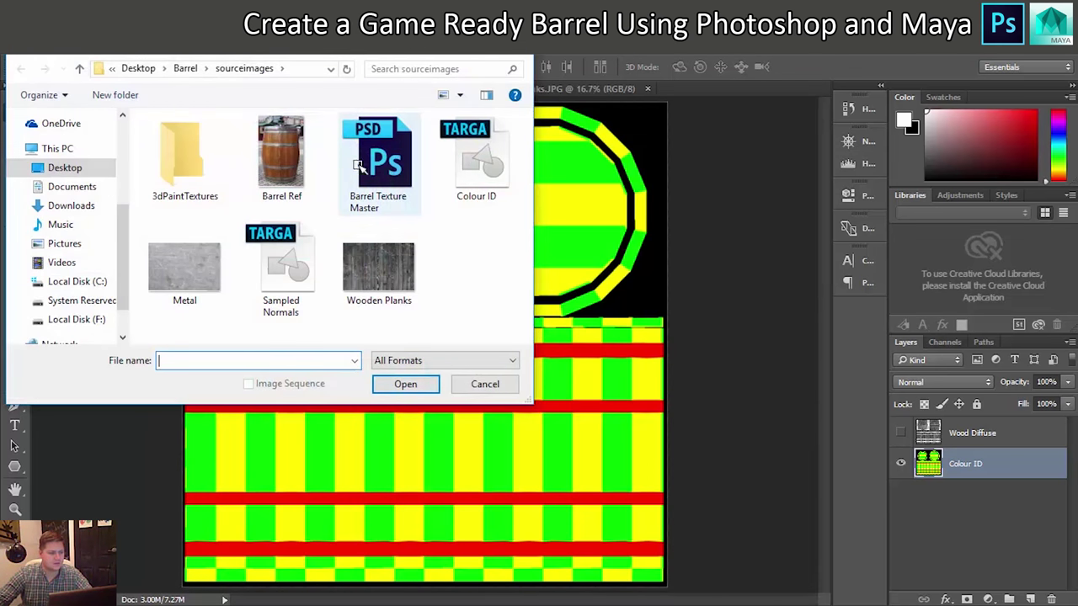
double_click(187, 267)
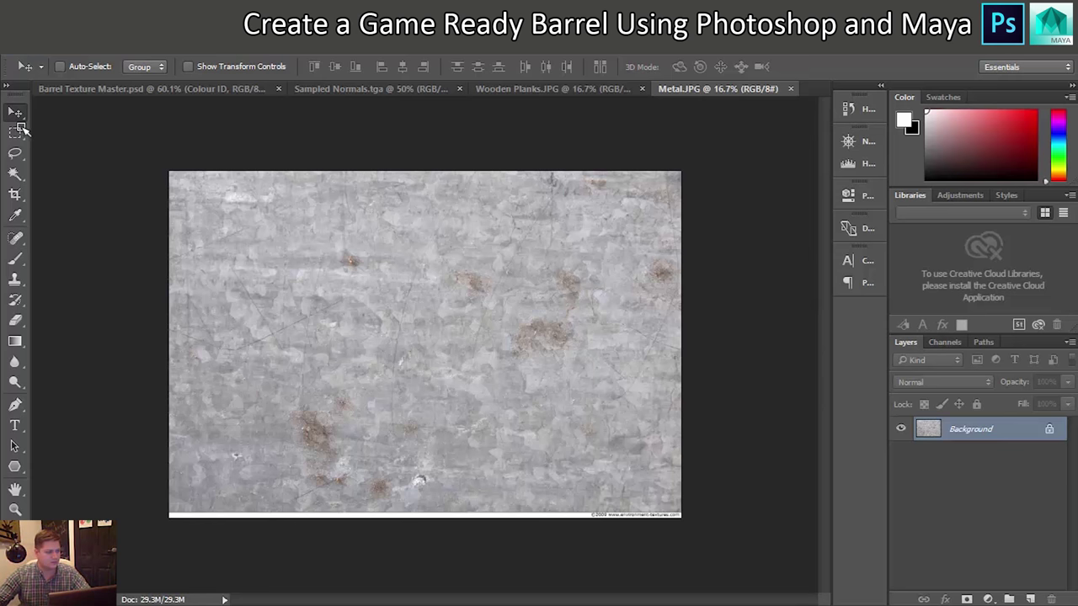
Step: Marquee-select and copy the whole Metal image, then return to Barrel Texture Master
left_click(22, 128)
left_click_drag(167, 171, 755, 513)
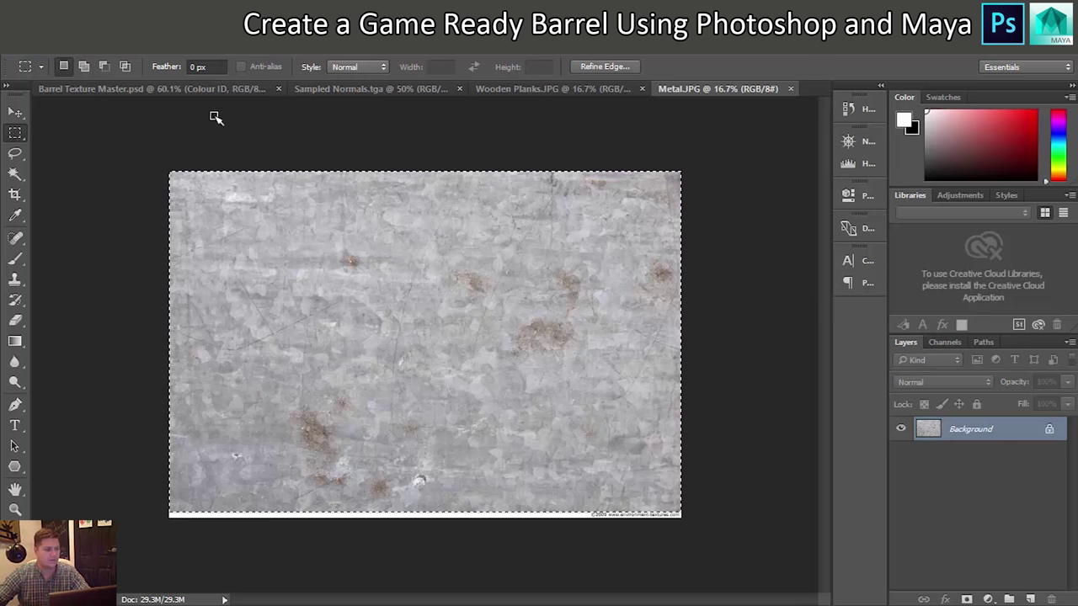
left_click(193, 88)
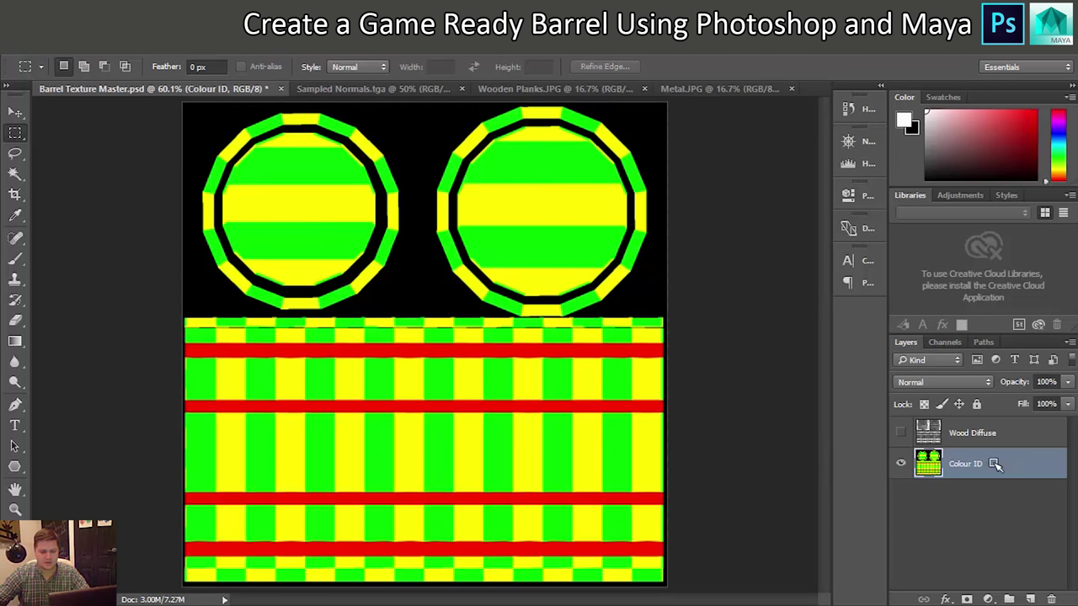
Step: Paste the metal photo as Layer 1 and scale it to about 26% to cover the lower strip
key("ctrl+v")
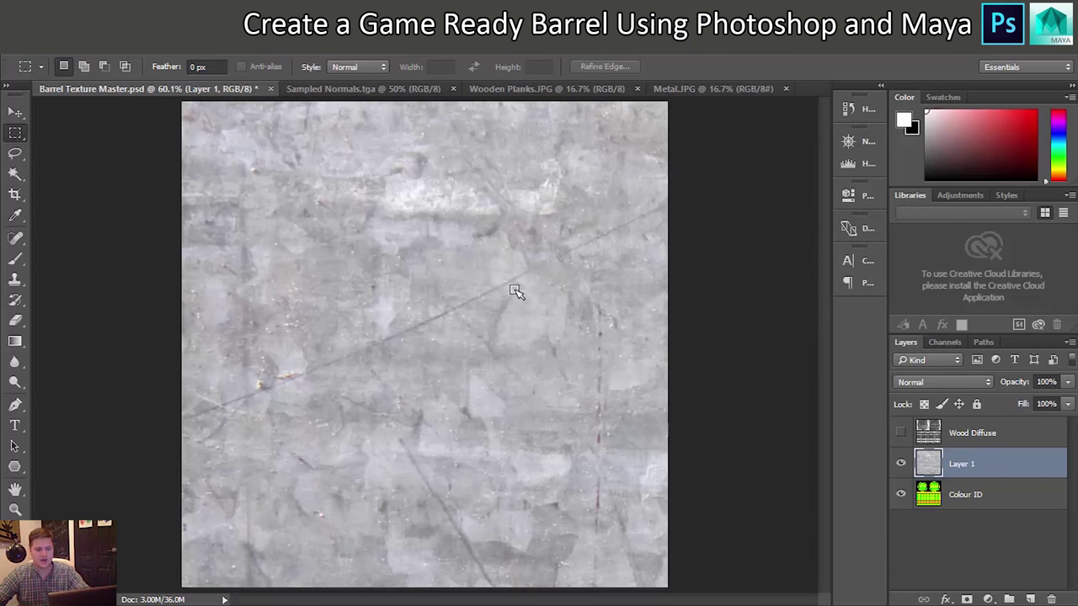
key("ctrl+t")
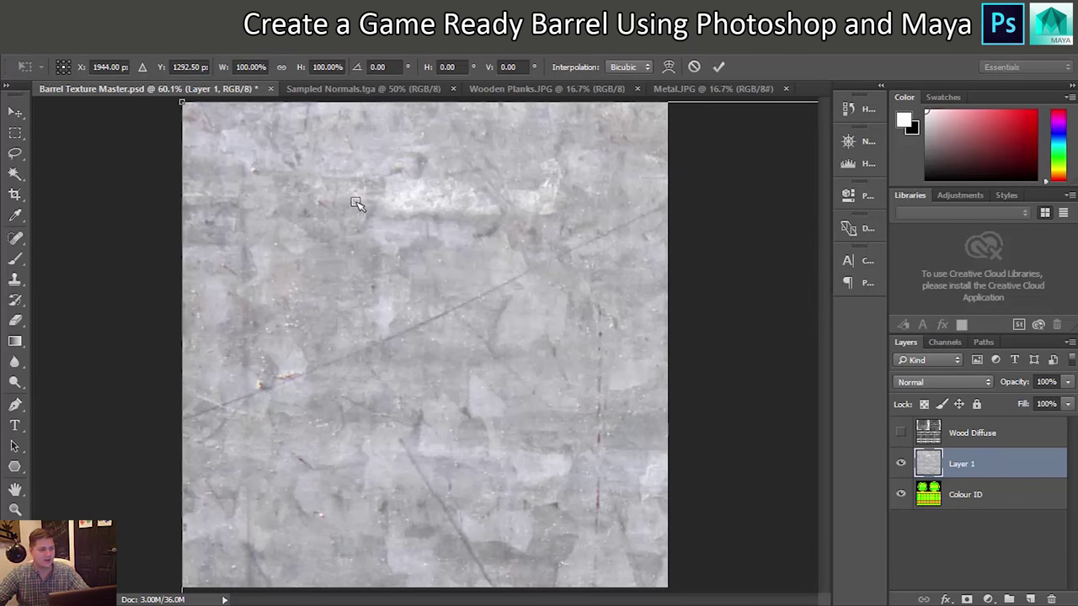
left_click_drag(182, 103, 368, 222)
left_click_drag(452, 279, 298, 370)
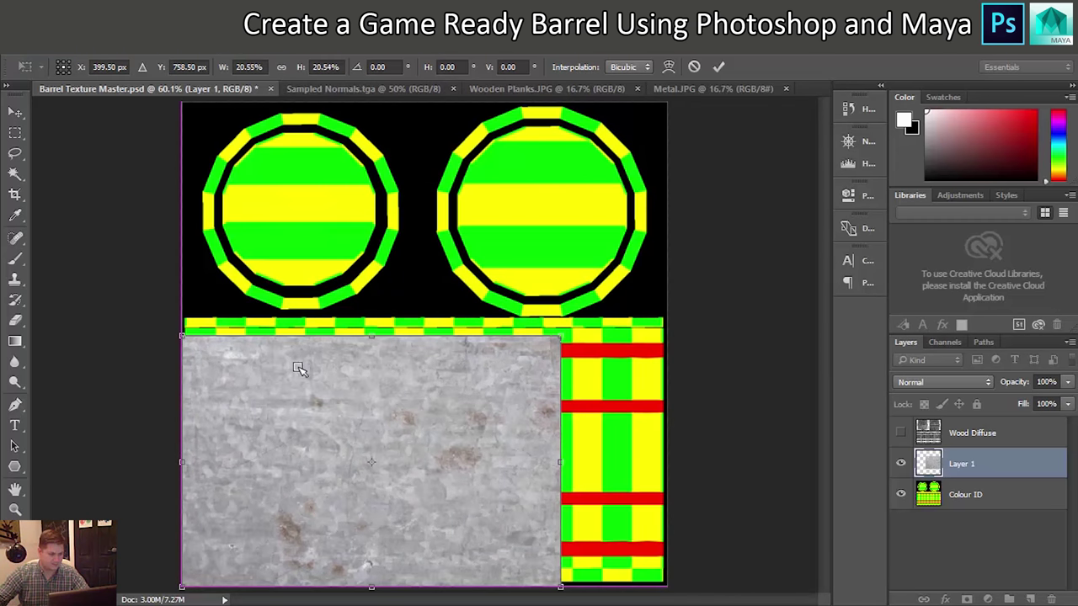
left_click_drag(561, 335, 596, 312)
left_click_drag(600, 452, 637, 452)
left_click_drag(641, 311, 680, 311)
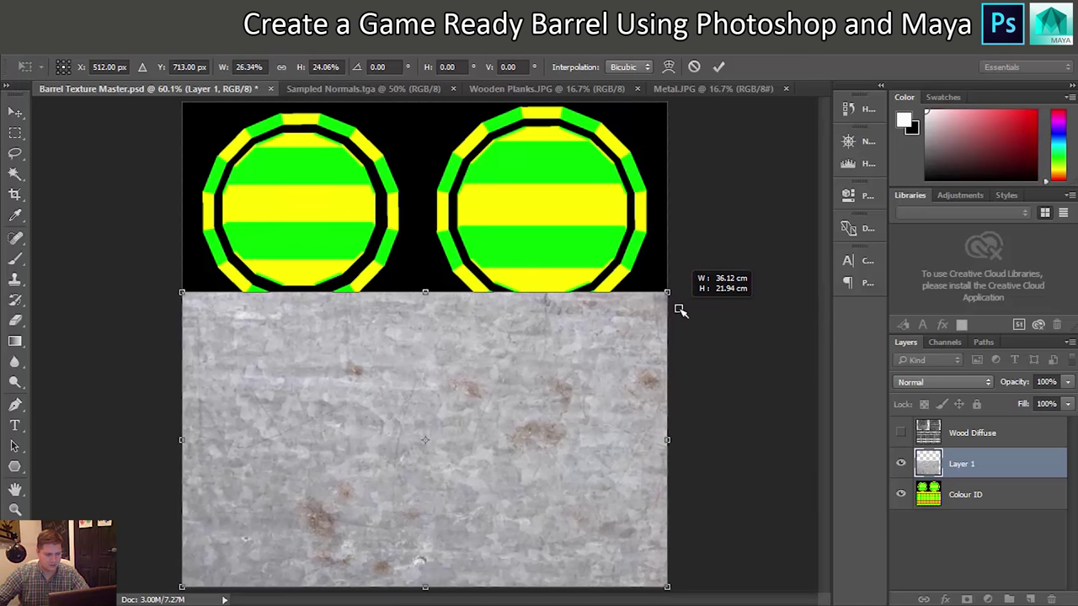
key("Return")
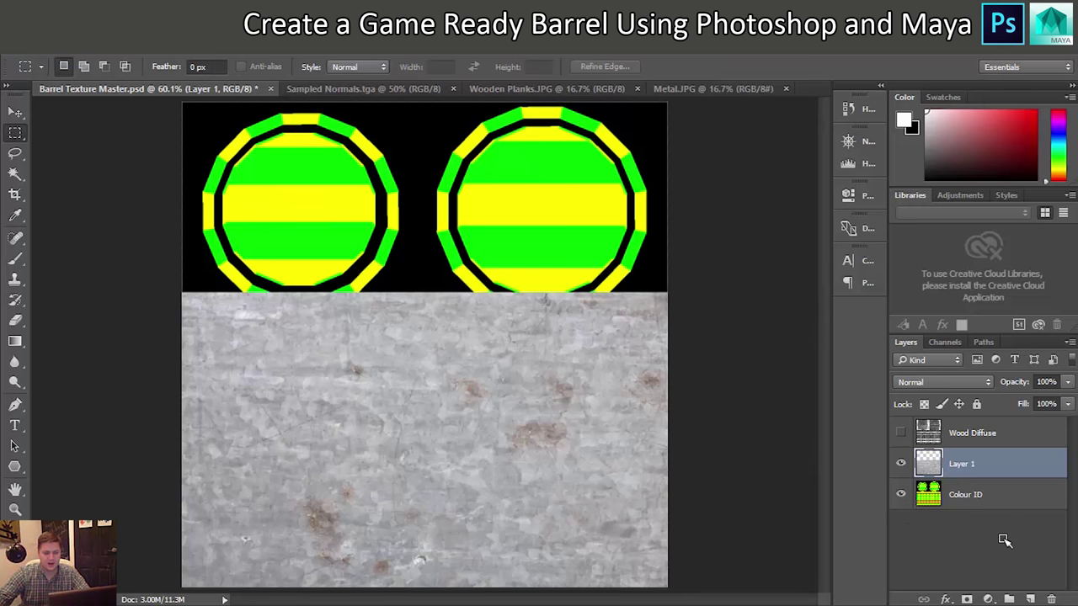
Step: Select all red stripes on Colour ID and mask Layer 1 to them
left_click(977, 499)
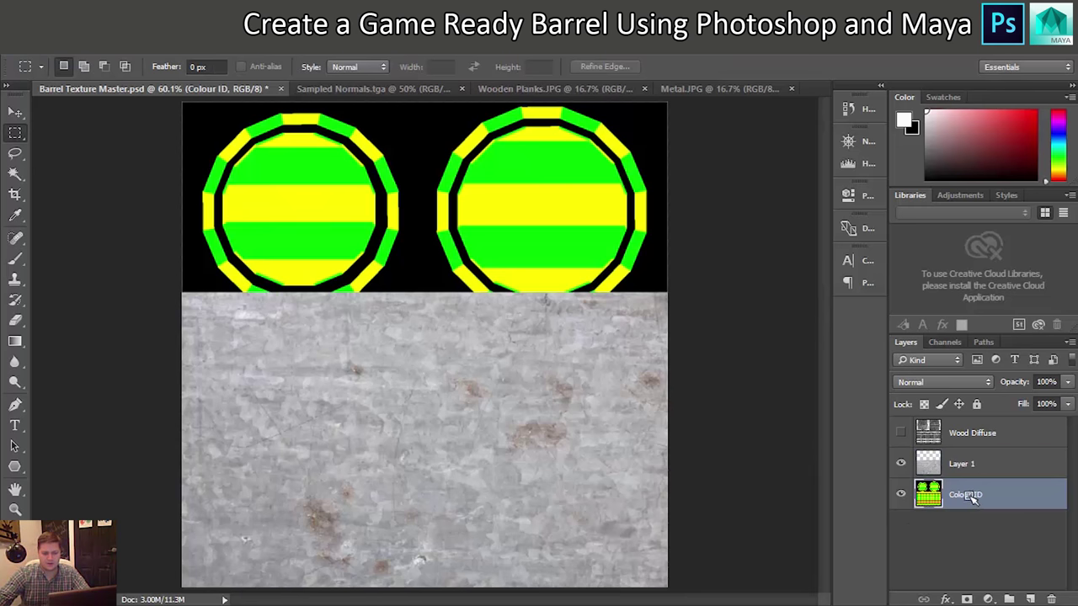
left_click(900, 463)
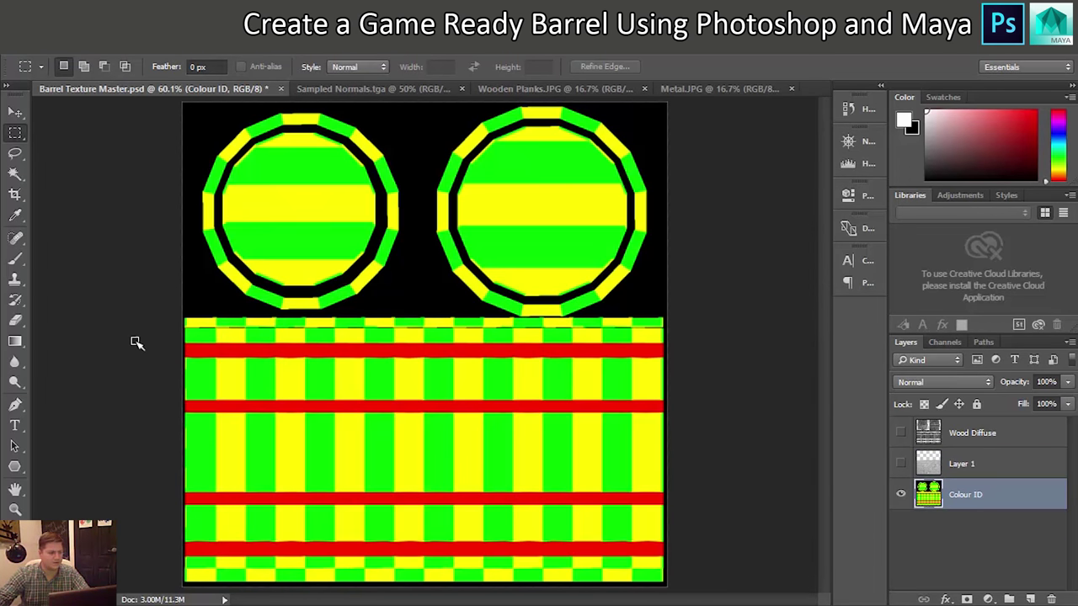
left_click(15, 173)
left_click(300, 354)
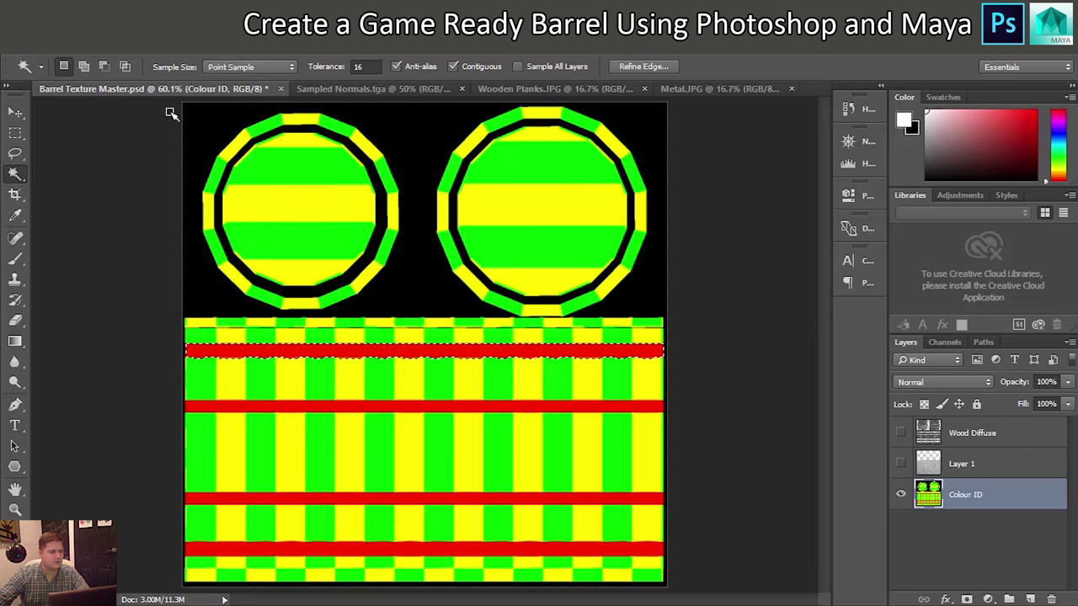
left_click(172, 46)
key("Escape")
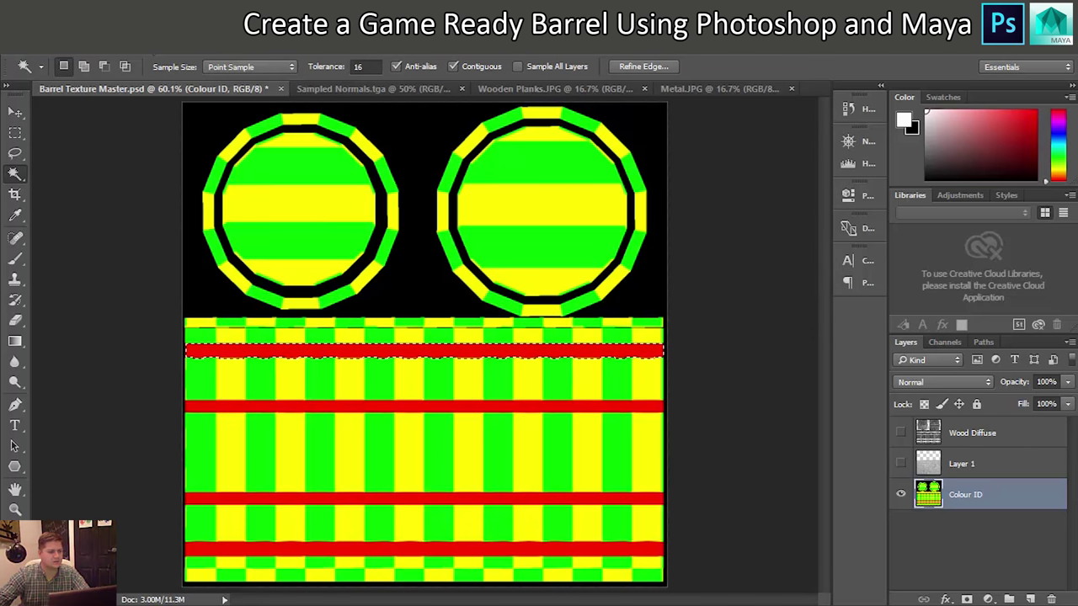
left_click(241, 52)
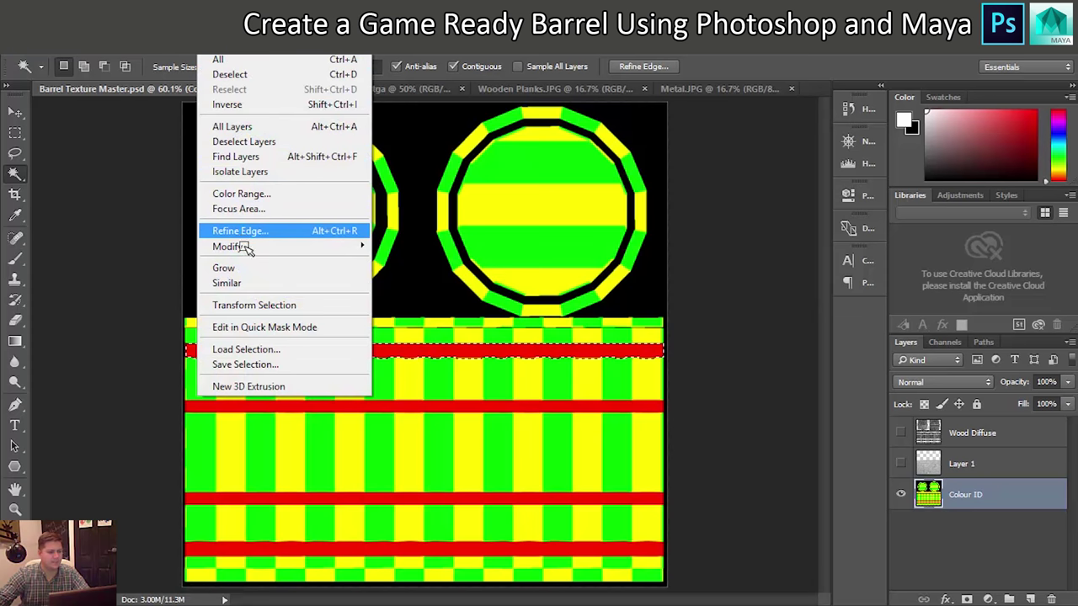
left_click(251, 283)
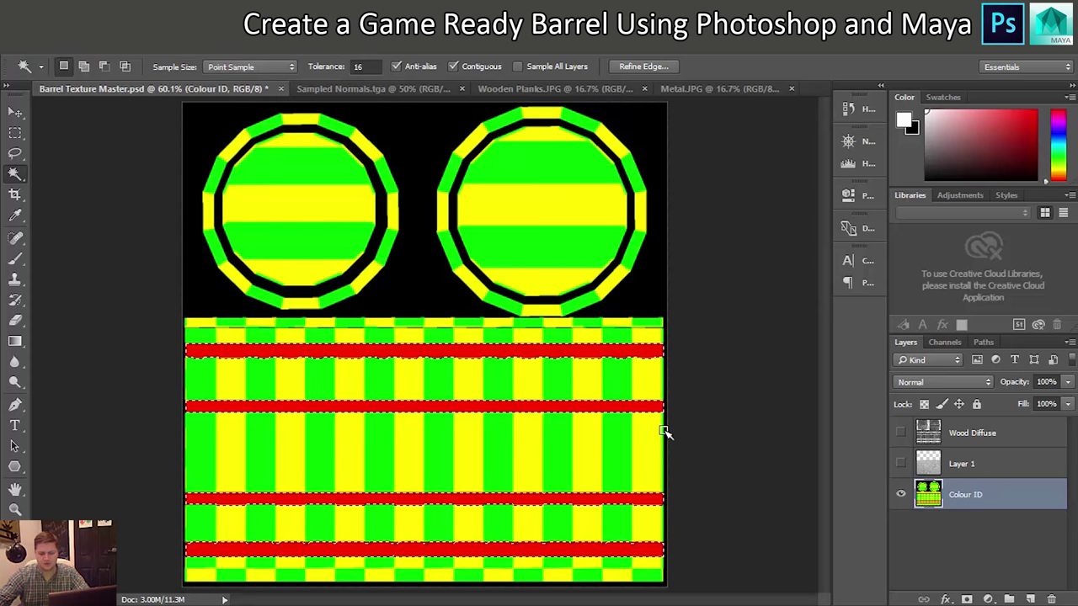
left_click(900, 464)
left_click(933, 464)
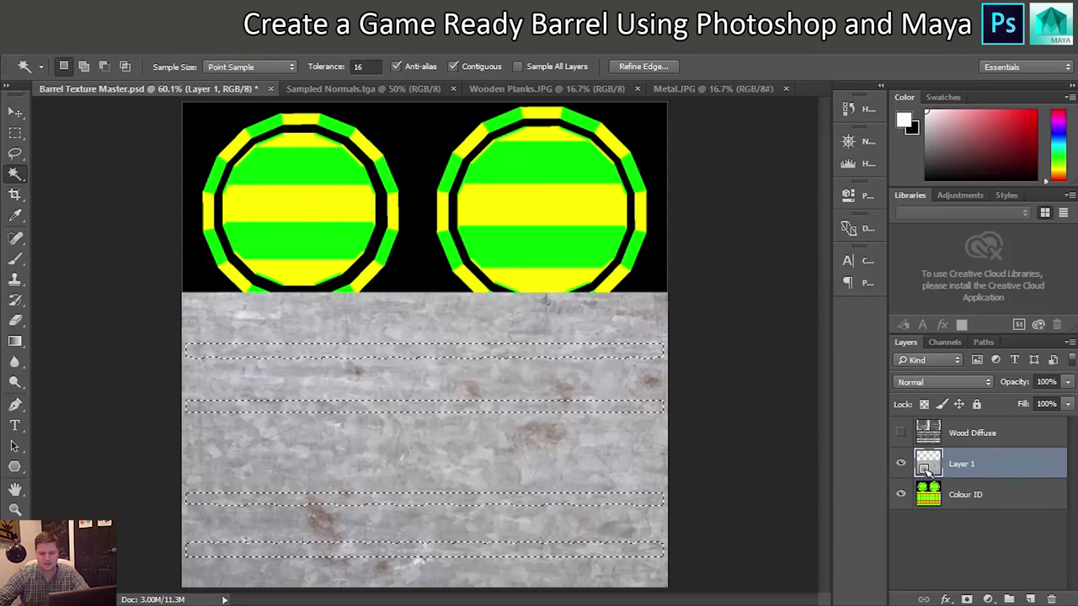
left_click(967, 599)
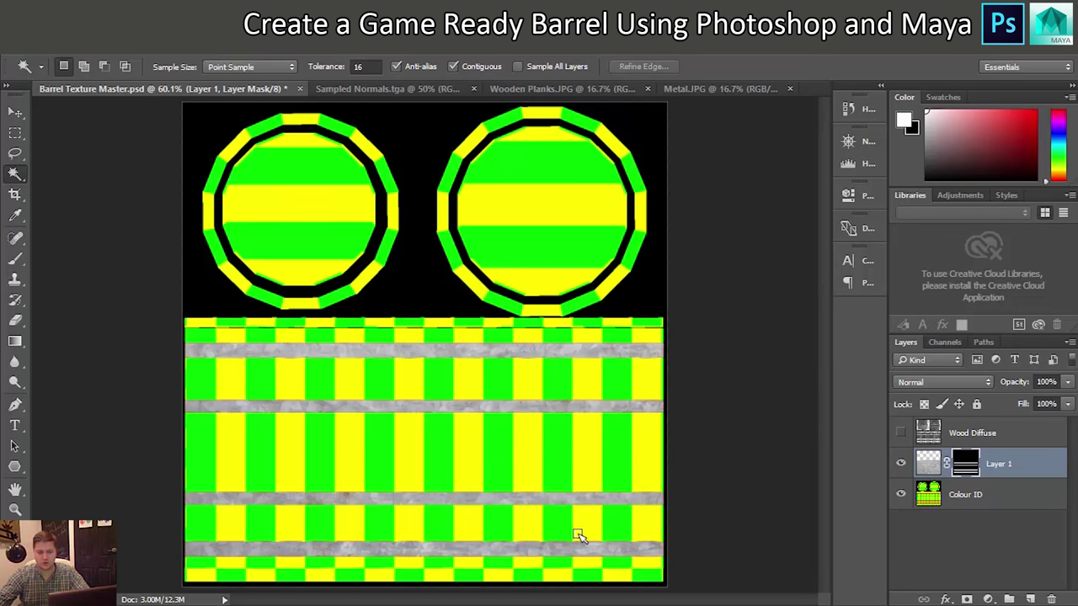
Step: Rename Layer 1 to 'Metal Diffuse' and show Wood Diffuse again
double_click(1002, 465)
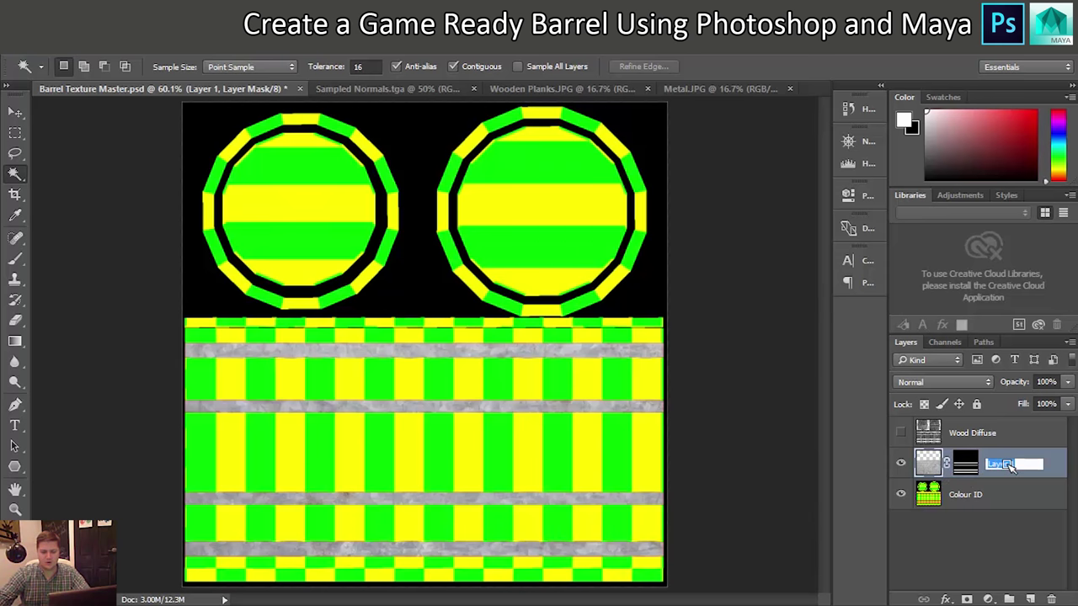
type("Met")
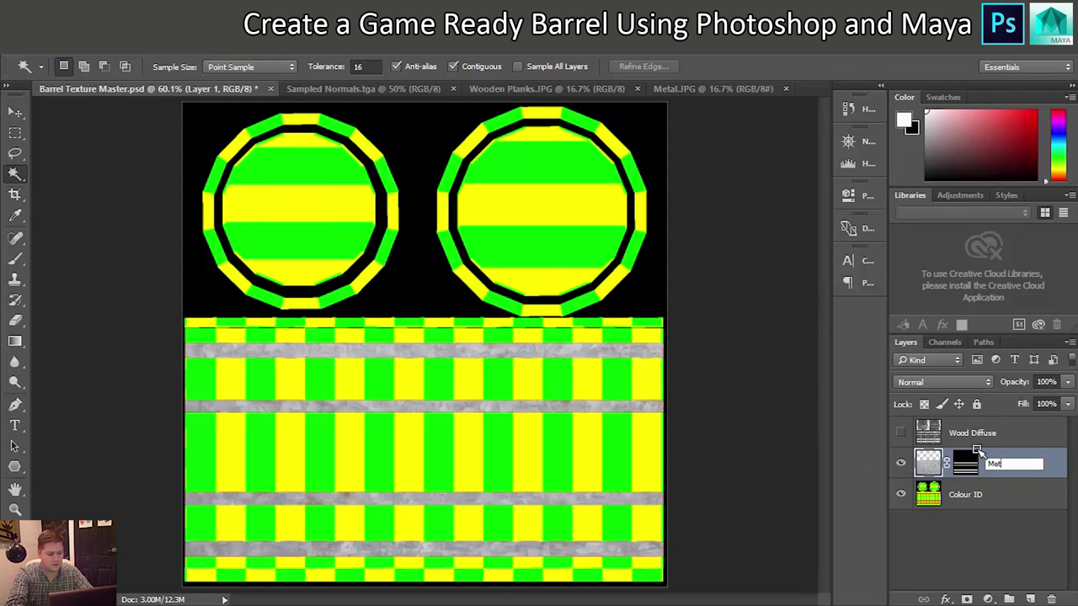
type("al Diffuse")
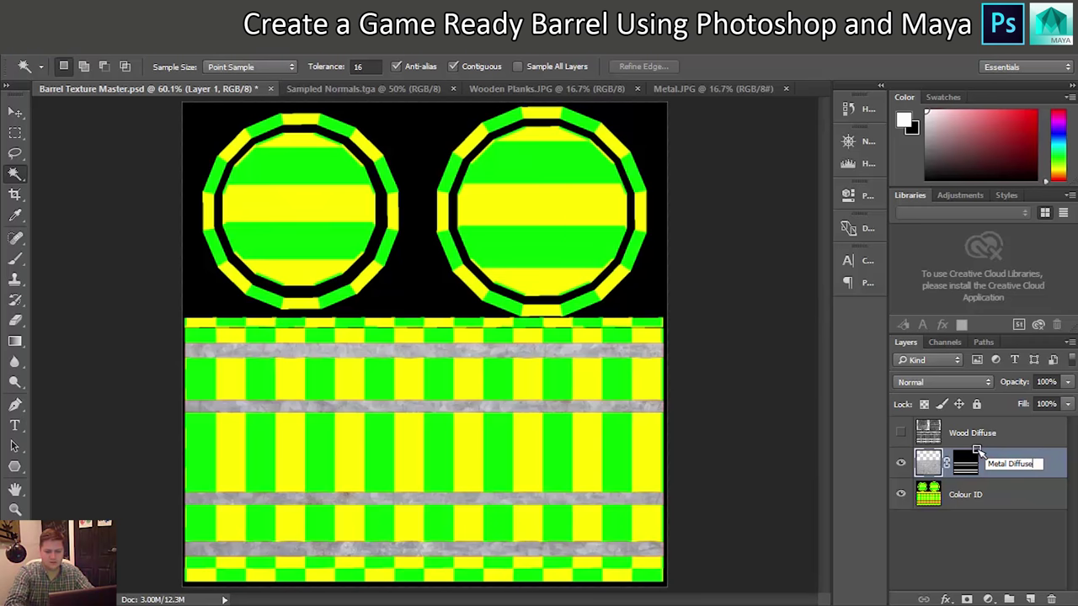
key("Return")
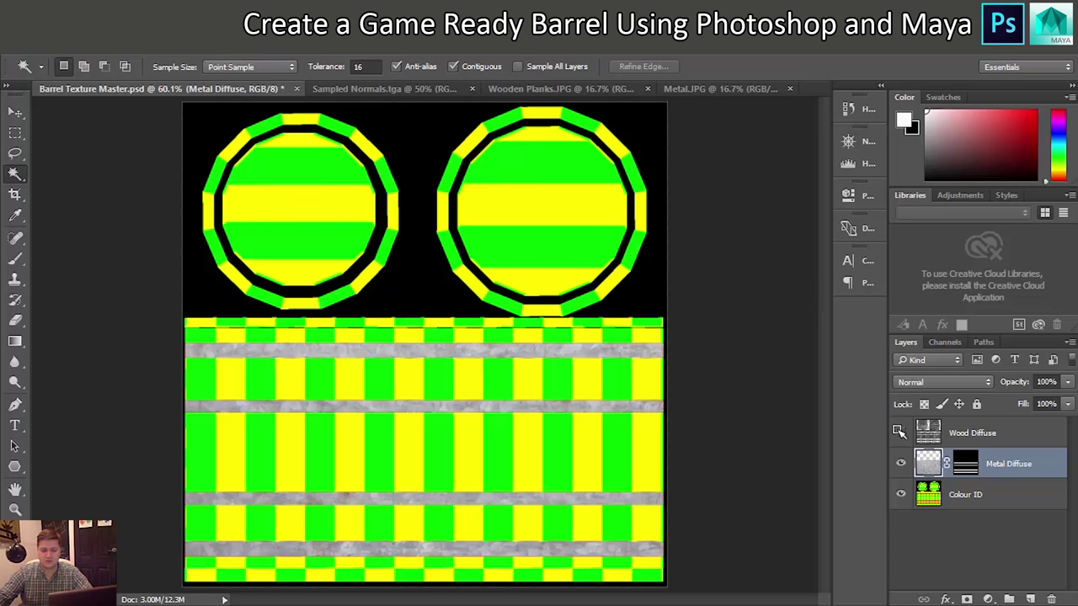
left_click(900, 433)
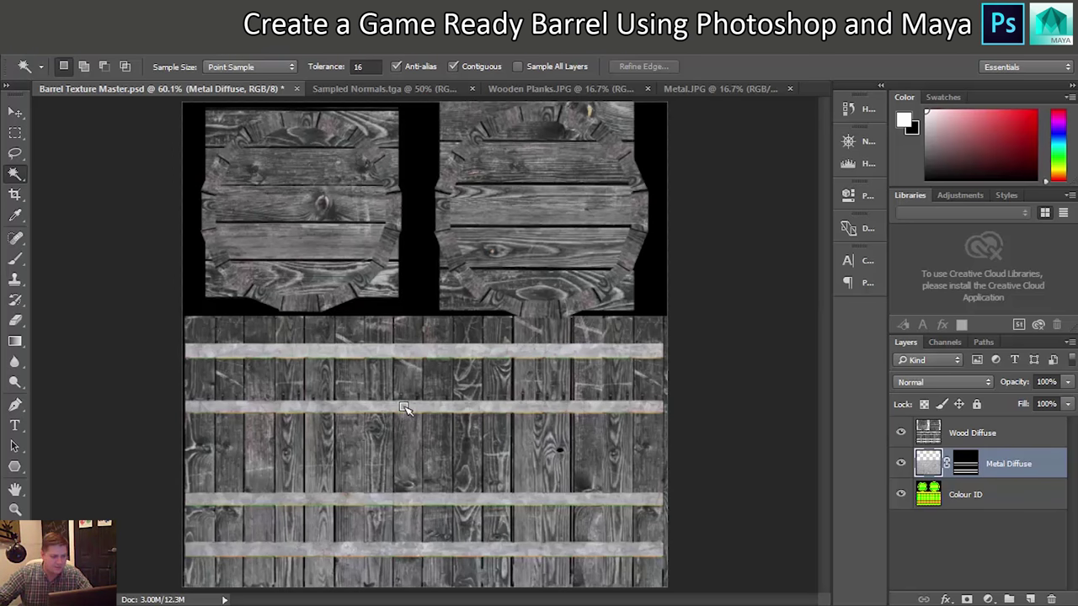
Step: Disable and then delete the Metal Diffuse layer mask, leaving Colour ID active
scroll(414, 405, "up", 8)
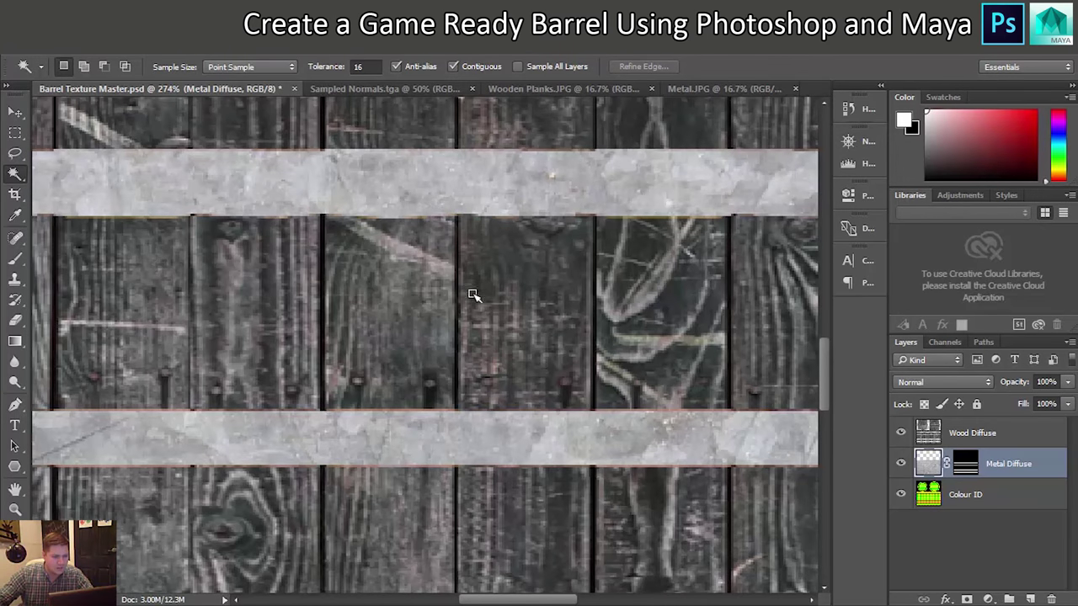
scroll(524, 233, "down", 8)
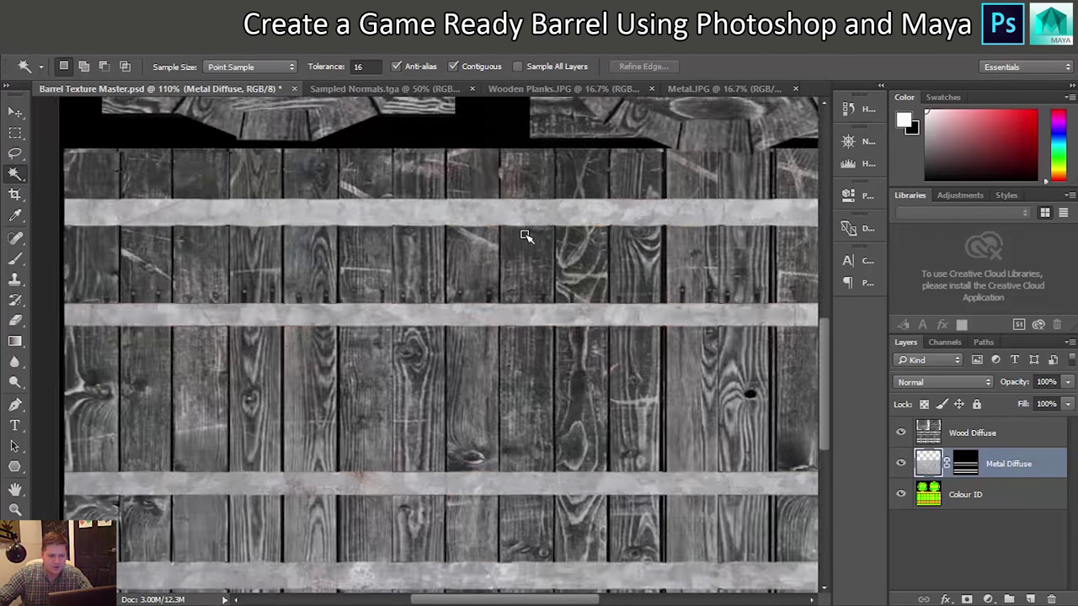
scroll(524, 238, "down", 1)
scroll(573, 274, "up", 2)
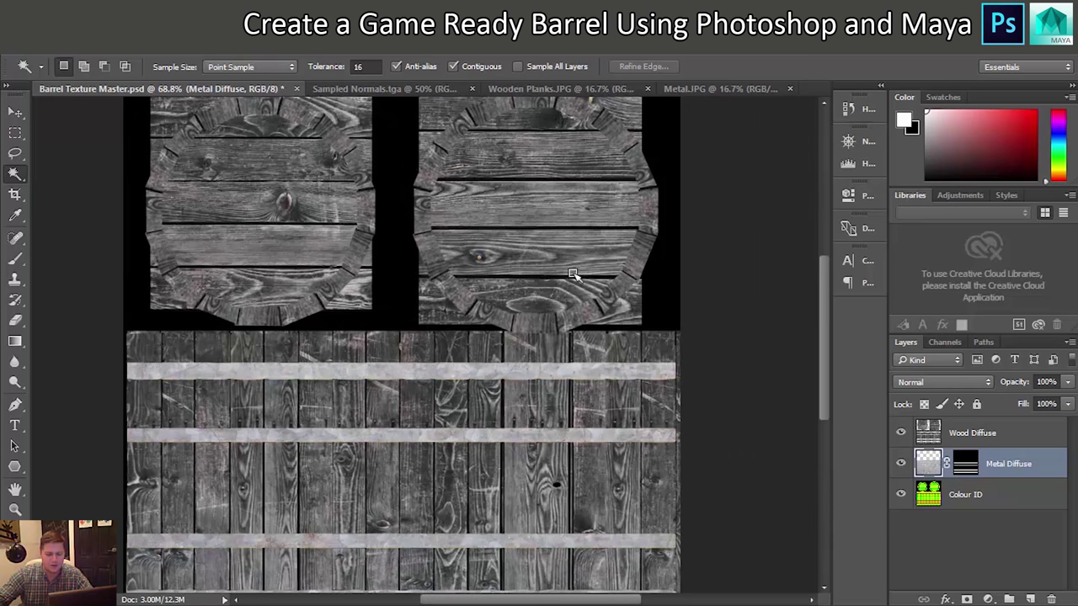
right_click(967, 464)
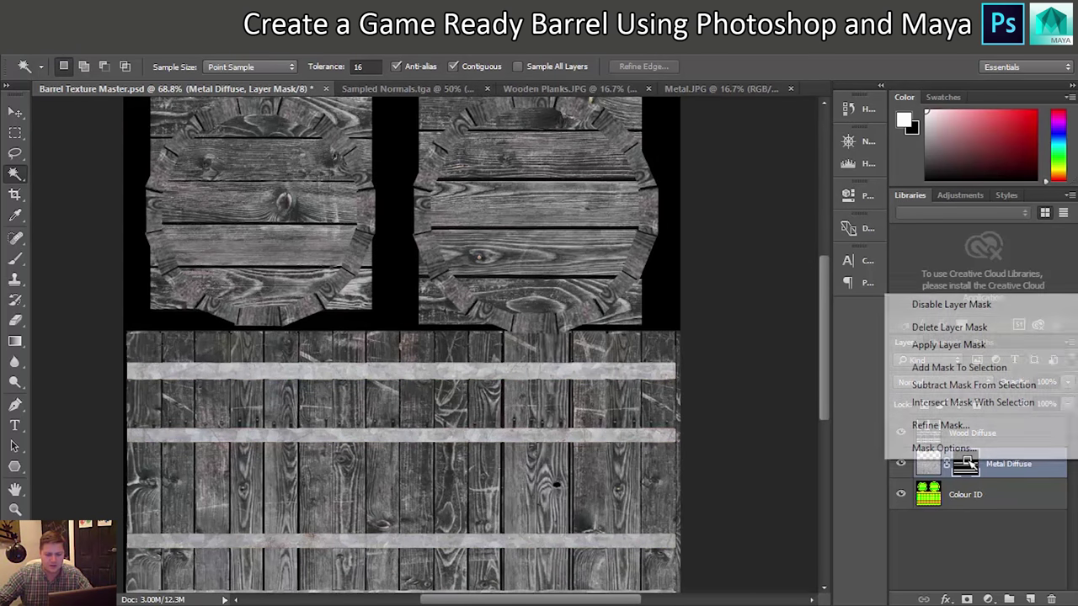
left_click(950, 305)
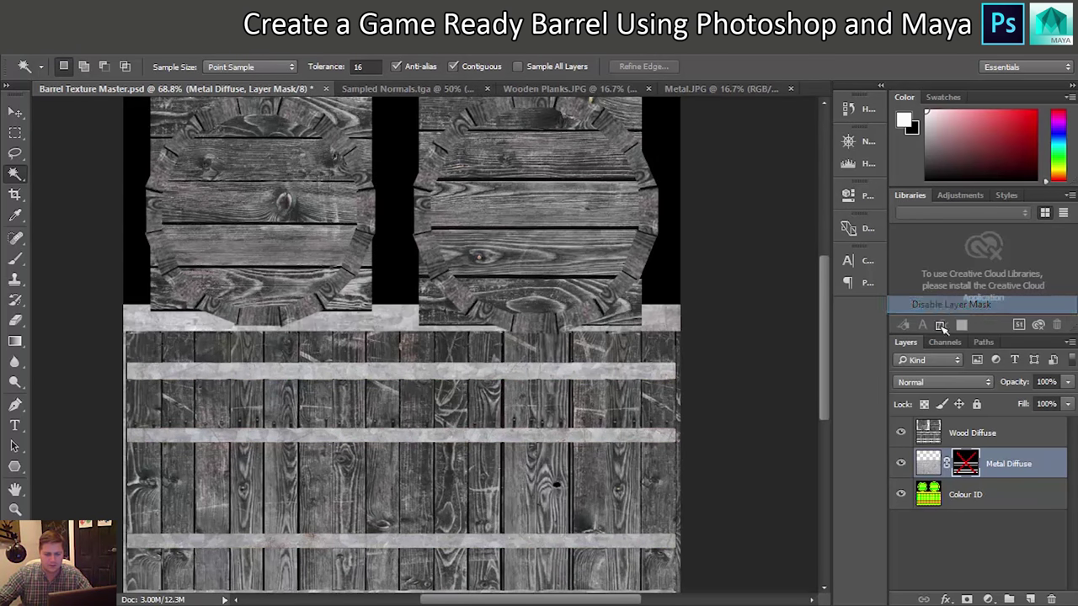
right_click(964, 464)
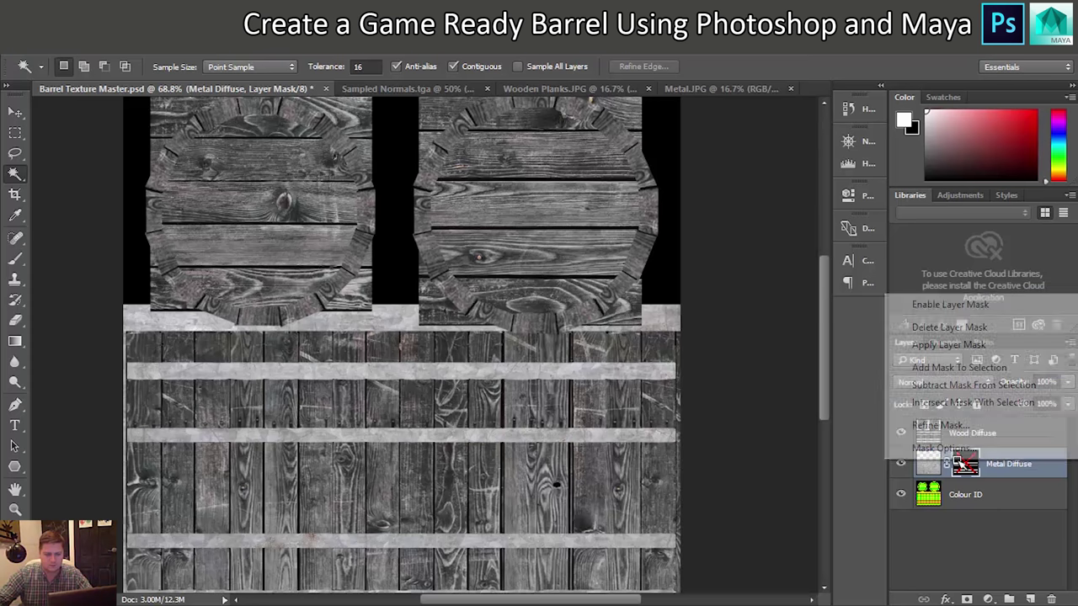
left_click(973, 327)
left_click(969, 497)
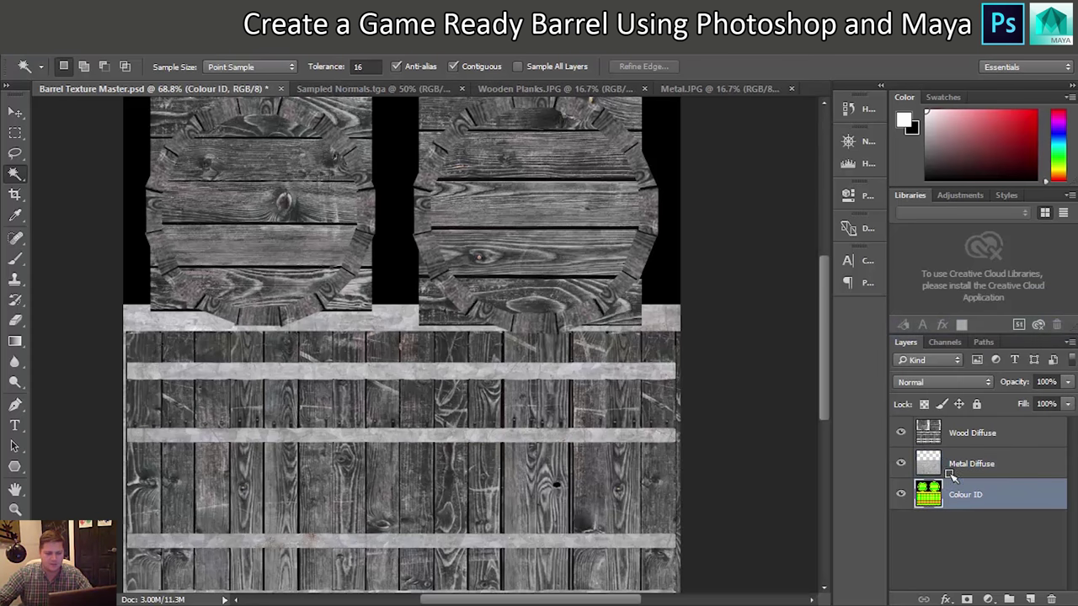
Step: Hide Metal Diffuse and select all red bands on Colour ID, slightly expanded
left_click(900, 463)
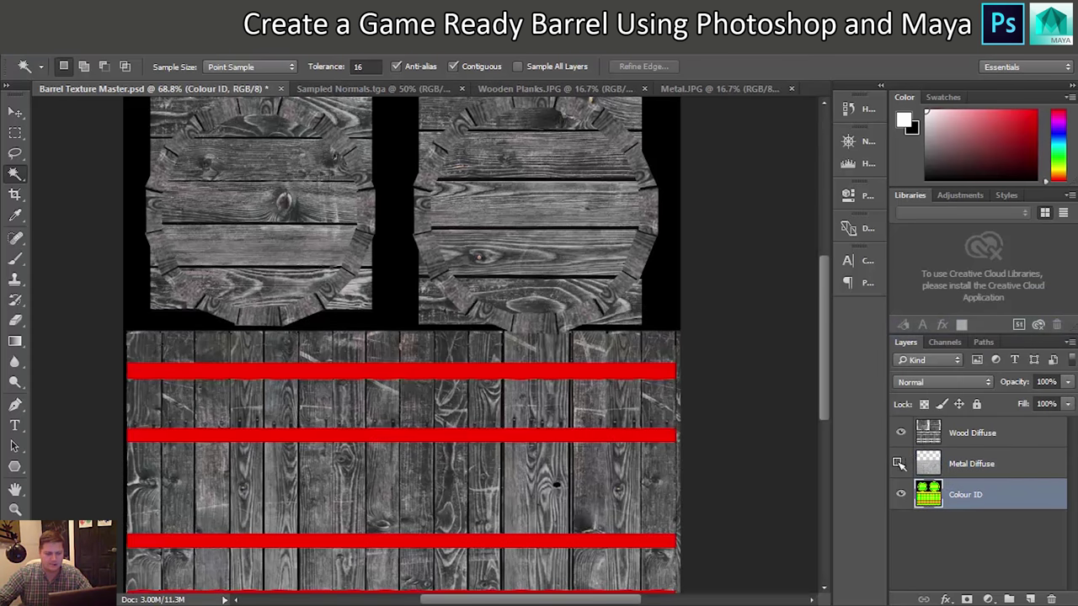
left_click(436, 375)
left_click(211, 47)
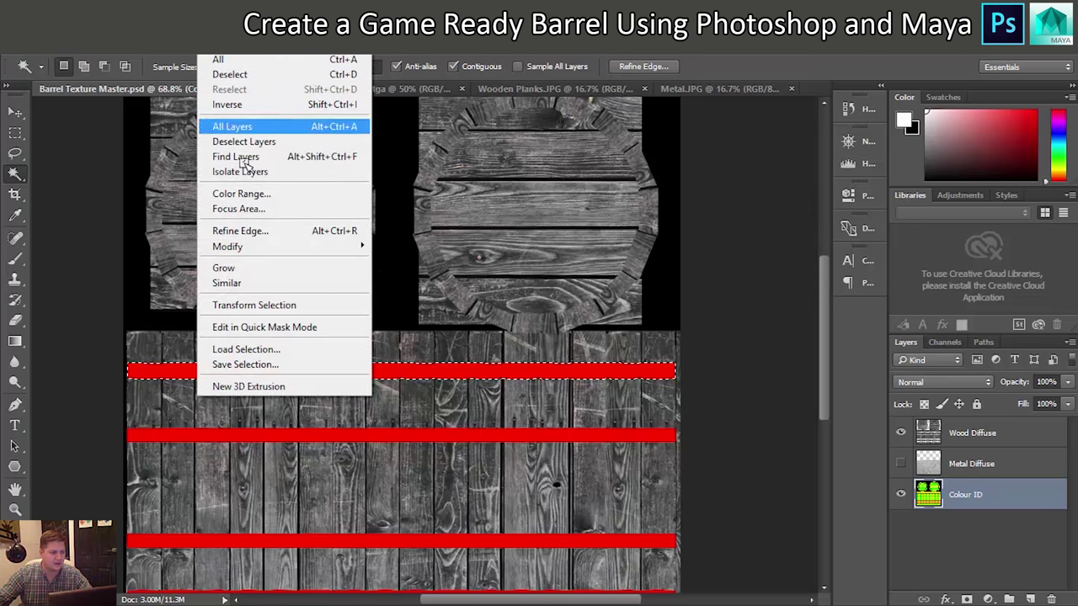
left_click(264, 283)
left_click(210, 46)
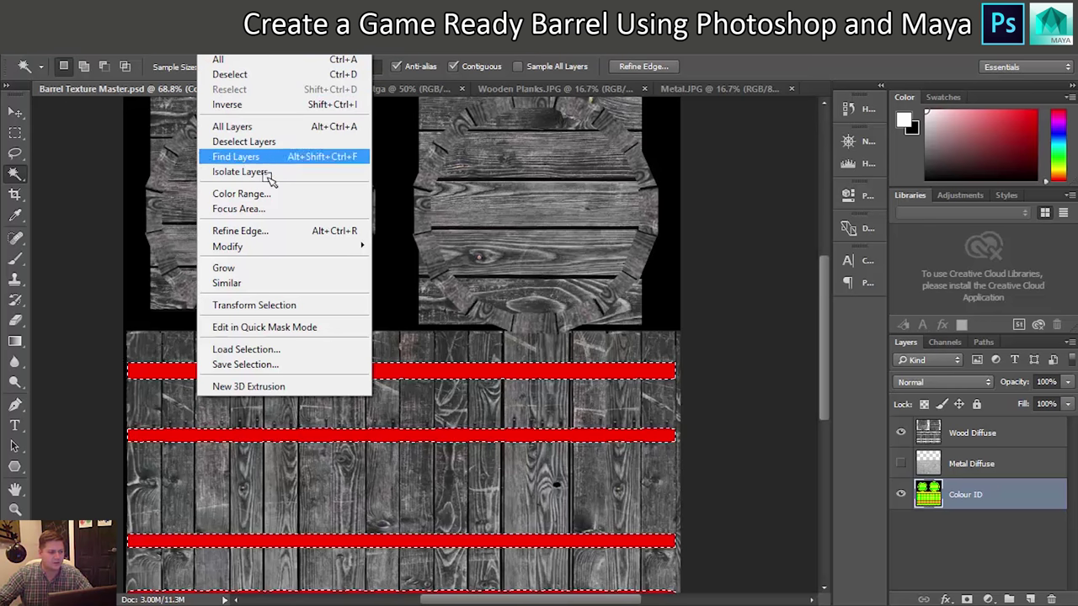
mouse_move(303, 243)
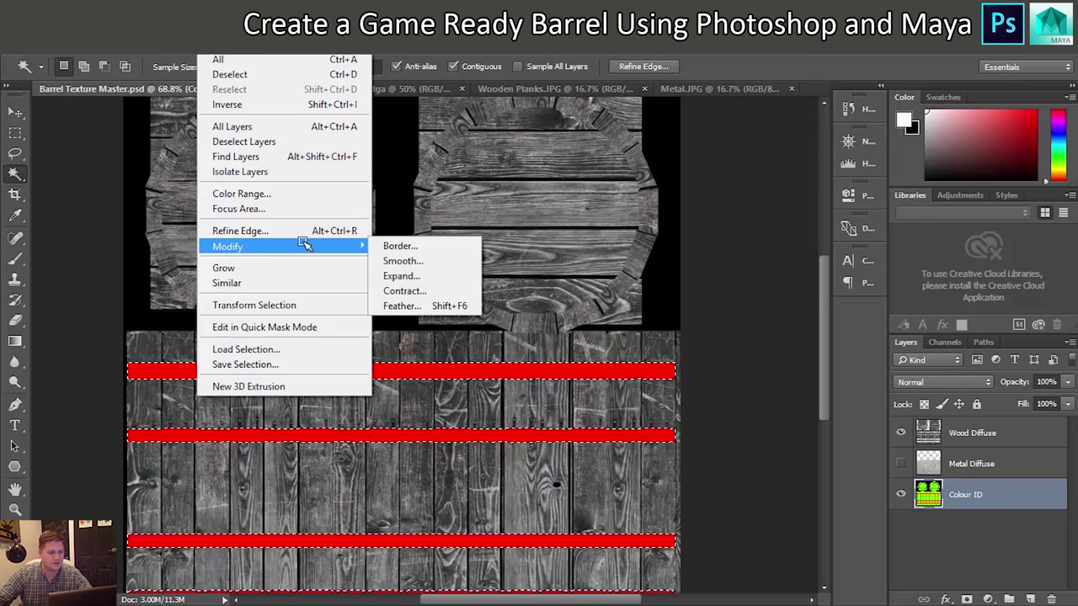
left_click(430, 277)
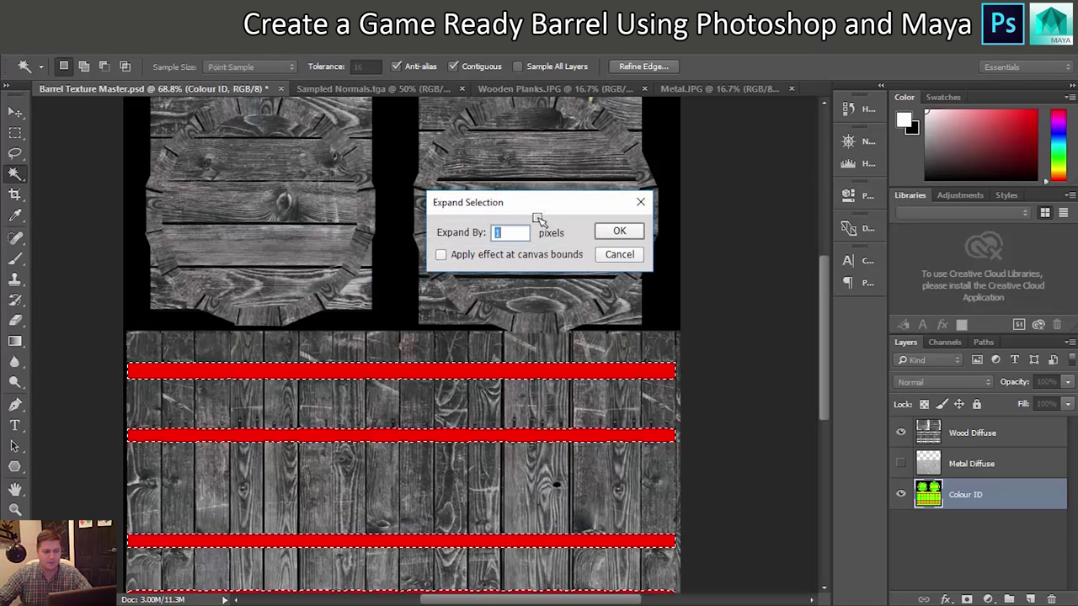
left_click(616, 232)
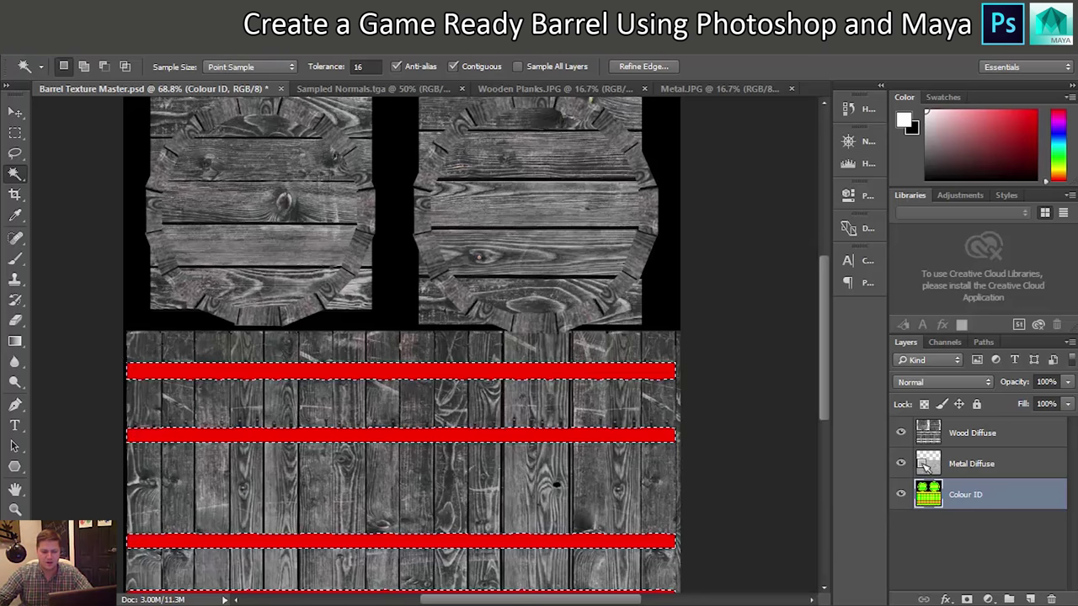
Step: Show Metal Diffuse and give it a layer mask from the band selection
left_click(901, 462)
left_click(985, 469)
left_click(967, 599)
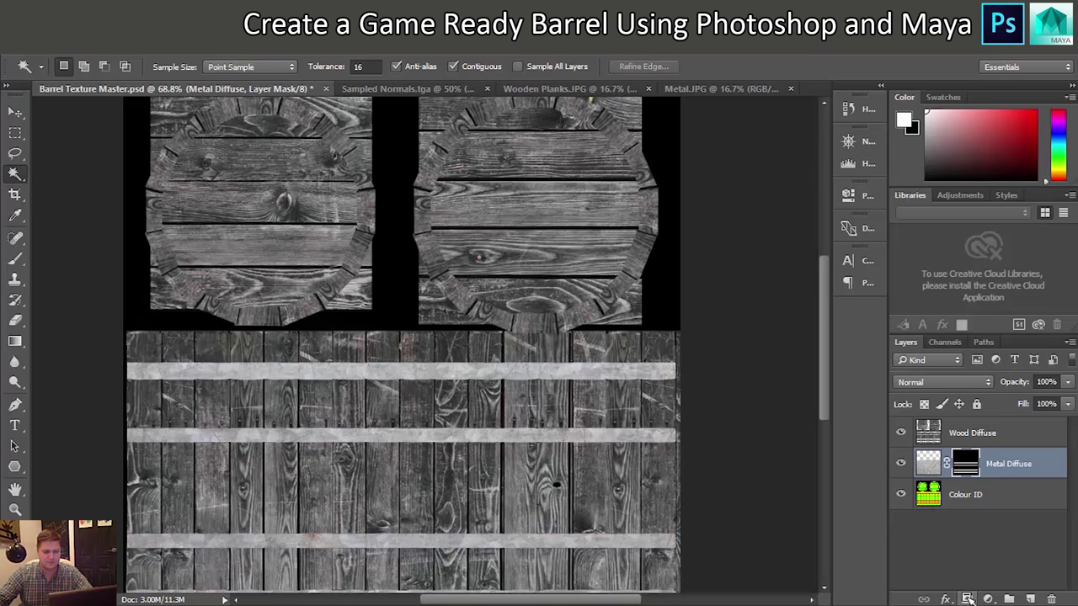
scroll(770, 397, "down", 3)
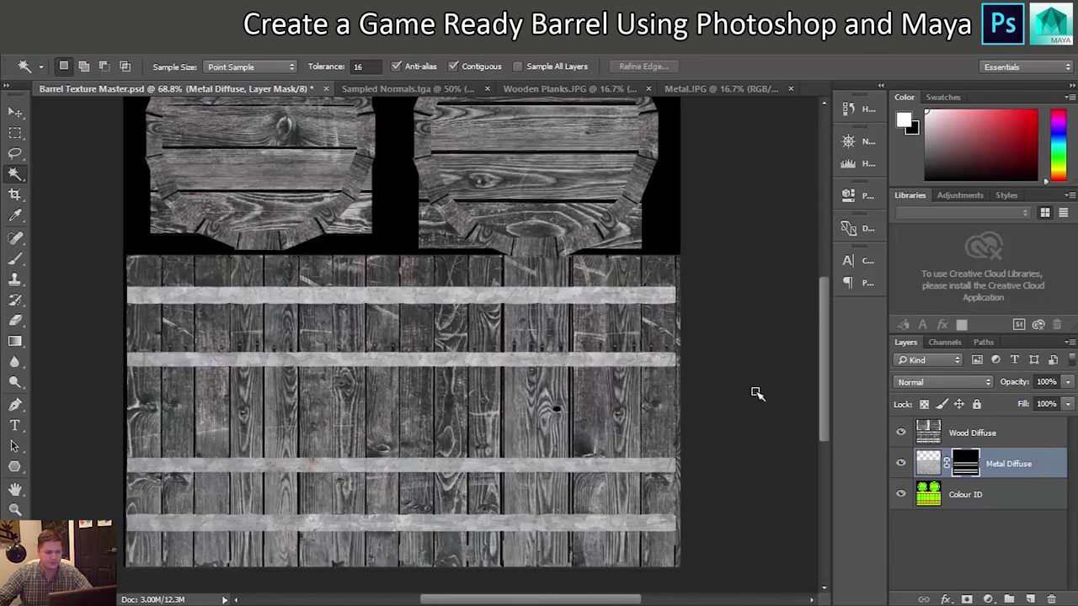
scroll(754, 393, "down", 2)
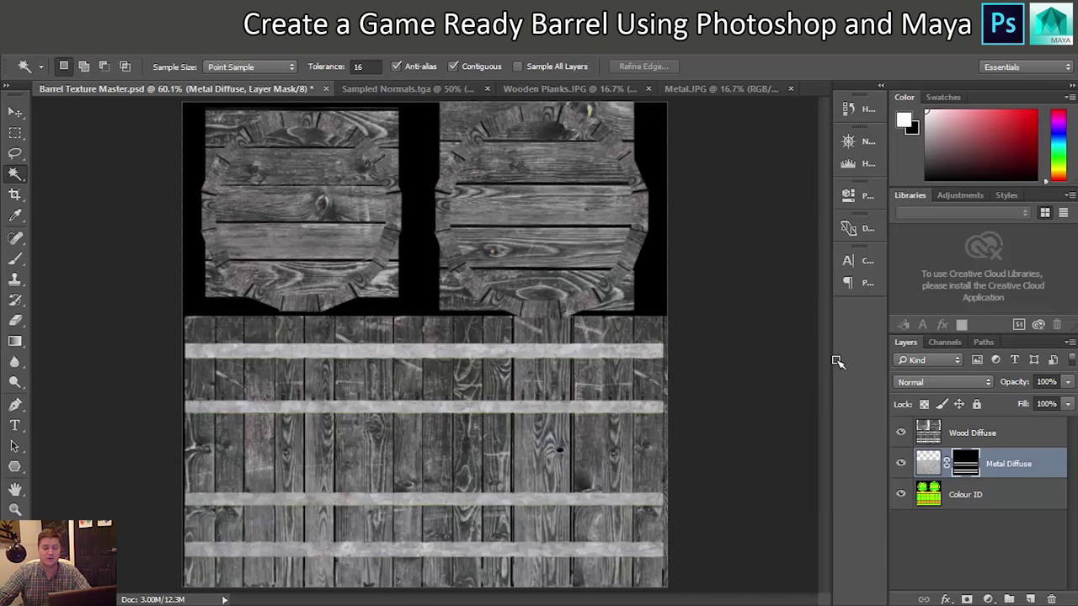
left_click(42, 46)
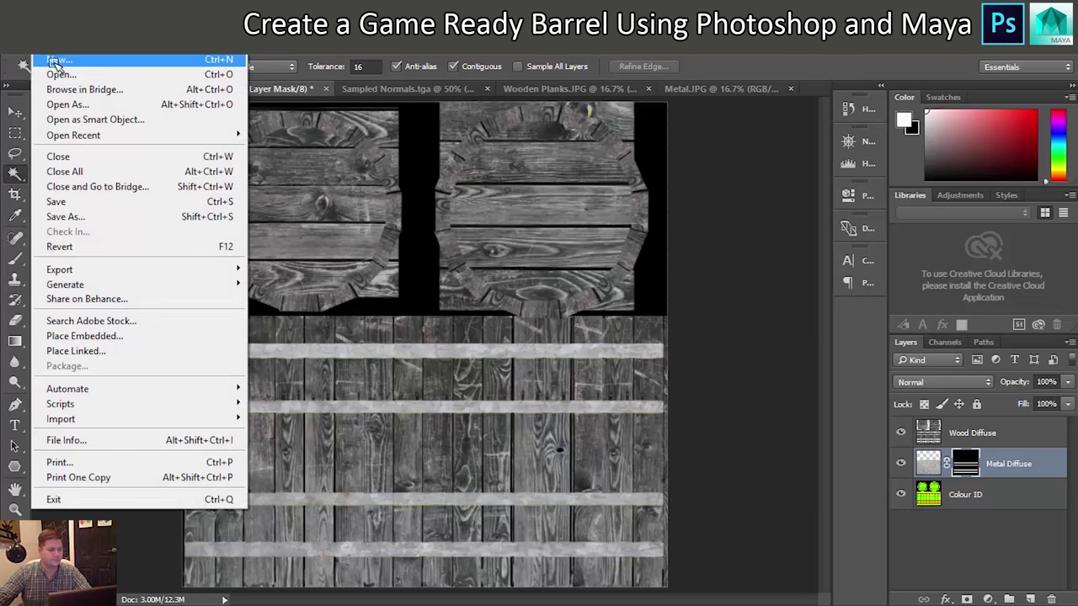
Step: Save the texture as 'Barrel Diffuse', a 24 bits/pixel Targa file in sourceimages
left_click(89, 217)
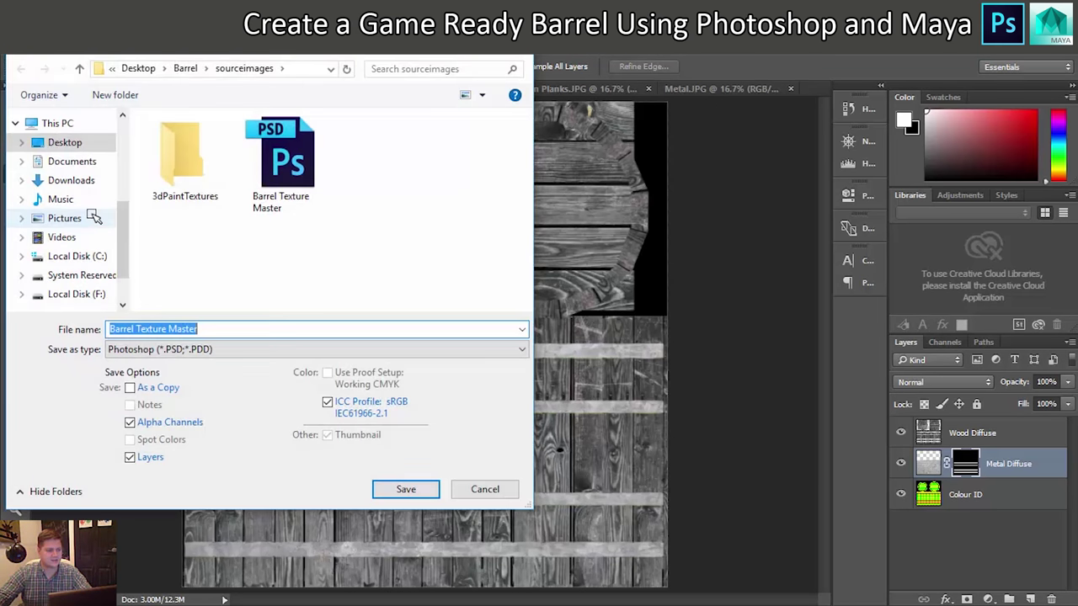
left_click(213, 352)
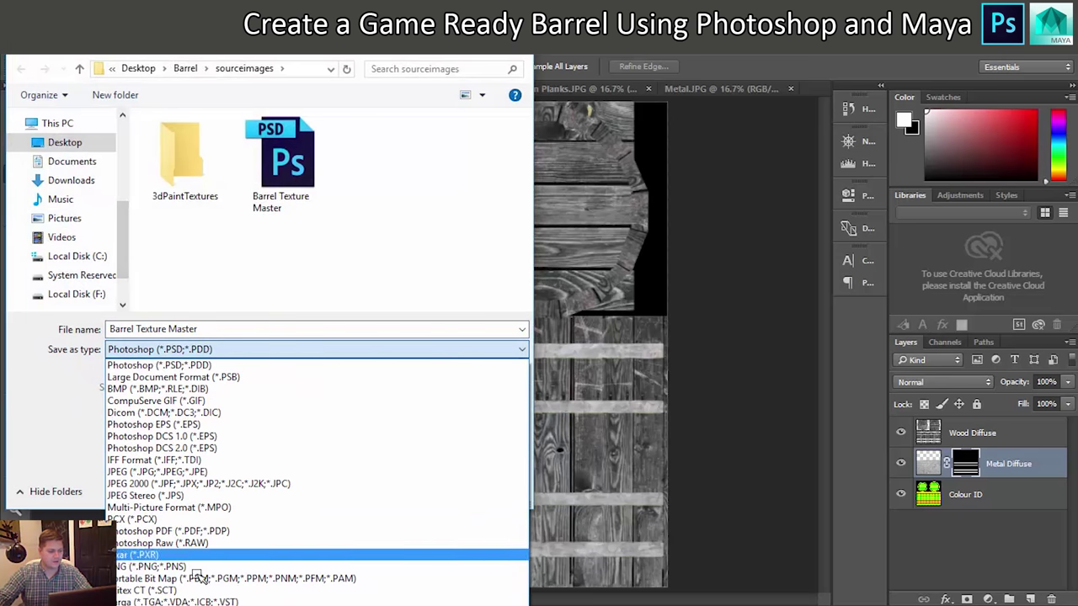
left_click(160, 597)
left_click_drag(212, 328, 5, 314)
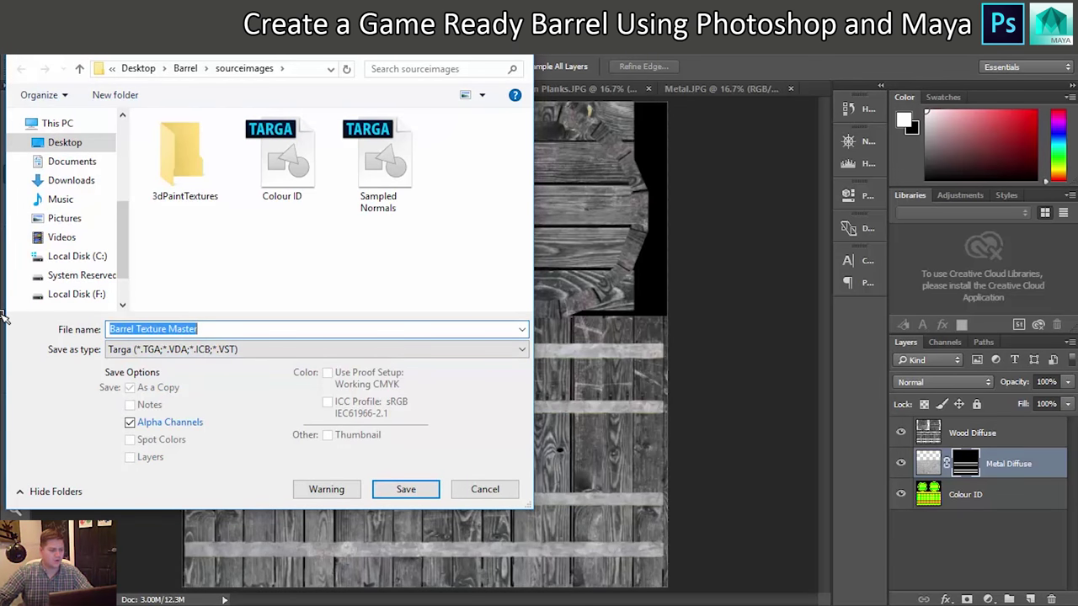
type("Barrel")
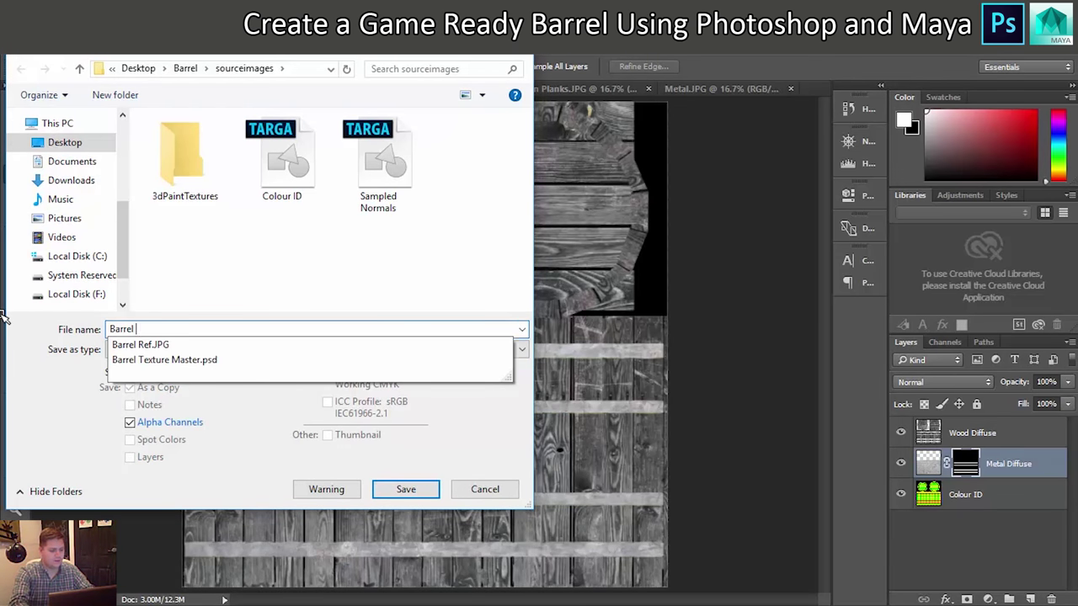
type("Diffuse")
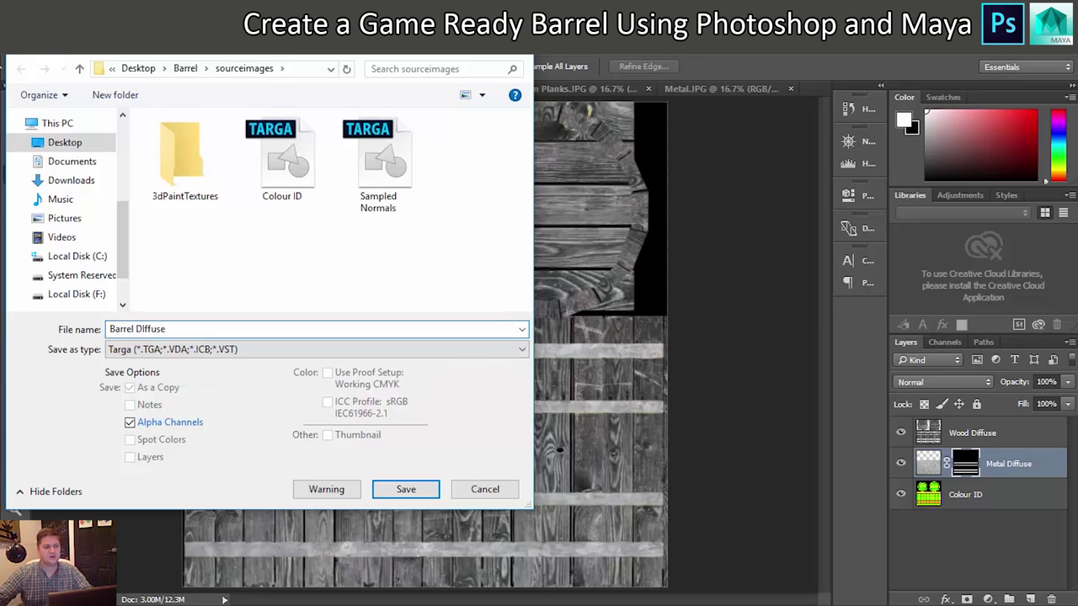
left_click(406, 488)
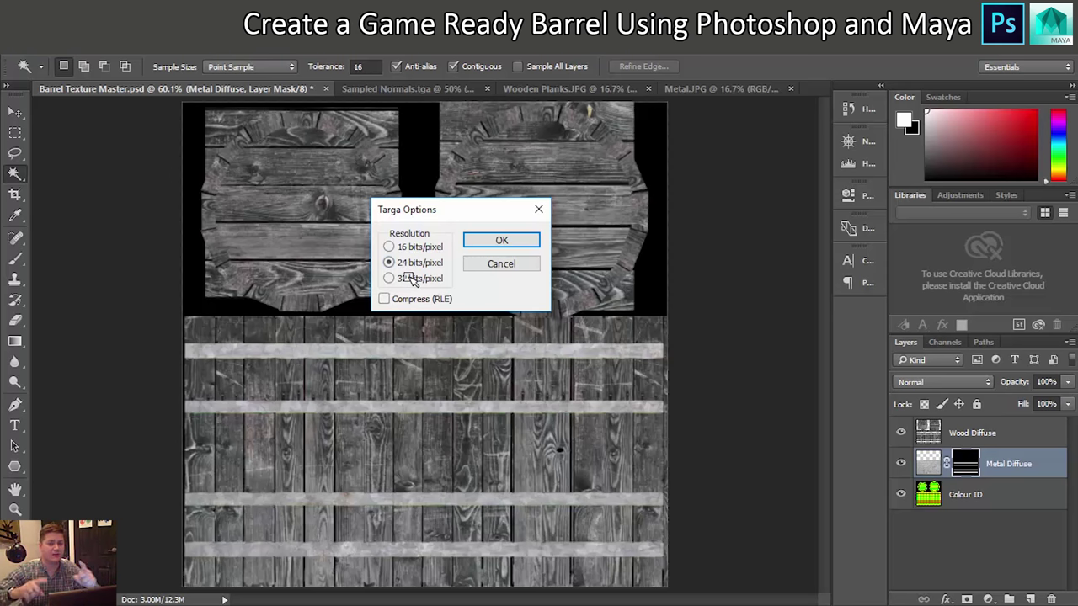
left_click(505, 242)
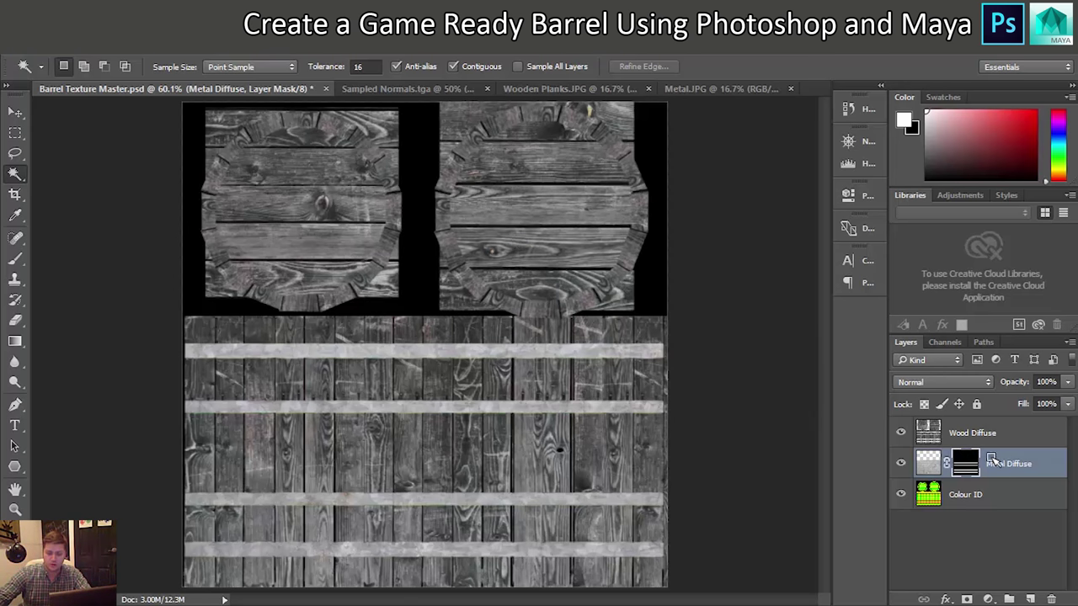
Step: Group Wood Diffuse and Metal Diffuse into a layer group named 'Diffuse'
left_click_drag(971, 434, 1009, 441)
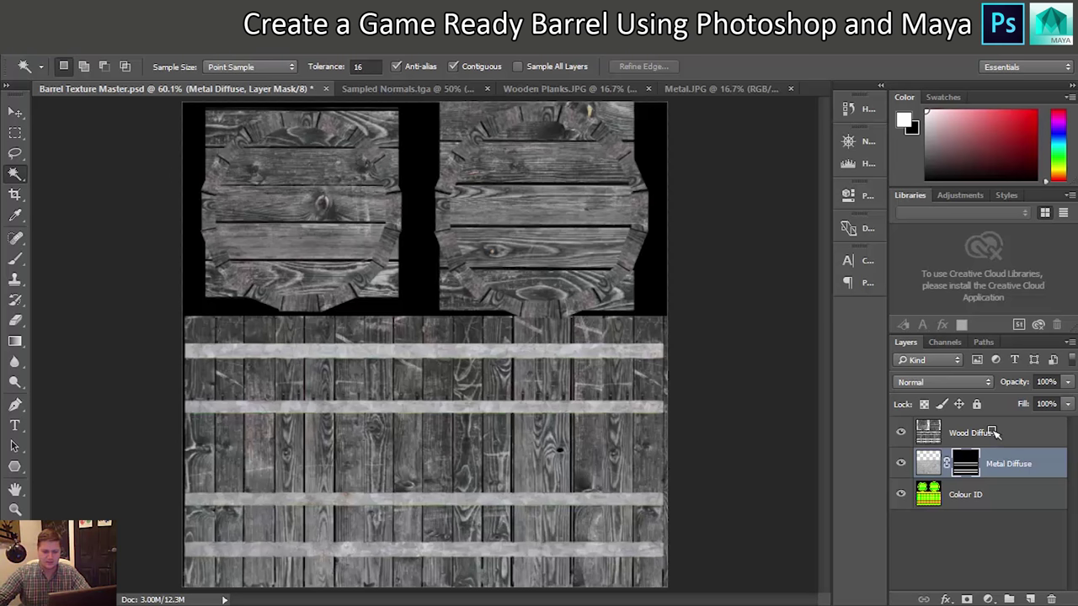
left_click(987, 431, "shift")
right_click(989, 434)
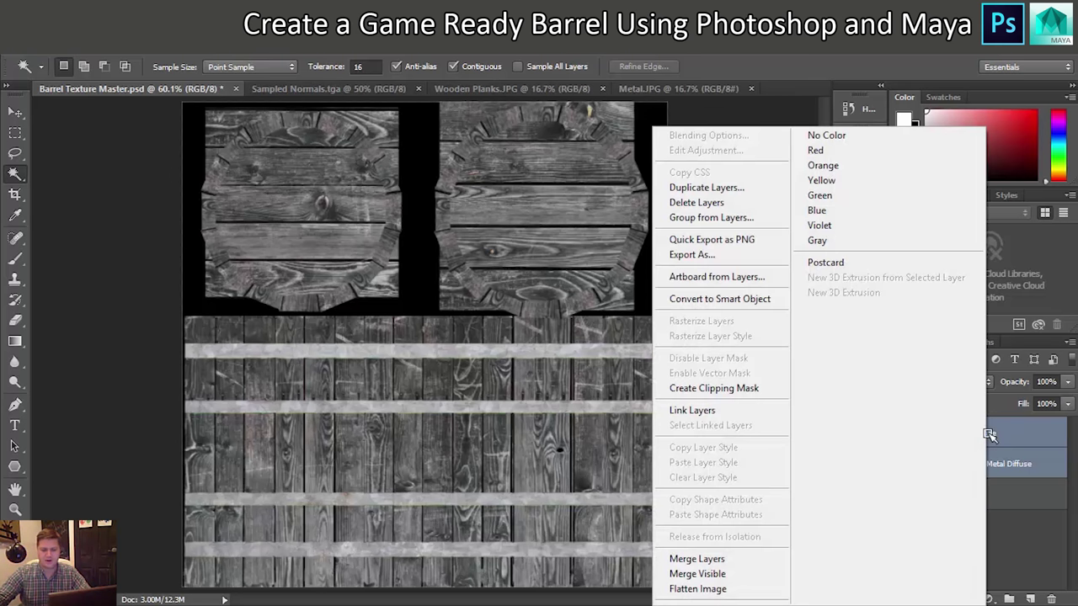
left_click(1036, 531)
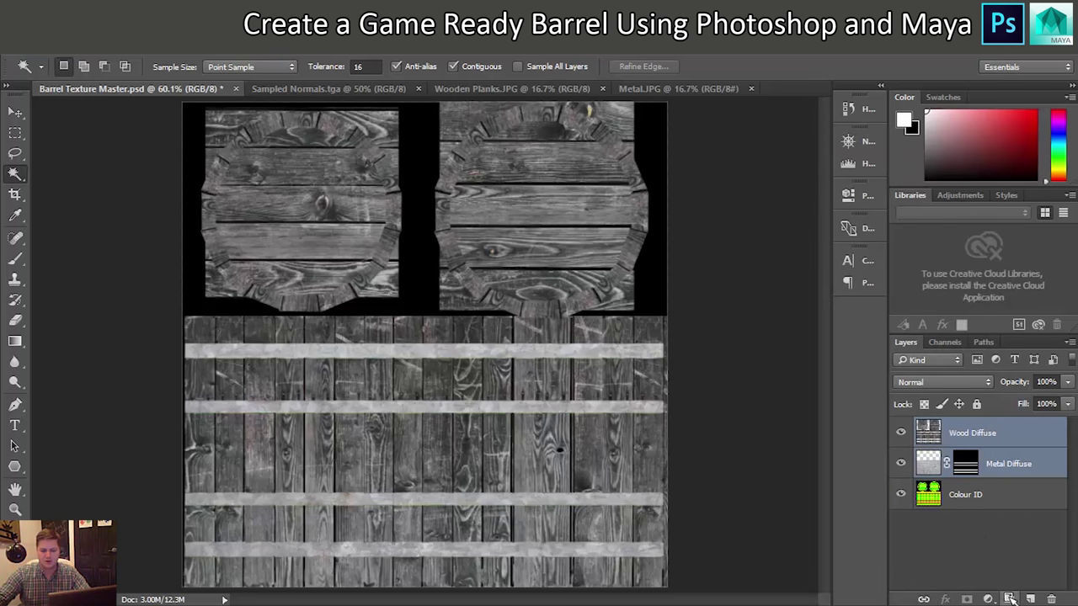
left_click(1012, 599)
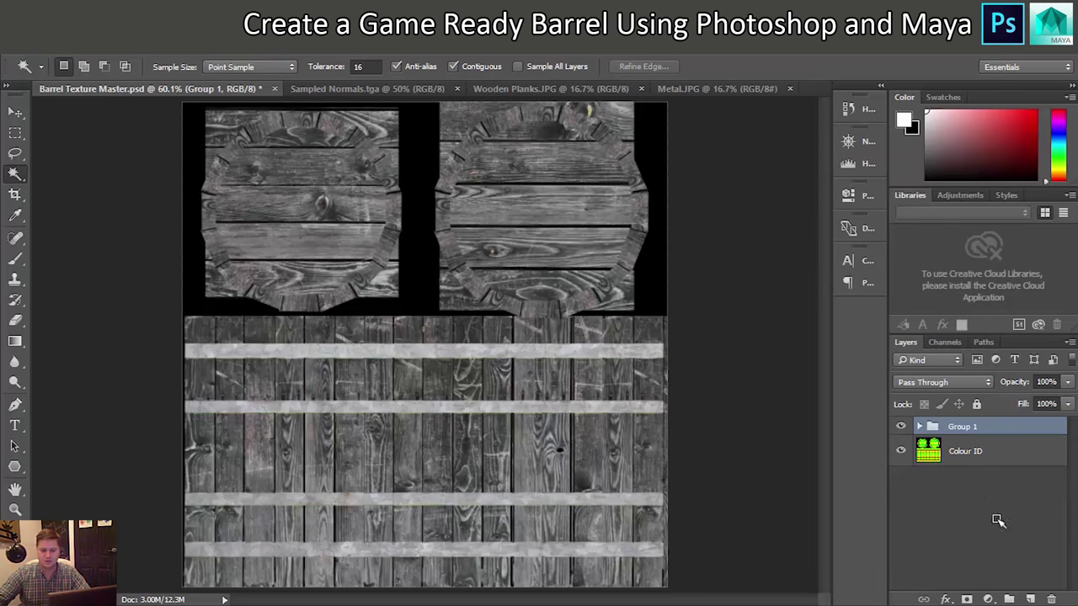
double_click(963, 427)
type("Diffuse")
key("Return")
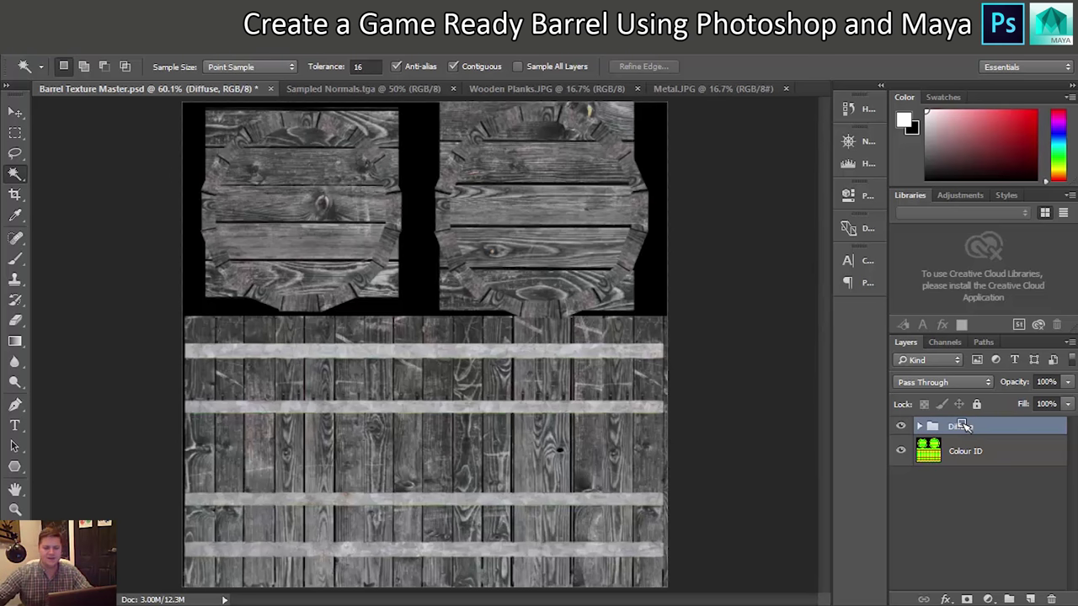
Step: Expand the Diffuse group and duplicate both diffuse layers
left_click(923, 426)
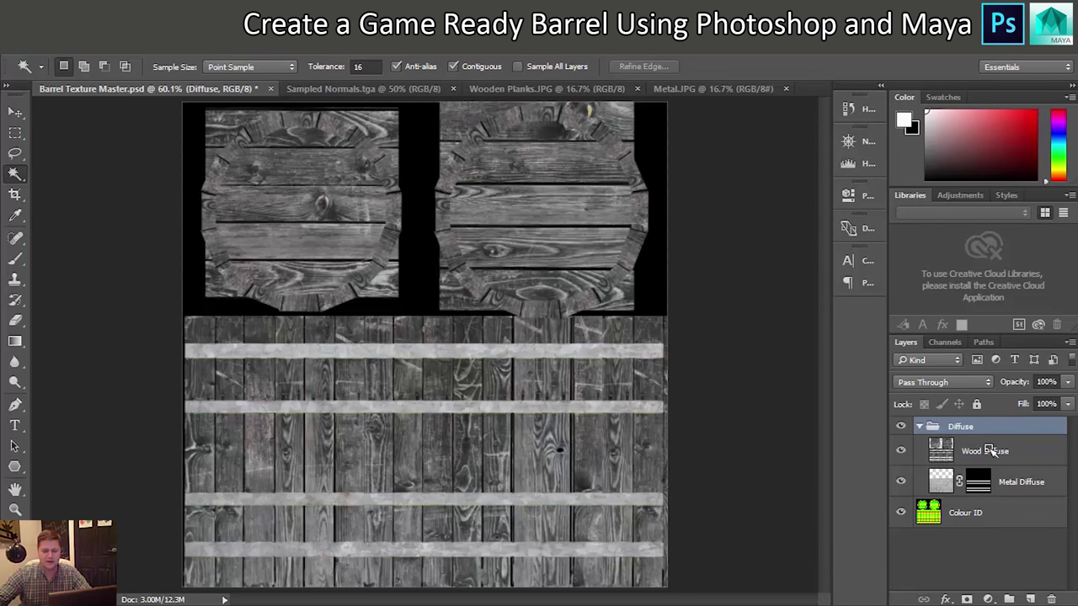
left_click(982, 452)
left_click(1019, 481, "shift")
left_click_drag(1001, 454, 1031, 598)
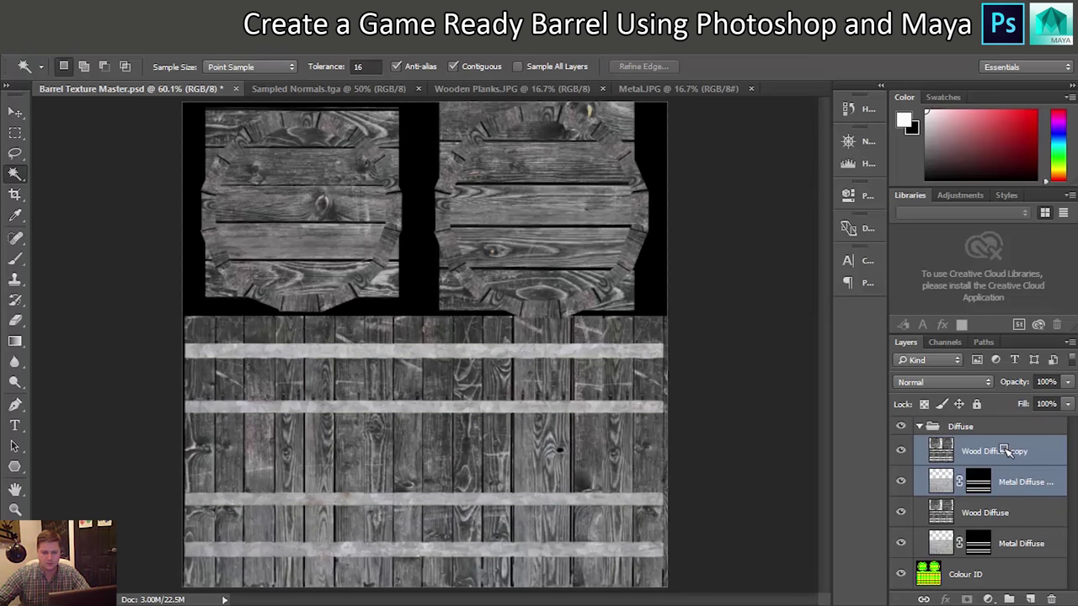
Step: Move the duplicated layers out of the Diffuse group to just above Colour ID
left_click_drag(1007, 452, 992, 557)
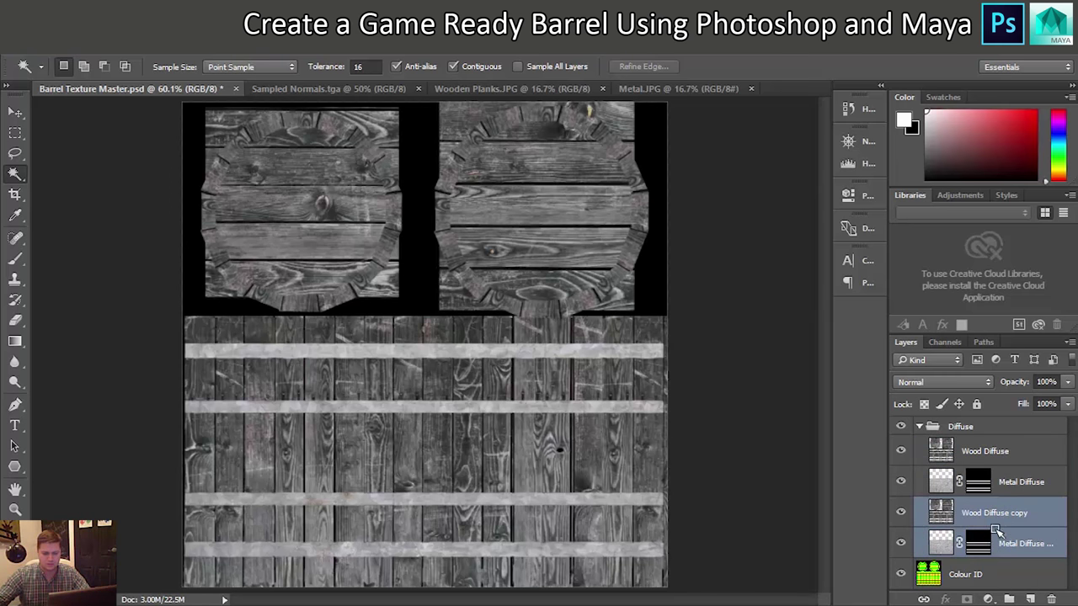
left_click_drag(992, 511, 989, 591)
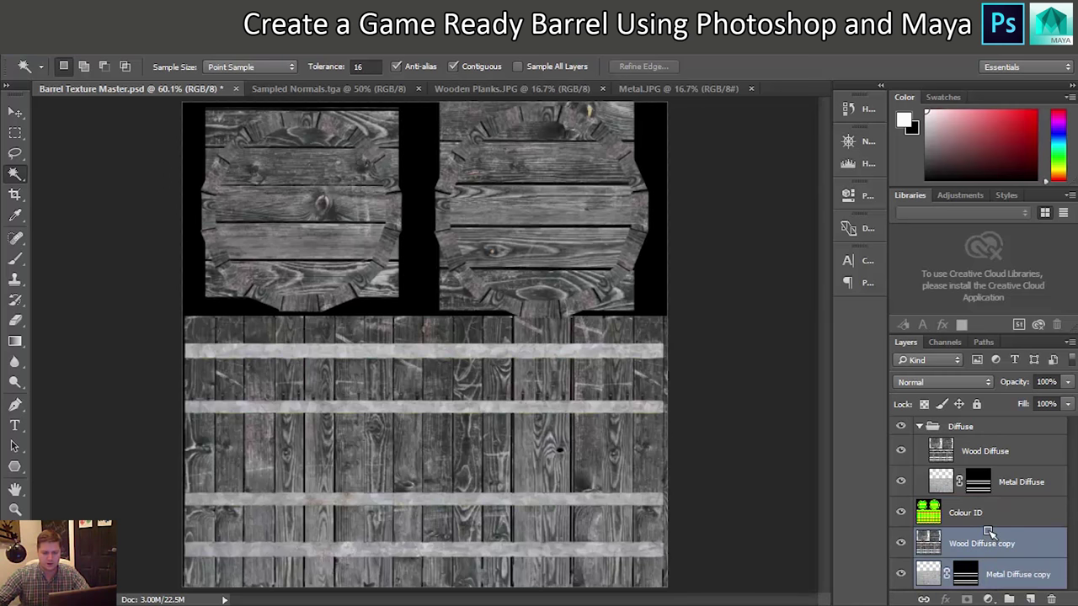
left_click_drag(992, 552, 989, 499)
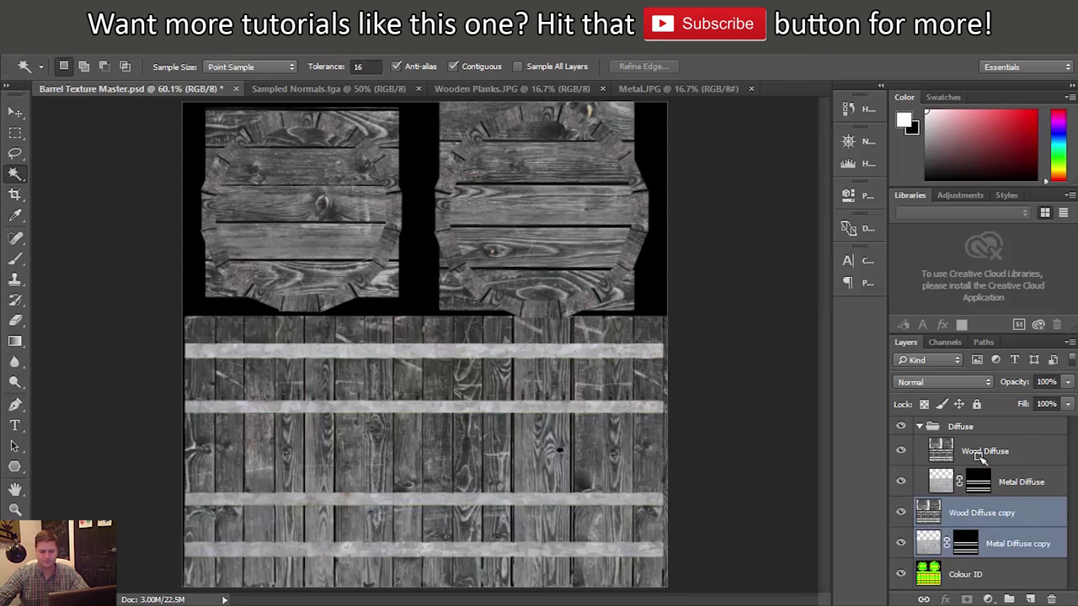
left_click(922, 428)
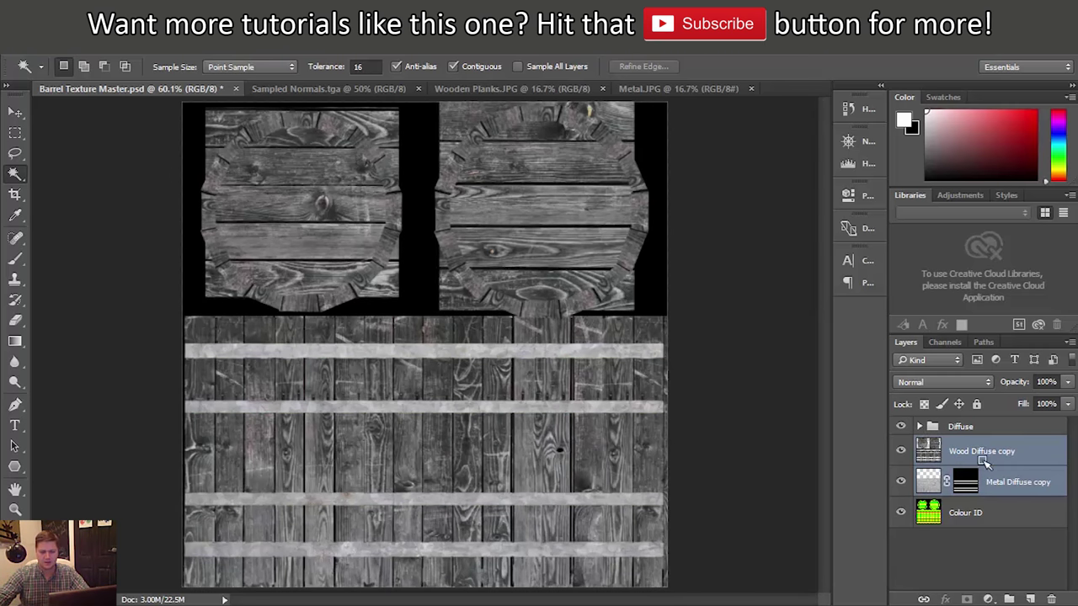
Step: Rename the Wood Diffuse copy to 'Wood Roughness'
left_click(1001, 453)
double_click(992, 453)
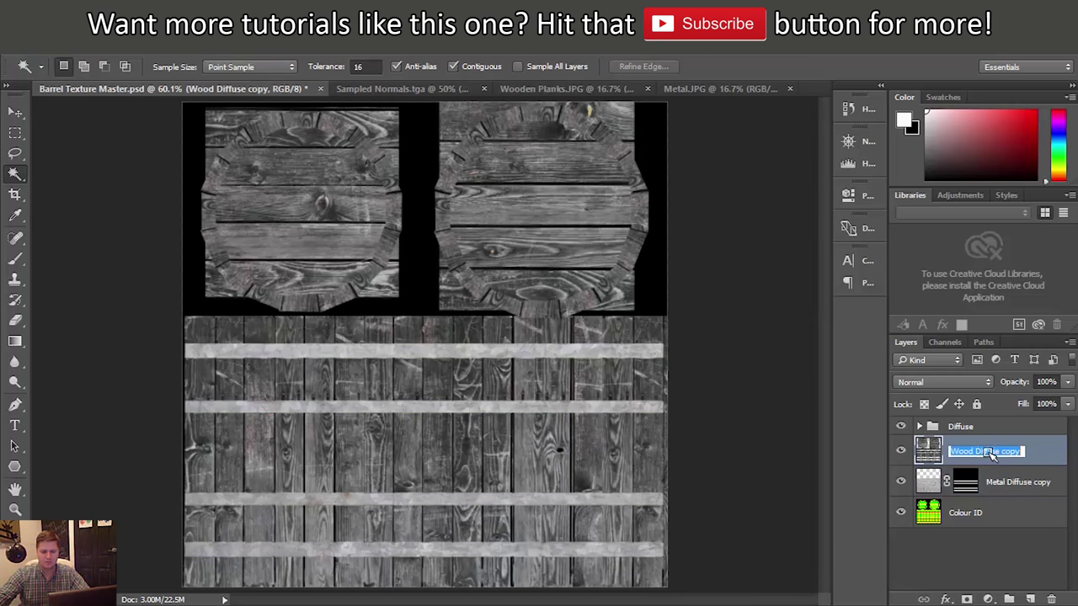
left_click(1025, 448)
key("BackSpace")
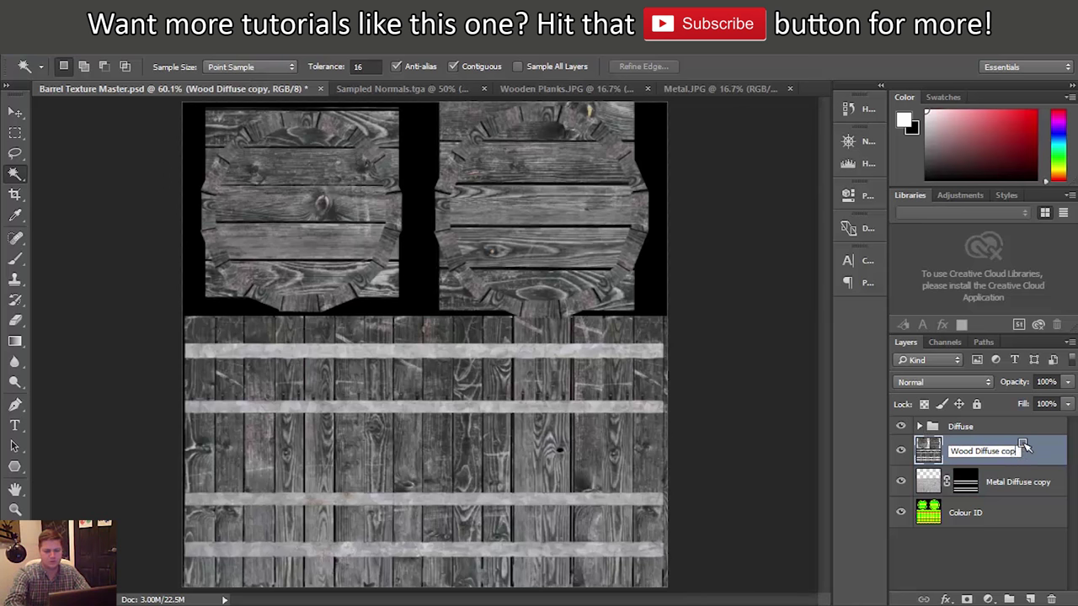
key("BackSpace")
type("Roughness")
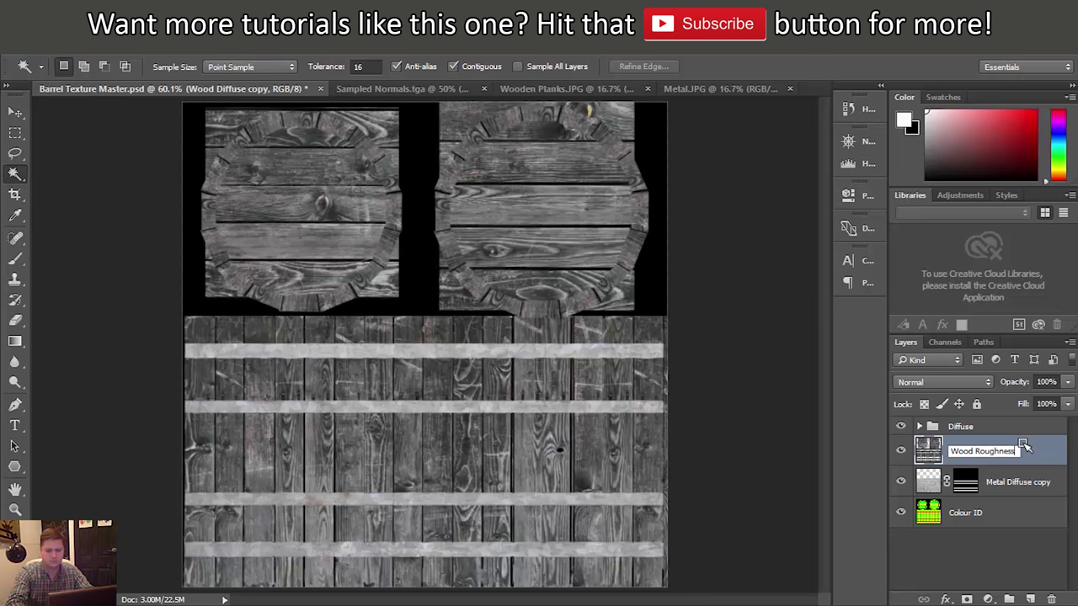
key("Return")
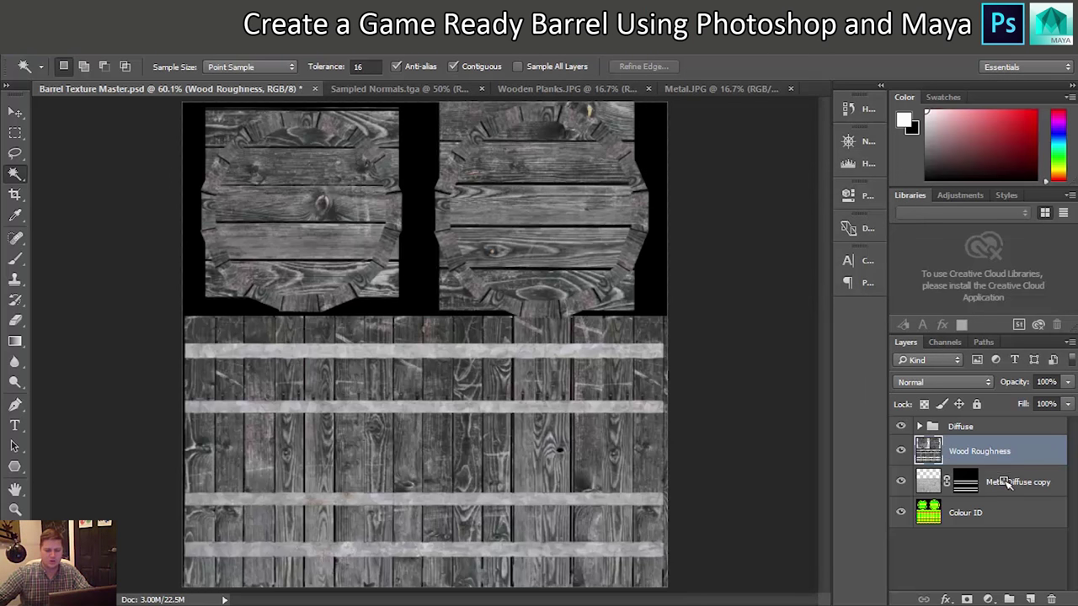
Step: Rename the Metal Diffuse copy to 'Metal Roughness'
left_click(1010, 483)
double_click(1019, 481)
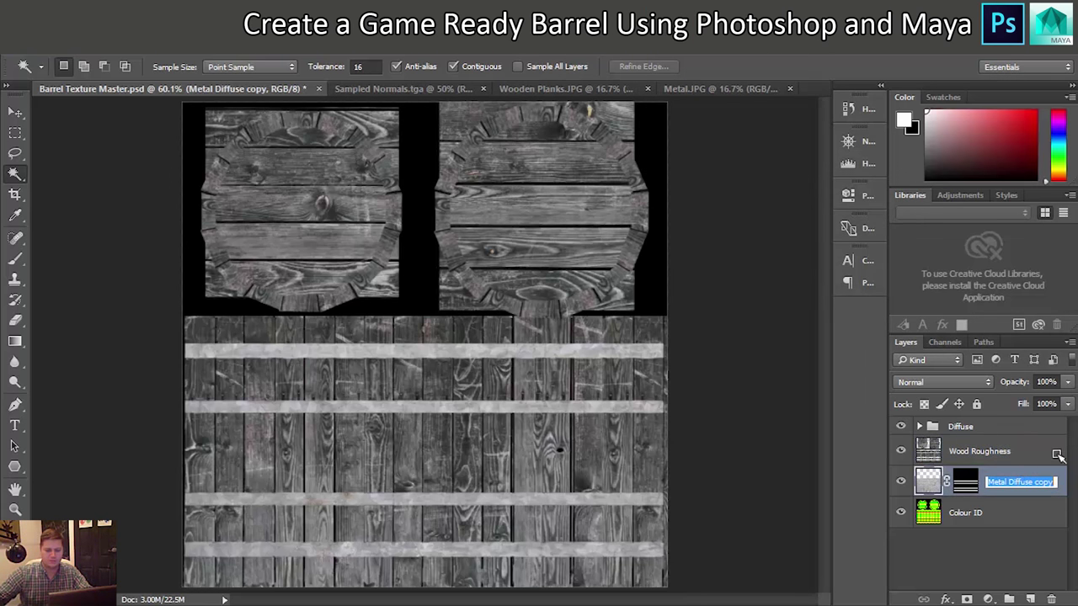
key("Right")
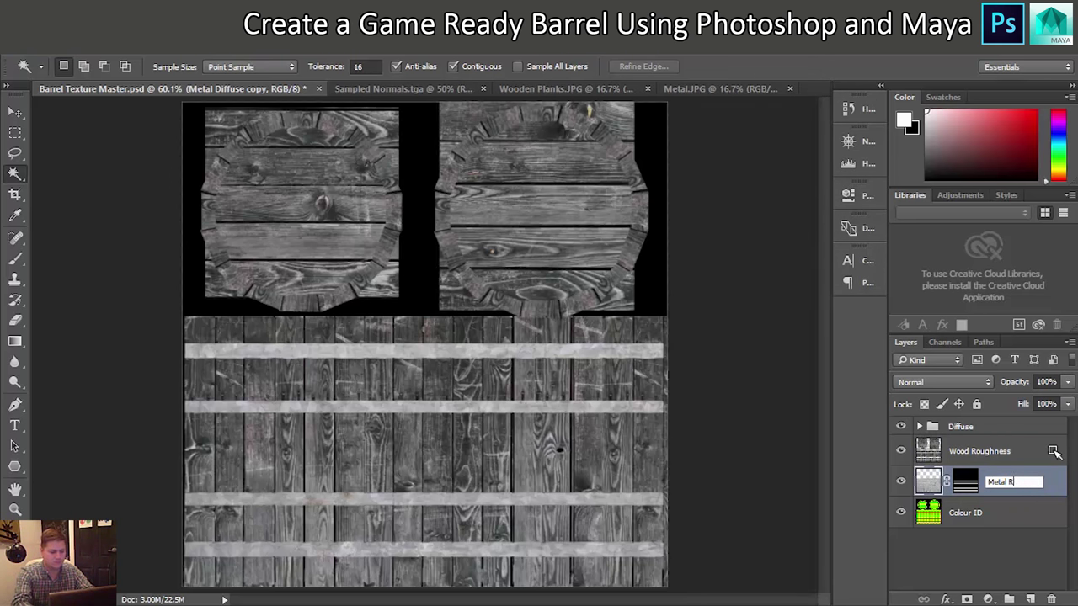
key("Return")
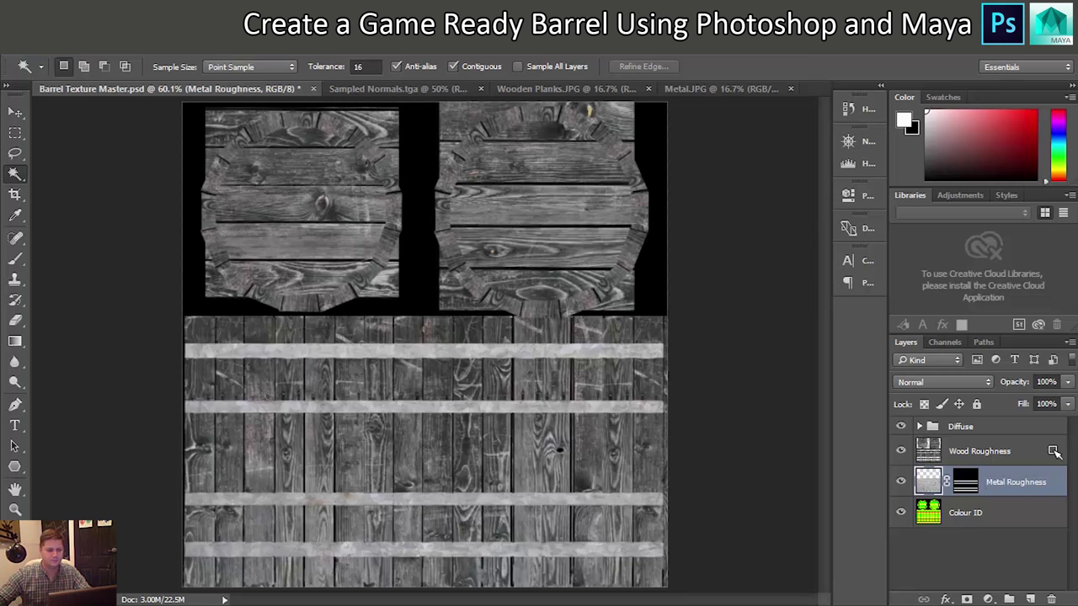
left_click(1001, 453)
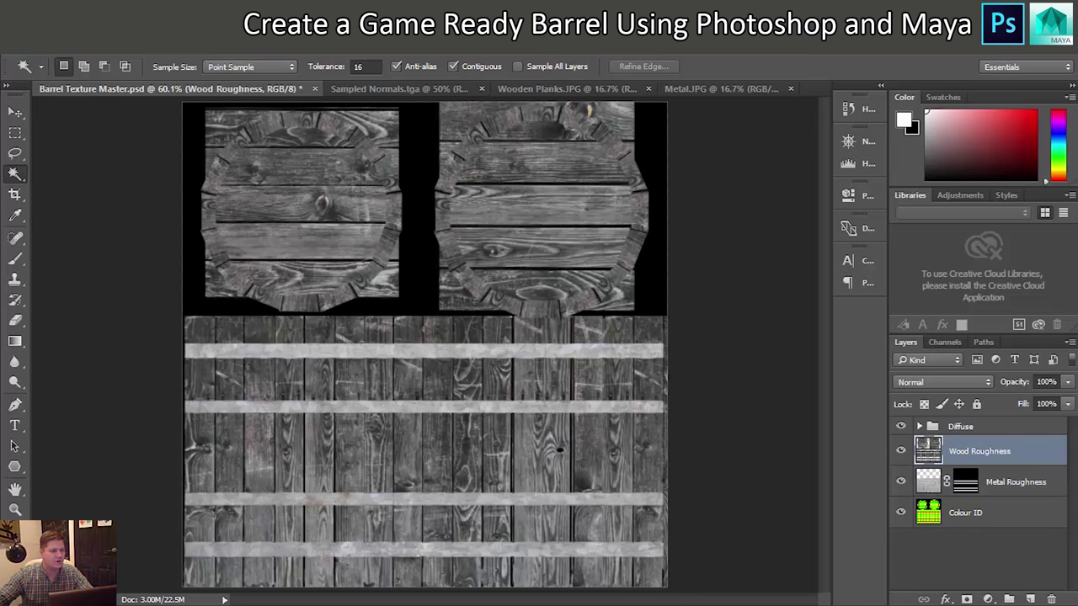
Step: Desaturate the Wood Roughness layer, then try Levels and cancel without changes
left_click(101, 46)
mouse_move(152, 82)
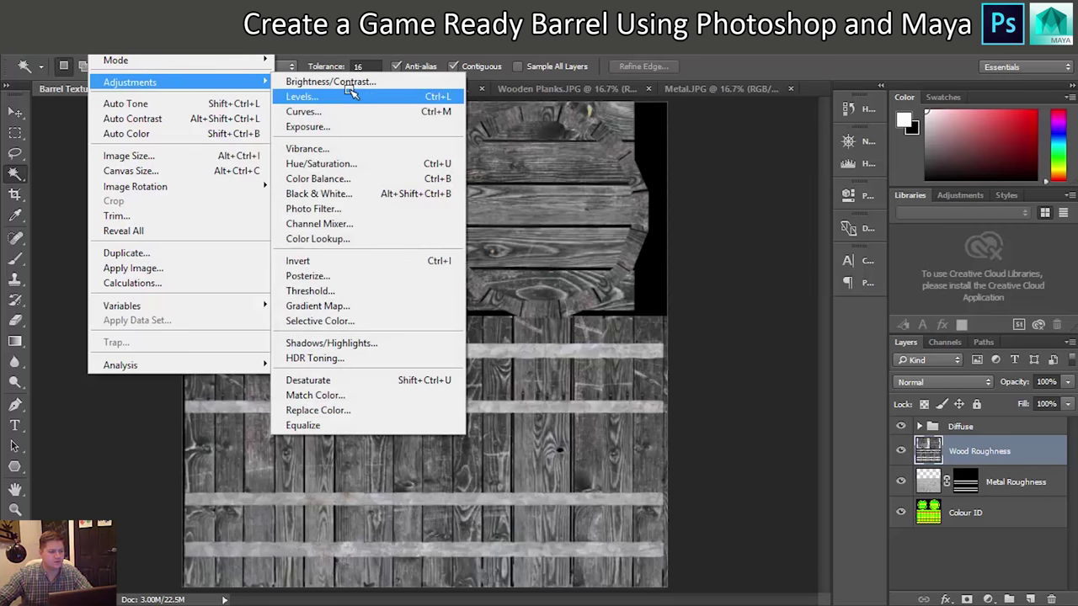
left_click(356, 380)
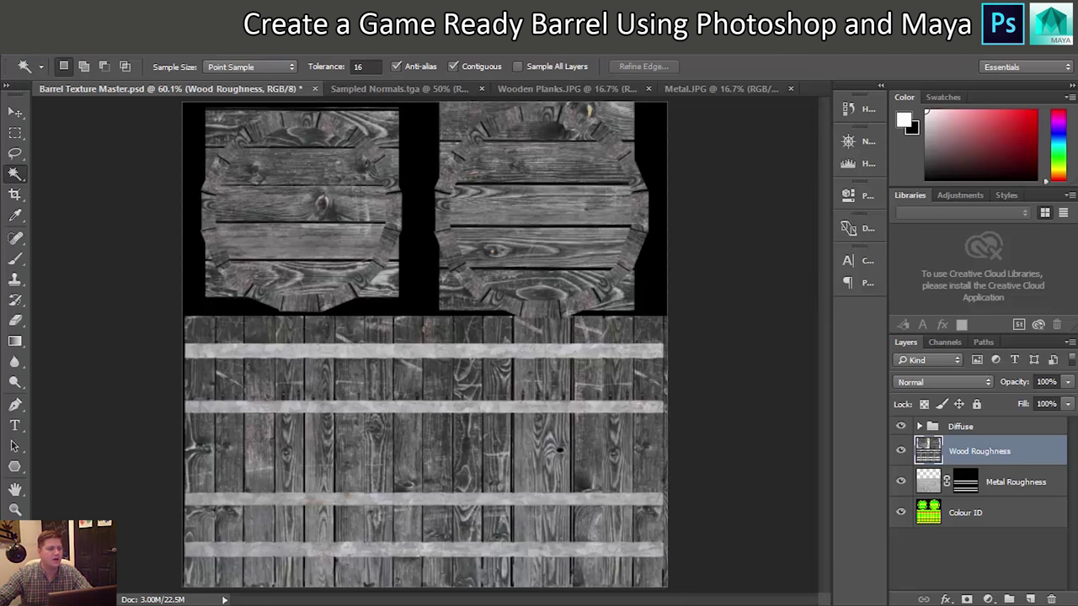
left_click(104, 48)
mouse_move(130, 80)
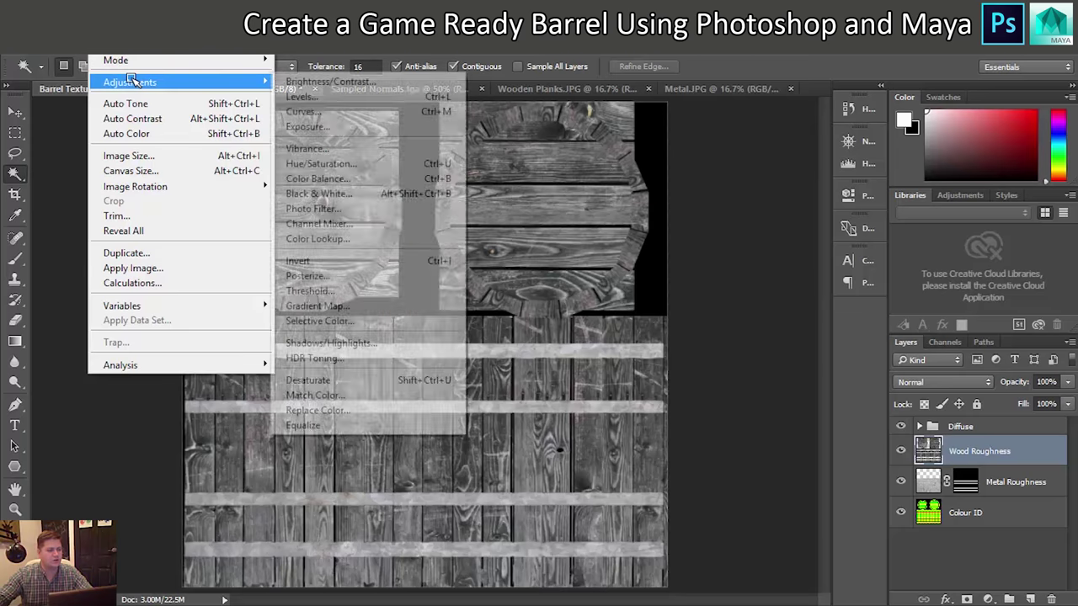
left_click(353, 96)
mouse_move(790, 137)
left_mouse_down()
mouse_move(712, 114)
mouse_move(789, 148)
left_mouse_up()
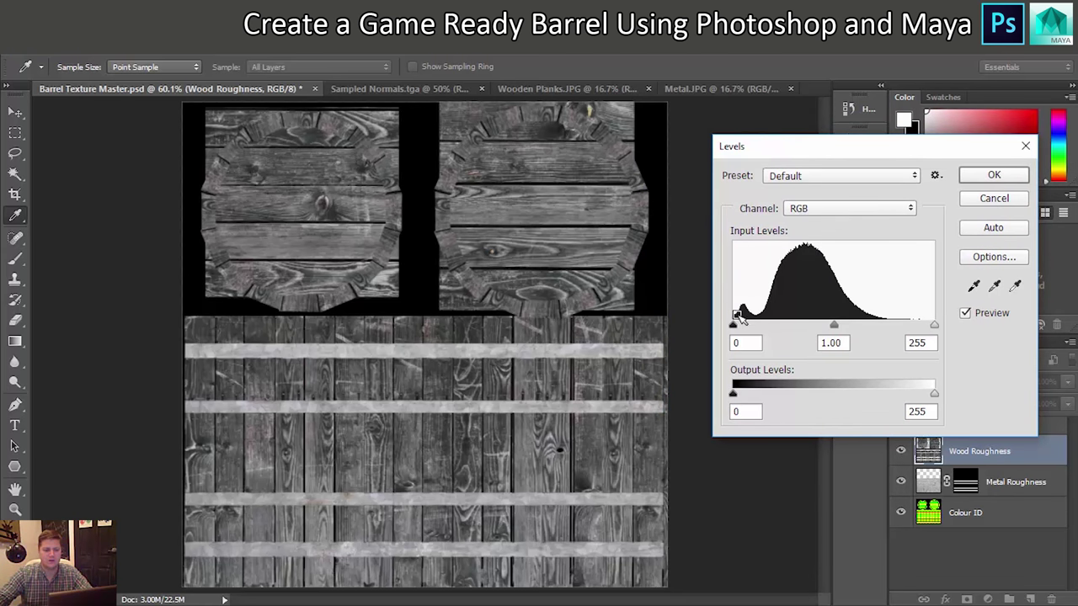
left_click_drag(734, 327, 693, 315)
left_click_drag(873, 149, 740, 145)
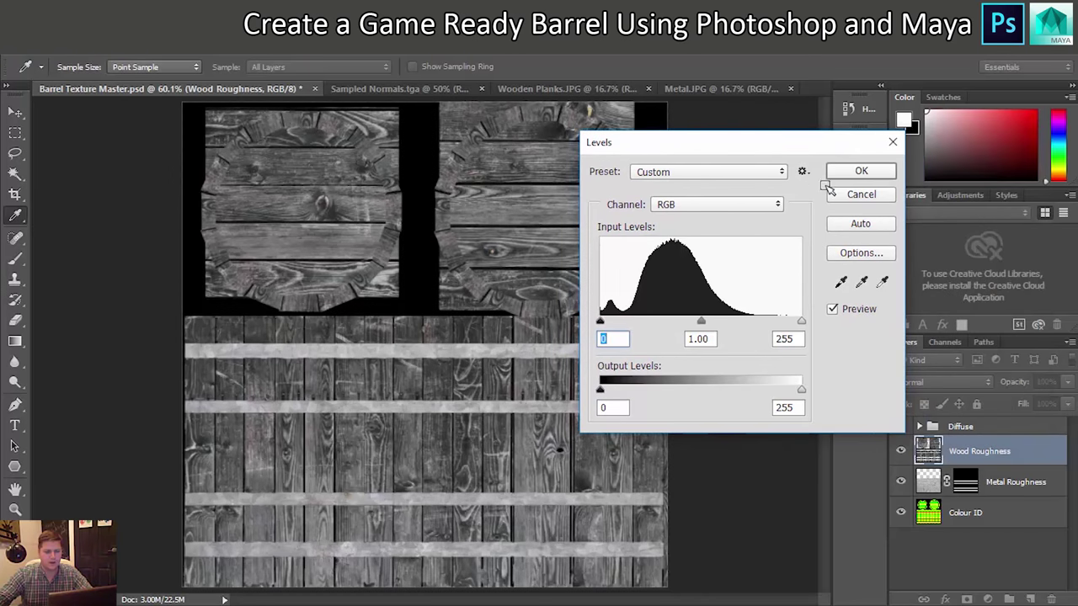
left_click(857, 195)
key("w")
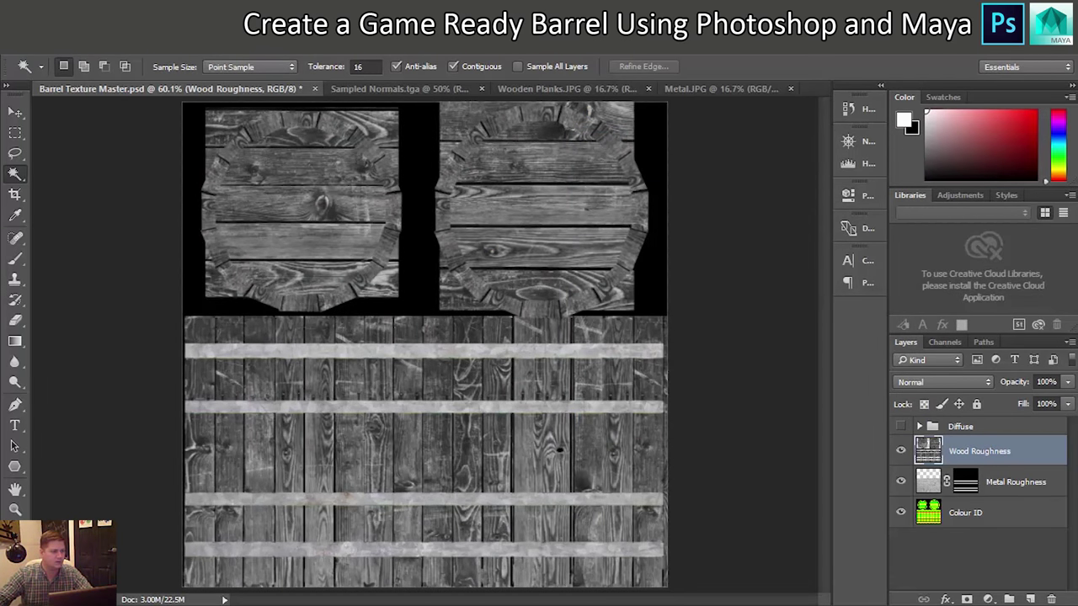
Step: Brighten Wood Roughness to near white with Levels input values 0, 9.99 and 93
left_click(100, 42)
key("Escape")
left_click(126, 42)
mouse_move(271, 81)
left_click(302, 96)
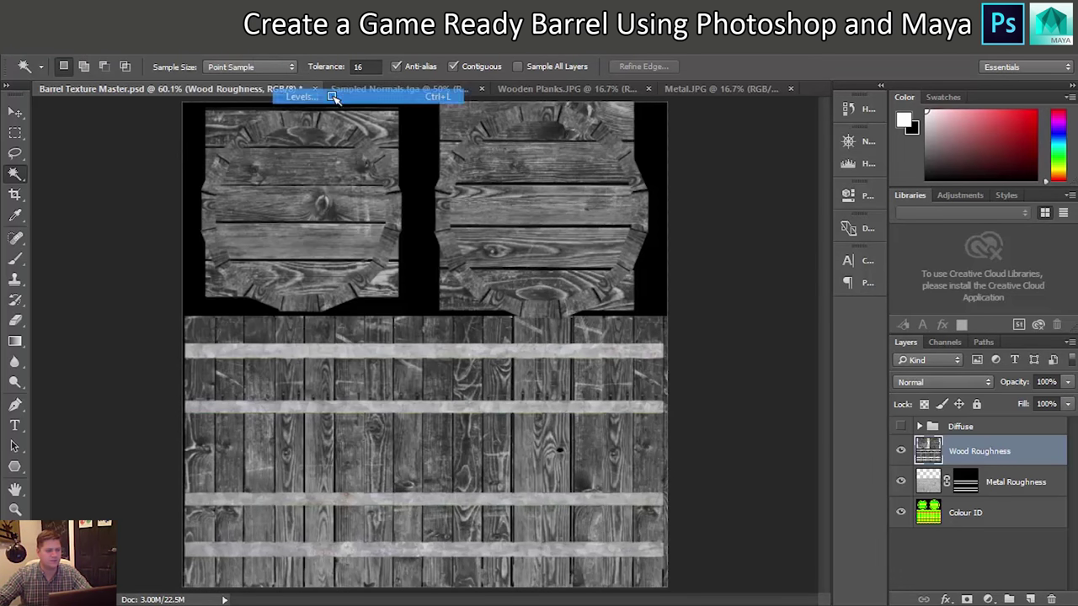
left_click_drag(803, 324, 748, 321)
left_click_drag(723, 151, 831, 174)
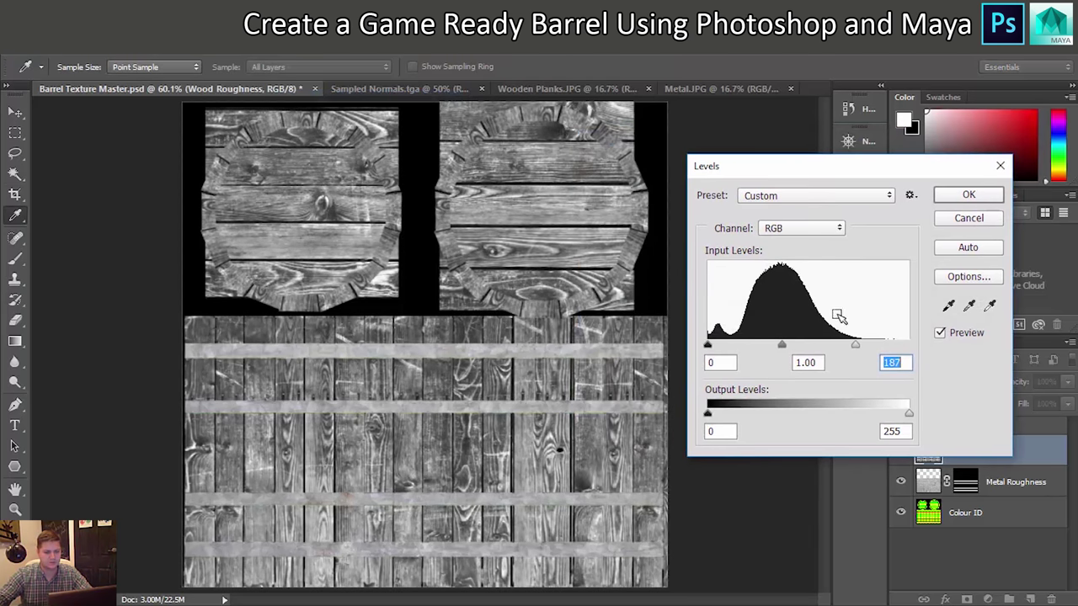
left_click_drag(856, 345, 704, 347)
left_click_drag(825, 346, 781, 344)
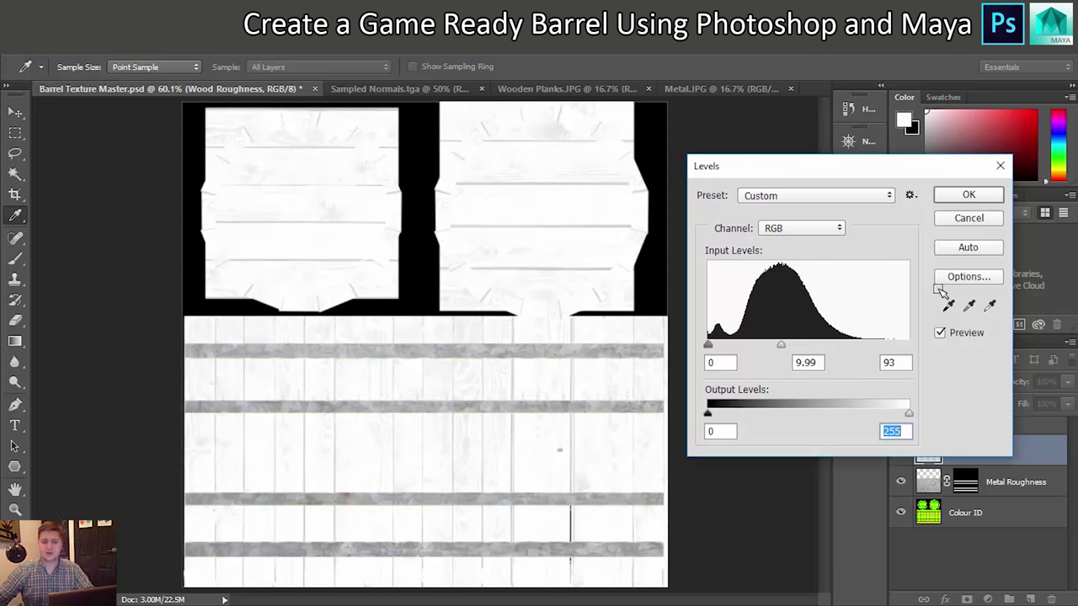
left_click(967, 195)
key("w")
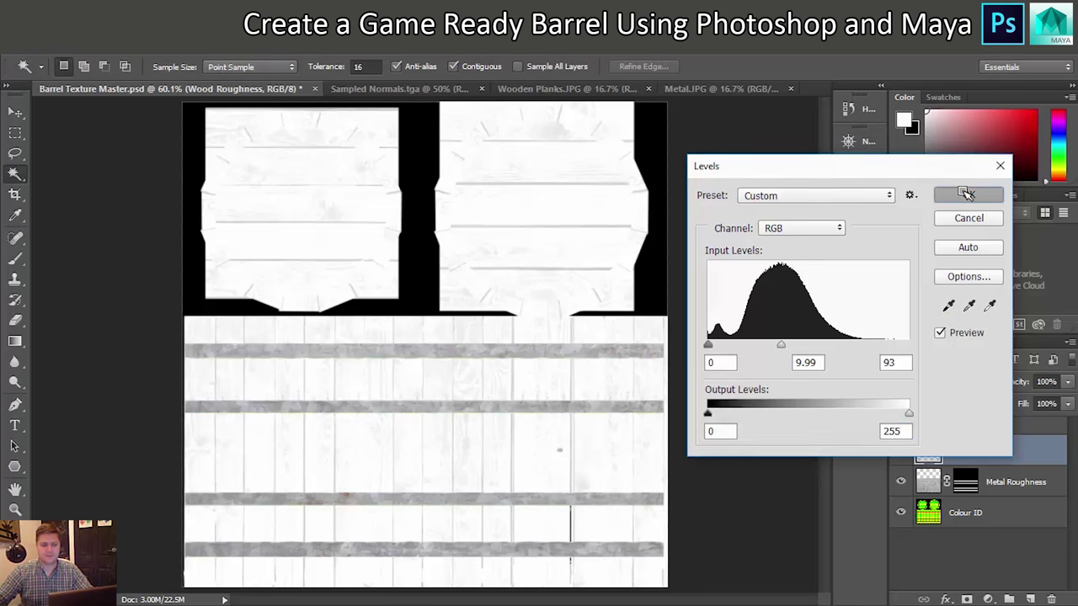
Step: Desaturate the Metal Roughness layer to greyscale
left_click(999, 486)
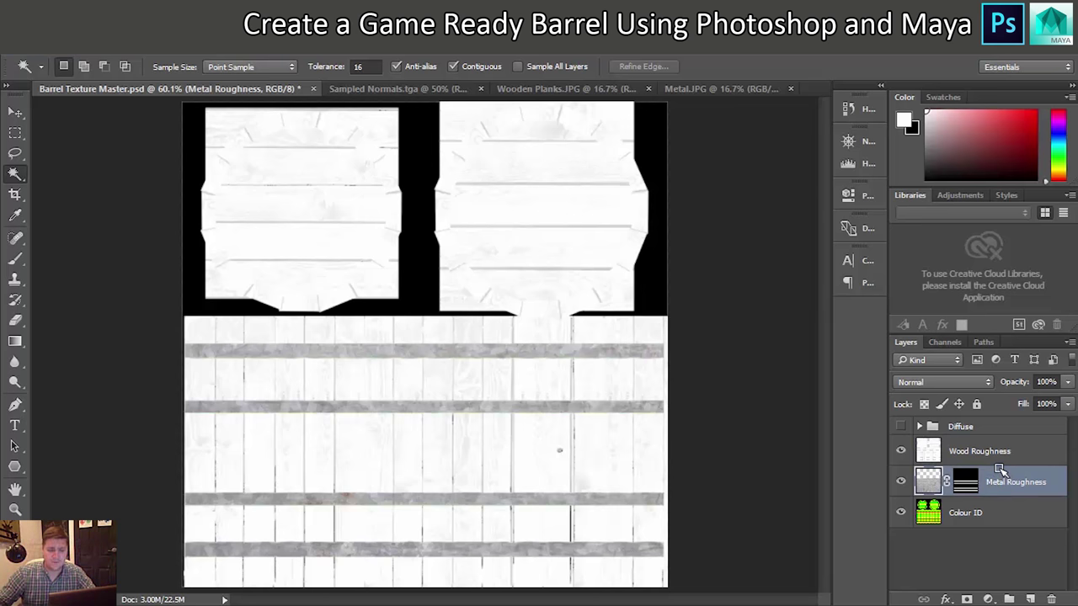
left_click(99, 45)
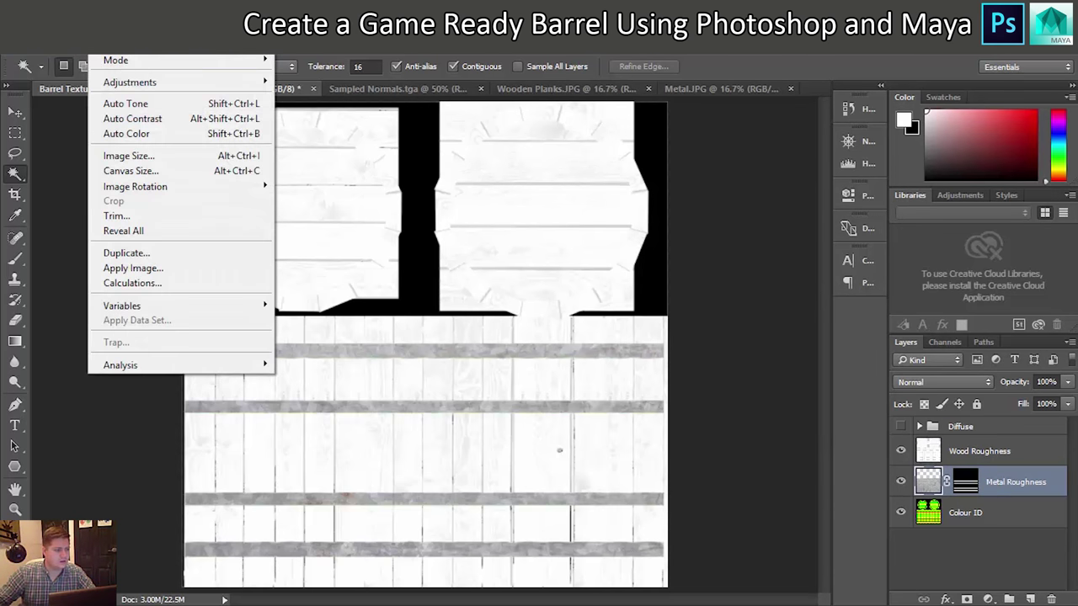
mouse_move(151, 82)
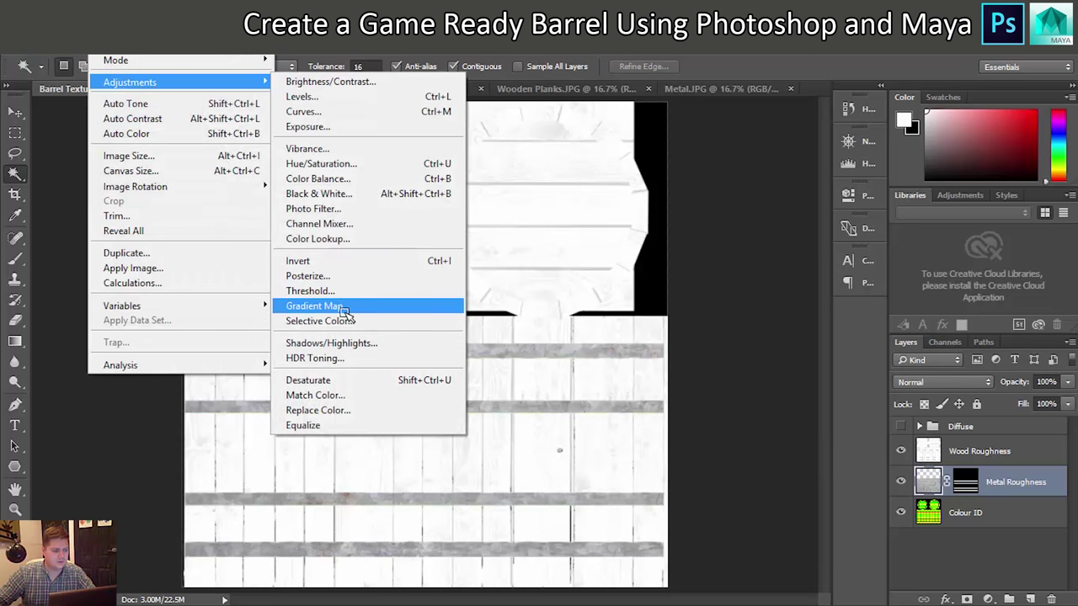
left_click(342, 380)
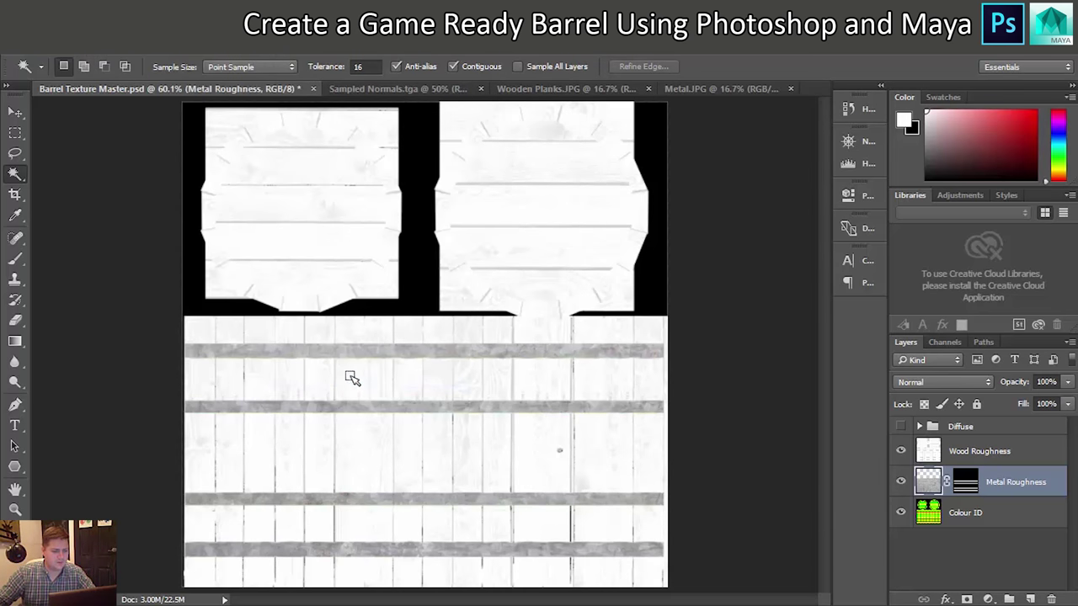
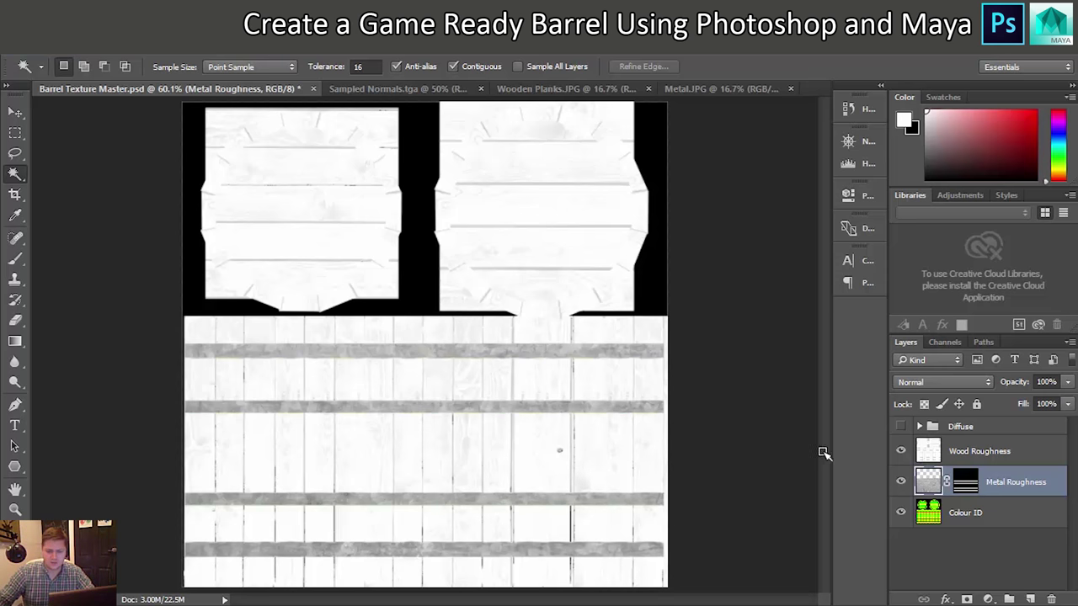
Step: Start a Save As in Targa format and rename the file to Barrel Roughness
left_click(38, 48)
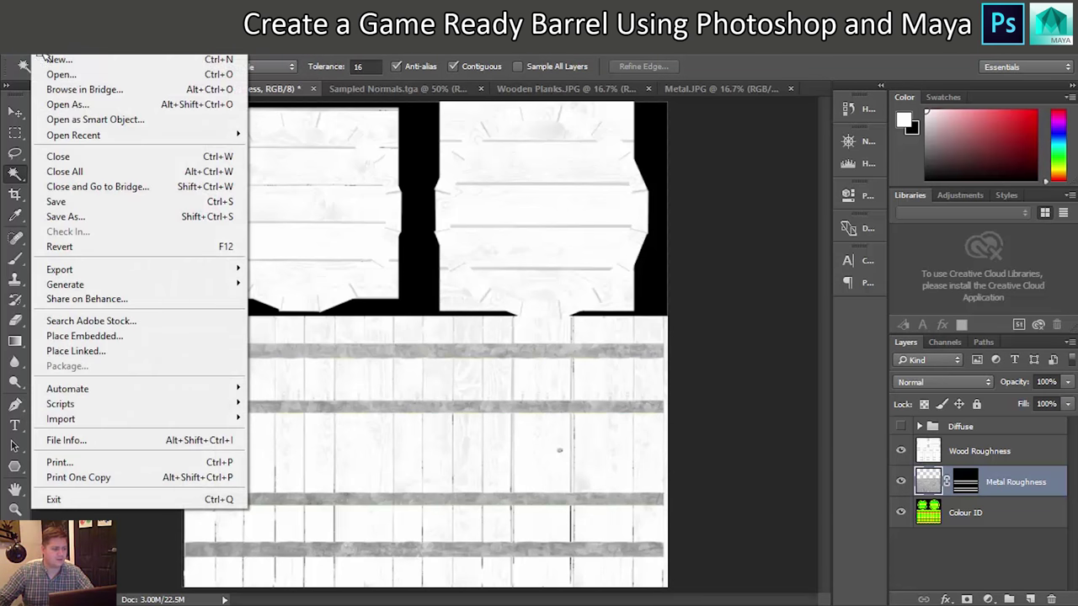
left_click(91, 217)
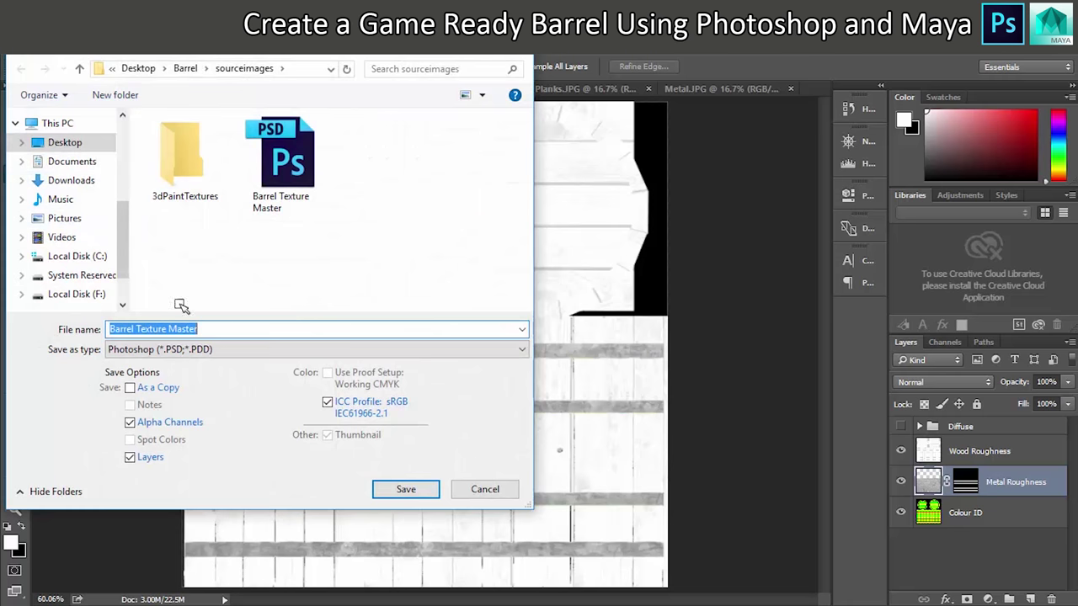
left_click(211, 349)
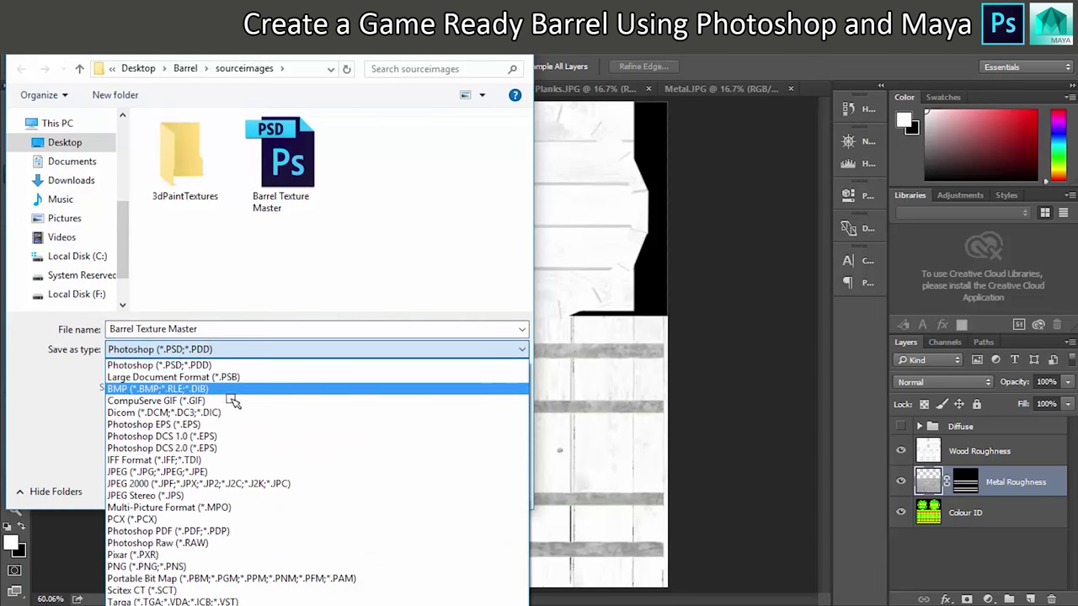
left_click(193, 601)
left_click(203, 331)
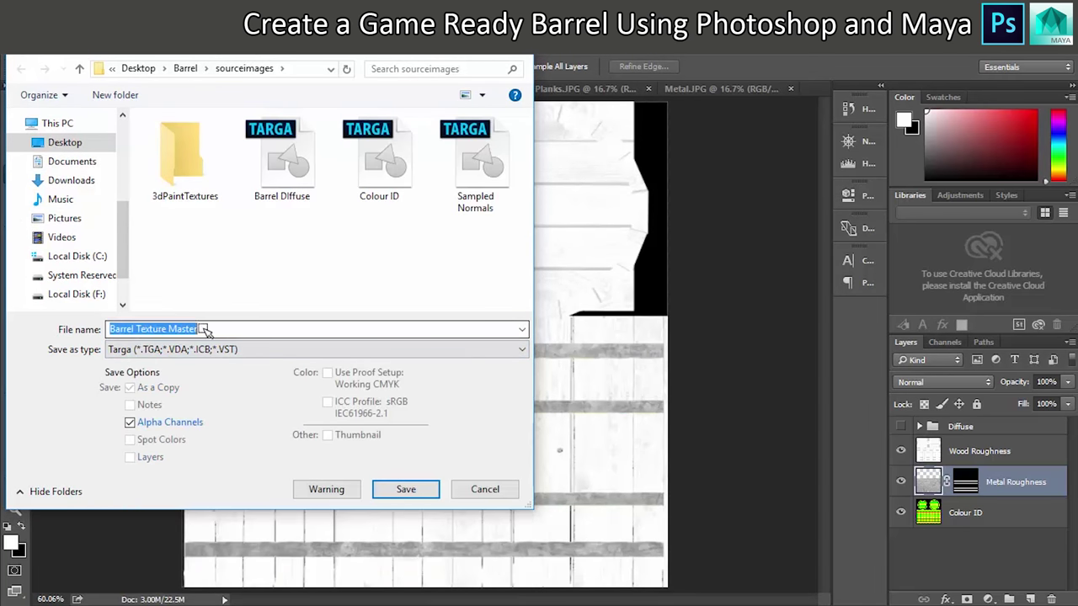
left_click(205, 331)
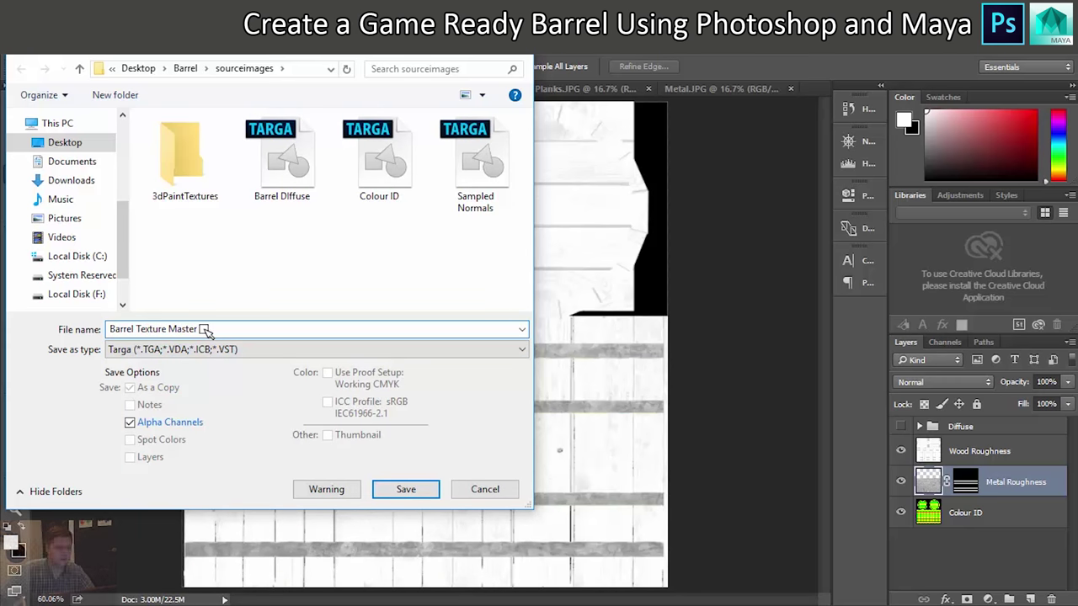
key("BackSpace")
key("BackSpace")
key("BackSpace")
key("BackSpace")
key("BackSpace")
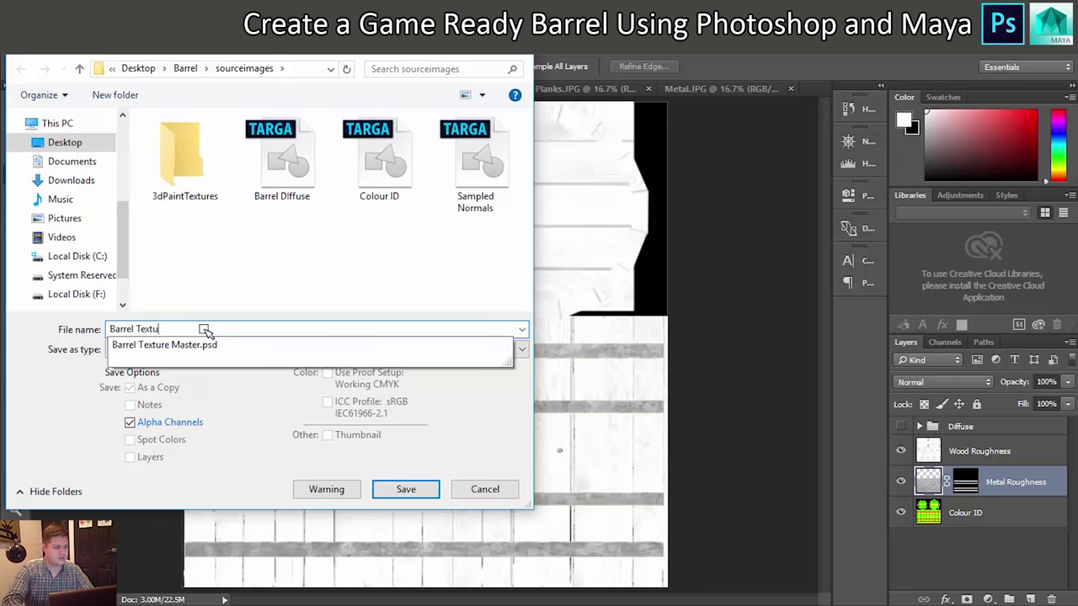
key("BackSpace")
key("BackSpace")
type("Rough")
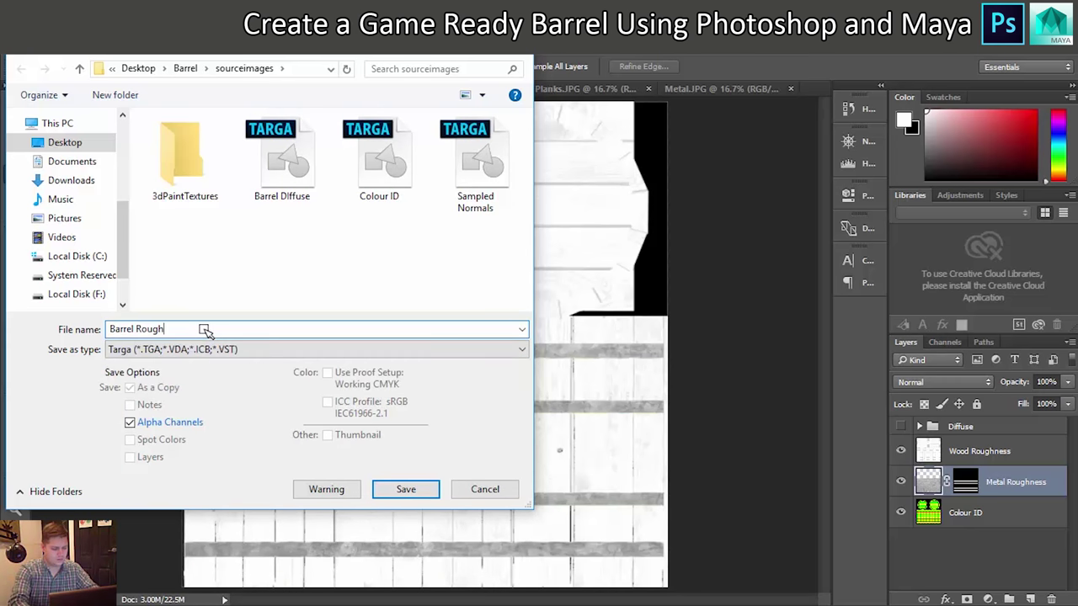
type("yness")
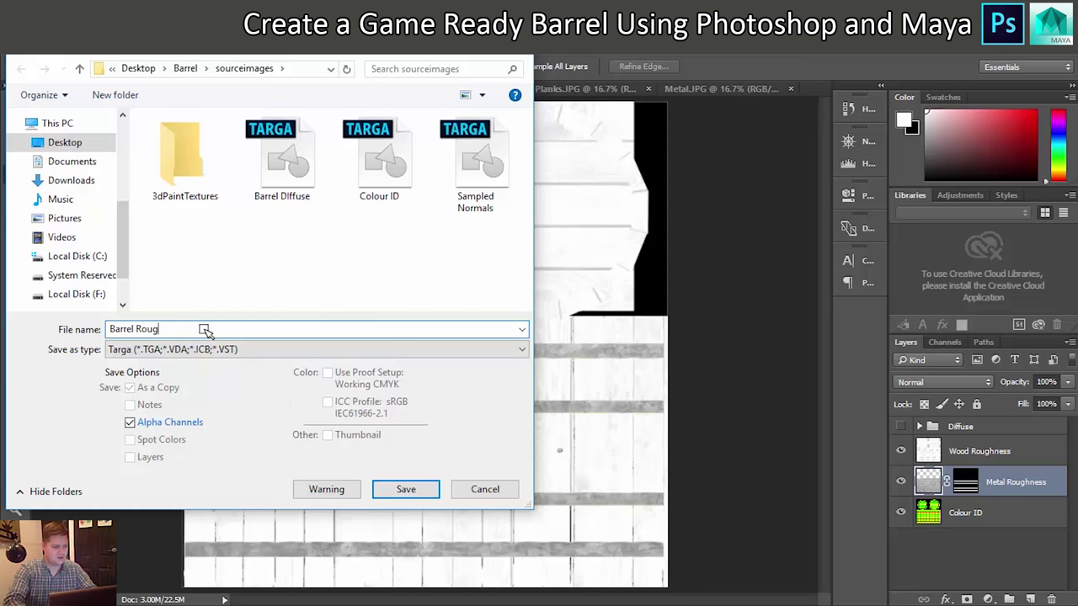
type("hness")
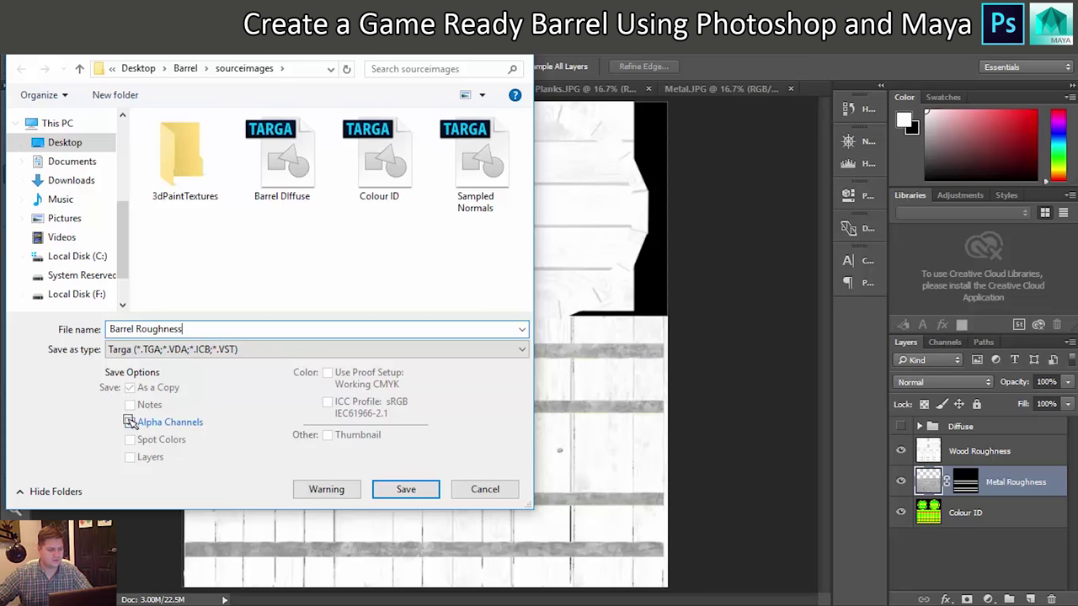
Step: Save it at 24 bits/pixel, then select the Metal Roughness and Wood Roughness layers
left_click(399, 489)
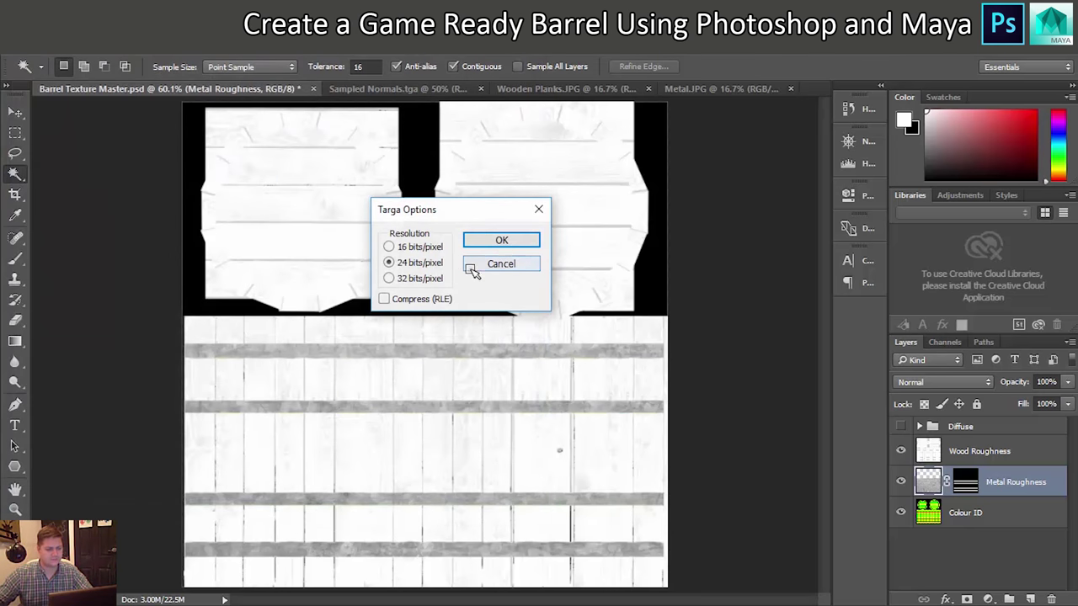
left_click(499, 240)
left_click(899, 448)
left_click(1000, 453, "shift")
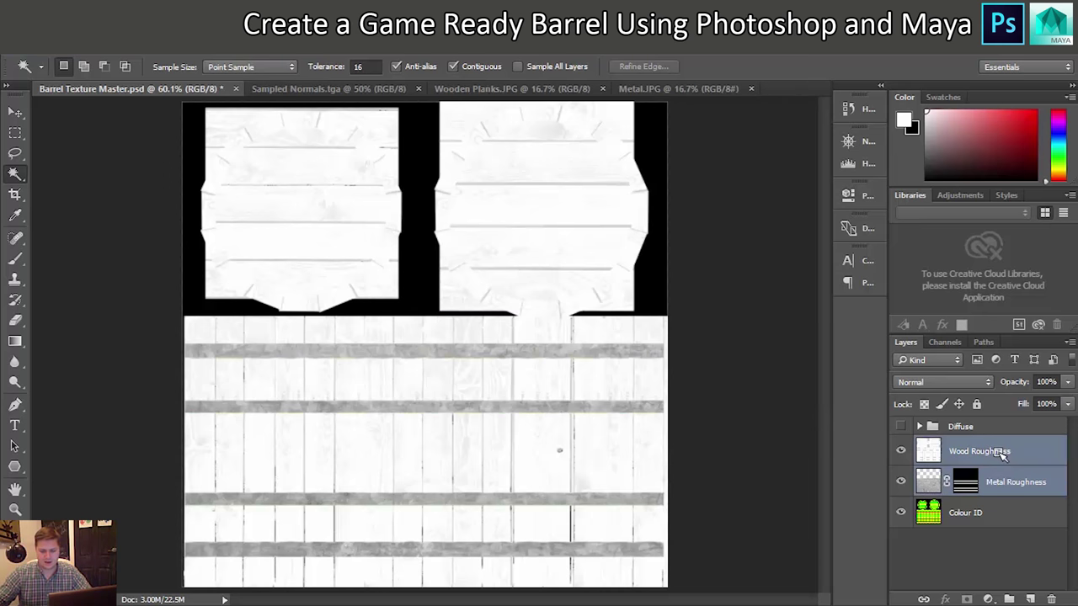
Step: Group Wood Roughness and Metal Roughness as 'Roughness', hide it, and show the Diffuse group
right_click(997, 450)
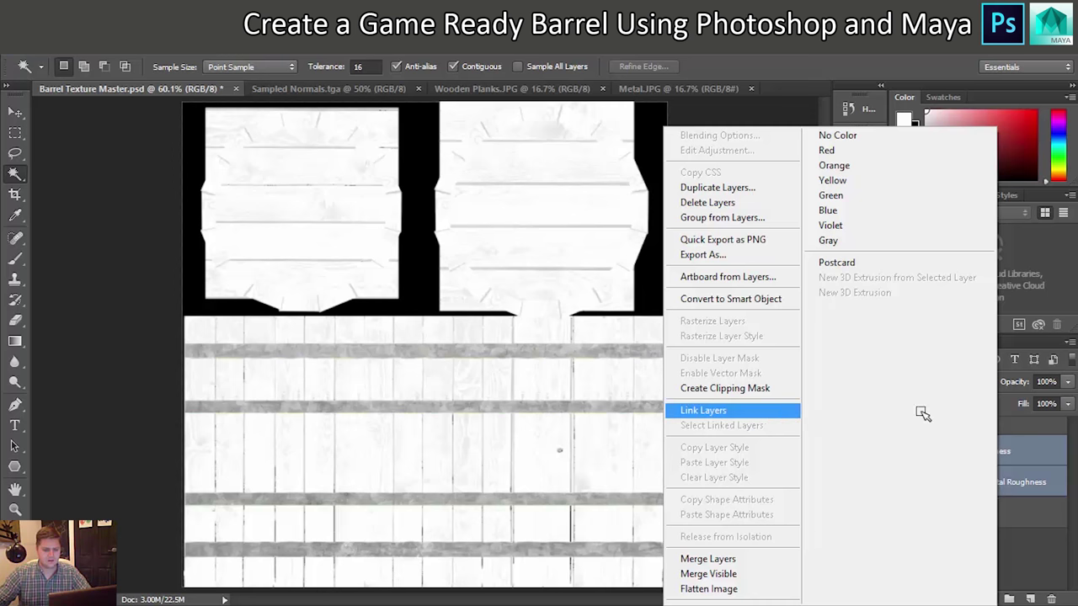
left_click(1012, 485)
left_click(1011, 600)
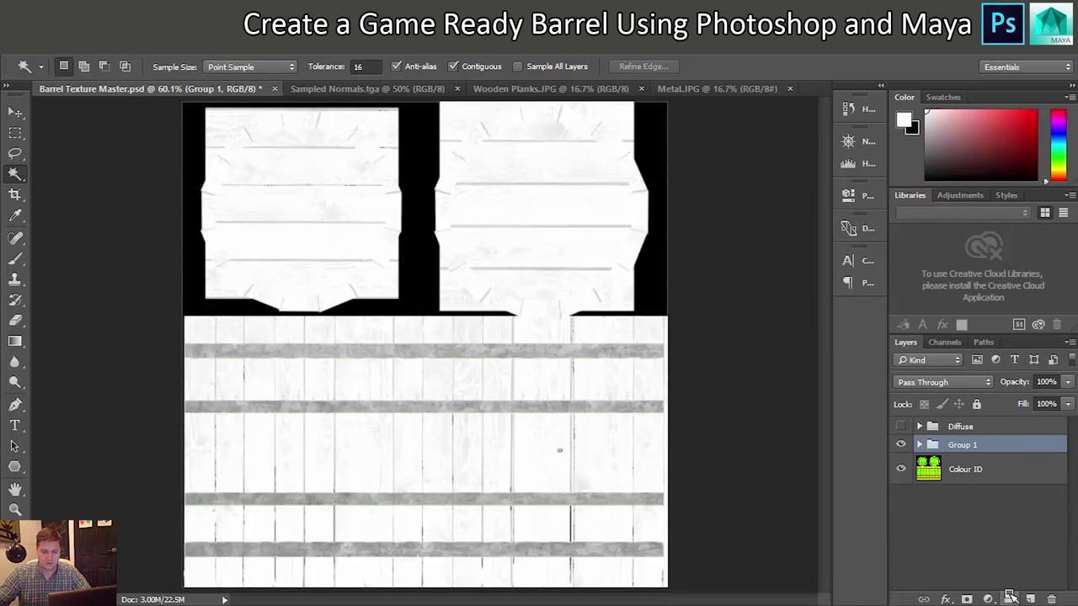
double_click(965, 446)
type("Rou")
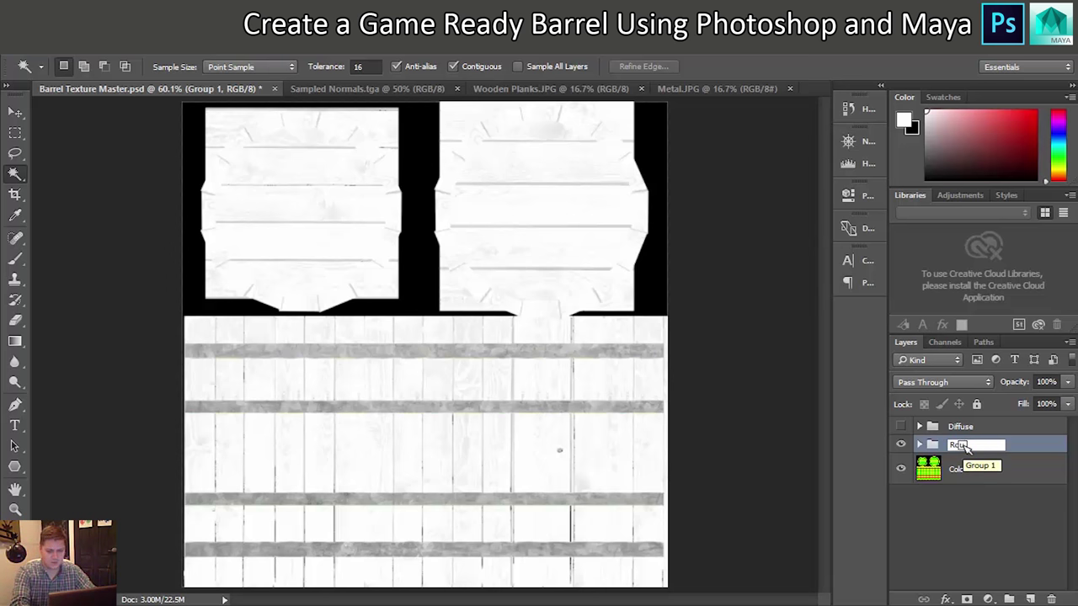
type("ghness")
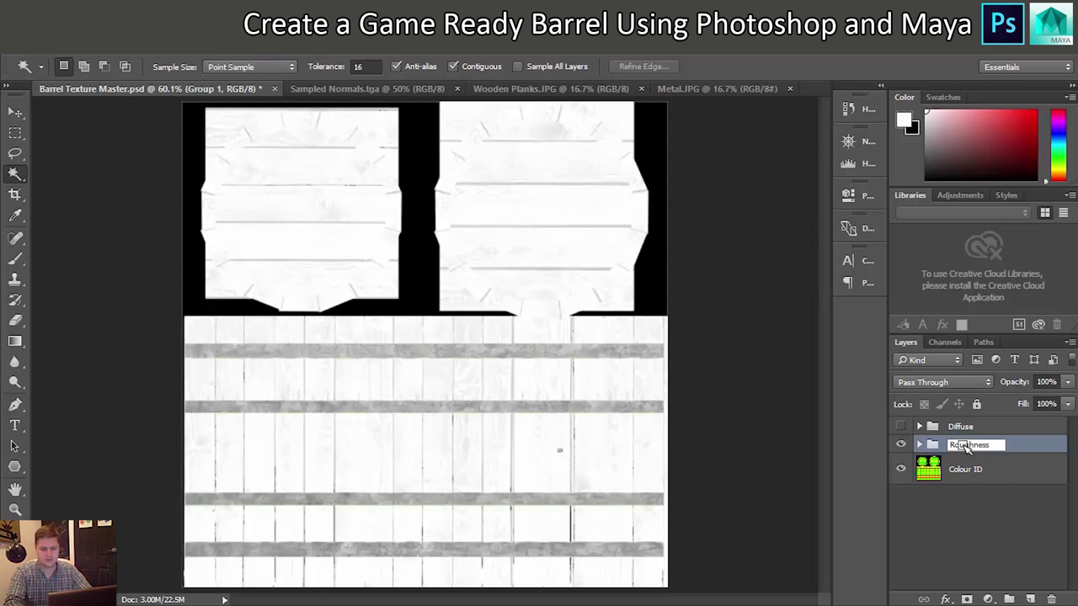
key("Return")
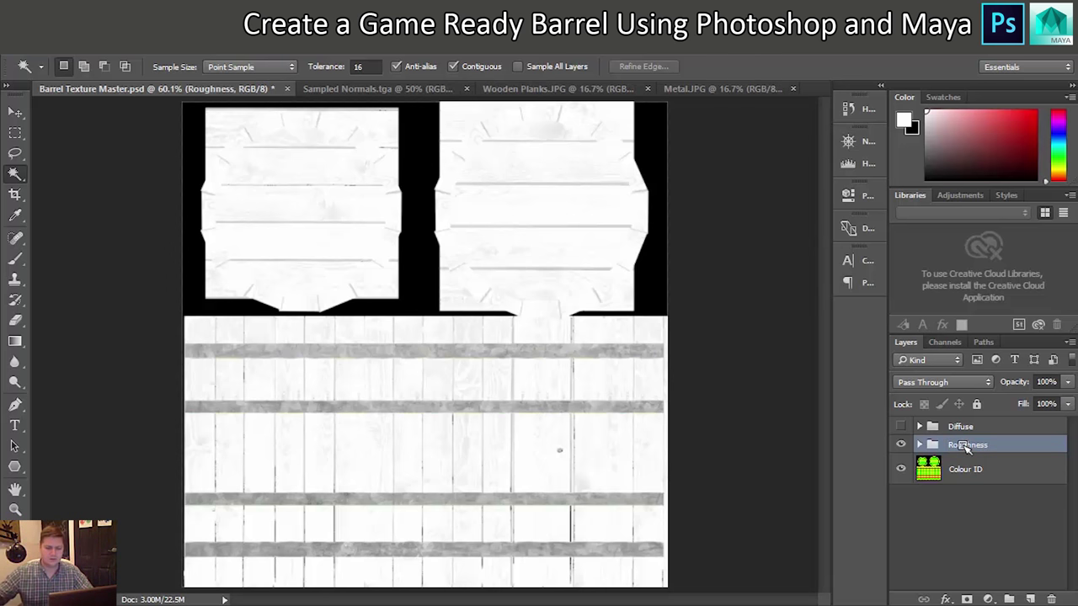
left_click(901, 444)
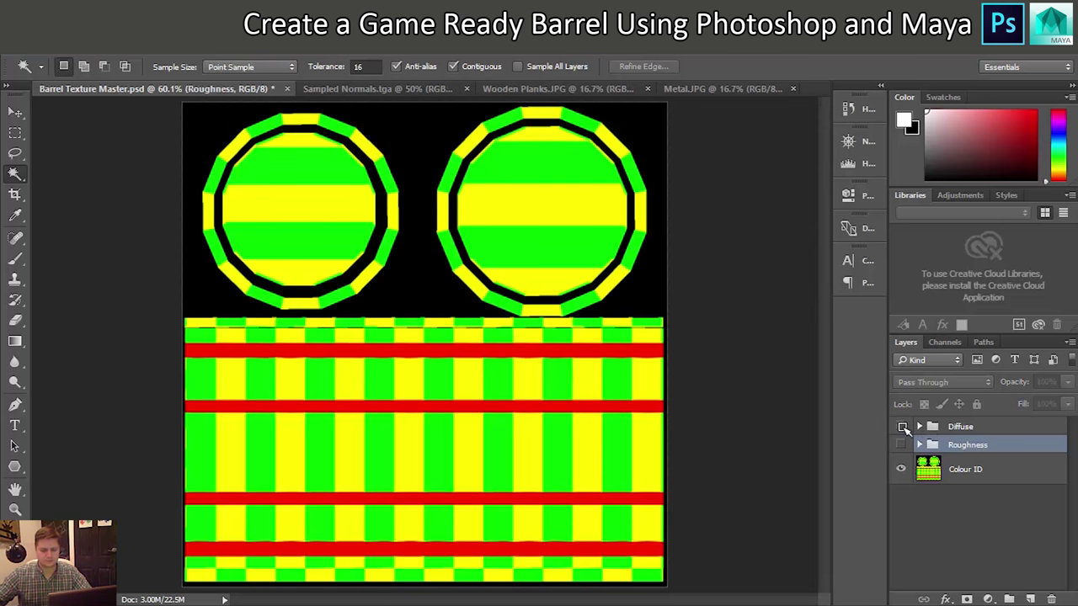
left_click(901, 427)
Step: Duplicate Wood Diffuse and Metal Diffuse and move the copies below the Roughness group
left_click(920, 427)
left_click(994, 453)
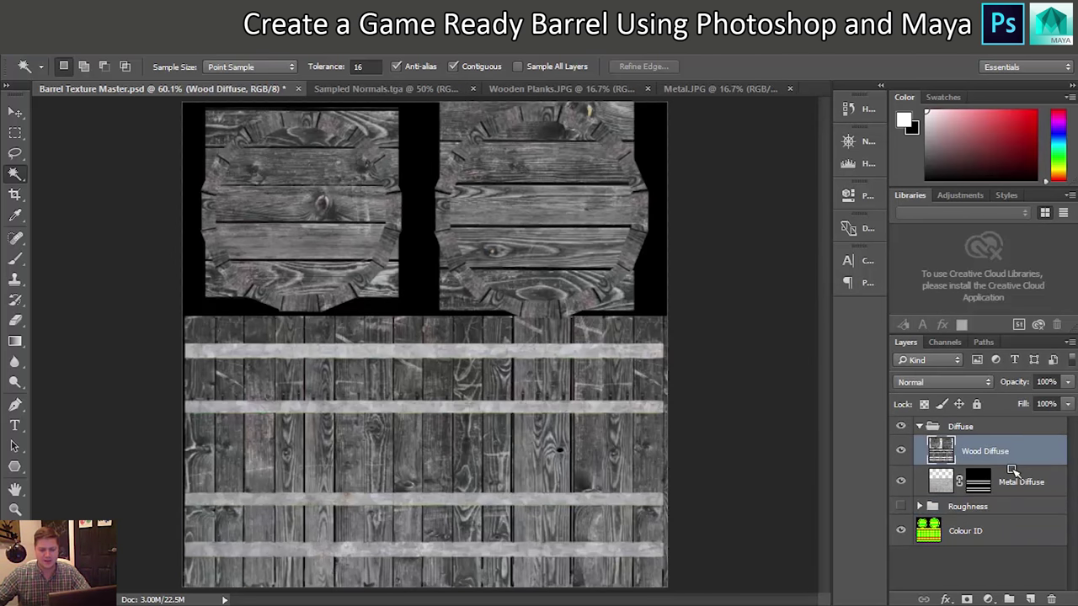
left_click(1020, 479, "shift")
left_click_drag(1001, 452, 1033, 598)
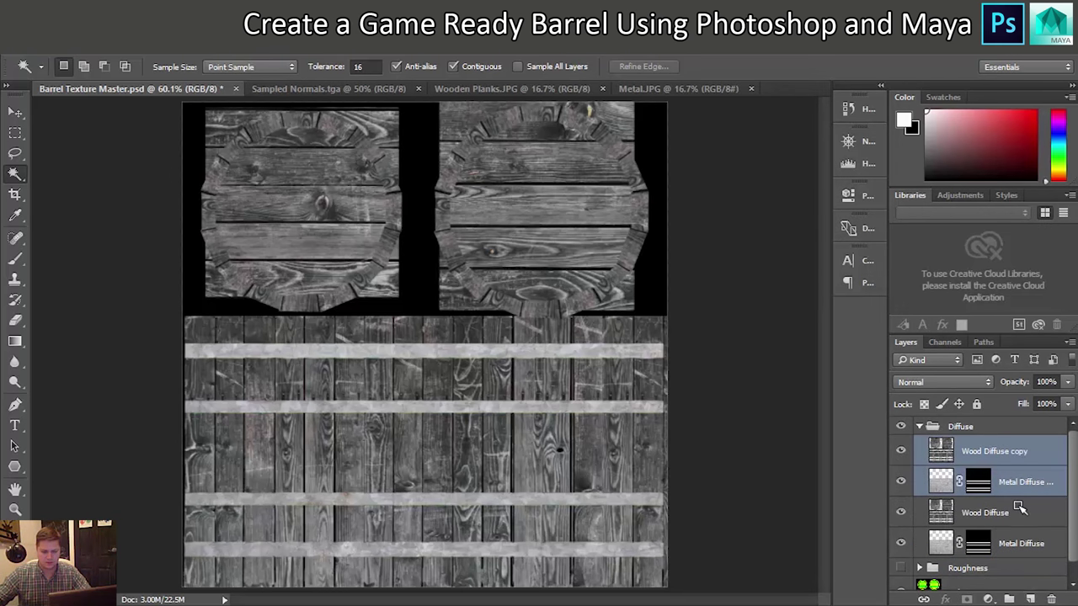
scroll(1003, 506, "down", 1)
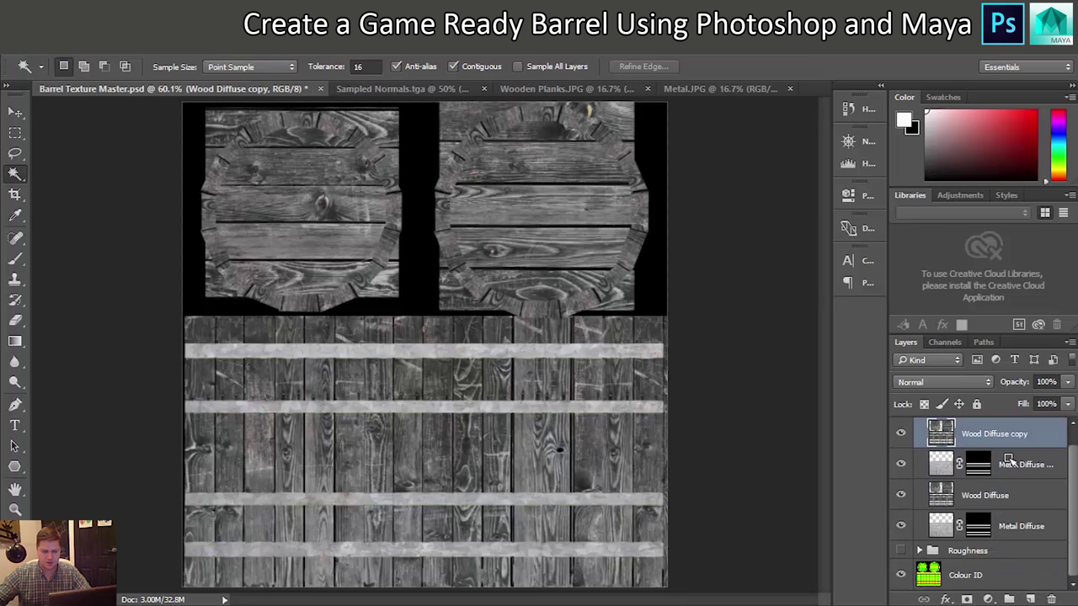
left_click_drag(994, 442, 992, 516)
Step: Hide the Diffuse group and Colour ID, then fill the Wood Diffuse copy with black
left_click(991, 516)
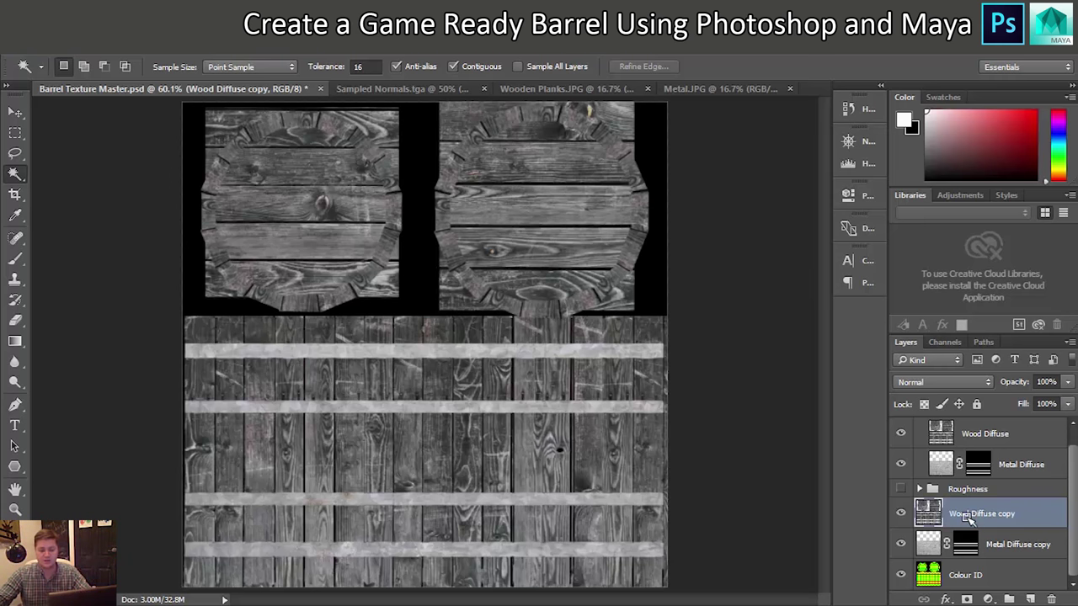
left_click_drag(971, 520, 1054, 600)
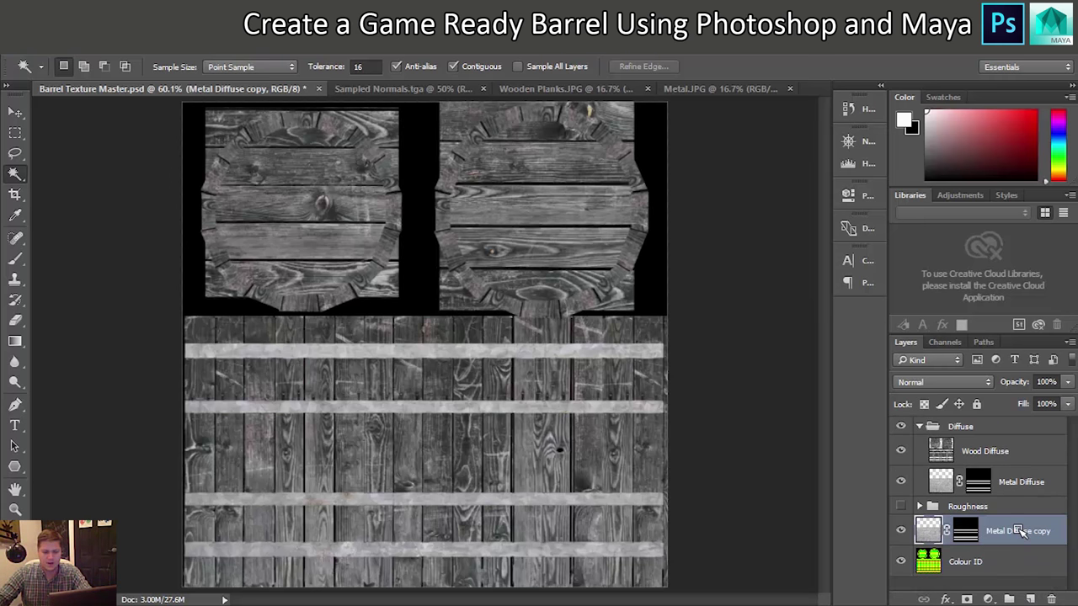
left_click(899, 427)
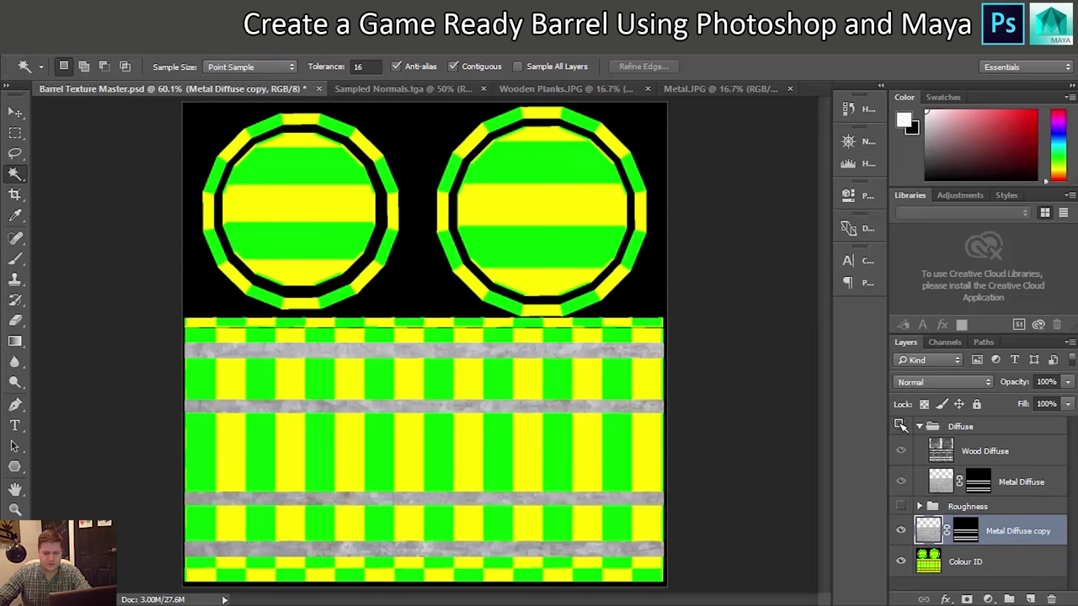
left_click(901, 562)
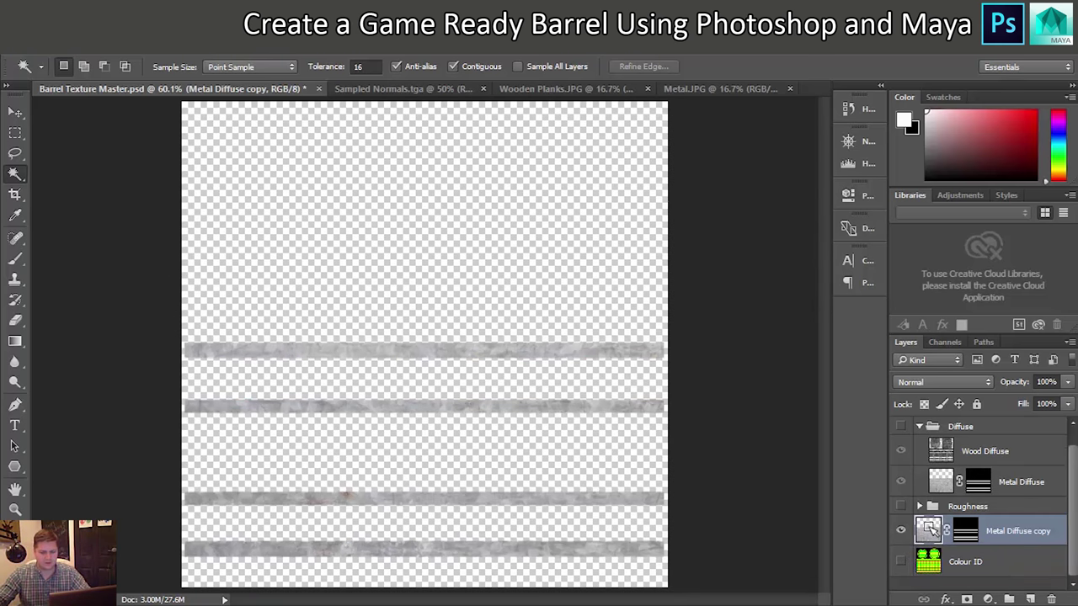
key("ctrl+z")
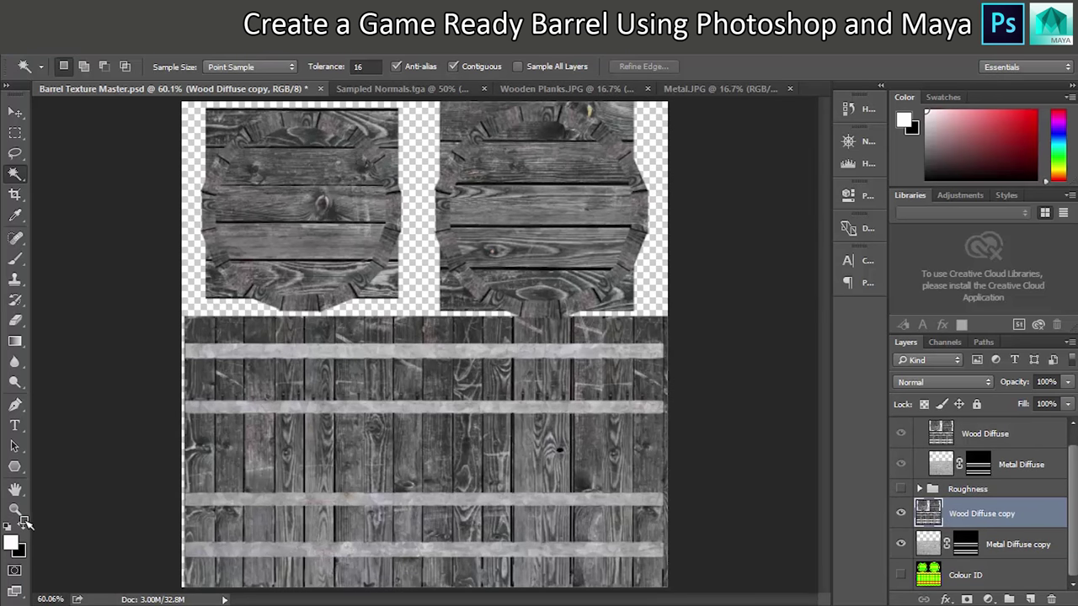
key("ctrl+BackSpace")
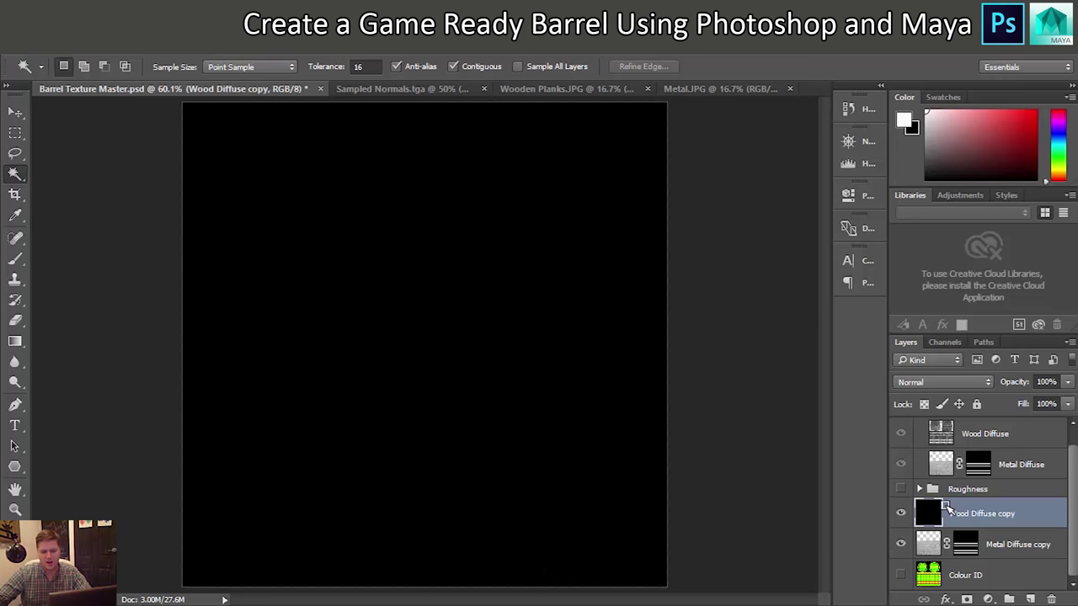
Step: Rename the two diffuse copies to Wood Metallic and Metal Metallic
double_click(961, 515)
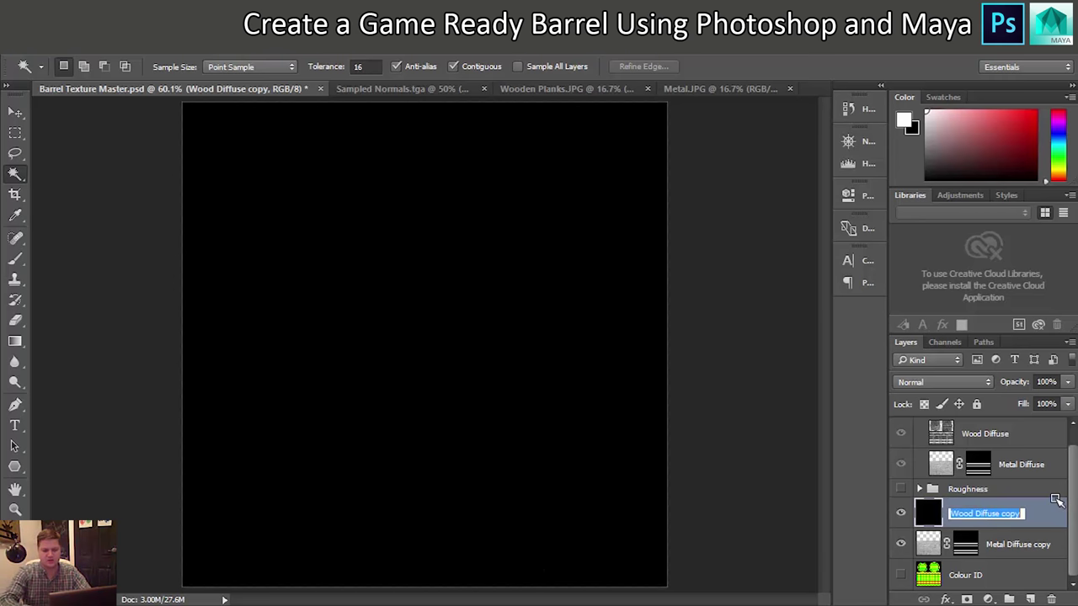
key("Right")
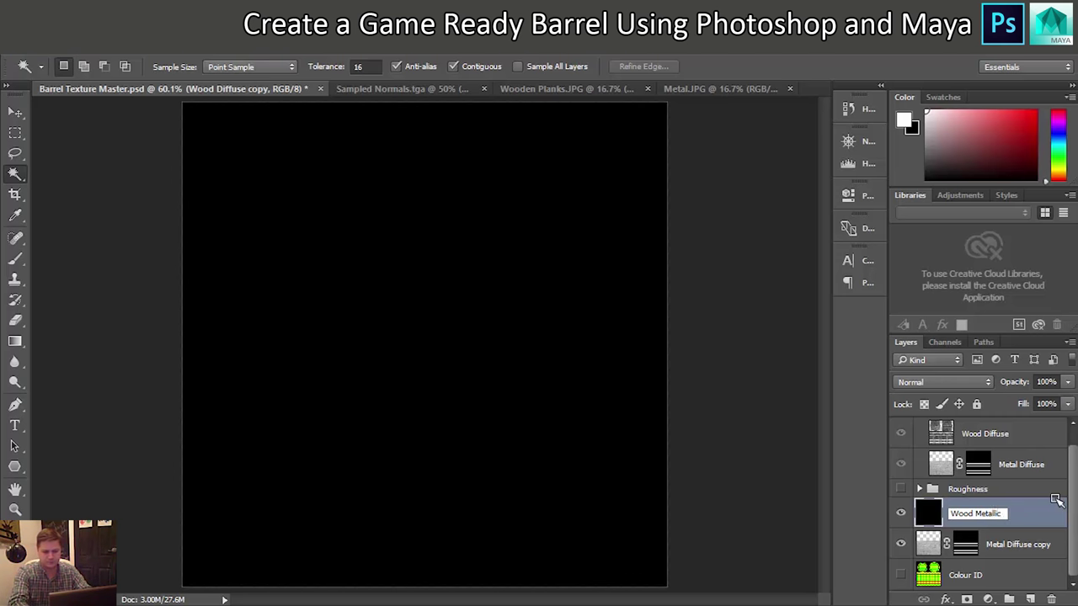
key("Return")
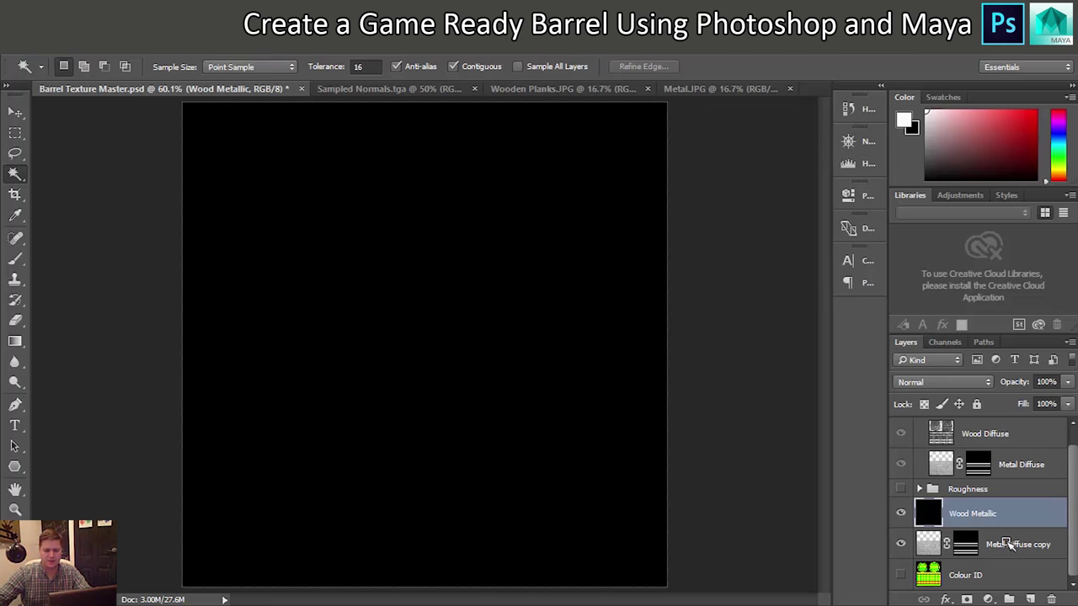
left_click(1012, 546)
double_click(1016, 546)
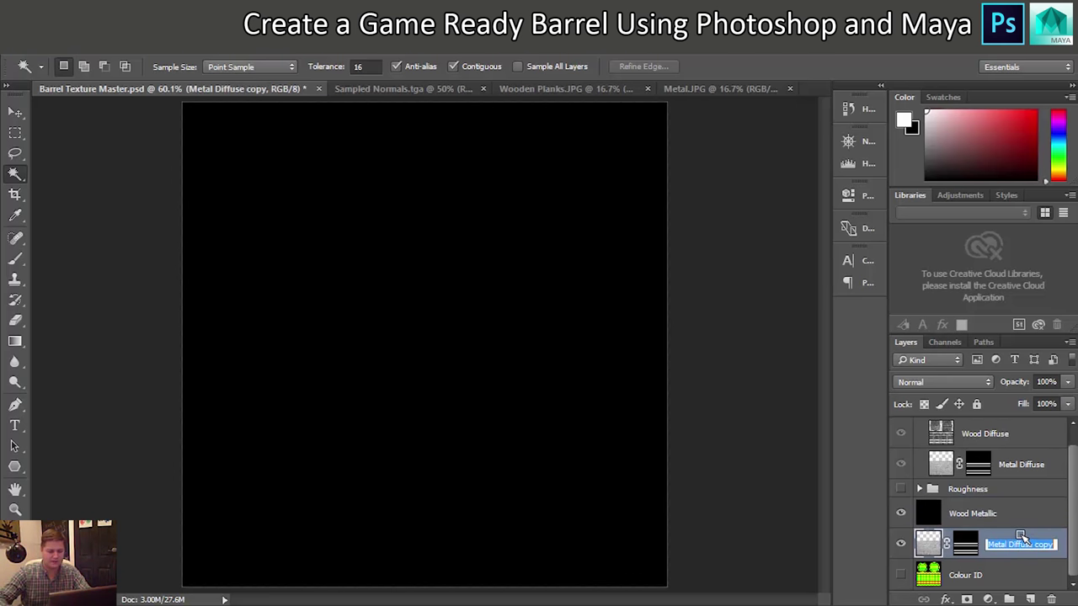
type("Metal Matallic")
key("Return")
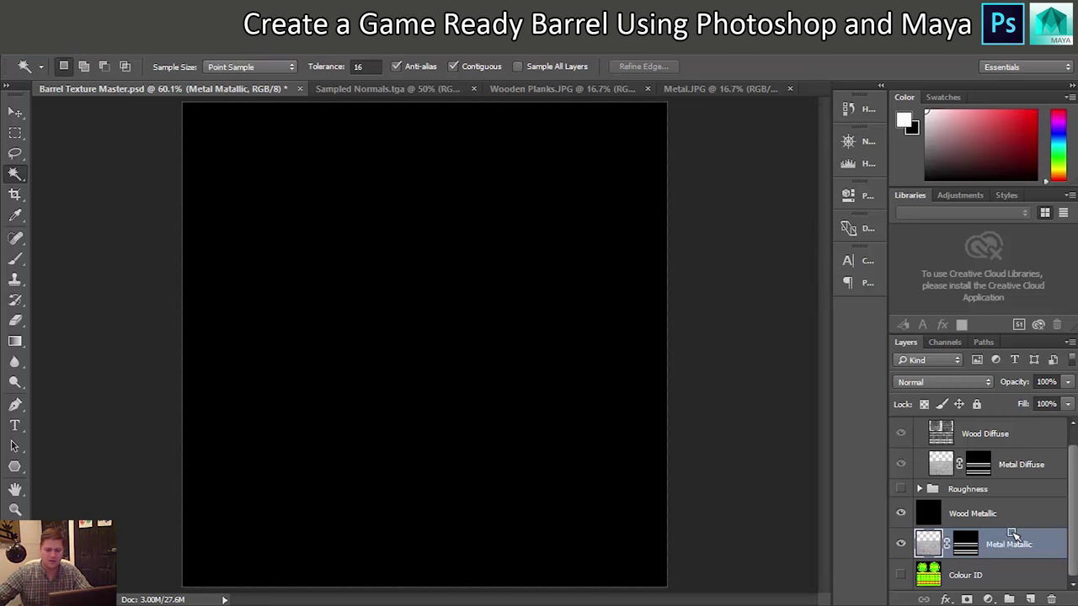
Step: Move the Metal Metallic layer above Wood Metallic
left_click_drag(1008, 549, 997, 509)
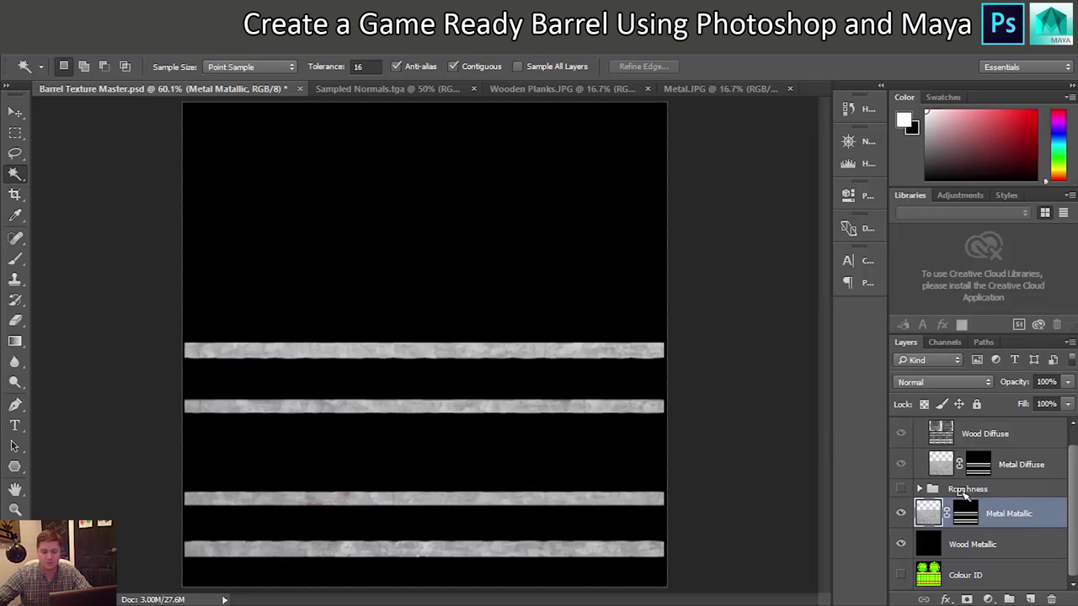
key("alt+e")
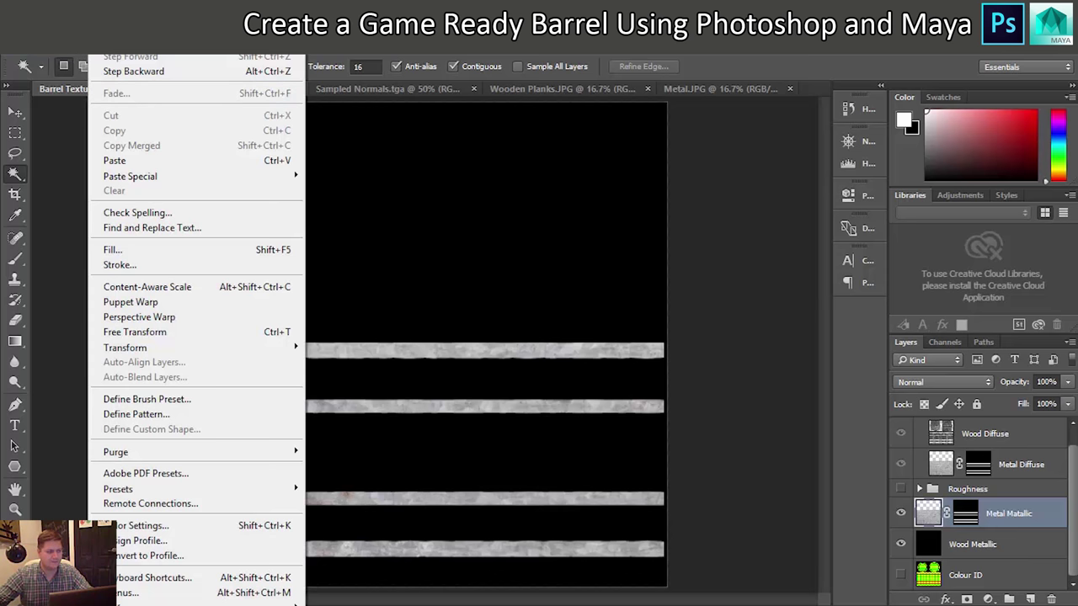
key("Escape")
scroll(912, 455, "up", 1)
Step: Desaturate the Metal Metallic layer with Image > Adjustments > Desaturate
scroll(912, 455, "down", 1)
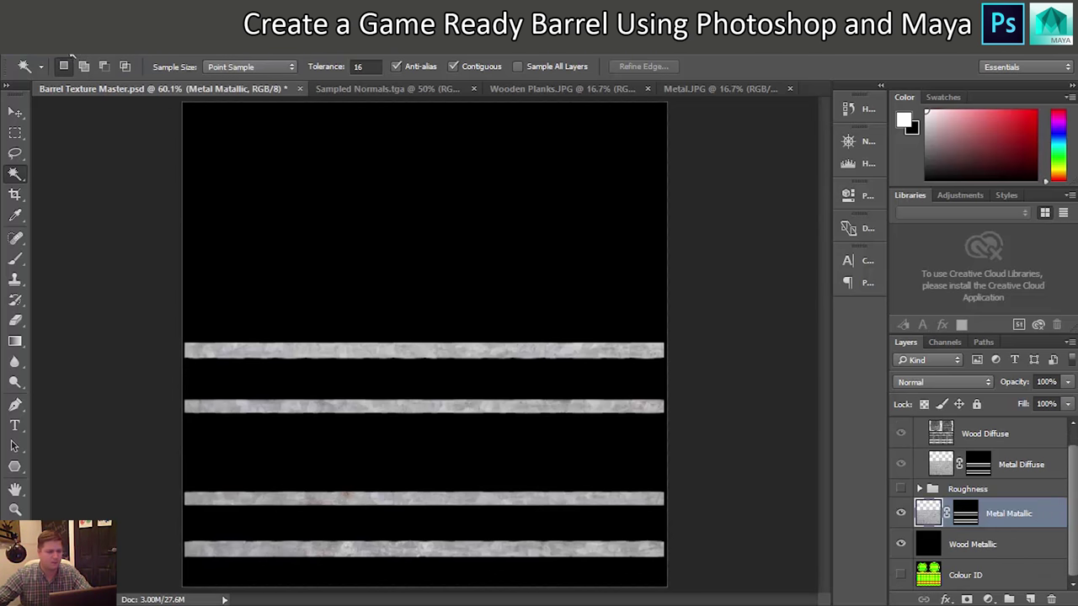
key("alt+e")
key("Escape")
key("alt+i")
mouse_move(192, 82)
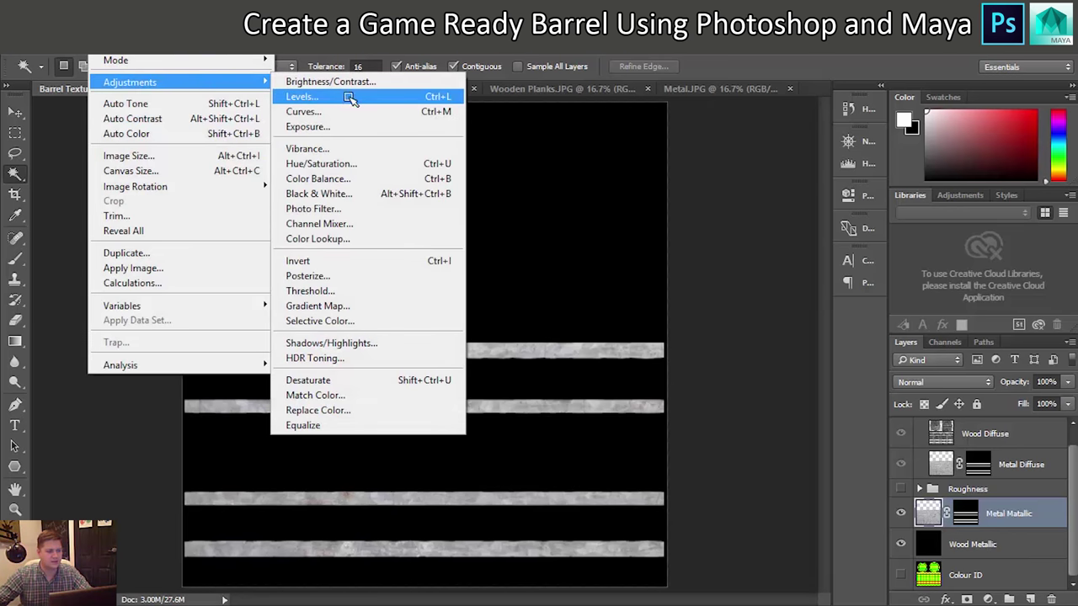
left_click(360, 379)
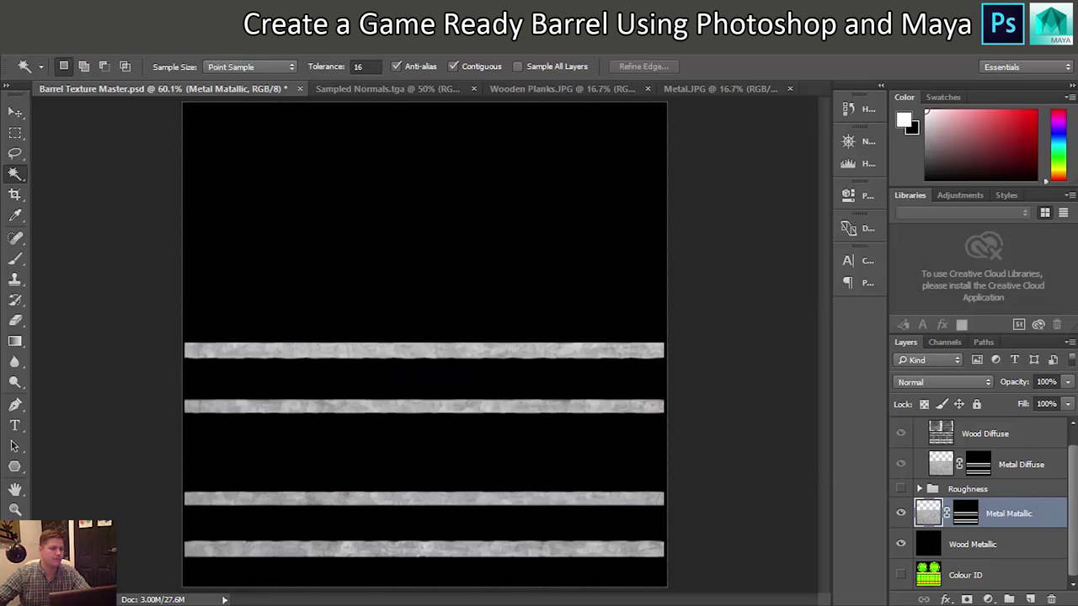
Step: Raise the Levels output black value so the metal bands turn white
key("alt+i")
mouse_move(185, 81)
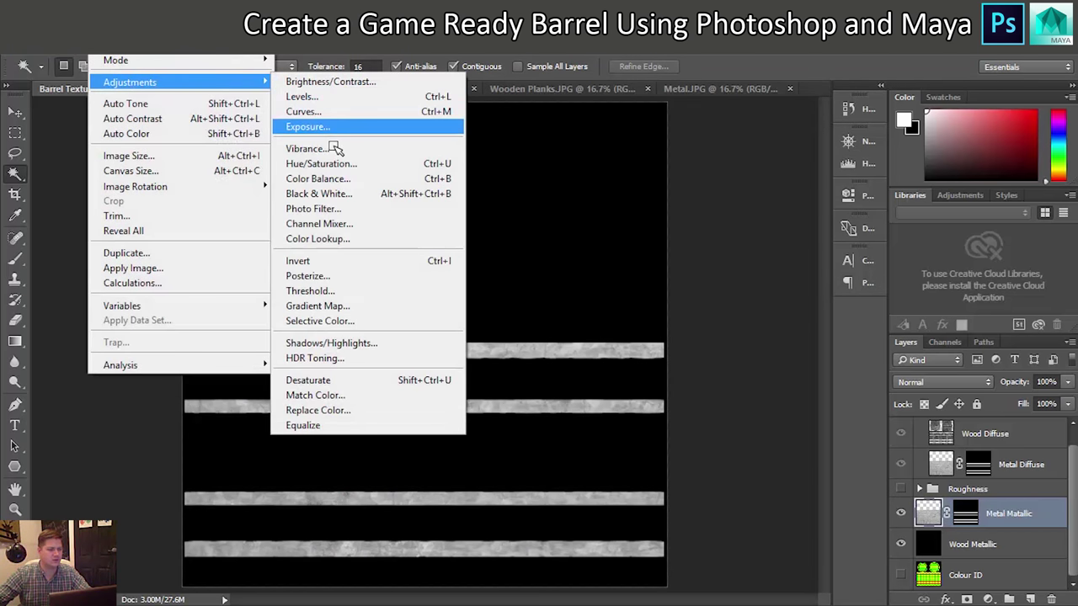
left_click(346, 96)
left_click_drag(710, 413, 874, 413)
left_click(964, 196)
key("w")
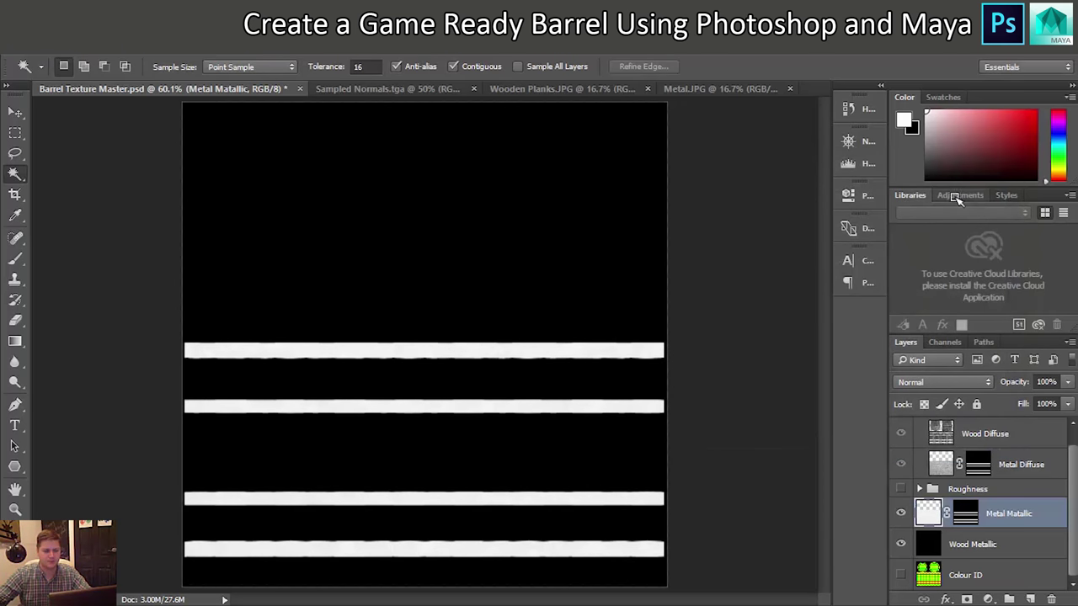
left_click(41, 44)
Step: Export as Targa named Barrel Metallic, alpha channels off, at 24 bits/pixel
left_click(78, 218)
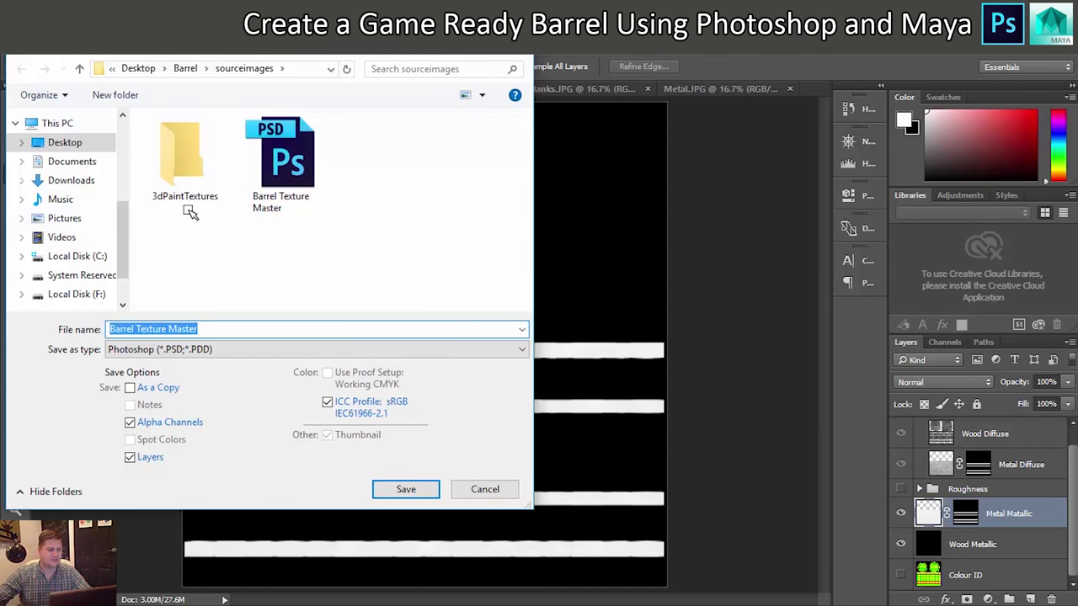
left_click(229, 350)
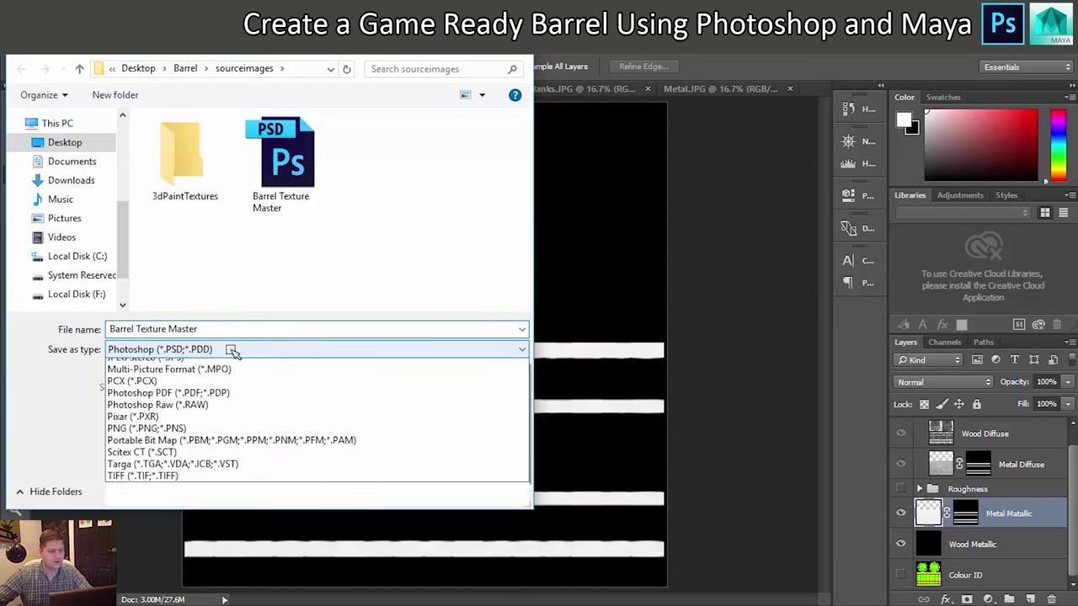
left_click(222, 602)
left_click(129, 422)
left_click(206, 328)
left_click(206, 332)
key("BackSpace")
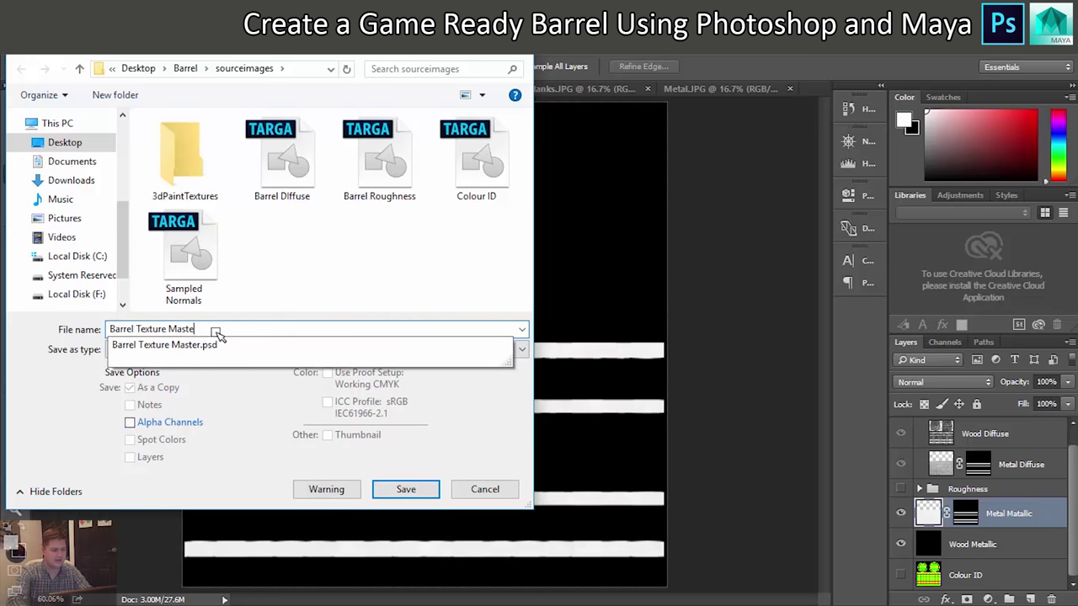
key("BackSpace")
key("BackSpace")
key("BackSpace")
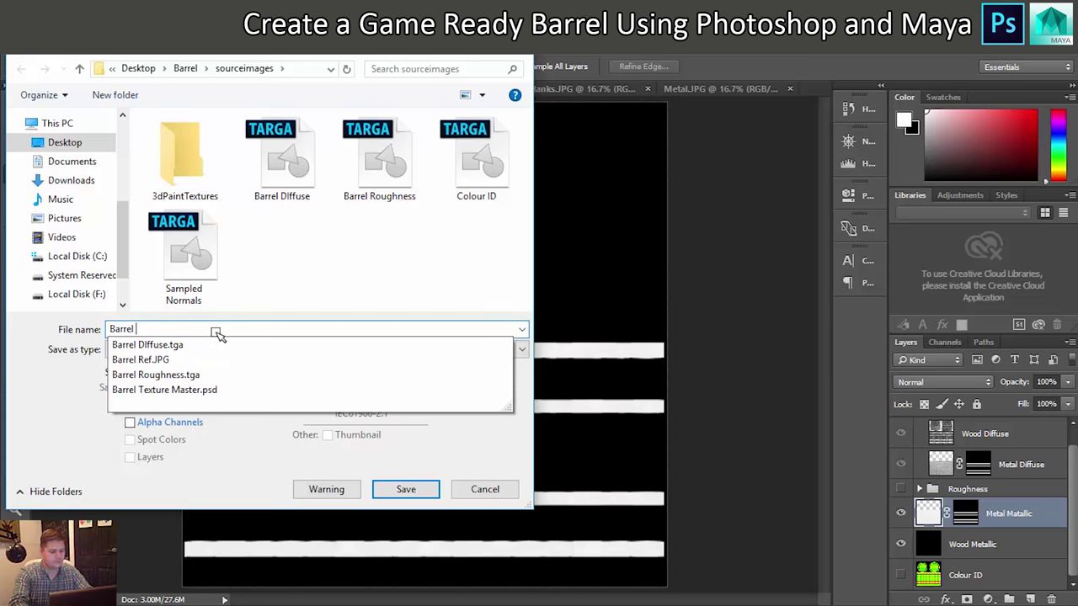
type("Metallic")
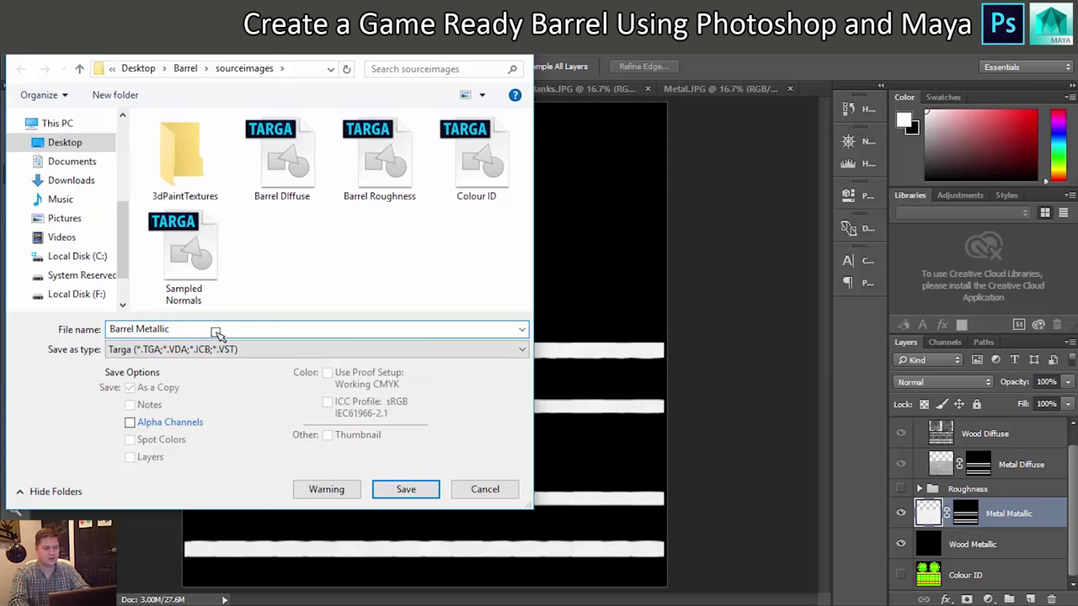
key("Return")
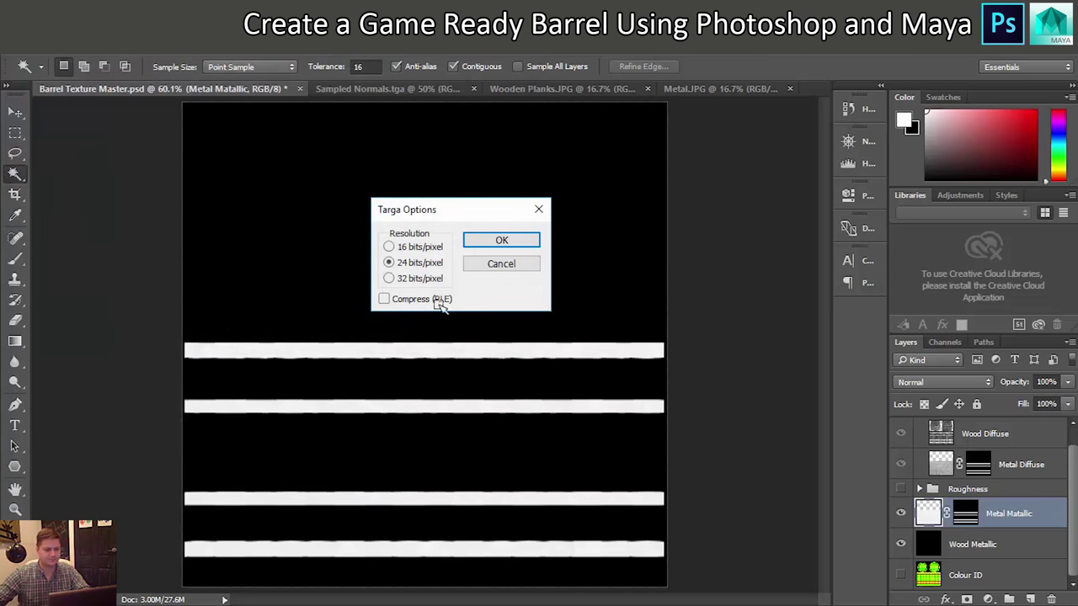
left_click(480, 241)
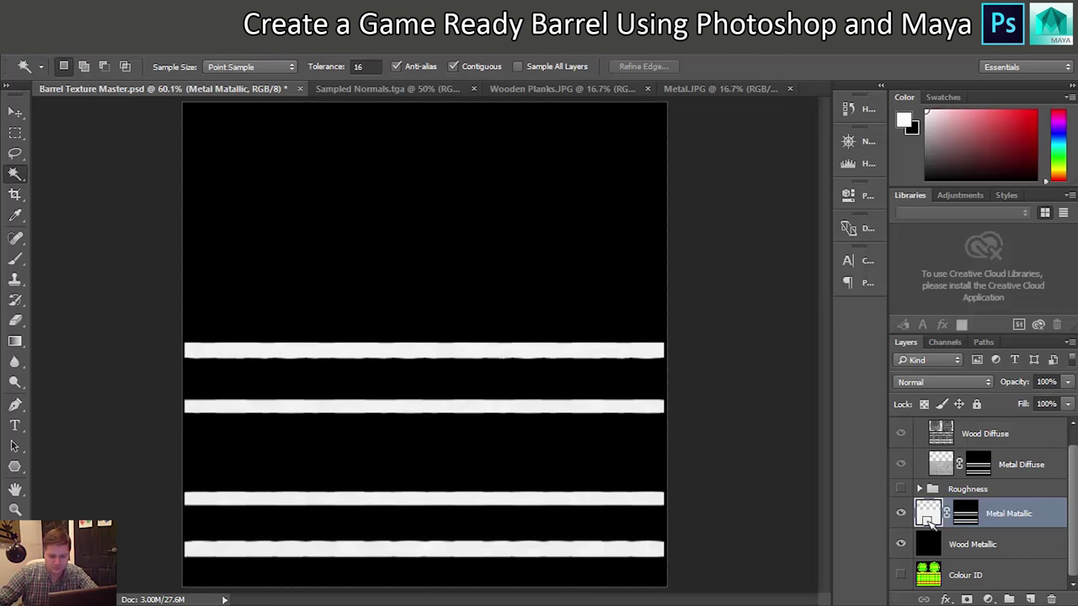
Step: Group Wood Metallic and Metal Metallic into a hidden group named Metallic
left_click(1006, 545, "shift")
left_click_drag(1033, 592, 1009, 599)
double_click(971, 527)
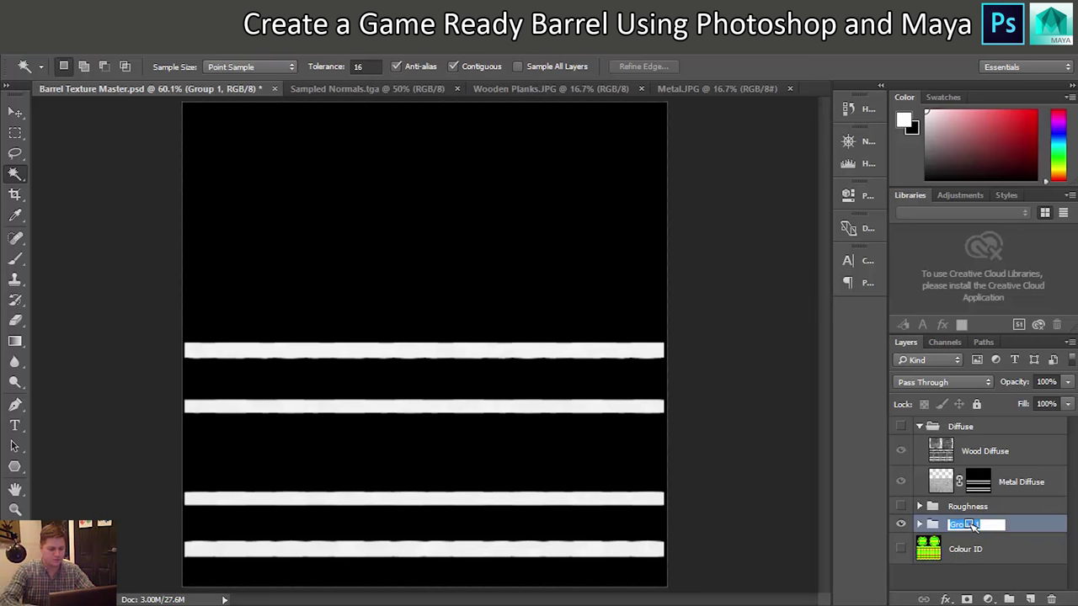
type("Metallic")
key("Return")
left_click(900, 524)
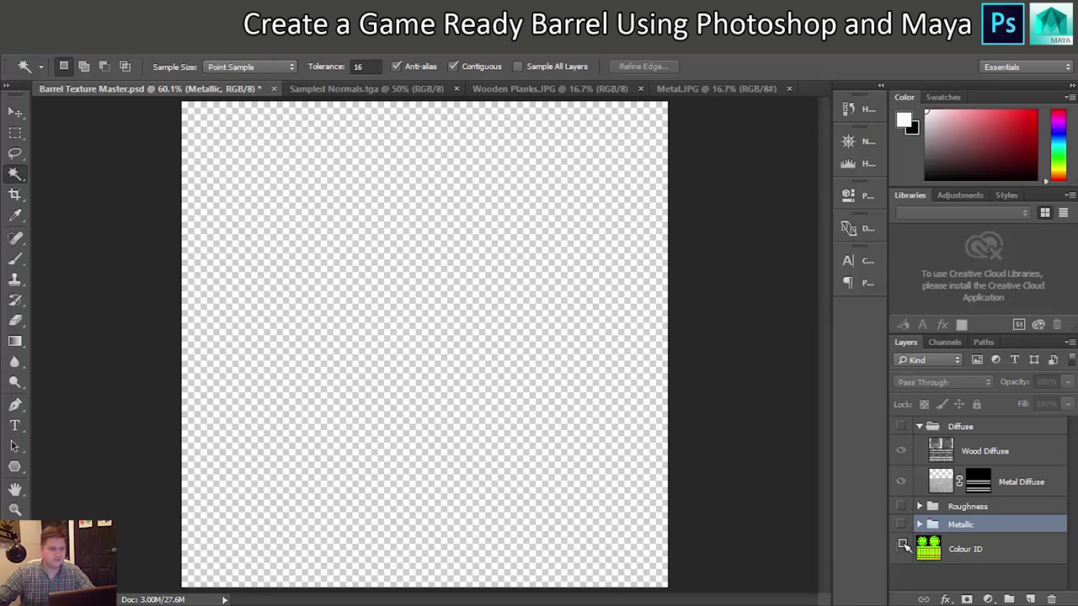
Step: Check Sampled Normals.tga, then return to Barrel Texture Master.psd and select Colour ID
left_click(370, 90)
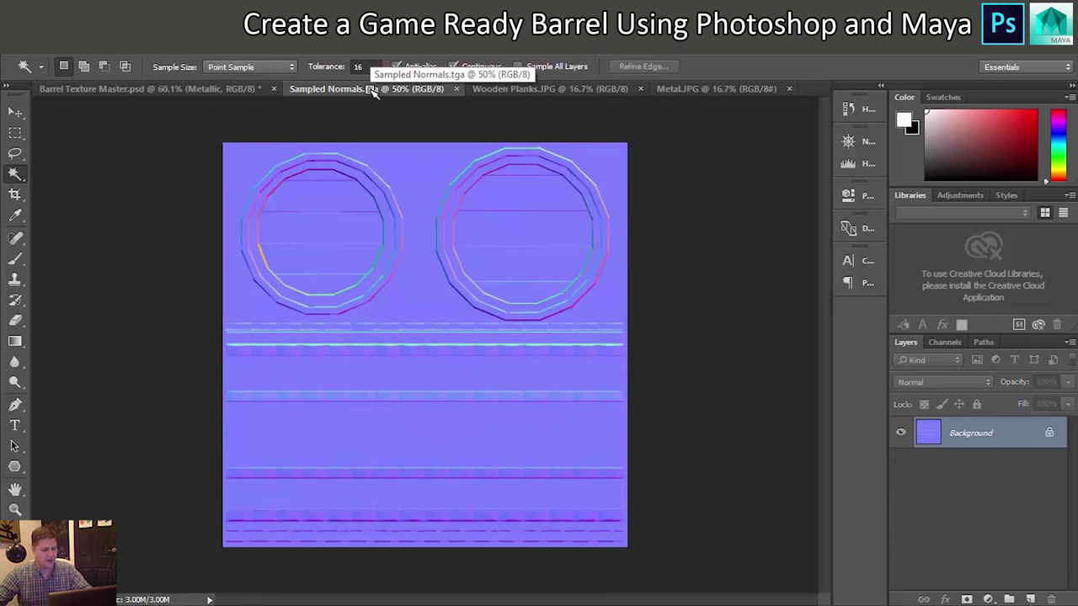
left_click(217, 88)
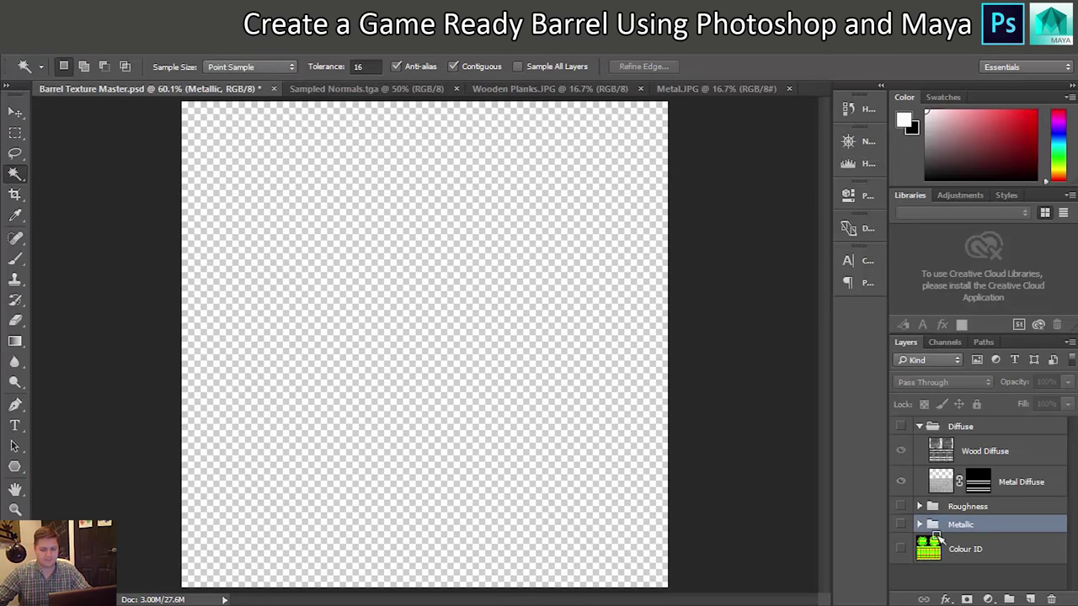
left_click(977, 550)
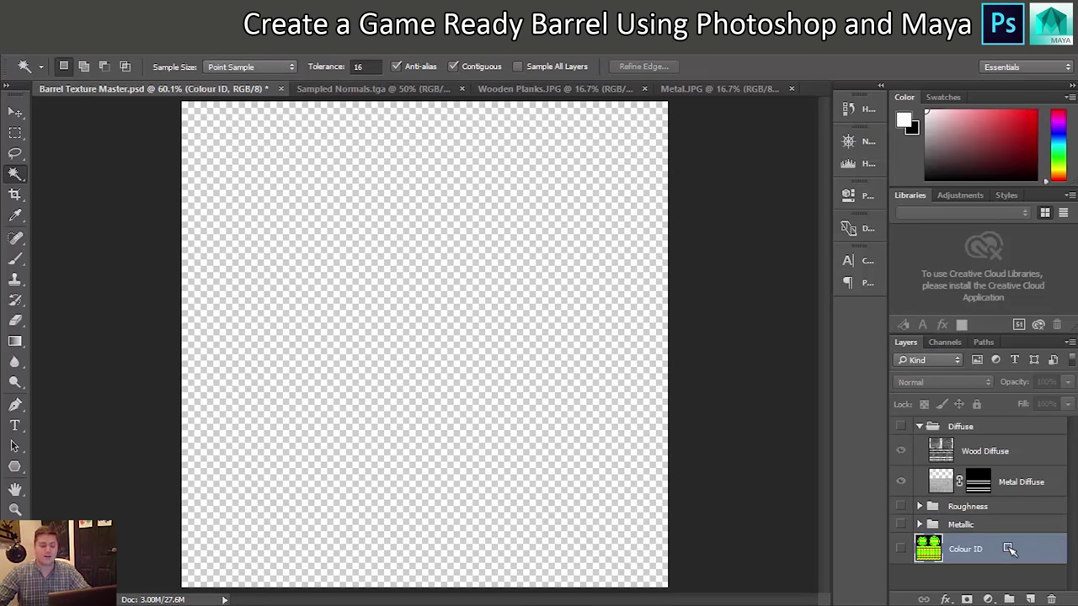
Step: Paste the sampled normal map into the document as Layer 1
key("ctrl+v")
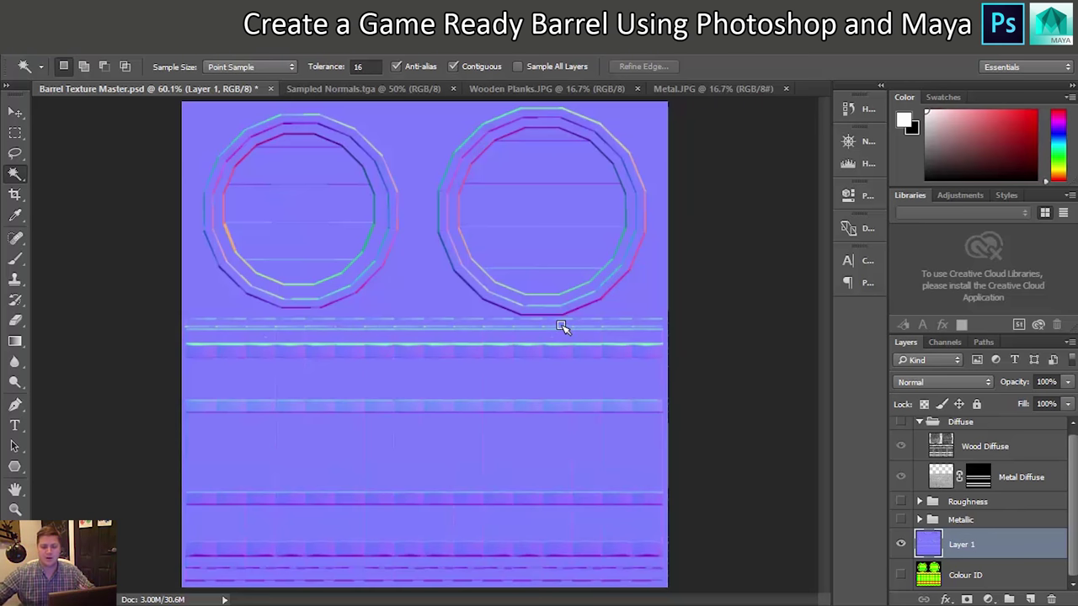
scroll(1014, 451, "up", 1)
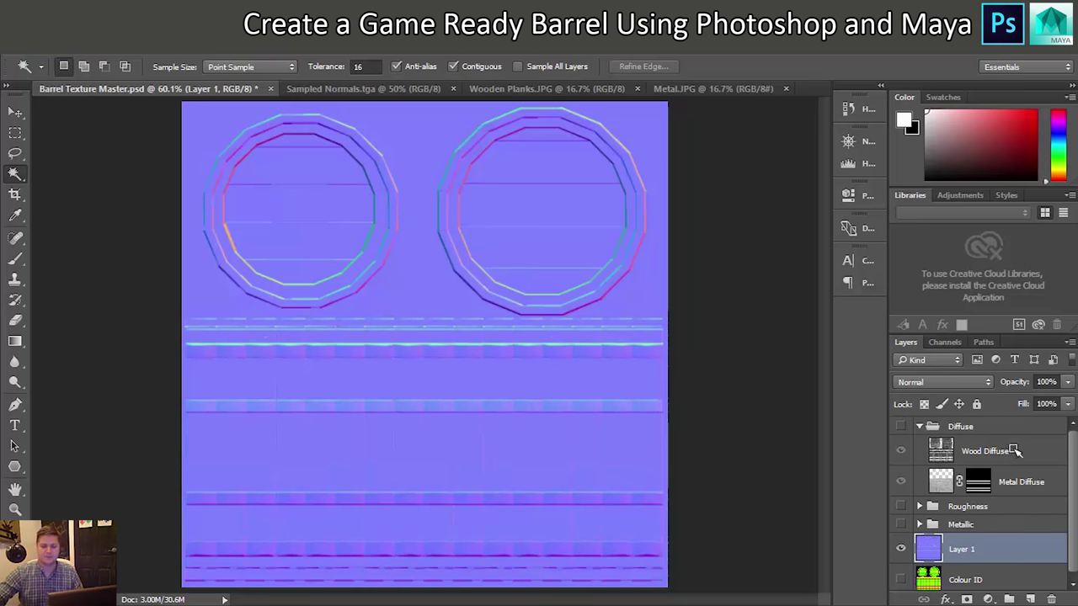
left_click(920, 427)
left_click(921, 427)
Step: Duplicate Wood Diffuse and Metal Diffuse and place the copies directly above Layer 1
left_click(991, 452)
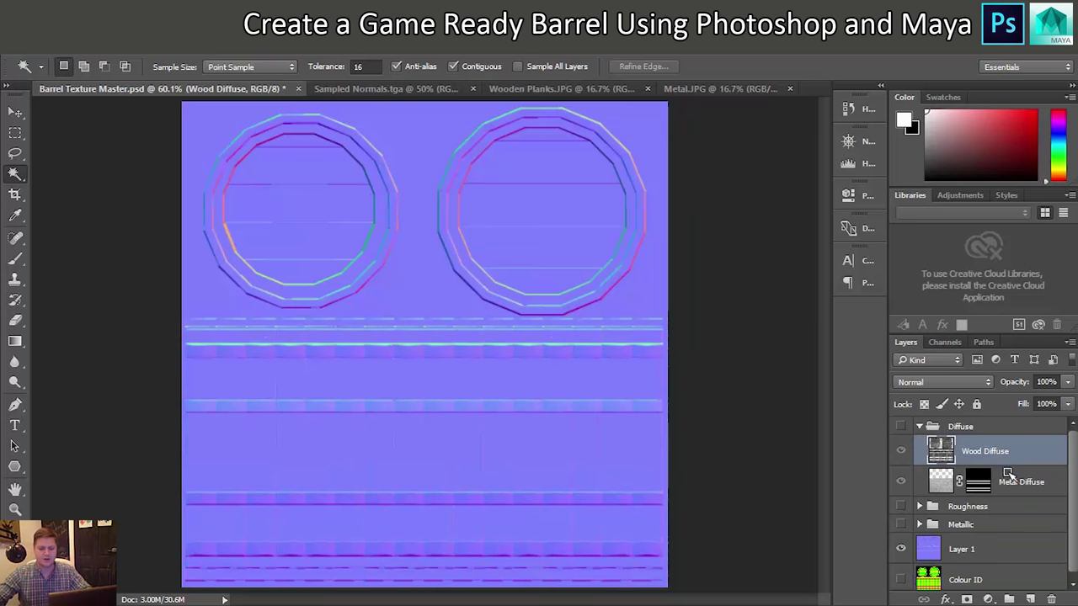
left_click(1015, 481, "shift")
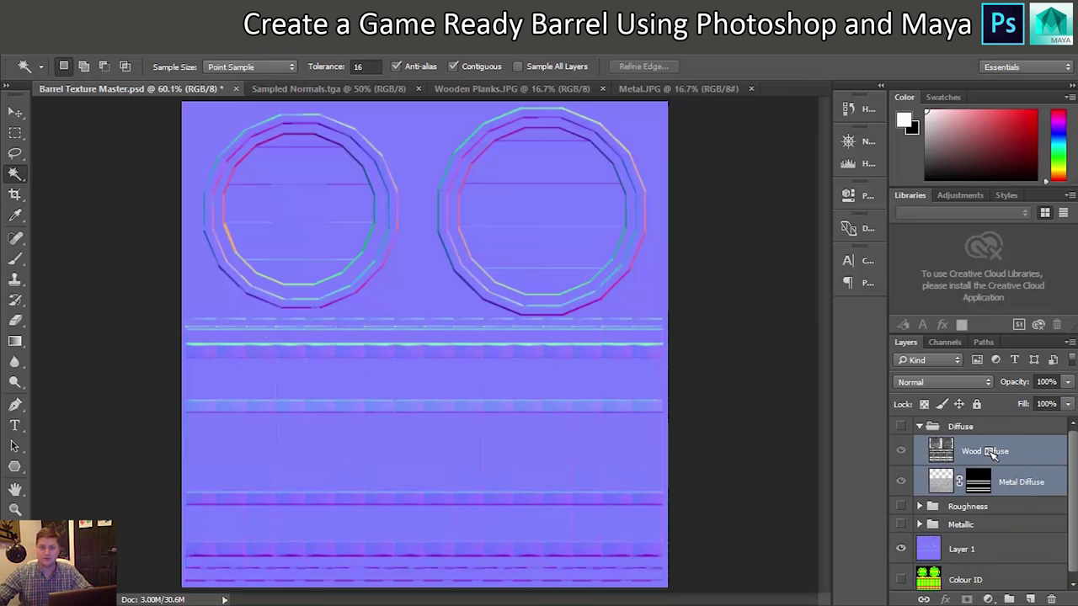
left_click_drag(990, 452, 1032, 598)
left_click_drag(1005, 452, 998, 532)
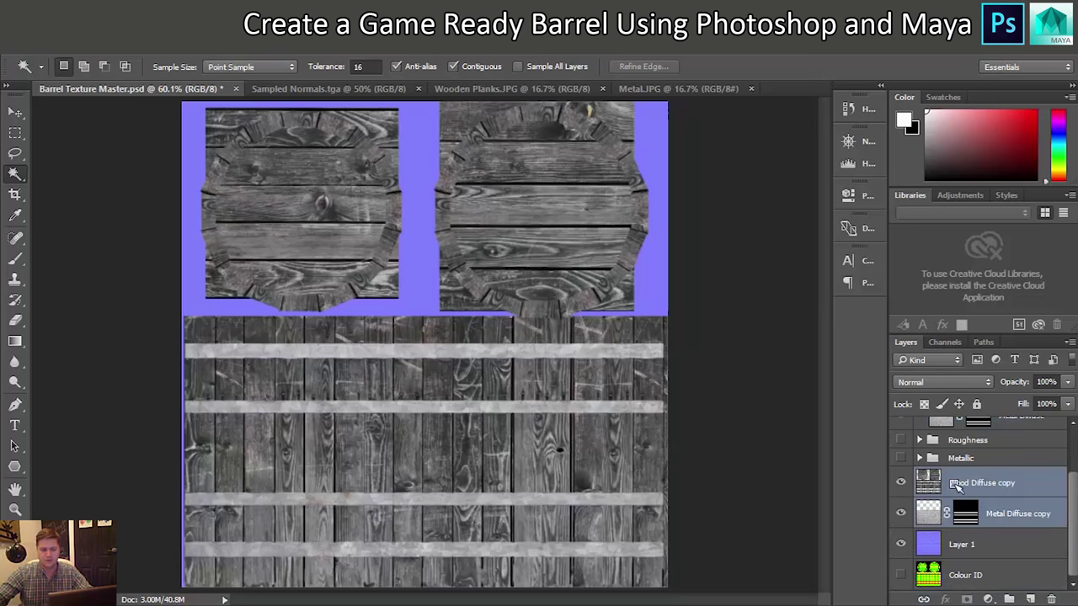
Step: Merge the Wood Diffuse copy and Metal Diffuse copy into one layer
left_click(1013, 511, "ctrl")
left_click(1013, 511, "ctrl")
right_click(1014, 511)
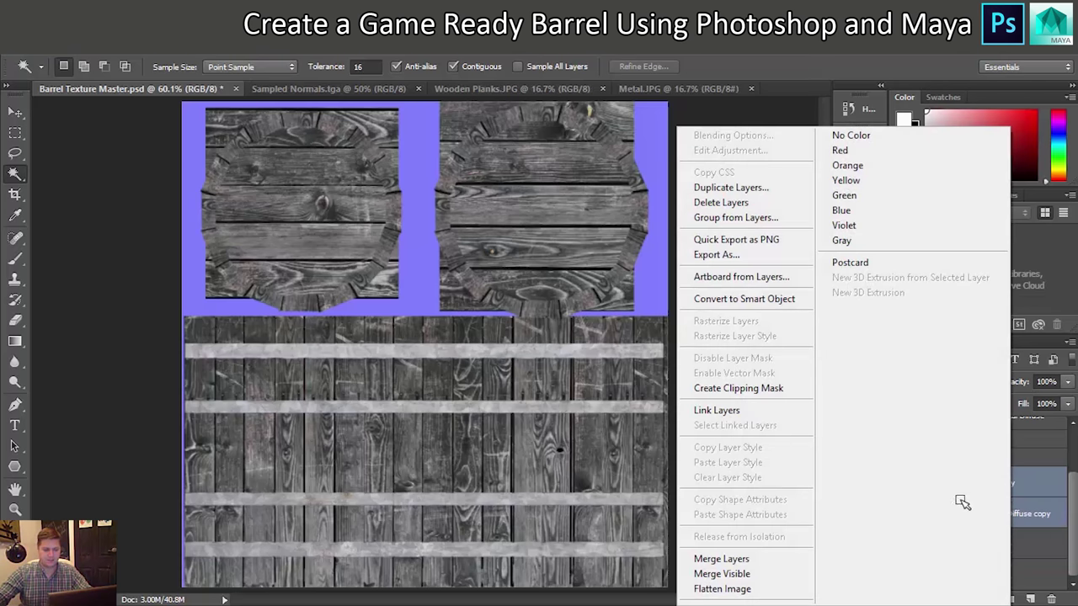
left_click(737, 559)
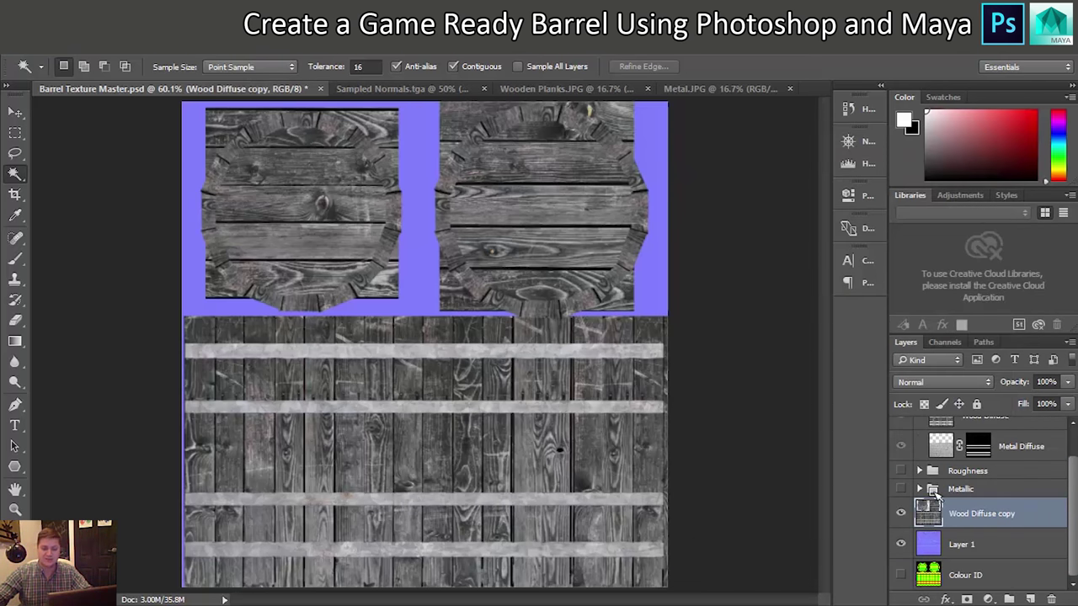
Step: Desaturate the merged Wood Diffuse copy and compare it against the normals beneath
left_click(102, 52)
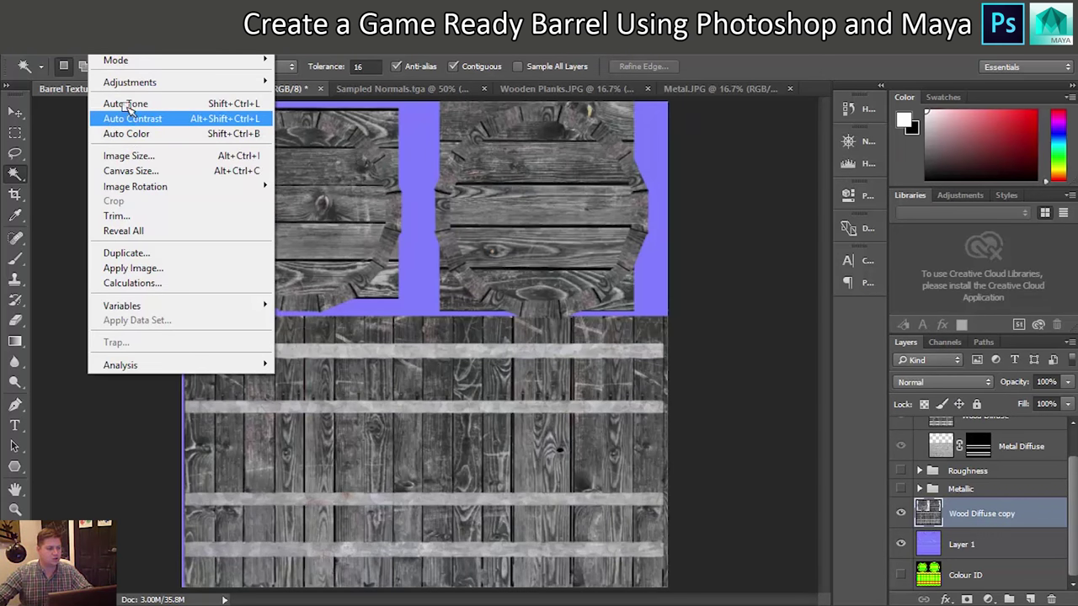
mouse_move(151, 82)
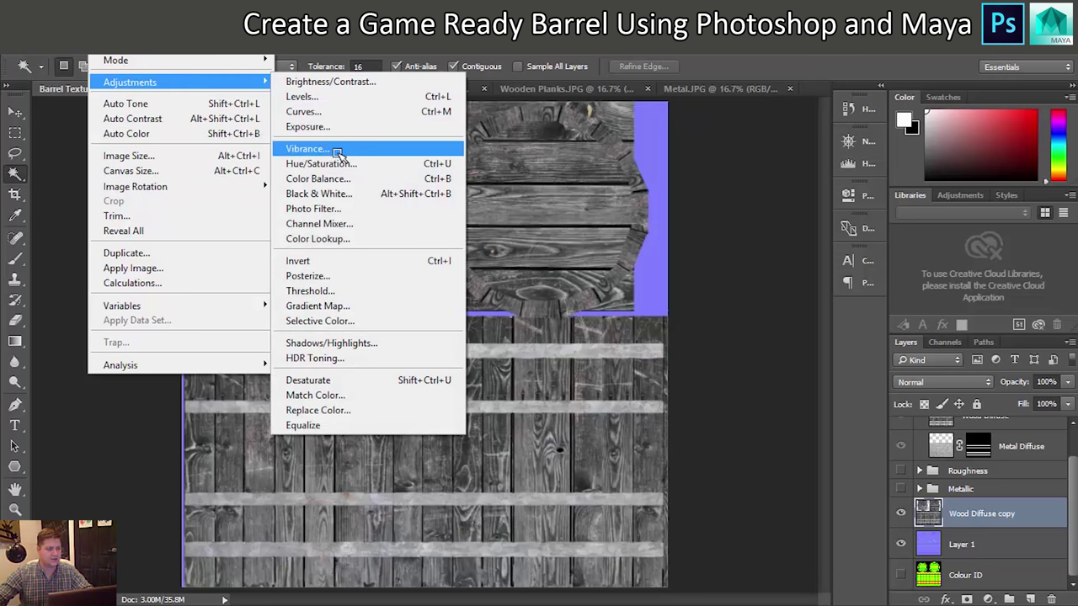
left_click(337, 380)
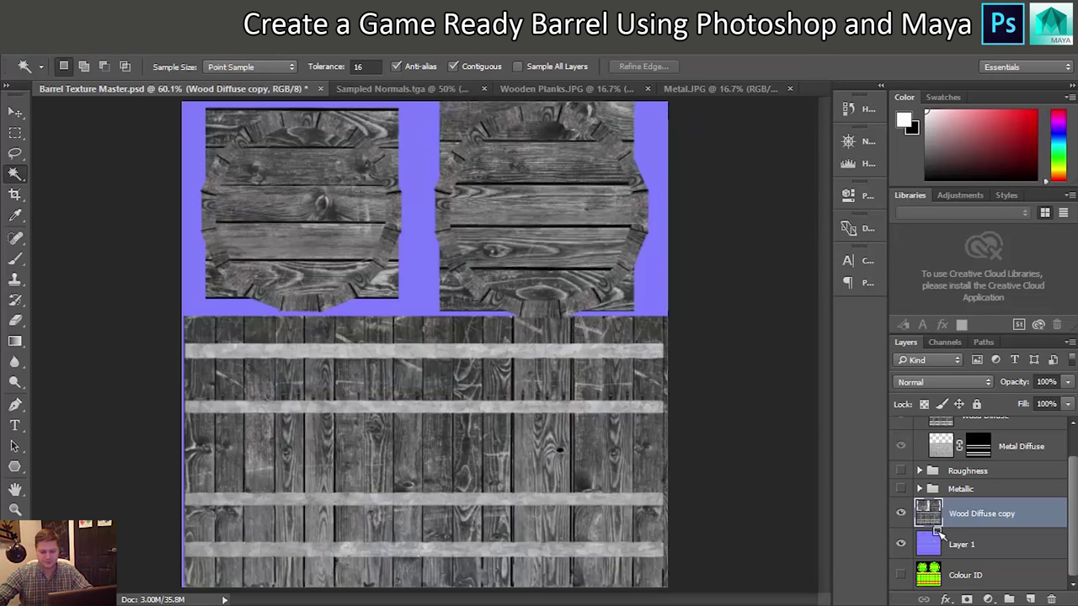
left_click(901, 514)
left_click(901, 514)
left_click(901, 514)
left_click(901, 514)
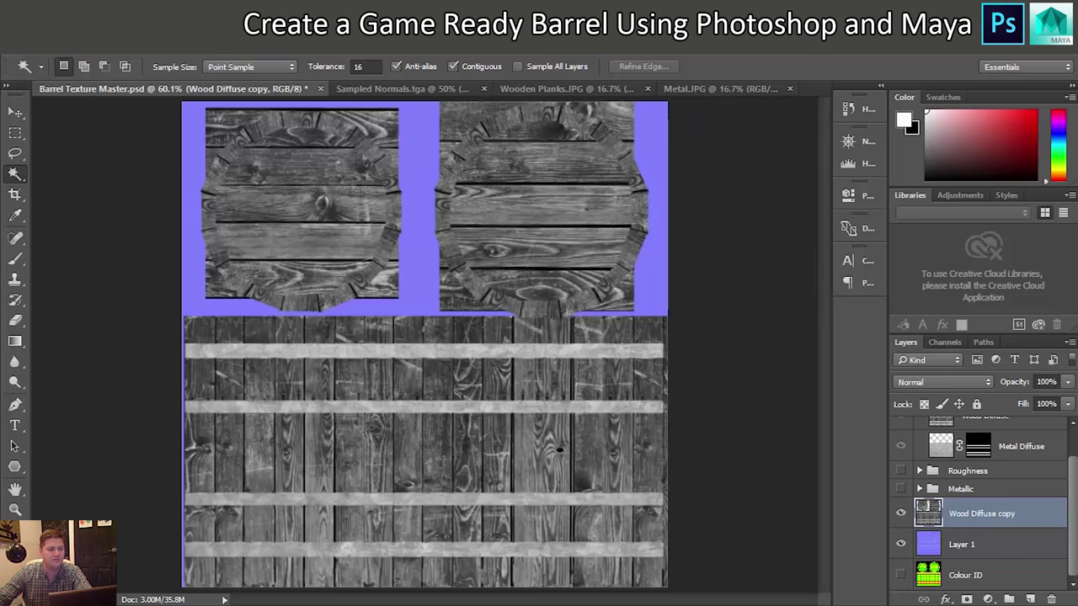
left_click(261, 46)
mouse_move(295, 203)
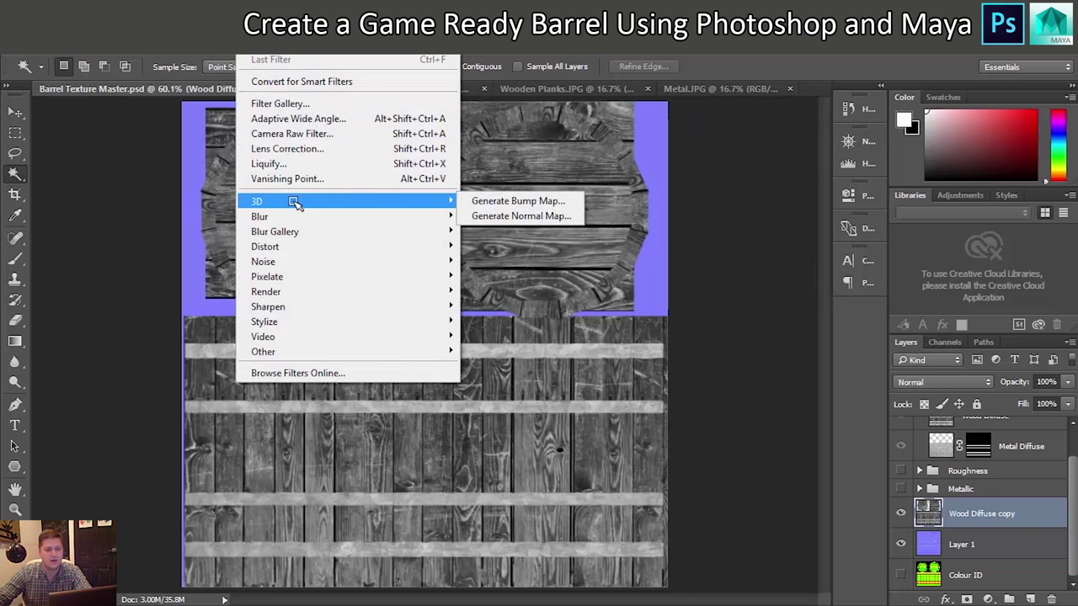
Step: Generate a normal map from the Wood Diffuse copy with Filter > 3D > Generate Normal Map
left_click(531, 217)
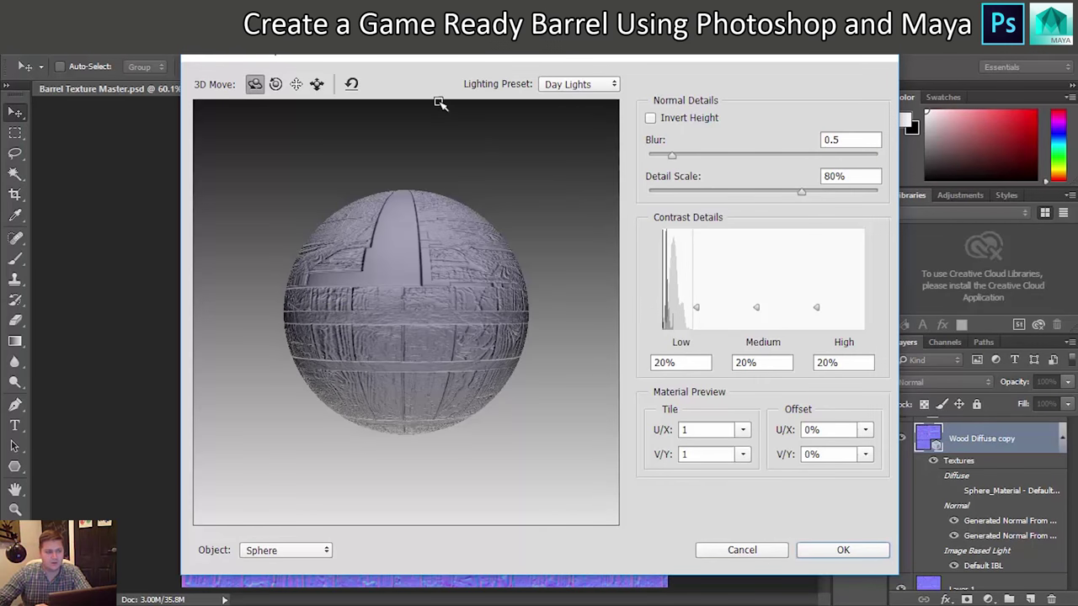
left_click_drag(406, 64, 771, 83)
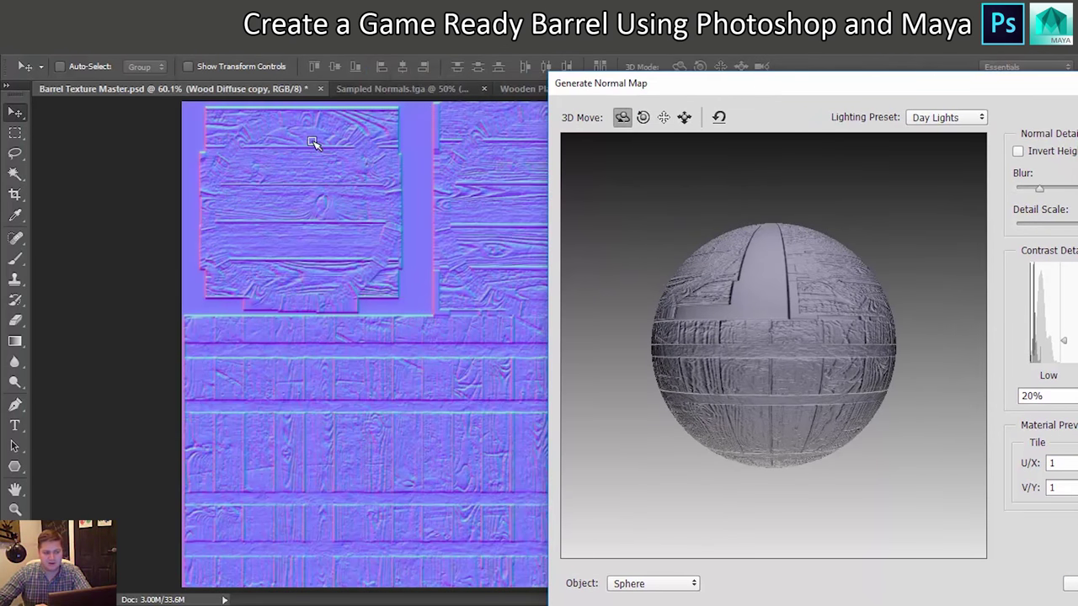
left_click_drag(772, 84, 480, 328)
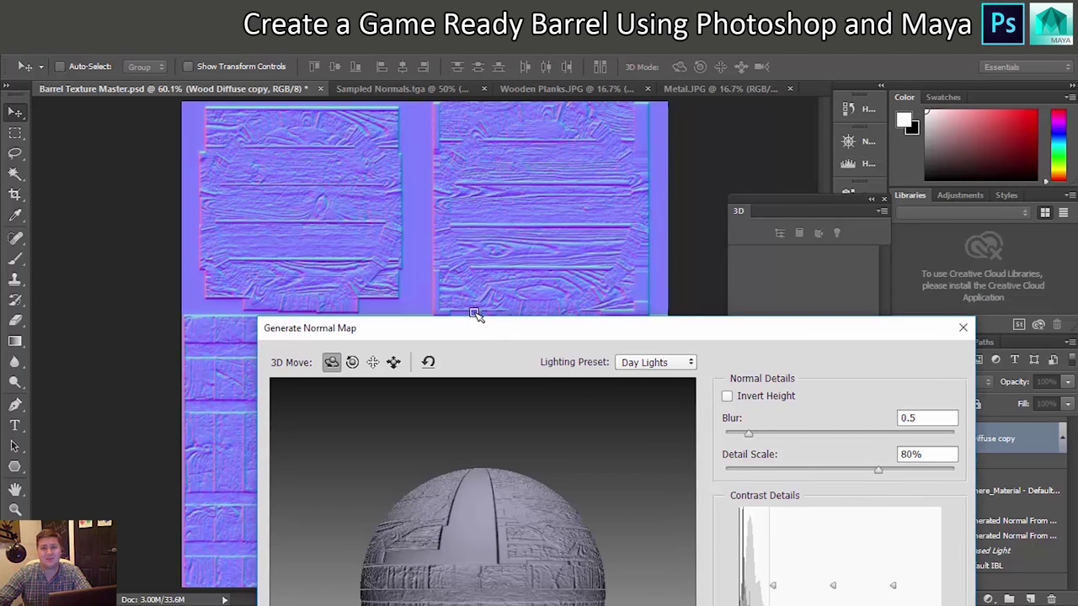
left_click_drag(546, 329, 638, 96)
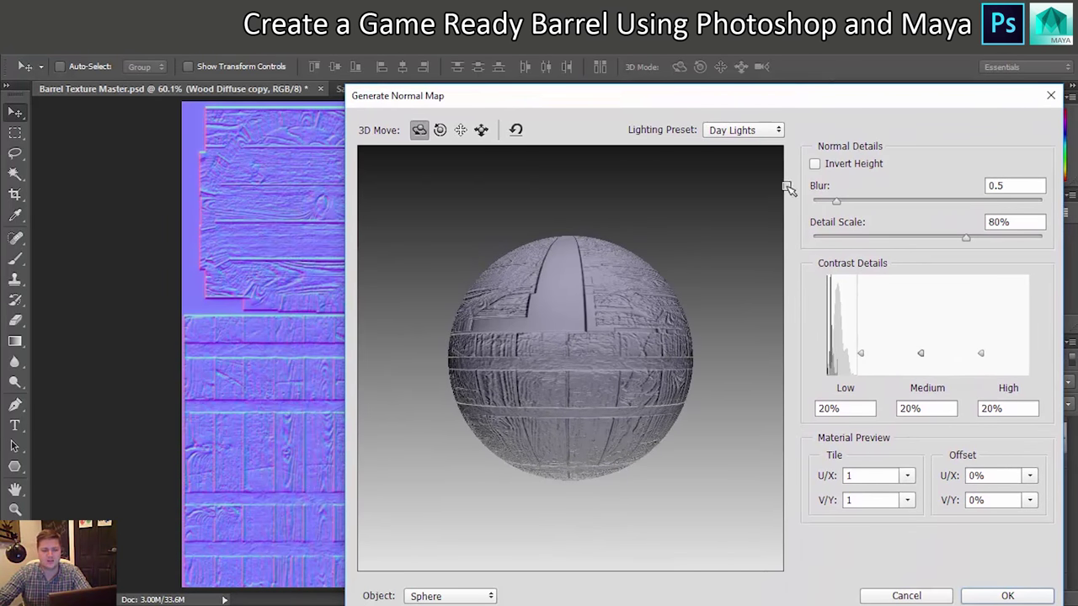
left_click_drag(651, 87, 483, 48)
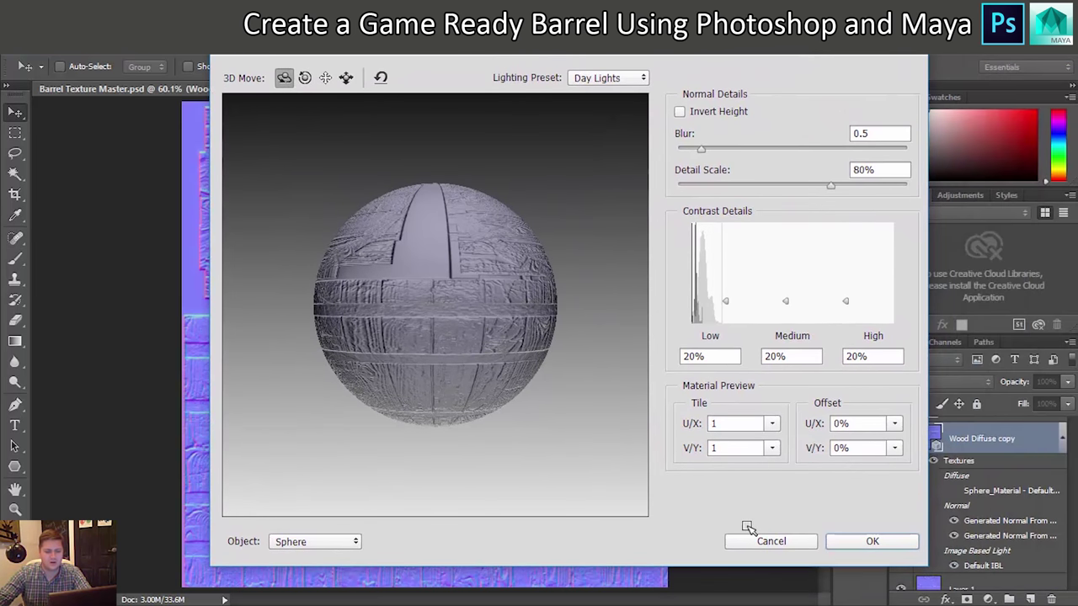
left_click(853, 541)
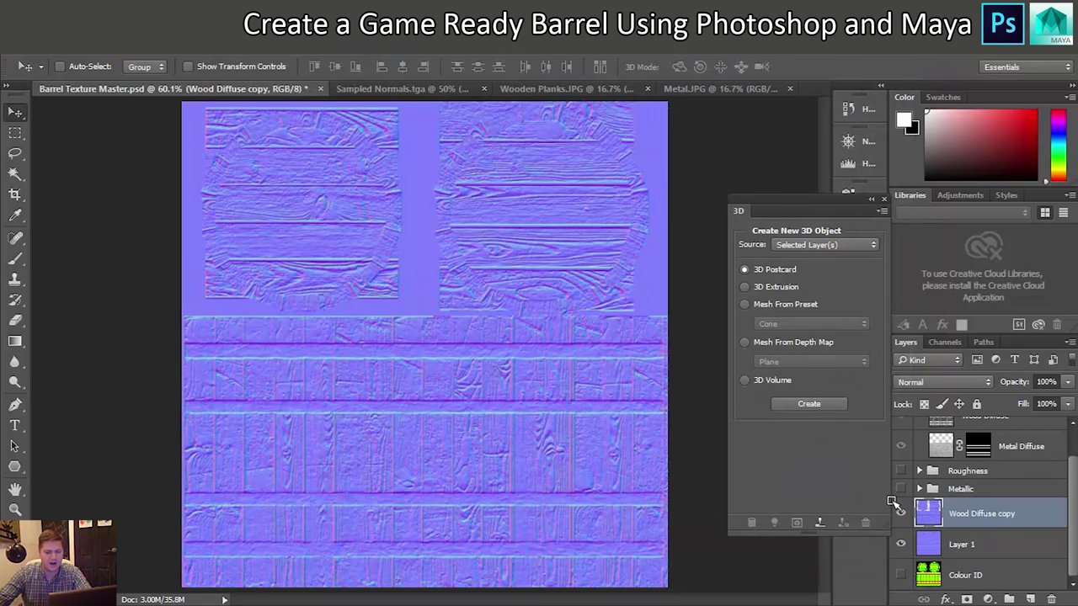
Step: Set the wood normal layer's blend mode to Overlay over the sampled normals
left_click(902, 514)
left_click(902, 513)
left_click(902, 514)
left_click(902, 513)
left_click(902, 514)
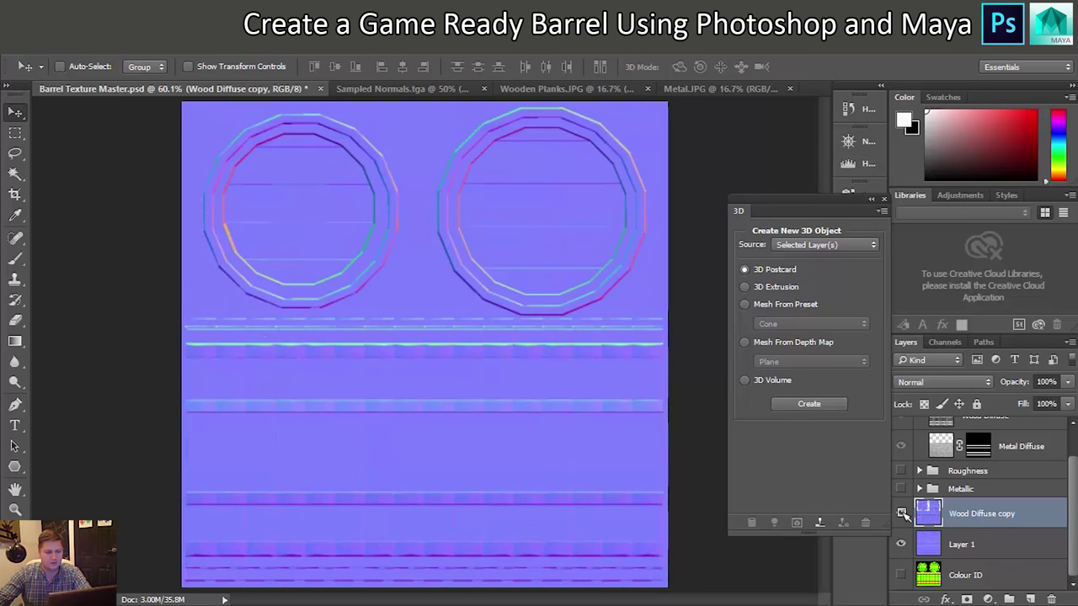
left_click(902, 513)
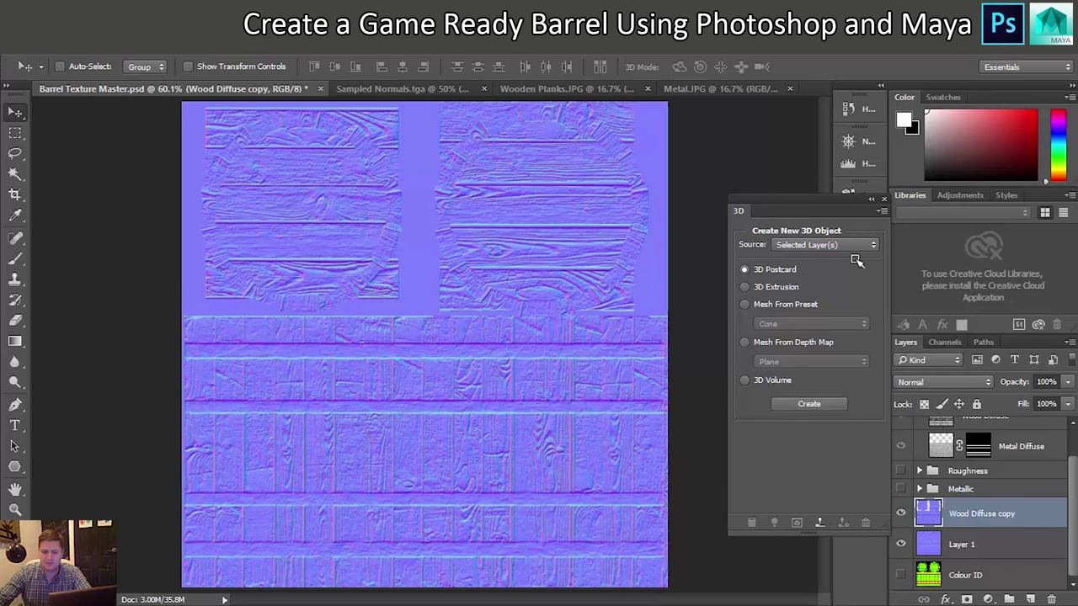
left_click(880, 199)
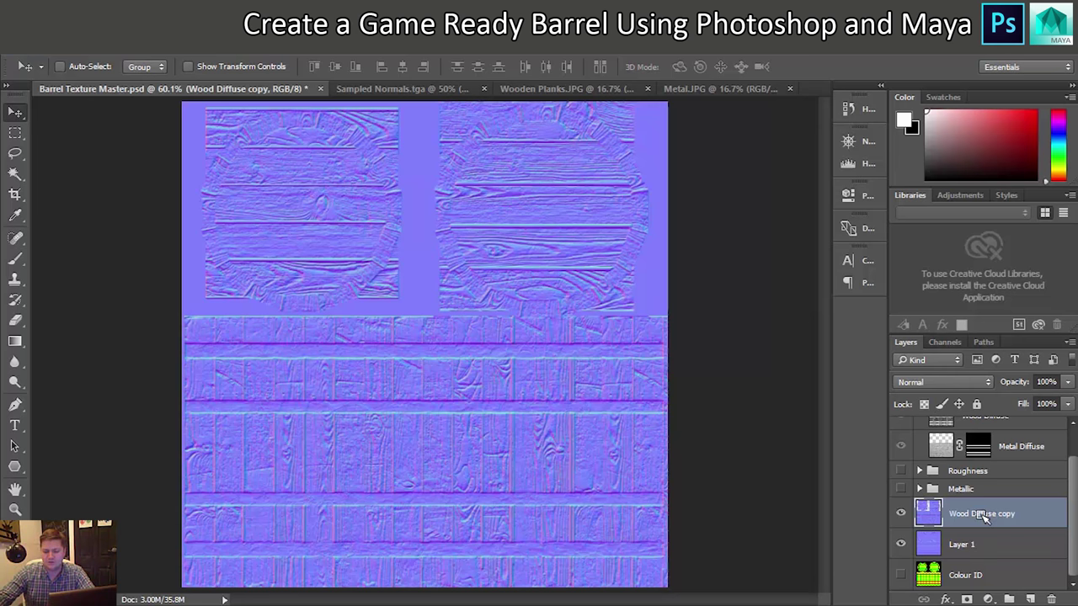
left_click(930, 381)
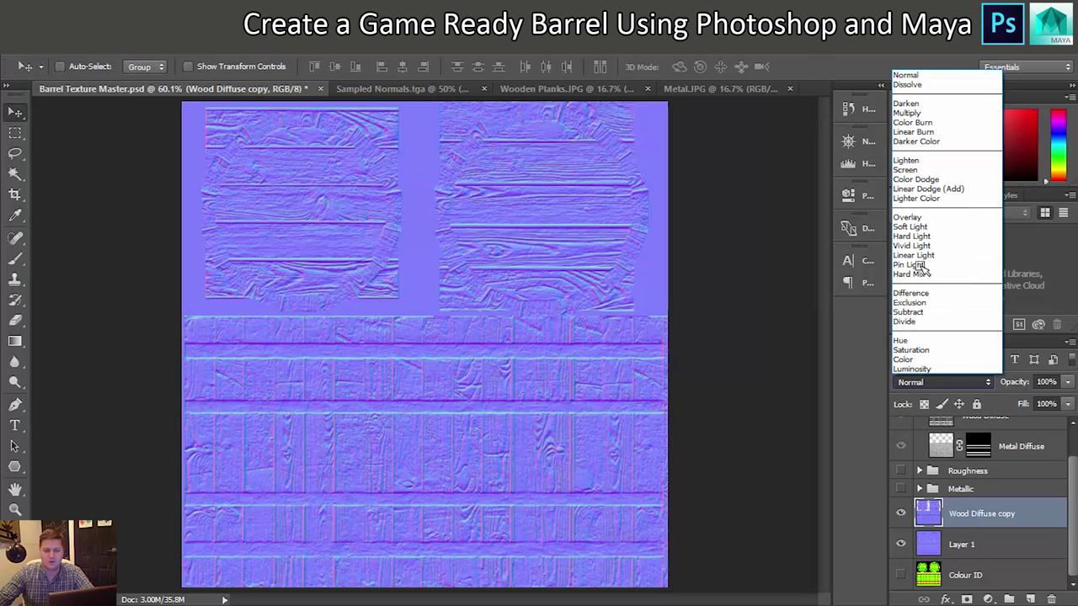
left_click(906, 217)
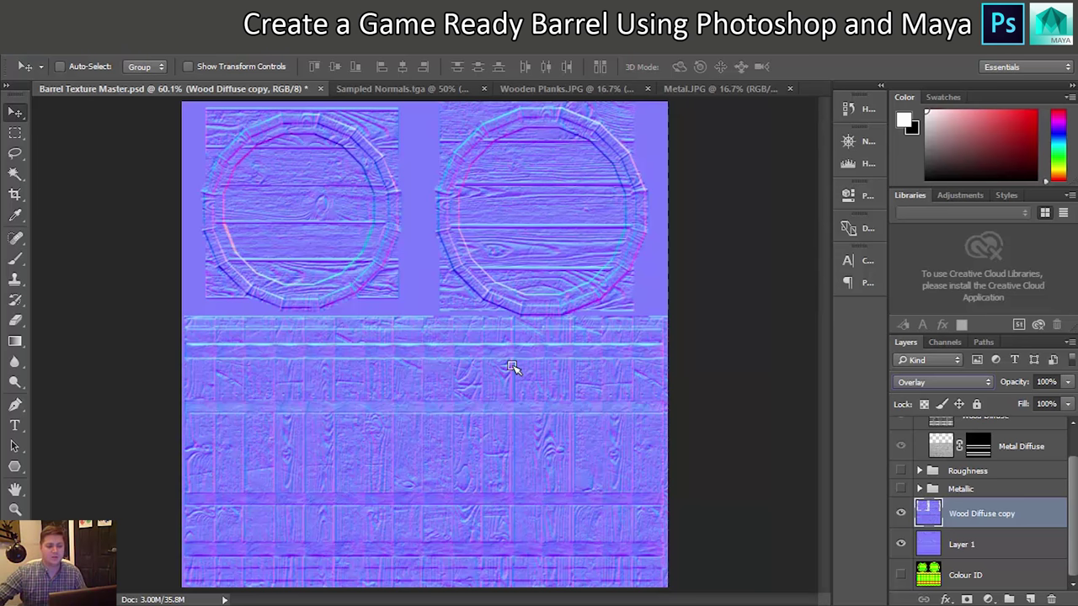
left_click(30, 55)
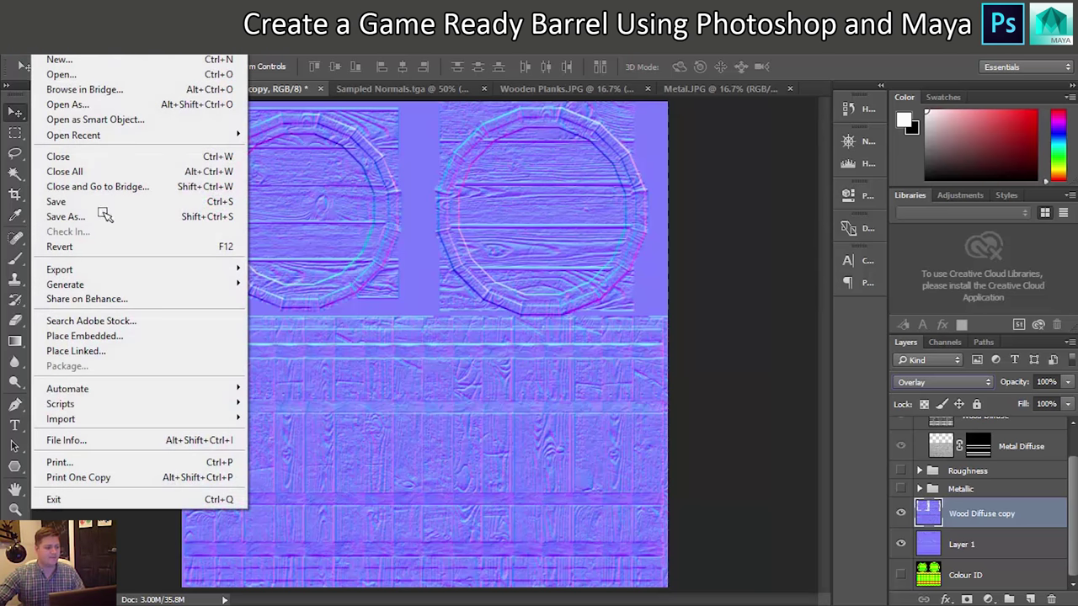
Step: Save a copy of the normal map as a 24 bits/pixel Targa named 'Barrel Normal'
mouse_move(112, 284)
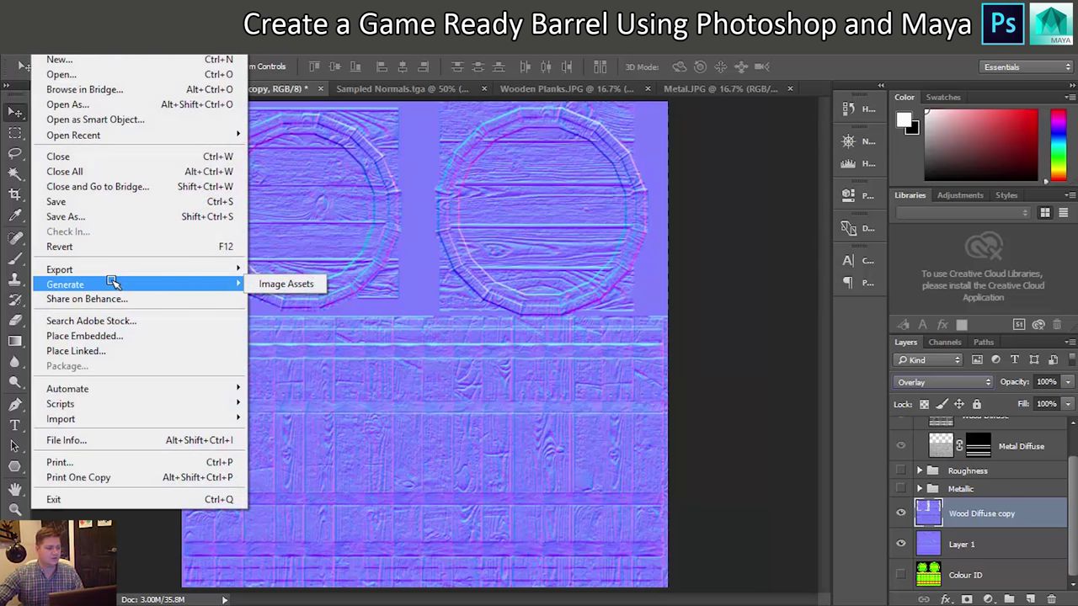
left_click(105, 217)
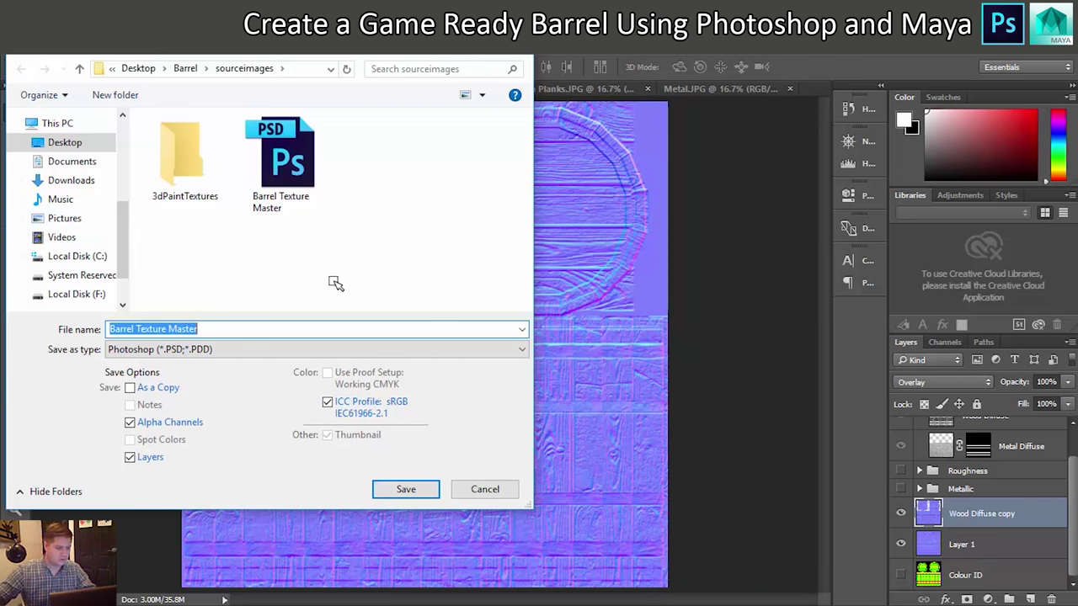
left_click(316, 348)
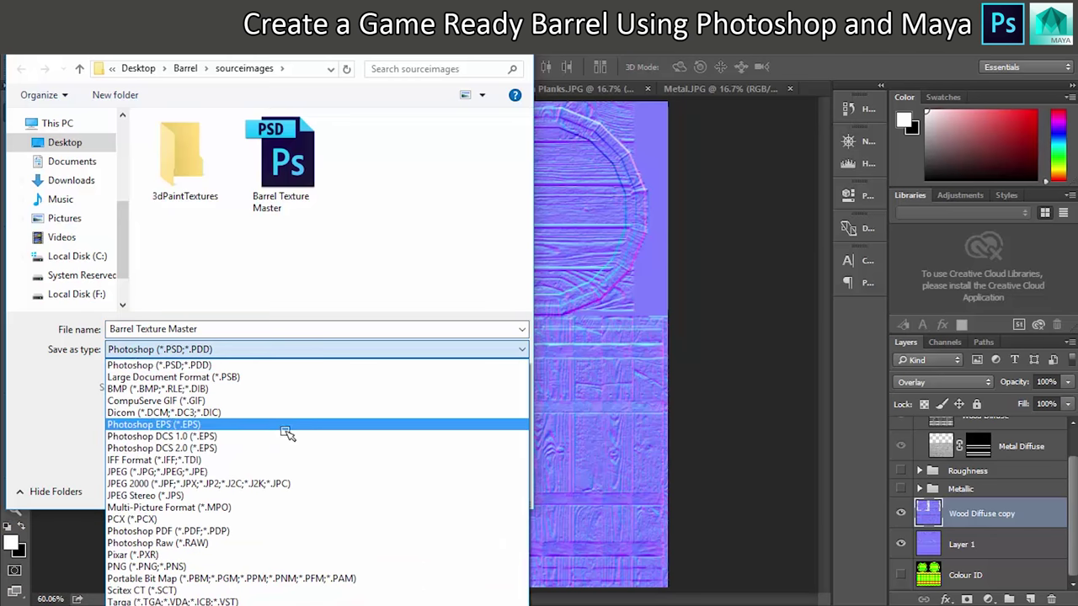
left_click(216, 601)
left_click(208, 328)
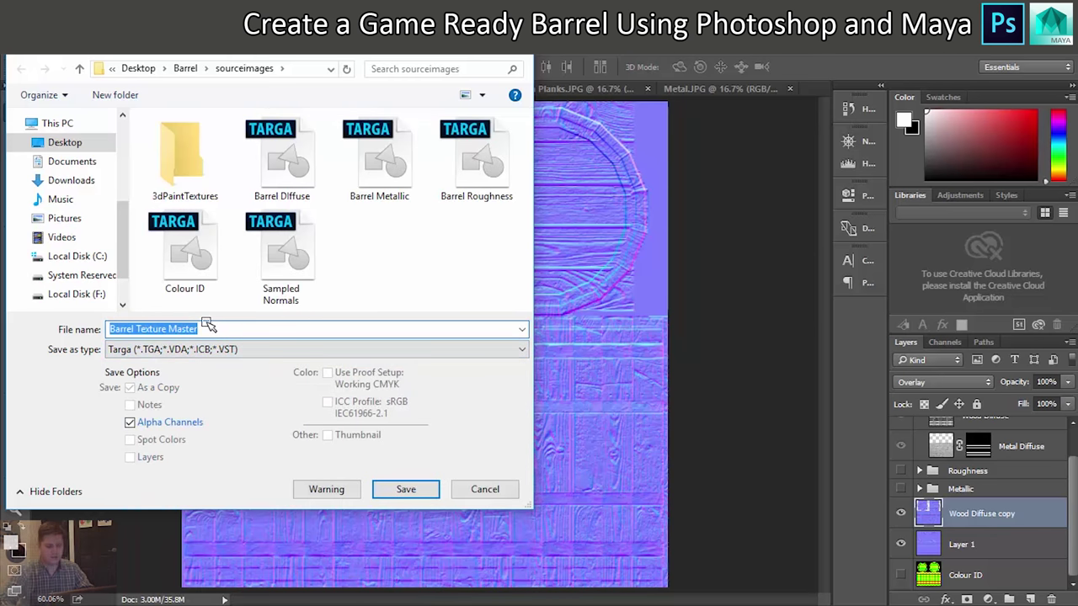
left_click(208, 327)
key("BackSpace")
key("BackSpace")
key("BackSpace")
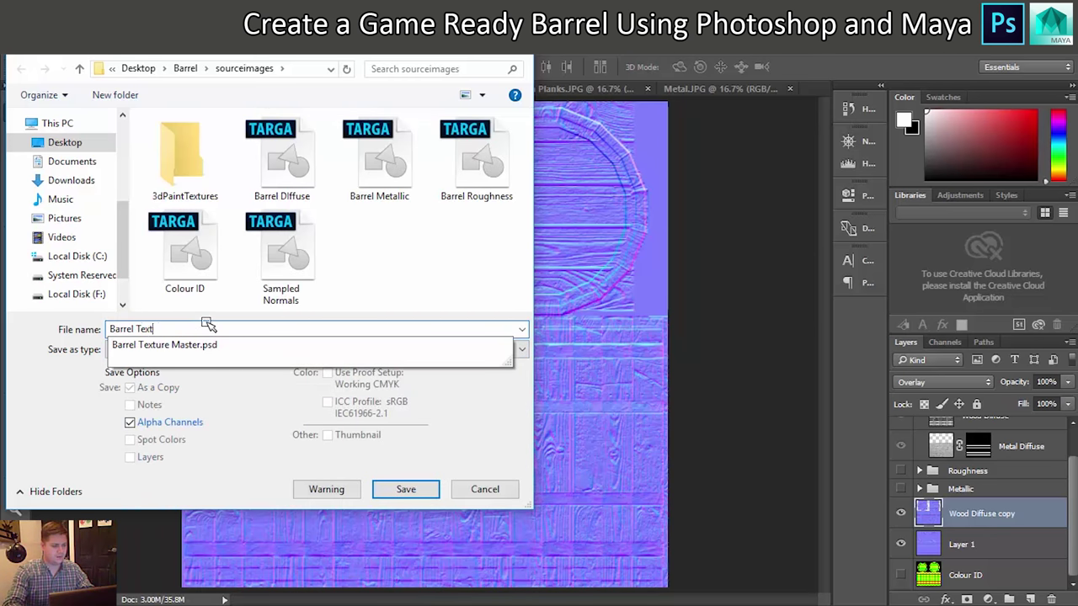
key("BackSpace")
key("BackSpace")
type("Normal")
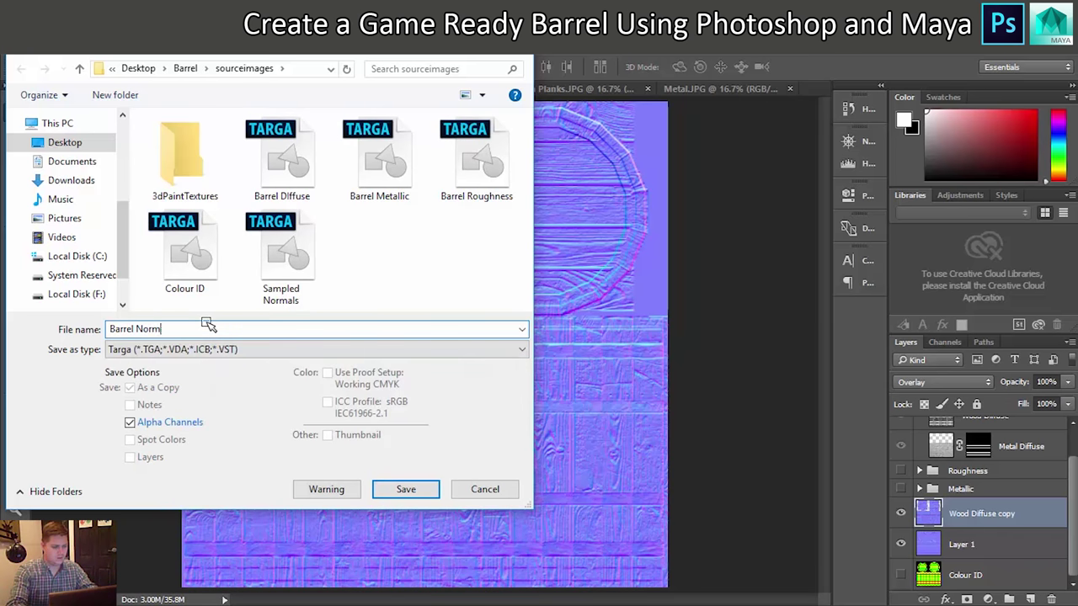
left_click(406, 491)
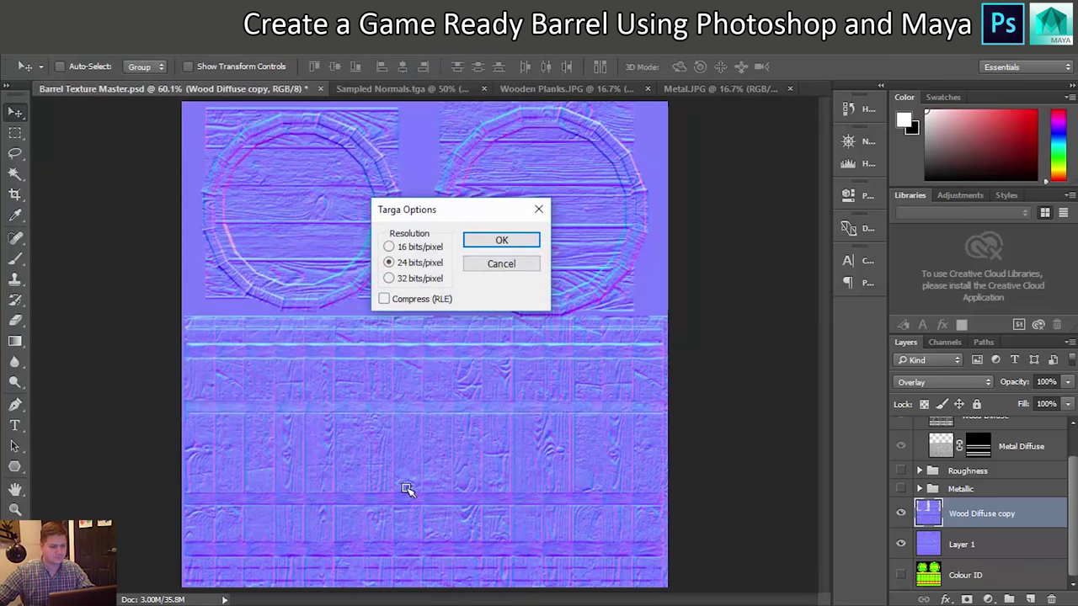
left_click(493, 243)
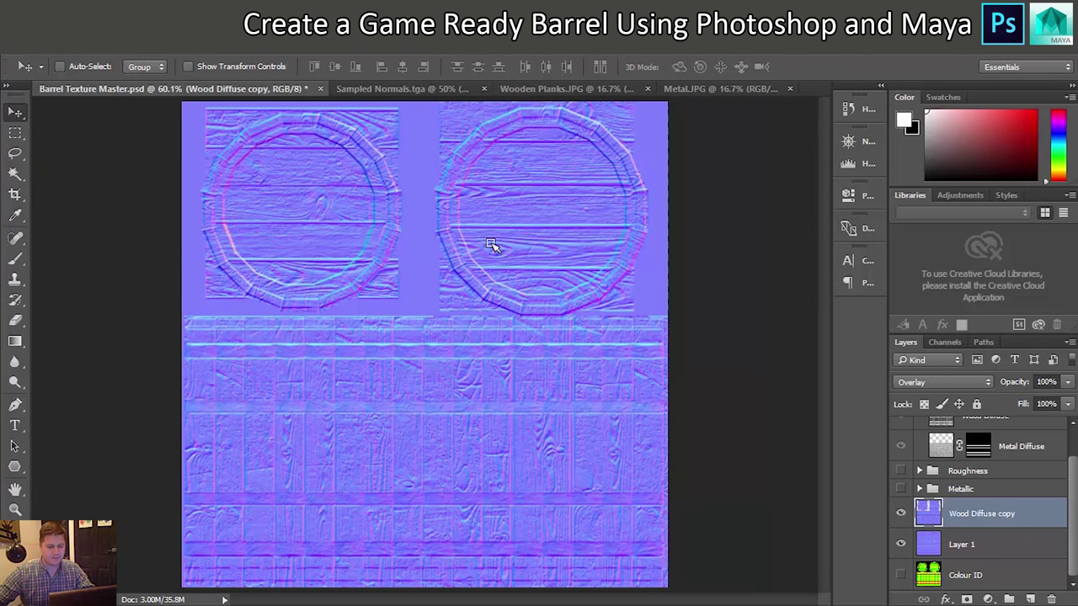
Step: Rename the Wood Diffuse copy layer to 'Detail normal'
left_click(975, 544, "shift")
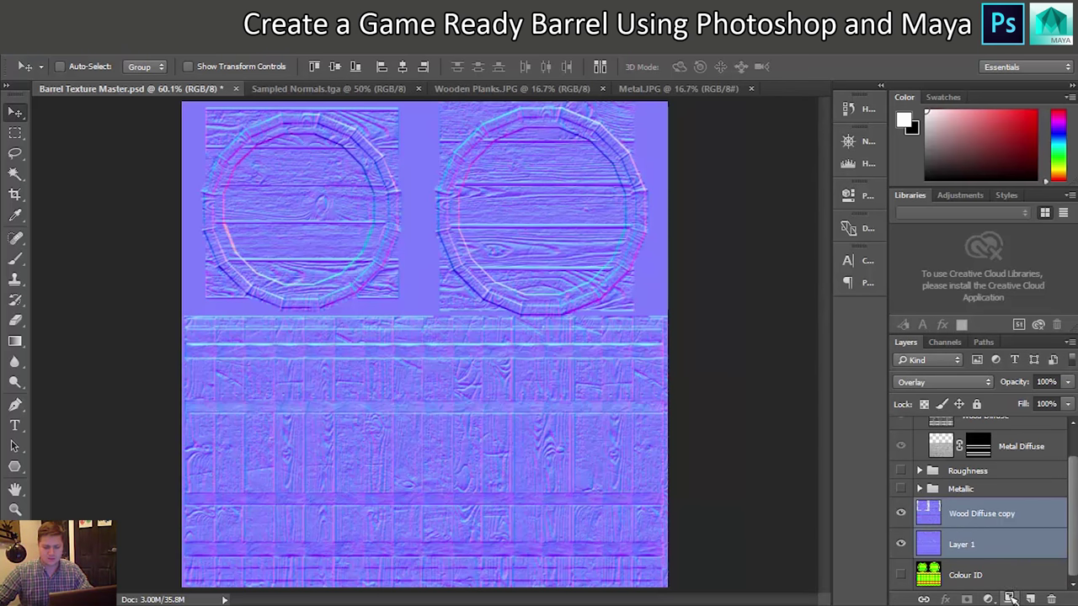
double_click(998, 514)
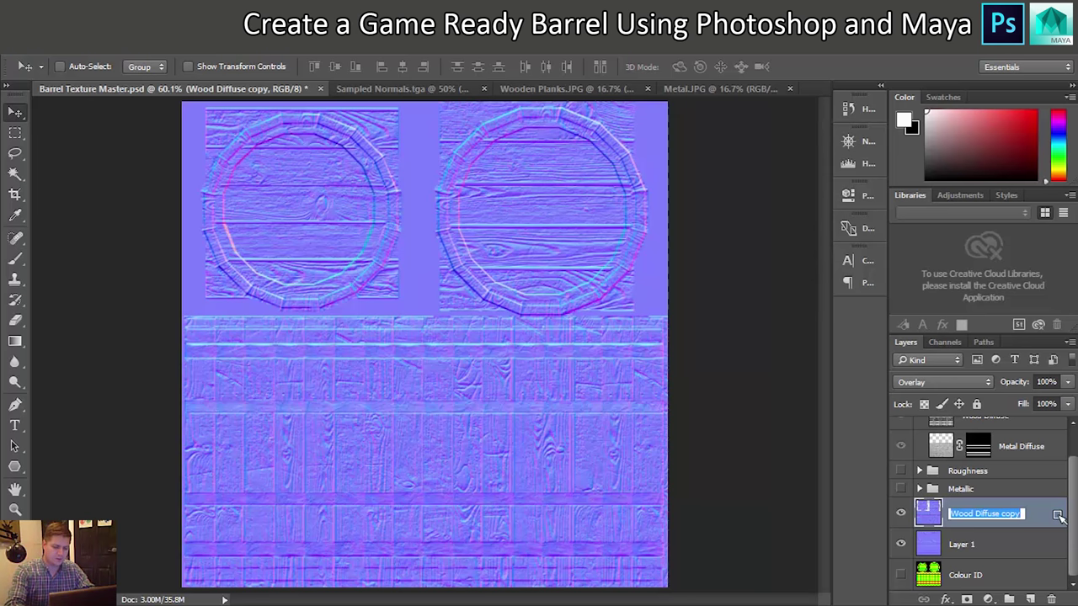
type("Deail")
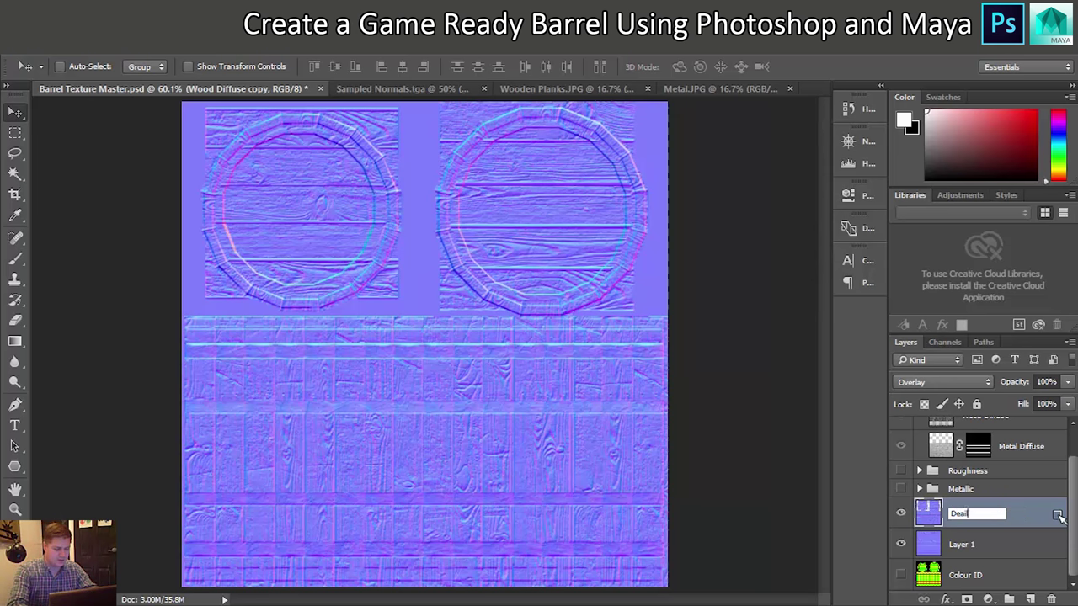
type(" normal")
key("Return")
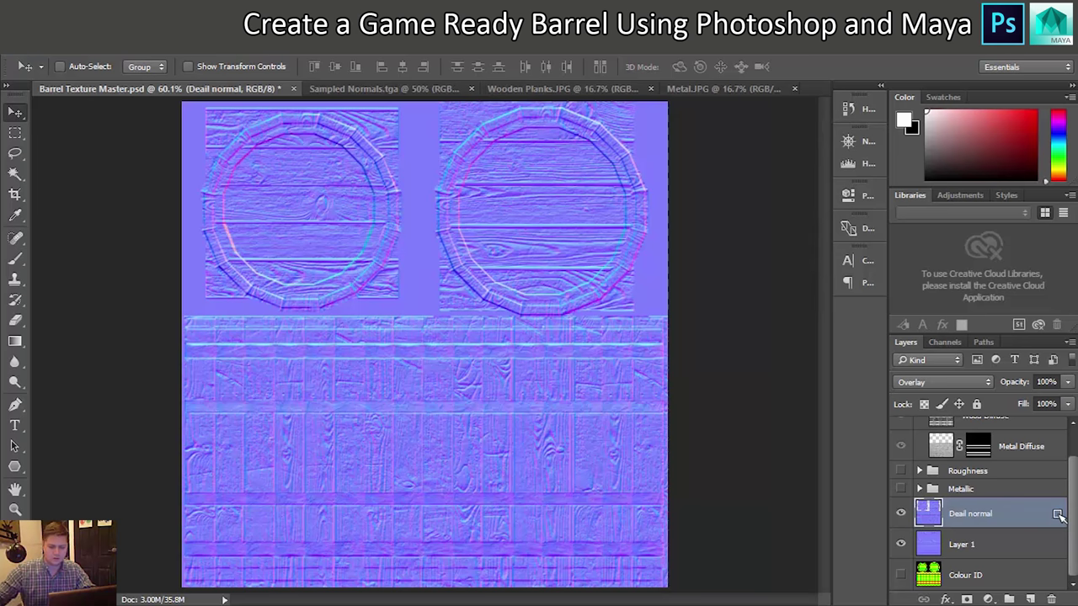
double_click(963, 516)
key("Left")
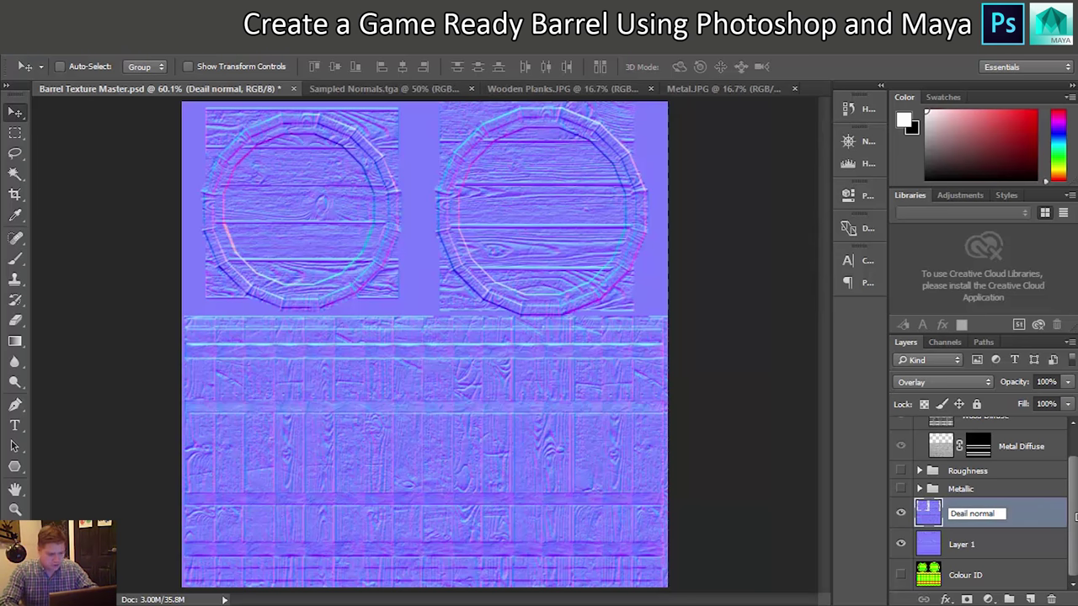
type("t")
key("Return")
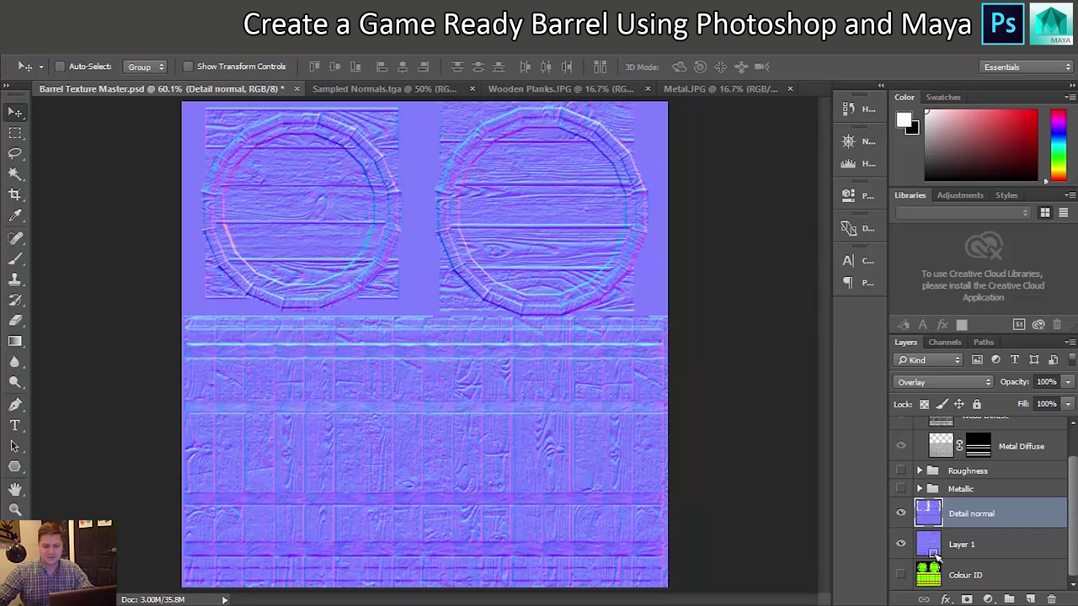
Step: Rename Layer 1 to 'Sampled Normals'
double_click(963, 562)
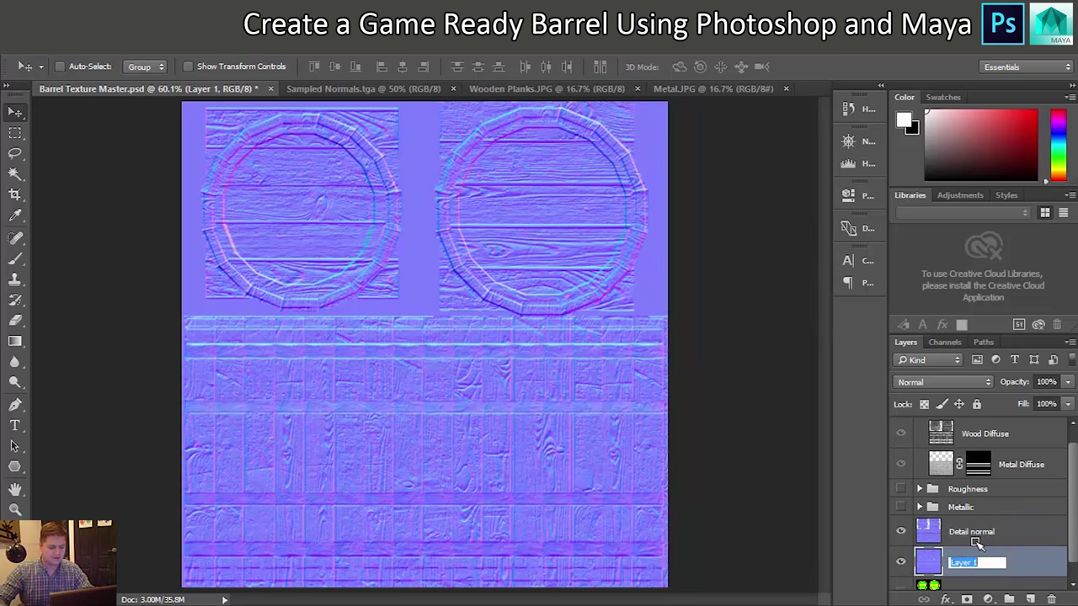
type("Sampled NOrm")
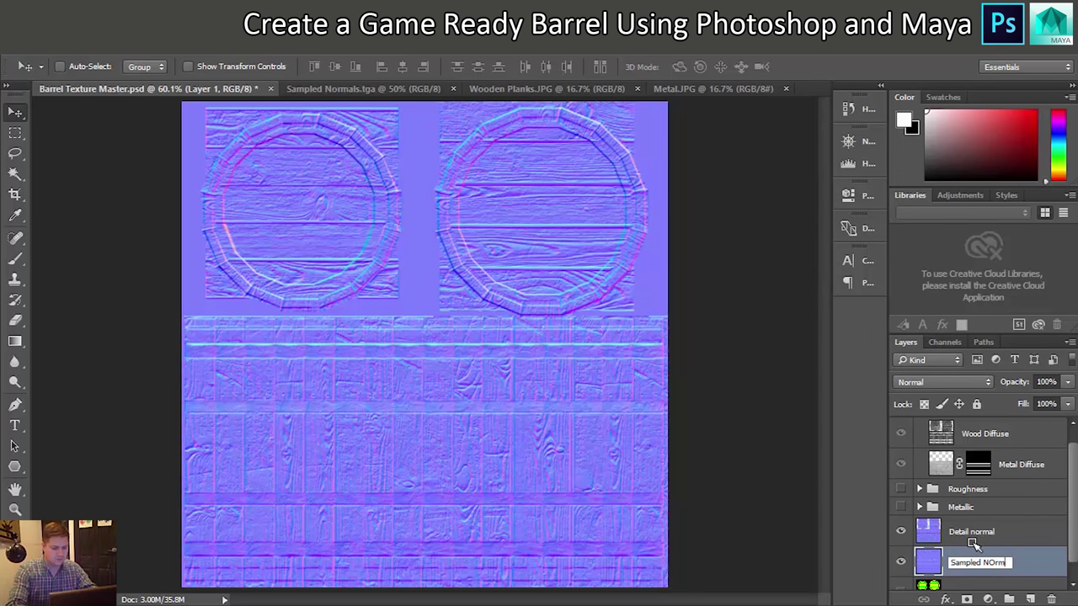
type("als")
key("Return")
double_click(982, 563)
key("Right")
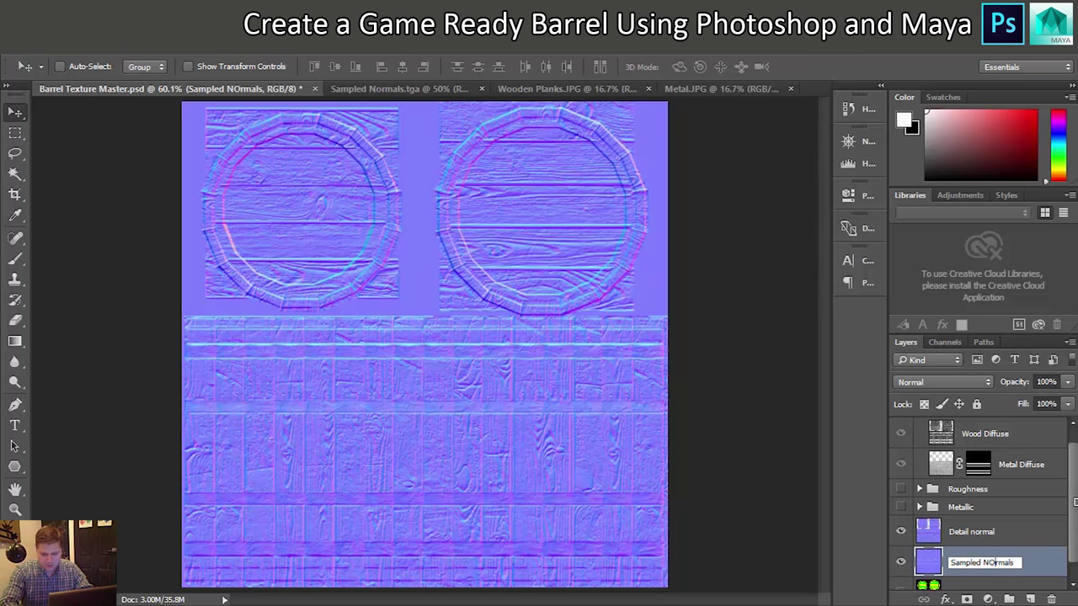
key("BackSpace")
type("o")
key("Return")
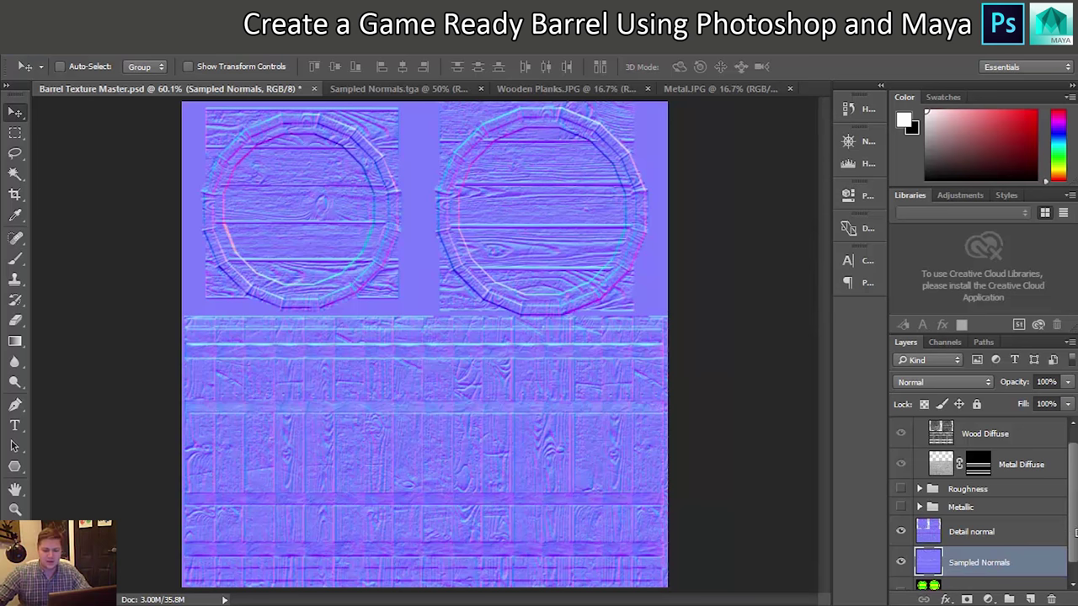
Step: Group the Detail normal and Sampled Normals layers into a group named 'Normal'
left_click(994, 530, "shift")
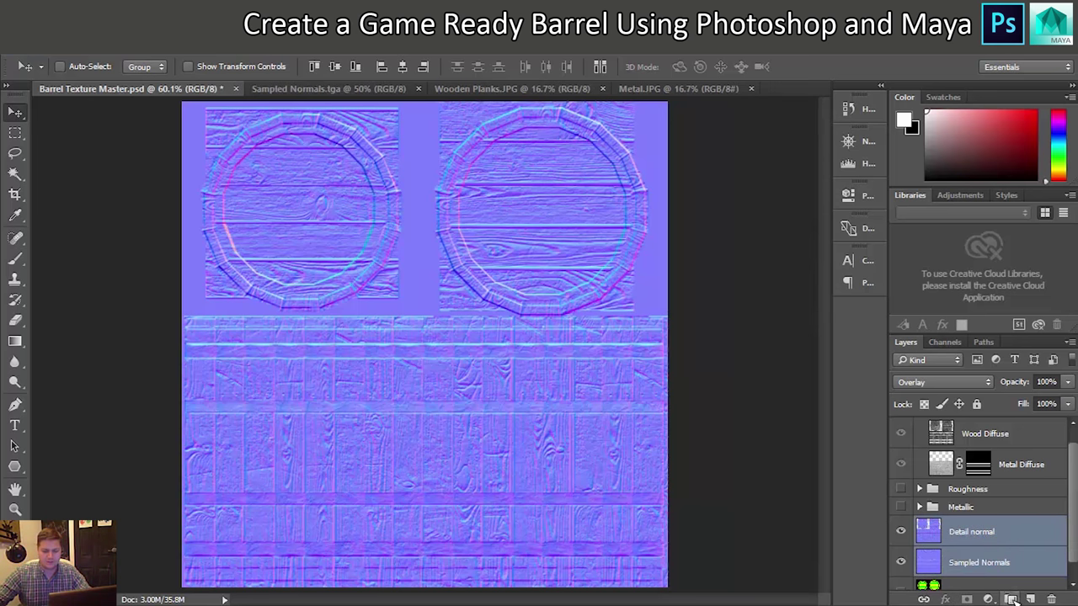
left_click(1030, 598)
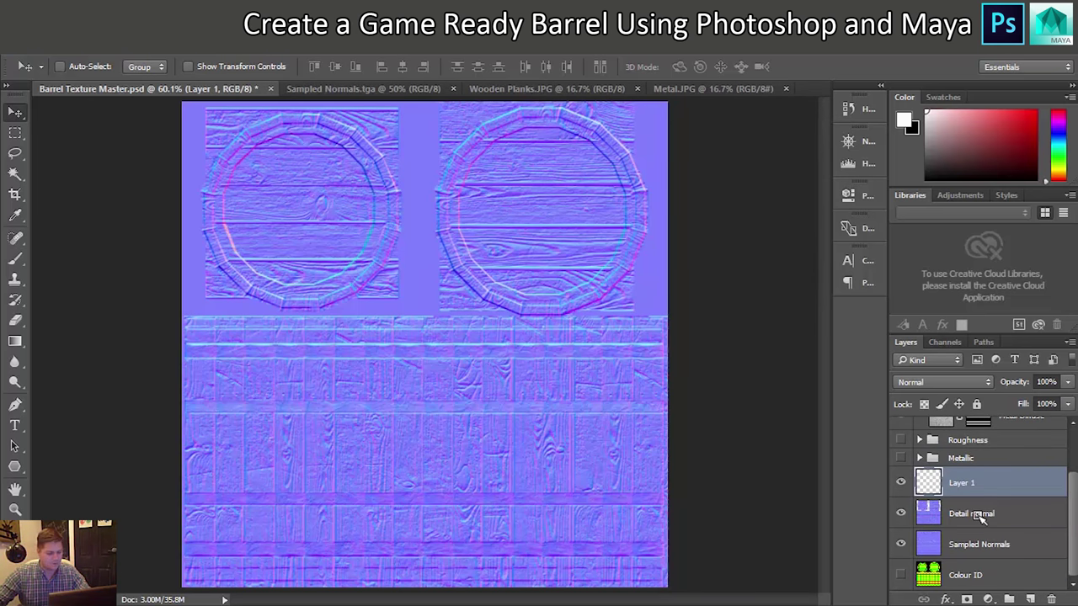
key("ctrl+z")
left_click(1009, 599)
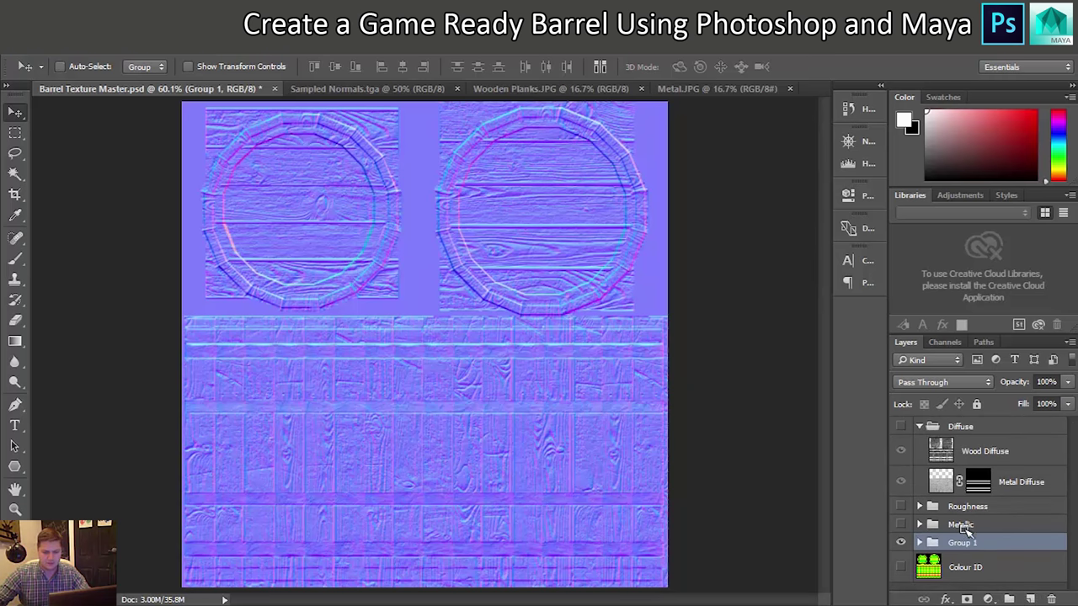
double_click(961, 543)
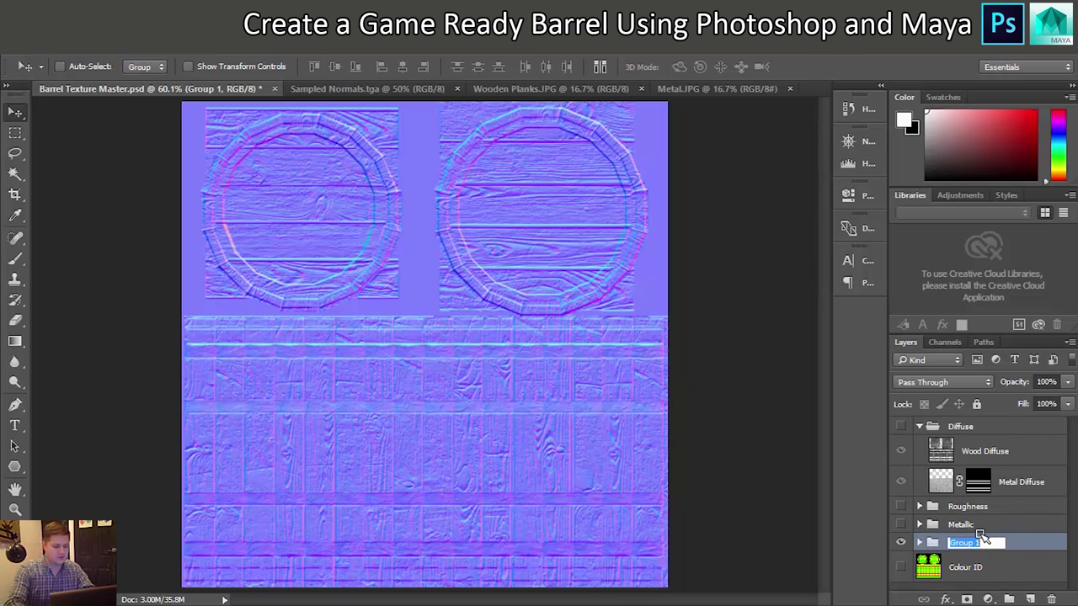
type("Normal")
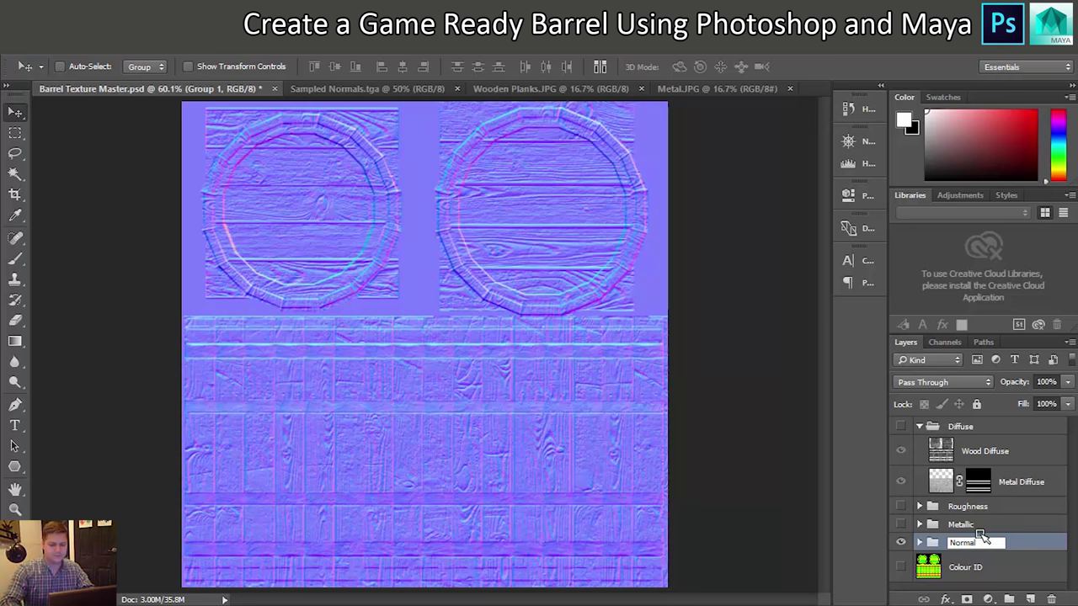
key("Return")
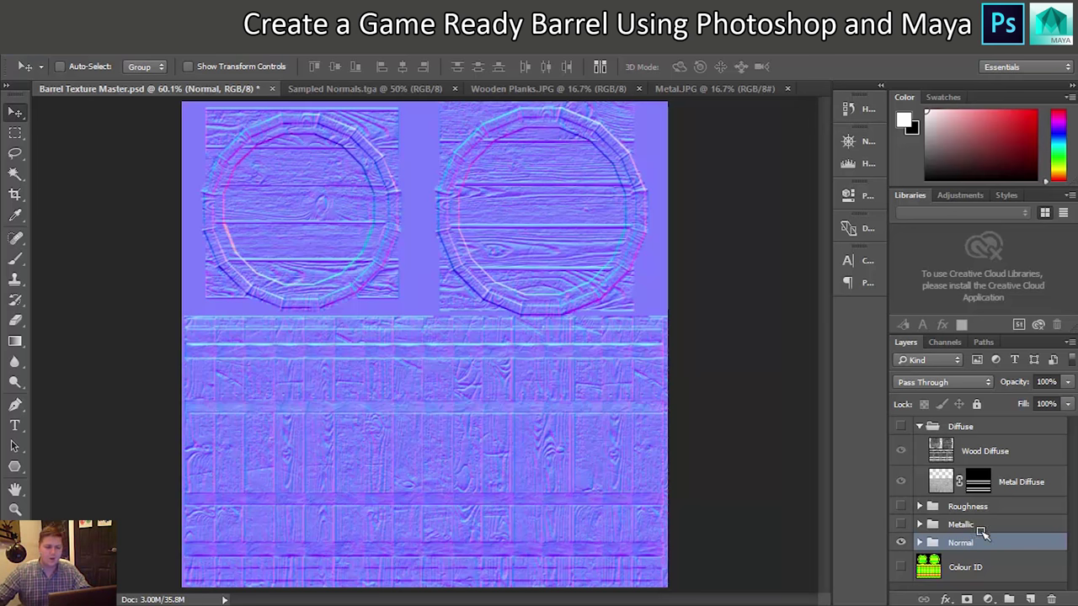
left_click(16, 47)
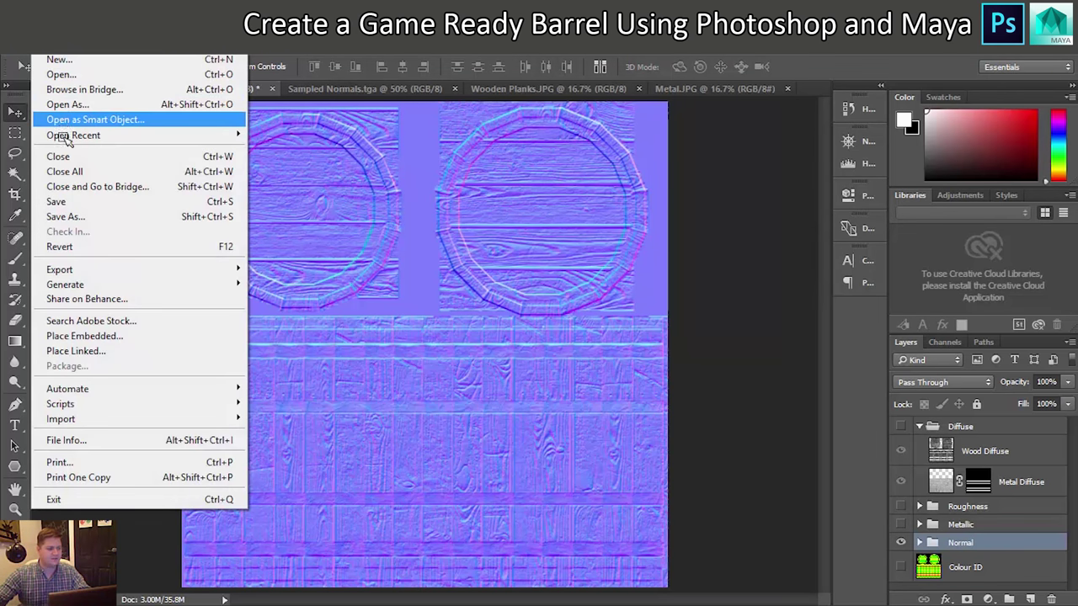
Step: Save Barrel Texture Master.psd, keeping Maximize Compatibility on
left_click(78, 204)
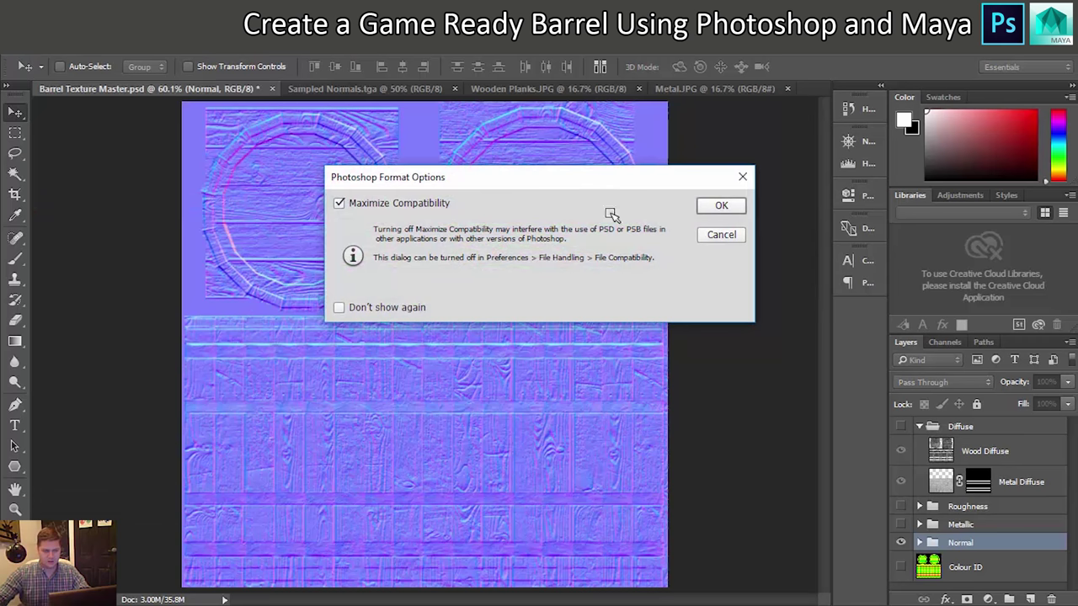
left_click(721, 208)
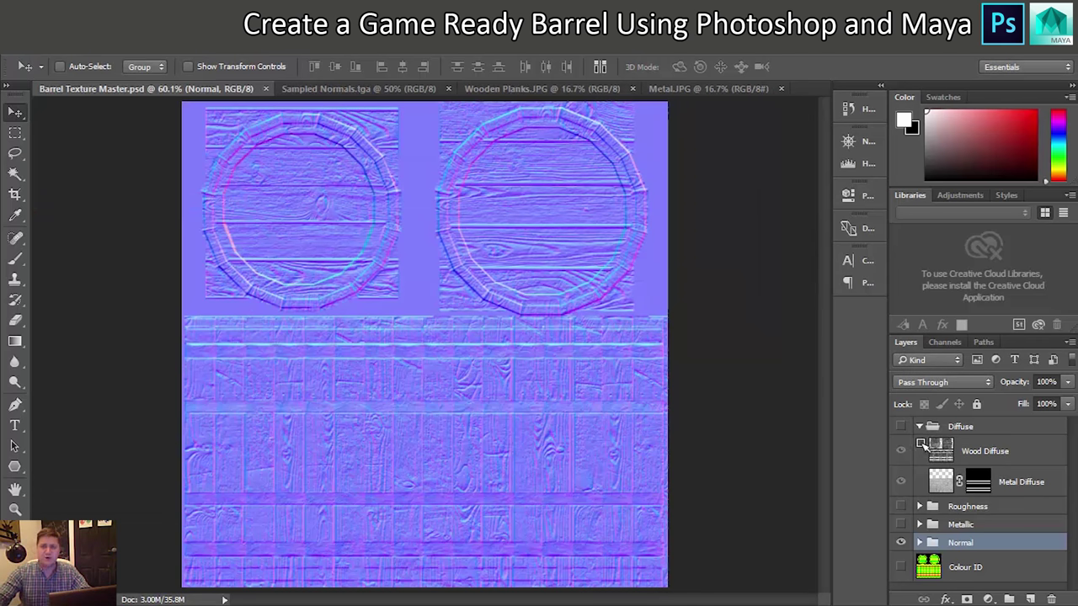